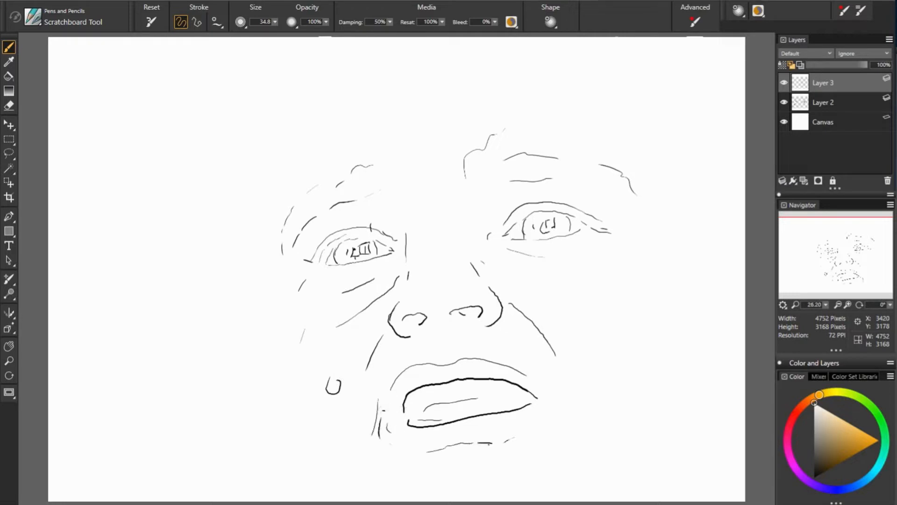
Sketch the head contour, hood outline and neck and shoulder lines around the baby's facial features with the Scratchboard Tool
{"action": "mouse_move", "coordinate": [320, 42]}
{"action": "left_mouse_down"}
{"action": "mouse_move", "coordinate": [277, 90]}
{"action": "mouse_move", "coordinate": [257, 230]}
{"action": "left_mouse_up"}
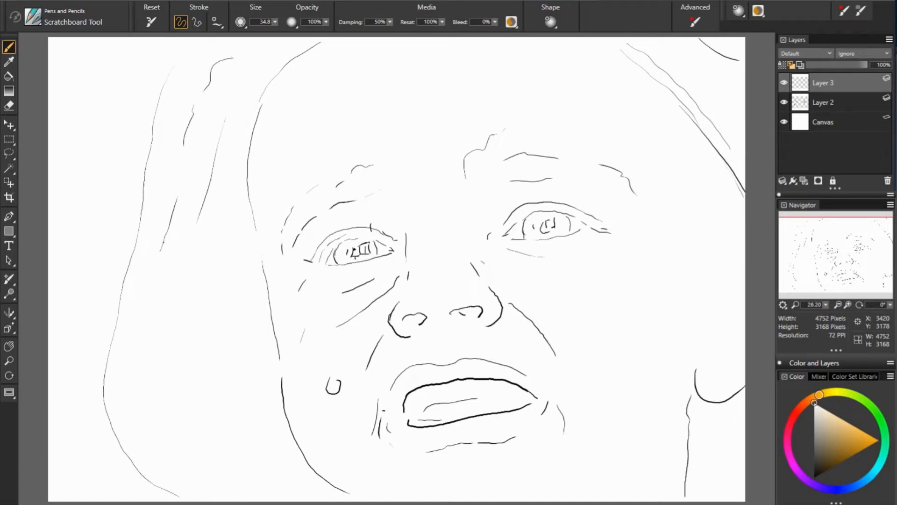
{"action": "left_click_drag", "start_coordinate": [737, 430], "coordinate": [725, 445]}
{"action": "left_click_drag", "start_coordinate": [716, 454], "coordinate": [701, 481]}
{"action": "left_click_drag", "start_coordinate": [673, 482], "coordinate": [652, 495]}
{"action": "left_click_drag", "start_coordinate": [663, 431], "coordinate": [604, 490]}
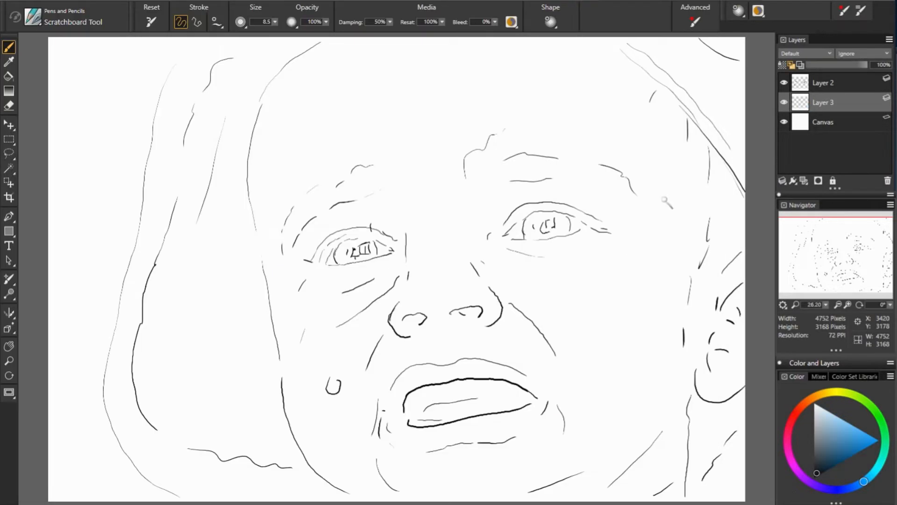
Block in the hood lining with a near-black blue along the left side of the face, beneath the line art on Layer 3
{"action": "left_click_drag", "start_coordinate": [262, 311], "coordinate": [262, 389]}
{"action": "left_click_drag", "start_coordinate": [258, 258], "coordinate": [274, 388]}
{"action": "key", "text": "ctrl+z"}
{"action": "mouse_move", "coordinate": [276, 344]}
{"action": "left_mouse_down"}
{"action": "mouse_move", "coordinate": [300, 453]}
{"action": "mouse_move", "coordinate": [318, 476]}
{"action": "left_mouse_up"}
{"action": "mouse_move", "coordinate": [263, 87]}
{"action": "left_mouse_down"}
{"action": "mouse_move", "coordinate": [244, 141]}
{"action": "mouse_move", "coordinate": [257, 264]}
{"action": "left_mouse_up"}
{"action": "mouse_move", "coordinate": [257, 117]}
{"action": "left_mouse_down"}
{"action": "mouse_move", "coordinate": [276, 71]}
{"action": "mouse_move", "coordinate": [332, 38]}
{"action": "left_mouse_up"}
{"action": "left_click_drag", "start_coordinate": [241, 78], "coordinate": [228, 166]}
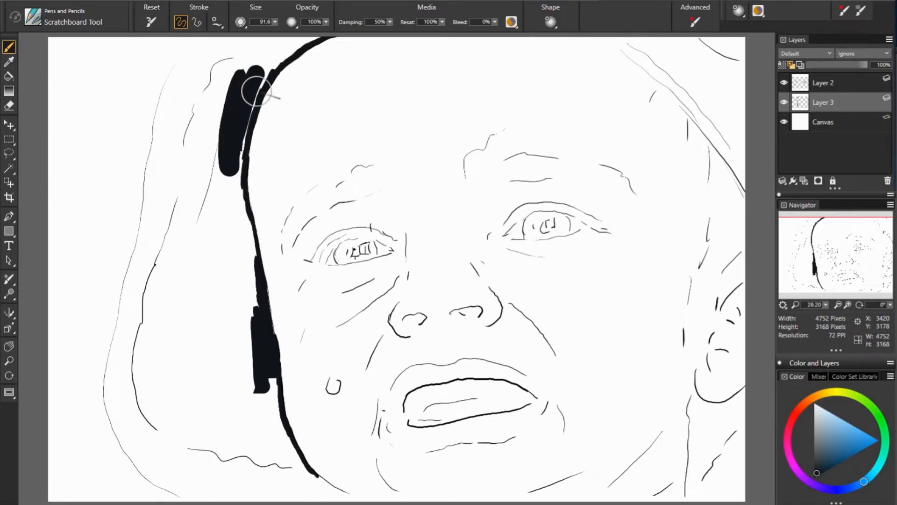
{"action": "left_click_drag", "start_coordinate": [254, 90], "coordinate": [194, 277]}
{"action": "left_click_drag", "start_coordinate": [241, 163], "coordinate": [250, 300]}
{"action": "mouse_move", "coordinate": [225, 234]}
{"action": "left_mouse_down"}
{"action": "mouse_move", "coordinate": [187, 327]}
{"action": "mouse_move", "coordinate": [262, 380]}
{"action": "mouse_move", "coordinate": [275, 458]}
{"action": "mouse_move", "coordinate": [299, 459]}
{"action": "left_mouse_up"}
{"action": "mouse_move", "coordinate": [164, 300]}
{"action": "left_mouse_down"}
{"action": "mouse_move", "coordinate": [146, 381]}
{"action": "mouse_move", "coordinate": [241, 448]}
{"action": "mouse_move", "coordinate": [185, 421]}
{"action": "mouse_move", "coordinate": [166, 306]}
{"action": "left_mouse_up"}
Fill the rest of the hood lining with dark navy on both sides of the head and paint its left outer trim brown
{"action": "left_click", "coordinate": [860, 484]}
{"action": "left_click", "coordinate": [819, 469]}
{"action": "mouse_move", "coordinate": [215, 176]}
{"action": "left_mouse_down"}
{"action": "mouse_move", "coordinate": [188, 143]}
{"action": "mouse_move", "coordinate": [151, 294]}
{"action": "mouse_move", "coordinate": [225, 77]}
{"action": "mouse_move", "coordinate": [261, 42]}
{"action": "left_mouse_up"}
{"action": "left_click_drag", "start_coordinate": [222, 152], "coordinate": [311, 45]}
{"action": "mouse_move", "coordinate": [726, 125]}
{"action": "left_mouse_down"}
{"action": "mouse_move", "coordinate": [678, 69]}
{"action": "mouse_move", "coordinate": [629, 41]}
{"action": "mouse_move", "coordinate": [741, 161]}
{"action": "left_mouse_up"}
{"action": "mouse_move", "coordinate": [741, 161]}
{"action": "left_mouse_down"}
{"action": "mouse_move", "coordinate": [734, 75]}
{"action": "mouse_move", "coordinate": [660, 40]}
{"action": "left_mouse_up"}
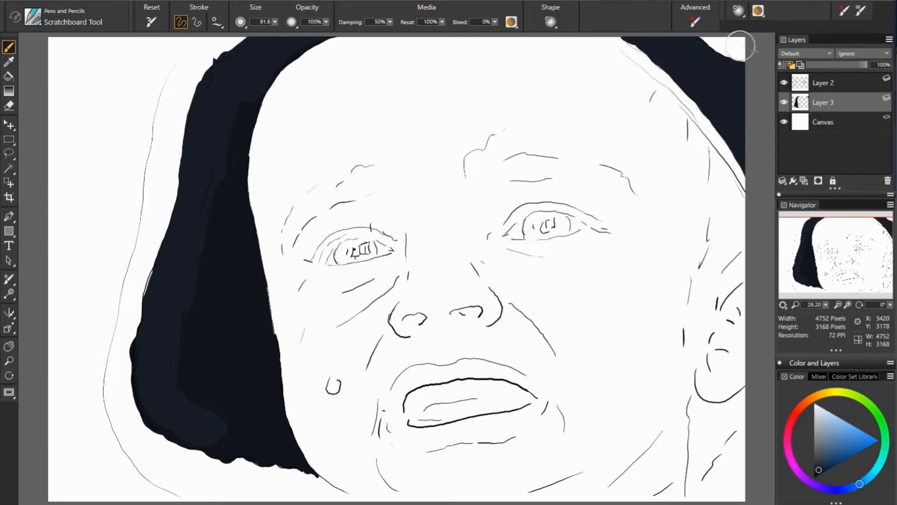
{"action": "left_click_drag", "start_coordinate": [744, 46], "coordinate": [714, 44]}
{"action": "mouse_move", "coordinate": [143, 456]}
{"action": "left_mouse_down"}
{"action": "mouse_move", "coordinate": [241, 489]}
{"action": "mouse_move", "coordinate": [362, 493]}
{"action": "mouse_move", "coordinate": [309, 472]}
{"action": "mouse_move", "coordinate": [210, 491]}
{"action": "mouse_move", "coordinate": [196, 464]}
{"action": "mouse_move", "coordinate": [134, 428]}
{"action": "mouse_move", "coordinate": [124, 303]}
{"action": "mouse_move", "coordinate": [166, 125]}
{"action": "left_mouse_up"}
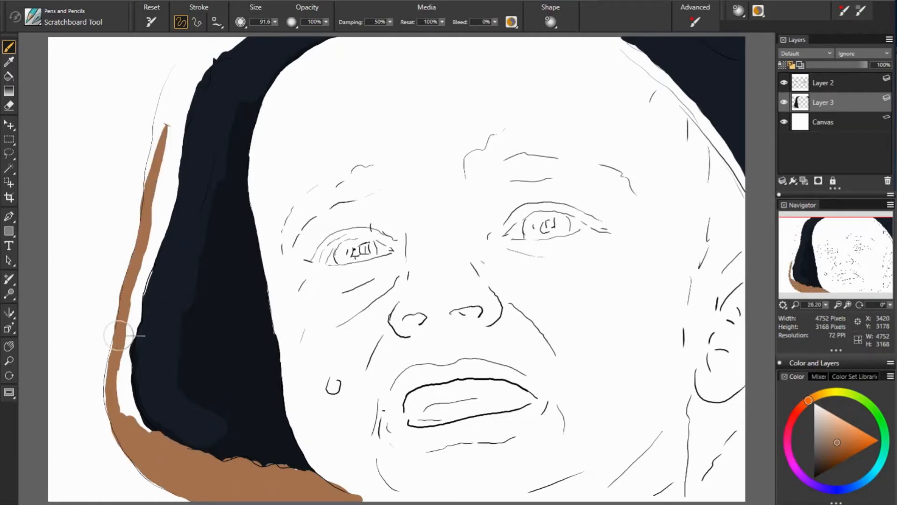
{"action": "mouse_move", "coordinate": [118, 390]}
{"action": "left_mouse_down"}
{"action": "mouse_move", "coordinate": [178, 145]}
{"action": "mouse_move", "coordinate": [150, 226]}
{"action": "mouse_move", "coordinate": [154, 194]}
{"action": "mouse_move", "coordinate": [208, 49]}
{"action": "left_mouse_up"}
Add a layer above the hood and block in dusty pink skin from the upper-left forehead down to the jaw
{"action": "left_click", "coordinate": [804, 181]}
{"action": "left_click", "coordinate": [796, 414]}
{"action": "left_click", "coordinate": [826, 422]}
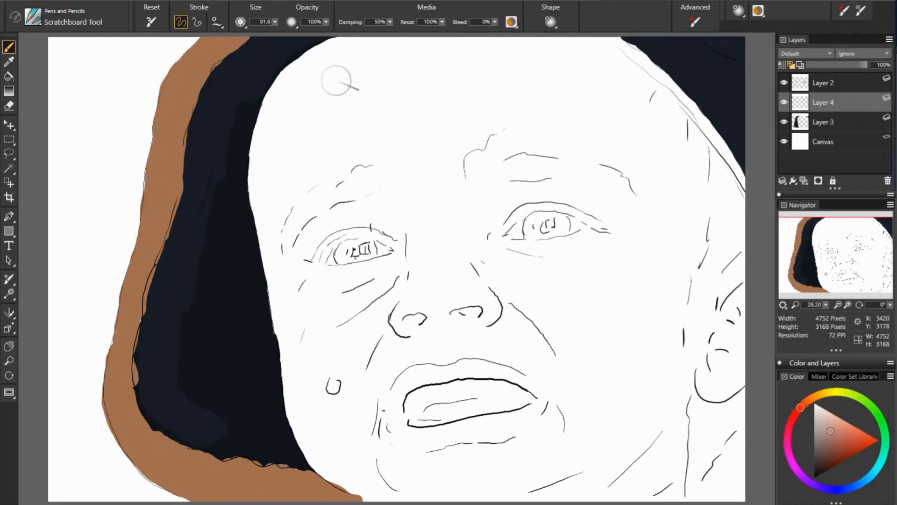
{"action": "mouse_move", "coordinate": [289, 155]}
{"action": "left_mouse_down"}
{"action": "mouse_move", "coordinate": [365, 48]}
{"action": "mouse_move", "coordinate": [276, 183]}
{"action": "left_mouse_up"}
{"action": "mouse_move", "coordinate": [260, 191]}
{"action": "left_mouse_down"}
{"action": "mouse_move", "coordinate": [261, 128]}
{"action": "mouse_move", "coordinate": [361, 41]}
{"action": "left_mouse_up"}
{"action": "left_click_drag", "start_coordinate": [322, 156], "coordinate": [424, 56]}
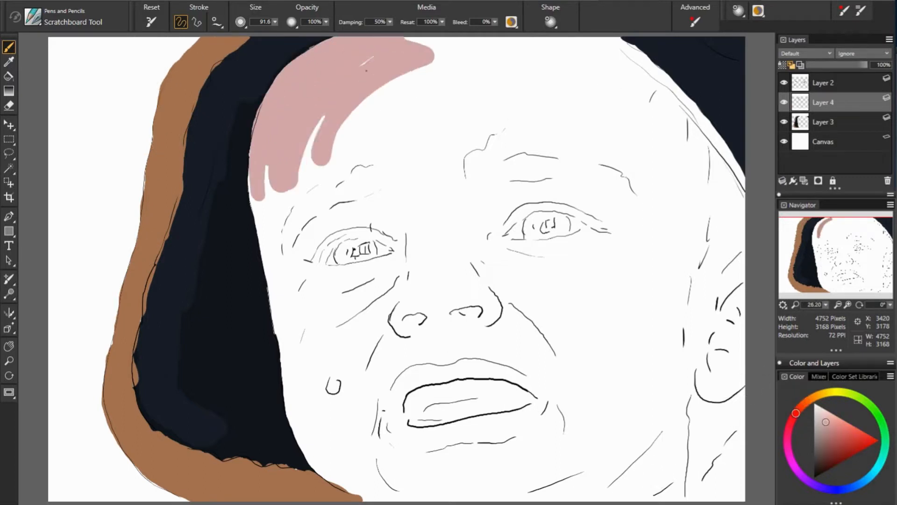
{"action": "left_click_drag", "start_coordinate": [312, 128], "coordinate": [290, 261]}
{"action": "mouse_move", "coordinate": [273, 231]}
{"action": "left_mouse_down"}
{"action": "mouse_move", "coordinate": [268, 174]}
{"action": "mouse_move", "coordinate": [300, 364]}
{"action": "left_mouse_up"}
{"action": "left_click_drag", "start_coordinate": [262, 187], "coordinate": [304, 370]}
{"action": "left_click_drag", "start_coordinate": [290, 336], "coordinate": [337, 468]}
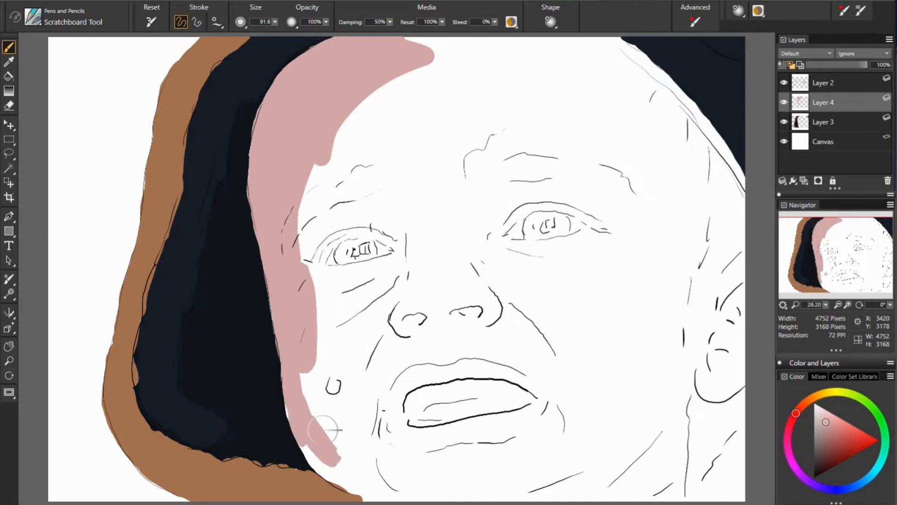
Extend the pink skin base across the chin, neck and ear, up toward the right temple
{"action": "left_click_drag", "start_coordinate": [304, 411], "coordinate": [374, 491]}
{"action": "mouse_move", "coordinate": [327, 468]}
{"action": "left_mouse_down"}
{"action": "mouse_move", "coordinate": [402, 486]}
{"action": "mouse_move", "coordinate": [556, 454]}
{"action": "left_mouse_up"}
{"action": "mouse_move", "coordinate": [398, 490]}
{"action": "left_mouse_down"}
{"action": "mouse_move", "coordinate": [473, 496]}
{"action": "mouse_move", "coordinate": [635, 477]}
{"action": "mouse_move", "coordinate": [684, 393]}
{"action": "mouse_move", "coordinate": [678, 490]}
{"action": "left_mouse_up"}
{"action": "left_click_drag", "start_coordinate": [661, 421], "coordinate": [615, 477]}
{"action": "left_click_drag", "start_coordinate": [710, 383], "coordinate": [738, 288]}
{"action": "left_click_drag", "start_coordinate": [720, 351], "coordinate": [706, 211]}
{"action": "mouse_move", "coordinate": [731, 280]}
{"action": "left_mouse_down"}
{"action": "mouse_move", "coordinate": [727, 194]}
{"action": "mouse_move", "coordinate": [673, 107]}
{"action": "left_mouse_up"}
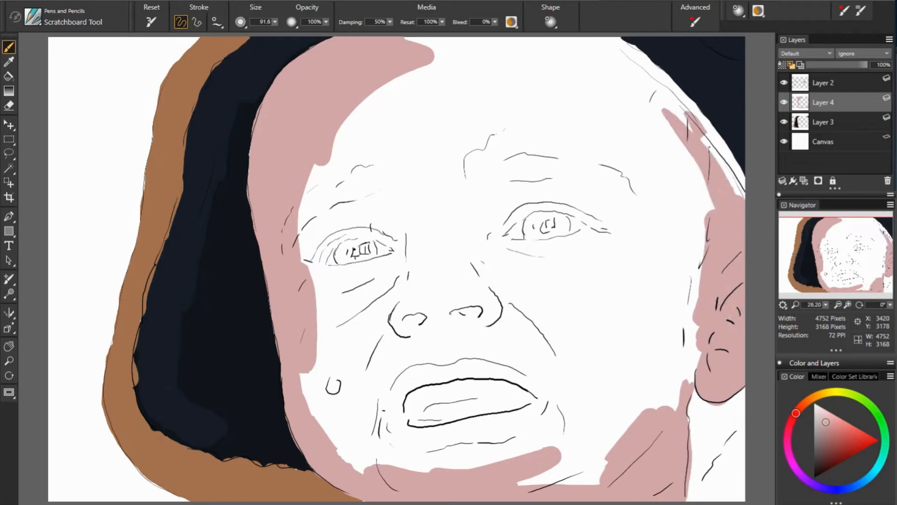
Fill the right temple, the right cheek and the gaps beside the jaw with the pink skin colour
{"action": "left_click_drag", "start_coordinate": [731, 222], "coordinate": [701, 122]}
{"action": "mouse_move", "coordinate": [692, 133]}
{"action": "left_mouse_down"}
{"action": "mouse_move", "coordinate": [631, 64]}
{"action": "mouse_move", "coordinate": [643, 60]}
{"action": "left_mouse_up"}
{"action": "left_click_drag", "start_coordinate": [603, 40], "coordinate": [642, 66]}
{"action": "mouse_move", "coordinate": [621, 70]}
{"action": "left_mouse_down"}
{"action": "mouse_move", "coordinate": [696, 346]}
{"action": "mouse_move", "coordinate": [631, 421]}
{"action": "left_mouse_up"}
{"action": "left_click_drag", "start_coordinate": [631, 412], "coordinate": [505, 482]}
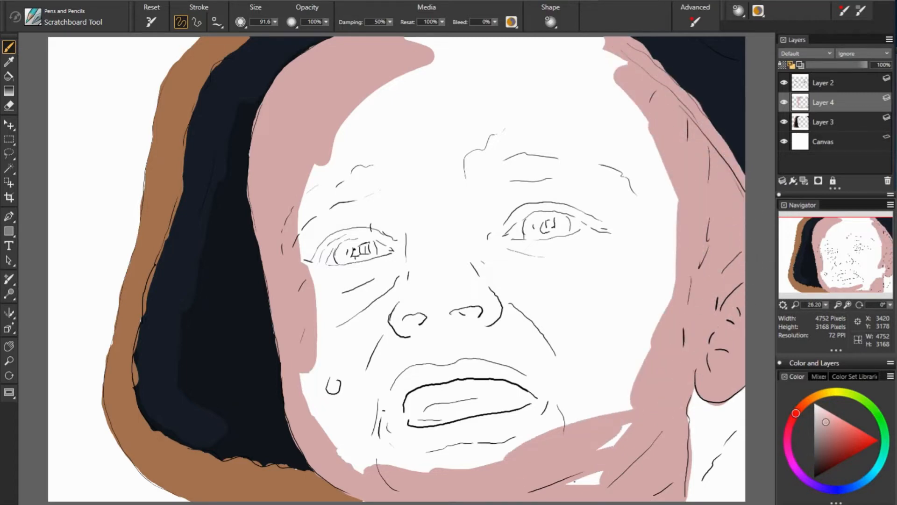
{"action": "left_click_drag", "start_coordinate": [633, 395], "coordinate": [568, 481]}
Fill the remaining face and forehead with the pink skin colour, leaving the eyes and mouth opening unpainted
{"action": "mouse_move", "coordinate": [398, 428]}
{"action": "left_mouse_down"}
{"action": "mouse_move", "coordinate": [423, 435]}
{"action": "mouse_move", "coordinate": [540, 423]}
{"action": "mouse_move", "coordinate": [555, 392]}
{"action": "left_mouse_up"}
{"action": "mouse_move", "coordinate": [465, 368]}
{"action": "left_mouse_down"}
{"action": "mouse_move", "coordinate": [408, 381]}
{"action": "mouse_move", "coordinate": [398, 418]}
{"action": "mouse_move", "coordinate": [468, 328]}
{"action": "mouse_move", "coordinate": [327, 290]}
{"action": "mouse_move", "coordinate": [364, 276]}
{"action": "mouse_move", "coordinate": [329, 304]}
{"action": "mouse_move", "coordinate": [379, 454]}
{"action": "mouse_move", "coordinate": [584, 398]}
{"action": "left_mouse_up"}
{"action": "mouse_move", "coordinate": [524, 355]}
{"action": "left_mouse_down"}
{"action": "mouse_move", "coordinate": [557, 260]}
{"action": "mouse_move", "coordinate": [585, 238]}
{"action": "mouse_move", "coordinate": [668, 262]}
{"action": "mouse_move", "coordinate": [627, 61]}
{"action": "mouse_move", "coordinate": [528, 140]}
{"action": "left_mouse_up"}
{"action": "left_click_drag", "start_coordinate": [512, 208], "coordinate": [484, 241]}
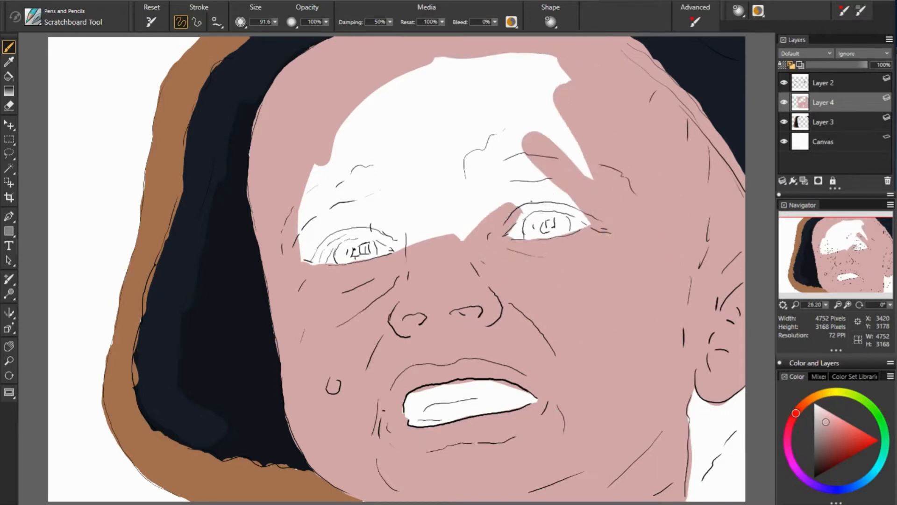
{"action": "mouse_move", "coordinate": [523, 201]}
{"action": "left_mouse_down"}
{"action": "mouse_move", "coordinate": [560, 201]}
{"action": "mouse_move", "coordinate": [571, 213]}
{"action": "mouse_move", "coordinate": [575, 141]}
{"action": "left_mouse_up"}
{"action": "mouse_move", "coordinate": [336, 201]}
{"action": "left_mouse_down"}
{"action": "mouse_move", "coordinate": [354, 222]}
{"action": "mouse_move", "coordinate": [402, 234]}
{"action": "mouse_move", "coordinate": [468, 187]}
{"action": "mouse_move", "coordinate": [537, 155]}
{"action": "mouse_move", "coordinate": [515, 66]}
{"action": "left_mouse_up"}
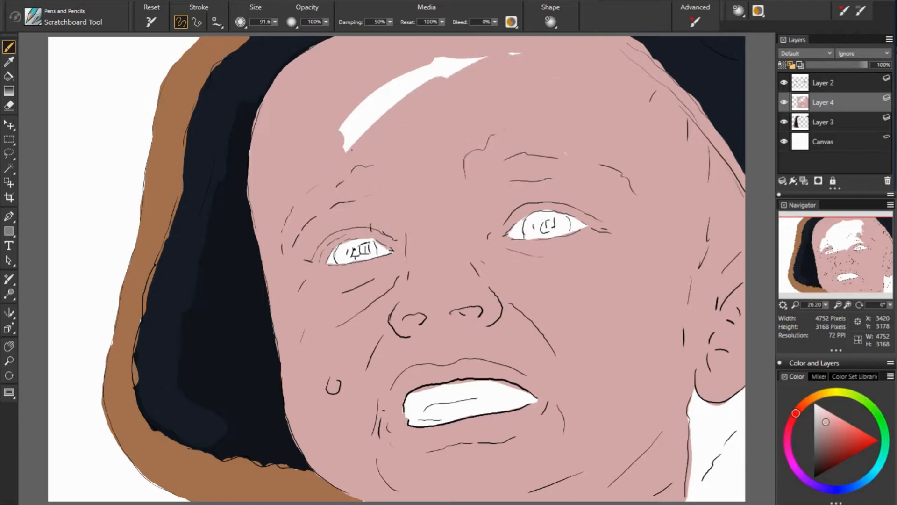
{"action": "left_click_drag", "start_coordinate": [352, 149], "coordinate": [514, 55]}
Erase the excess skin colour along the neck edge below the ear
{"action": "key", "text": "n"}
{"action": "left_click_drag", "start_coordinate": [692, 428], "coordinate": [691, 499]}
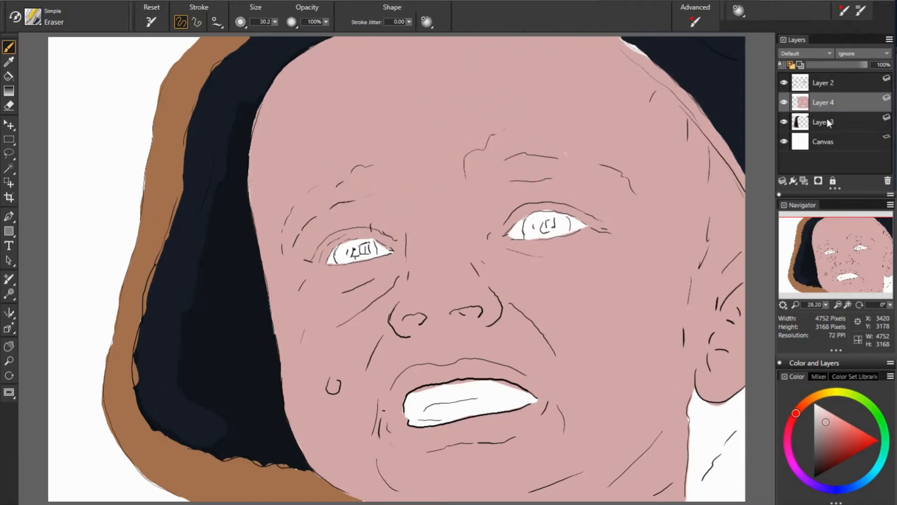
{"action": "key", "text": "n"}
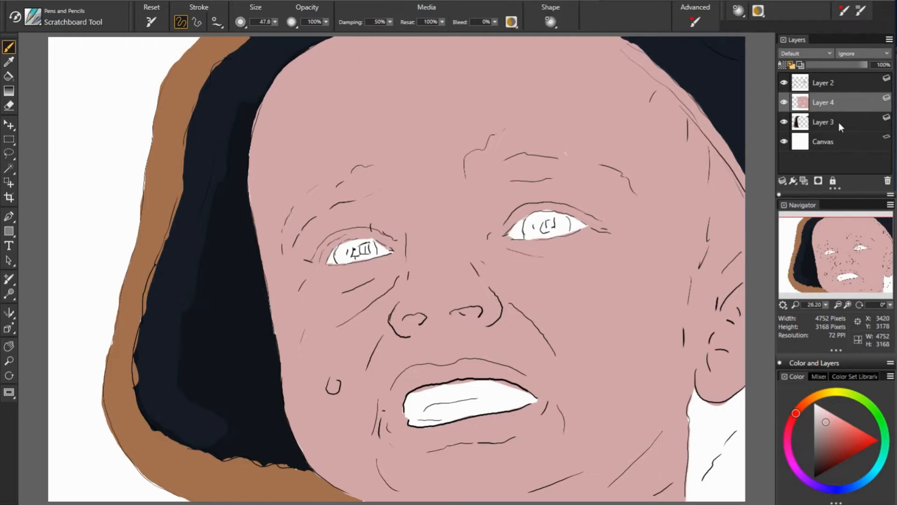
{"action": "key", "text": "n"}
{"action": "key", "text": "n"}
Paint slightly lighter navy accents along the lower and outer edges of the hood lining on Layer 3
{"action": "left_click", "coordinate": [823, 122]}
{"action": "left_click", "coordinate": [216, 436], "text": "alt"}
{"action": "left_click_drag", "start_coordinate": [221, 449], "coordinate": [300, 467]}
{"action": "left_click_drag", "start_coordinate": [138, 397], "coordinate": [160, 263]}
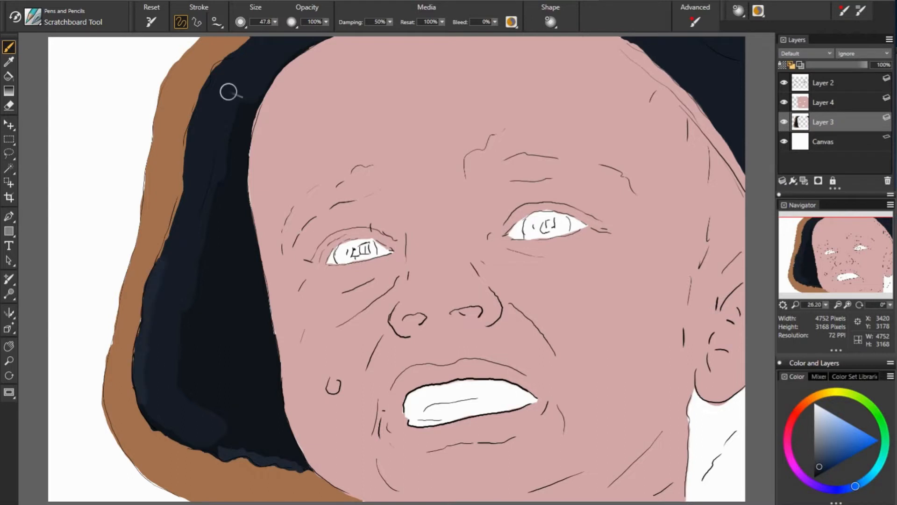
{"action": "left_click_drag", "start_coordinate": [203, 135], "coordinate": [169, 243]}
Add a layer above the skin and fill the mouth opening with dark reddish brown
{"action": "left_click", "coordinate": [831, 102]}
{"action": "left_click", "coordinate": [804, 180]}
{"action": "left_click", "coordinate": [794, 416]}
{"action": "left_click", "coordinate": [825, 455]}
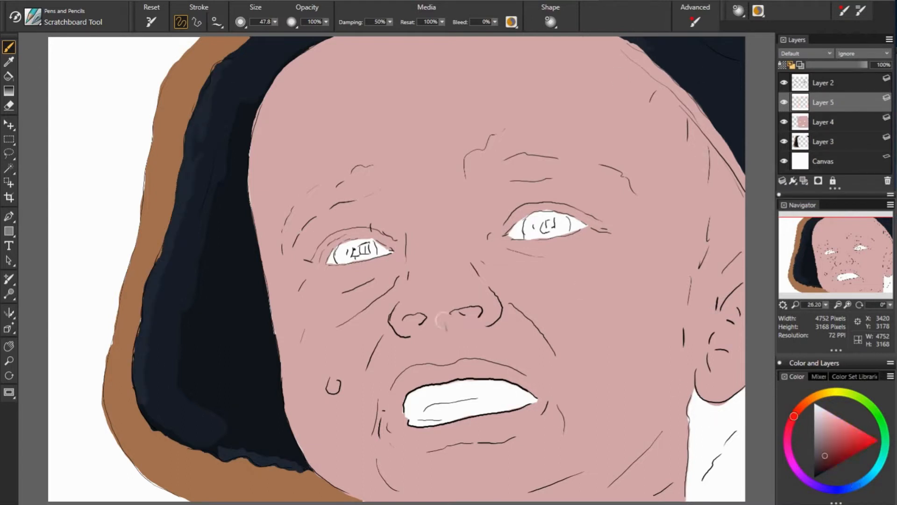
{"action": "left_click_drag", "start_coordinate": [411, 410], "coordinate": [480, 404]}
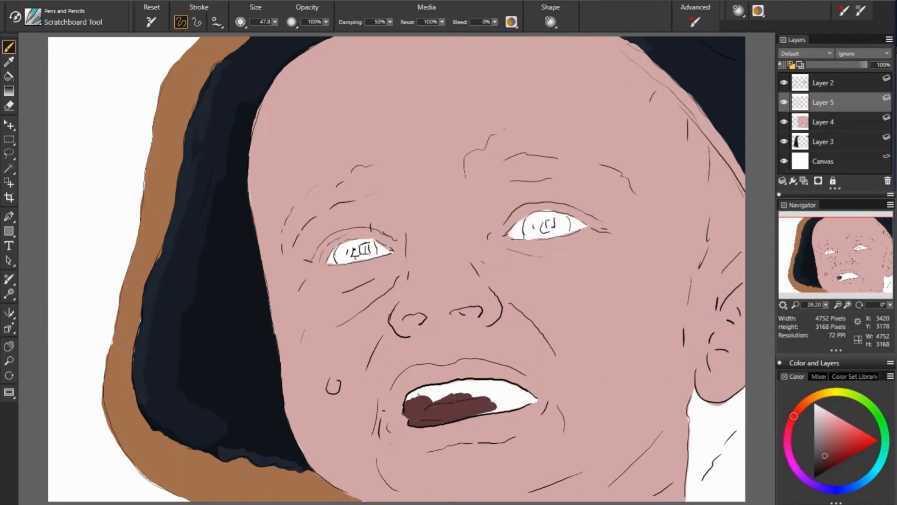
{"action": "mouse_move", "coordinate": [418, 394]}
{"action": "left_mouse_down"}
{"action": "mouse_move", "coordinate": [471, 389]}
{"action": "mouse_move", "coordinate": [536, 401]}
{"action": "mouse_move", "coordinate": [475, 383]}
{"action": "left_mouse_up"}
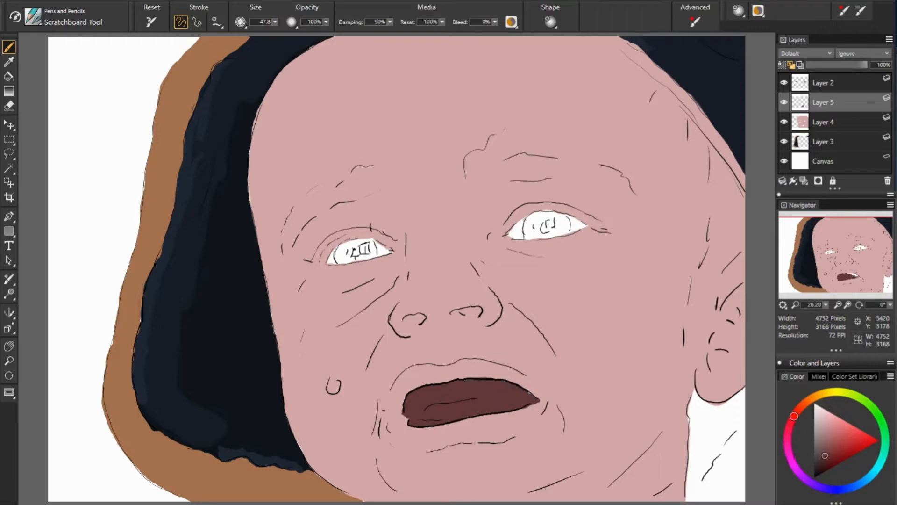
Fill both eyeballs with a light grey base colour
{"action": "left_click", "coordinate": [798, 472]}
{"action": "left_click", "coordinate": [816, 426]}
{"action": "left_click_drag", "start_coordinate": [343, 254], "coordinate": [374, 252]}
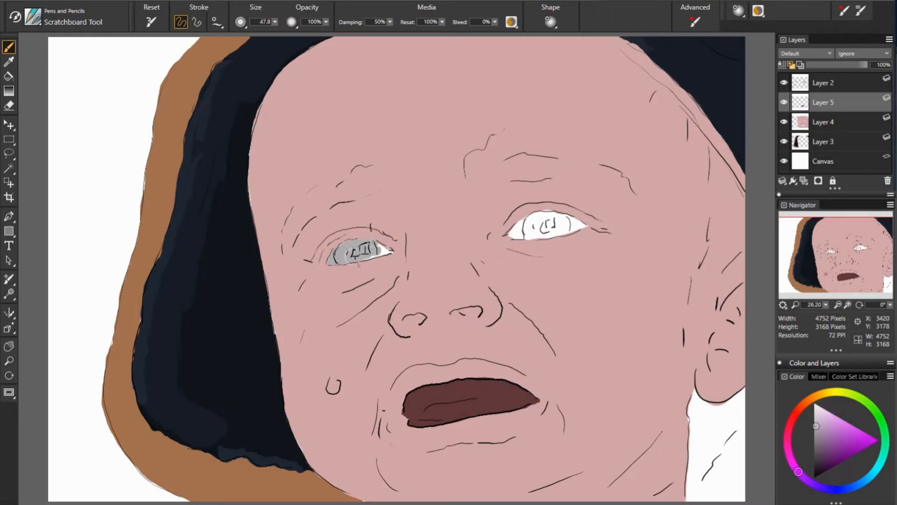
{"action": "left_click_drag", "start_coordinate": [528, 232], "coordinate": [569, 226]}
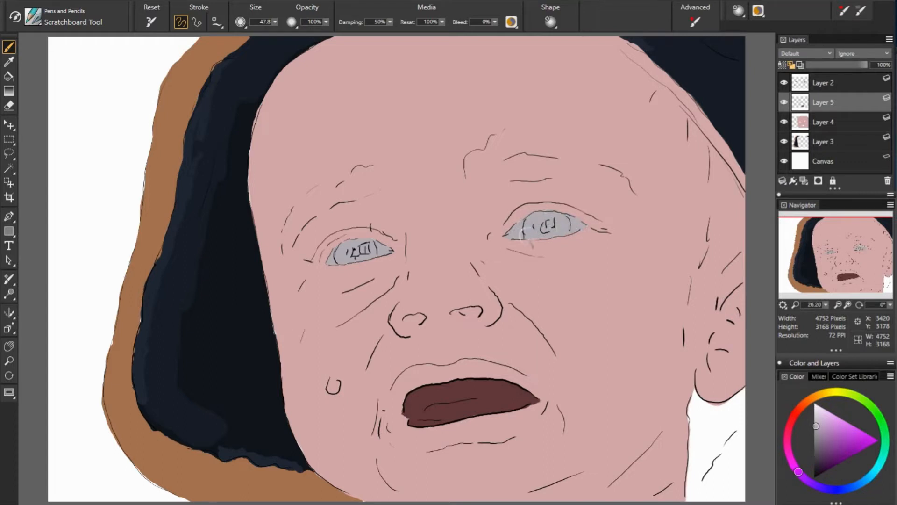
Paint both irises blue-grey with dark outer rings and dark pupils
{"action": "left_click", "coordinate": [348, 248], "text": "alt"}
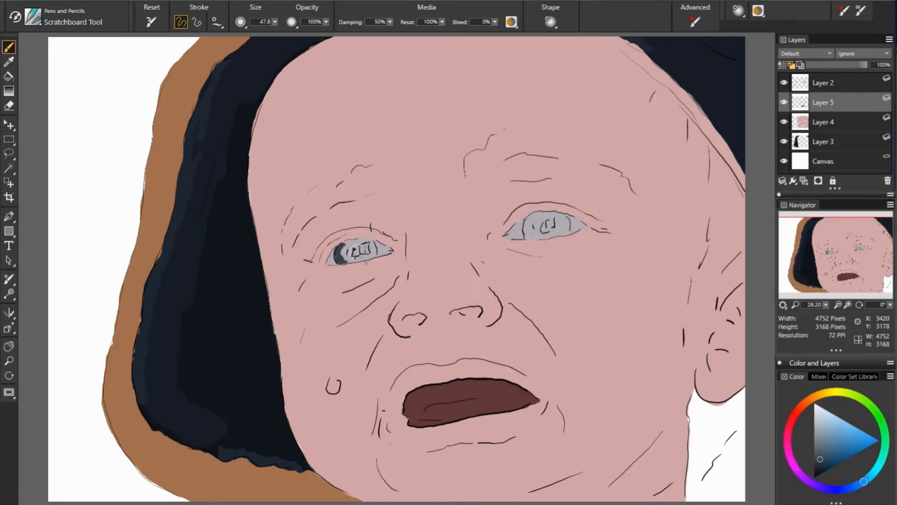
{"action": "left_click_drag", "start_coordinate": [353, 243], "coordinate": [362, 248]}
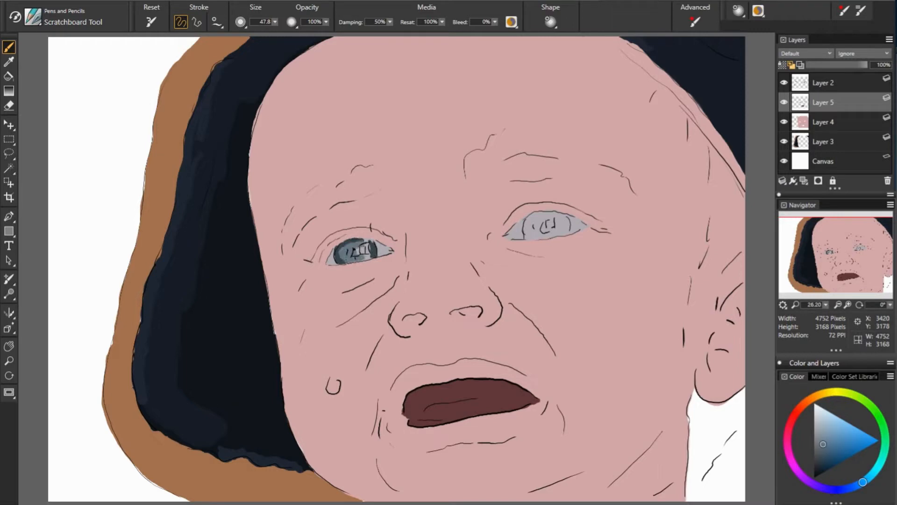
{"action": "mouse_move", "coordinate": [533, 227]}
{"action": "left_mouse_down"}
{"action": "mouse_move", "coordinate": [559, 225]}
{"action": "mouse_move", "coordinate": [527, 235]}
{"action": "mouse_move", "coordinate": [544, 230]}
{"action": "left_mouse_up"}
{"action": "left_click", "coordinate": [555, 239], "text": "alt"}
{"action": "left_click", "coordinate": [543, 228], "text": "alt"}
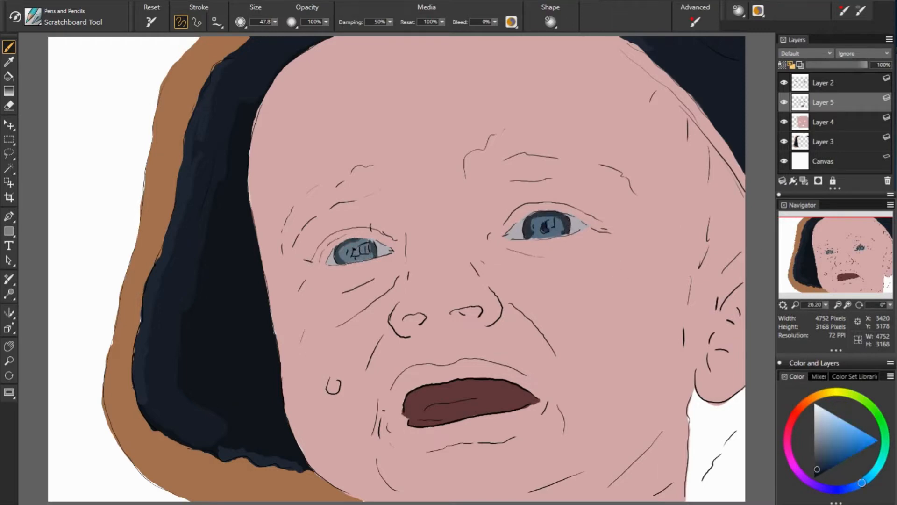
{"action": "left_click", "coordinate": [511, 252], "text": "alt"}
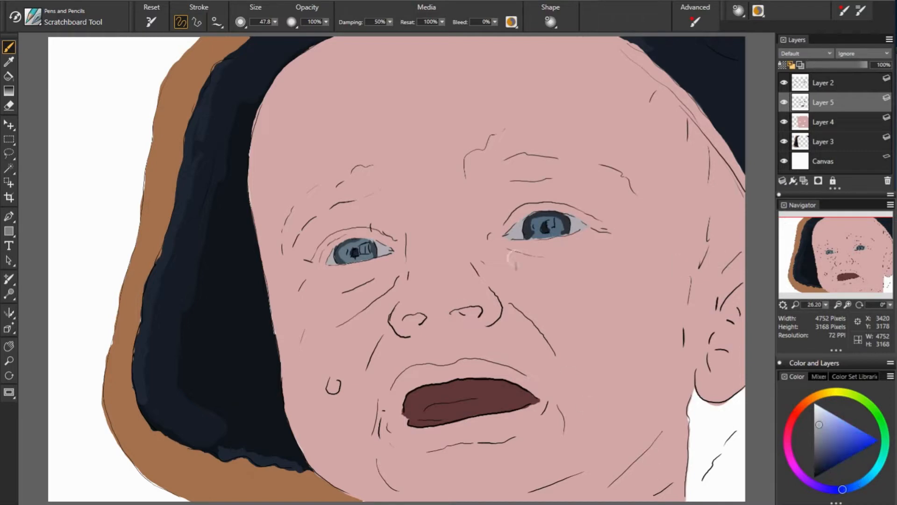
{"action": "left_click", "coordinate": [500, 285], "text": "alt"}
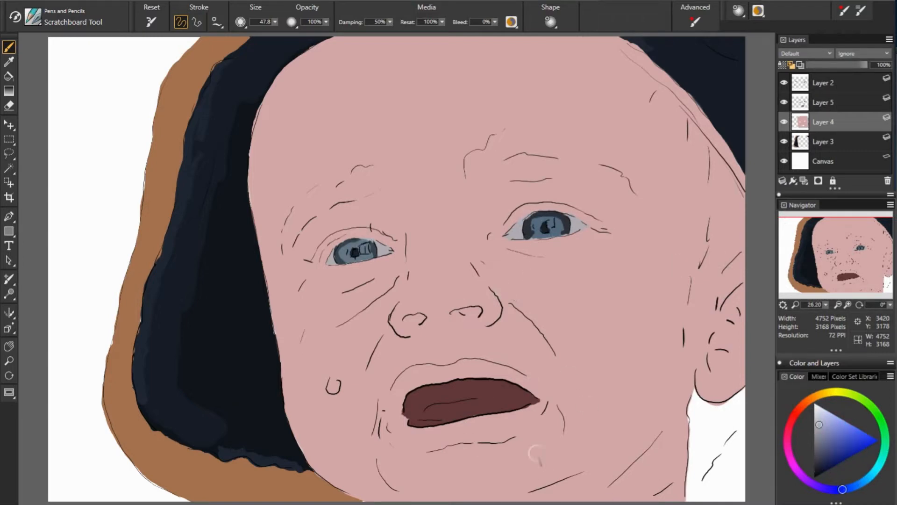
Fill the area below the ear with black shadow and a brown patch of hood trim on Layer 3
{"action": "left_click", "coordinate": [842, 141]}
{"action": "left_click", "coordinate": [695, 399], "text": "alt"}
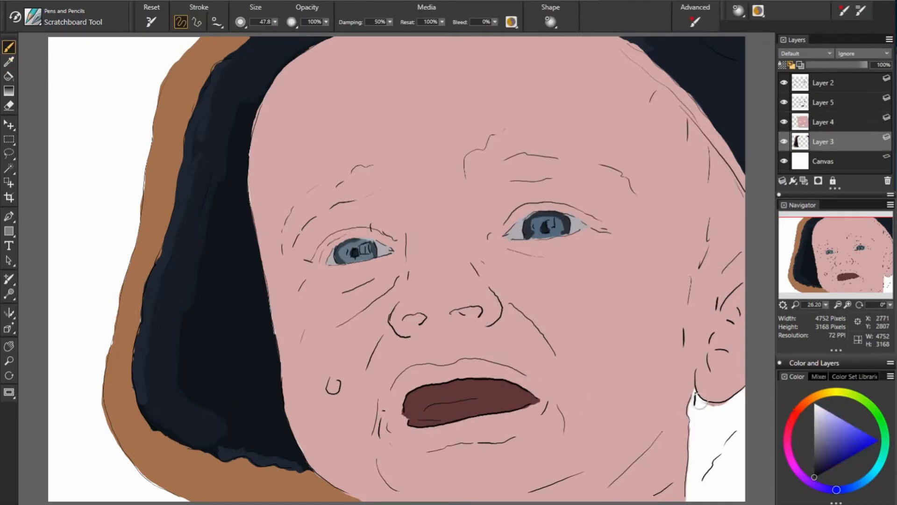
{"action": "mouse_move", "coordinate": [694, 423]}
{"action": "left_mouse_down"}
{"action": "mouse_move", "coordinate": [690, 498]}
{"action": "mouse_move", "coordinate": [739, 407]}
{"action": "mouse_move", "coordinate": [715, 397]}
{"action": "mouse_move", "coordinate": [696, 403]}
{"action": "mouse_move", "coordinate": [695, 432]}
{"action": "left_mouse_up"}
{"action": "left_click", "coordinate": [732, 437], "text": "alt"}
{"action": "mouse_move", "coordinate": [738, 432]}
{"action": "left_mouse_down"}
{"action": "mouse_move", "coordinate": [704, 495]}
{"action": "mouse_move", "coordinate": [743, 488]}
{"action": "left_mouse_up"}
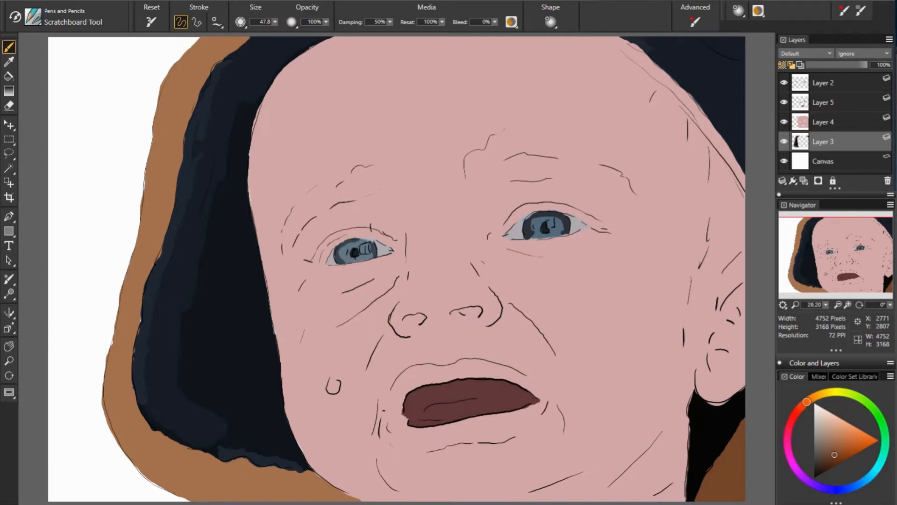
Switch to the Detail Airbrush and add a soft red blush to the left cheek on the skin layer
{"action": "left_click", "coordinate": [823, 122]}
{"action": "left_click", "coordinate": [33, 17]}
{"action": "left_click", "coordinate": [77, 124]}
{"action": "left_click", "coordinate": [797, 411]}
{"action": "left_click", "coordinate": [834, 431]}
{"action": "mouse_move", "coordinate": [362, 343]}
{"action": "left_mouse_down"}
{"action": "mouse_move", "coordinate": [358, 374]}
{"action": "mouse_move", "coordinate": [318, 411]}
{"action": "left_mouse_up"}
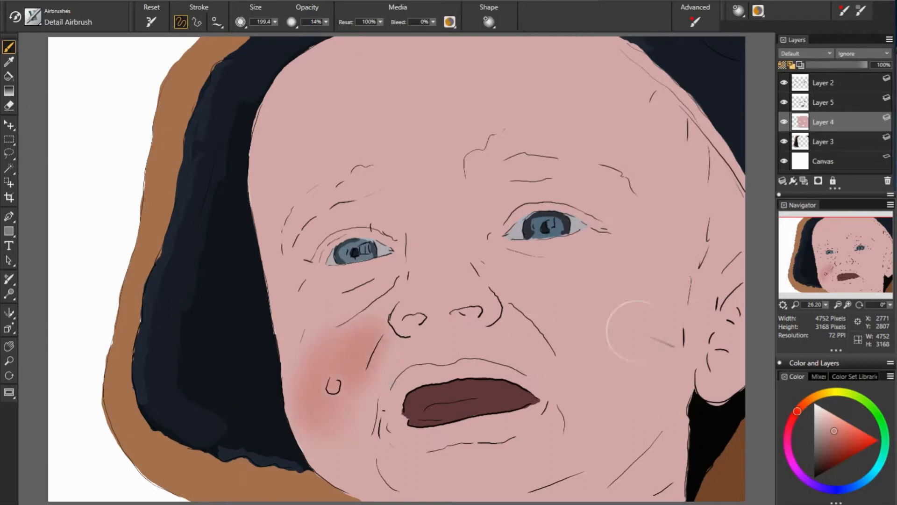
Airbrush darker reddish-brown shading over the upper eyelids and around the right eye's inner corner
{"action": "left_click_drag", "start_coordinate": [318, 242], "coordinate": [348, 215]}
{"action": "left_click", "coordinate": [797, 412]}
{"action": "left_click", "coordinate": [831, 440]}
{"action": "left_click_drag", "start_coordinate": [596, 213], "coordinate": [519, 214]}
{"action": "mouse_move", "coordinate": [503, 248]}
{"action": "left_mouse_down"}
{"action": "mouse_move", "coordinate": [535, 225]}
{"action": "mouse_move", "coordinate": [507, 225]}
{"action": "left_mouse_up"}
Airbrush soft brownish shading over the left brow, the left temple and the left side of the forehead
{"action": "left_click", "coordinate": [304, 239], "text": "alt"}
{"action": "left_click_drag", "start_coordinate": [318, 224], "coordinate": [365, 210]}
{"action": "left_click_drag", "start_coordinate": [261, 268], "coordinate": [313, 150]}
{"action": "left_click", "coordinate": [350, 140], "text": "alt"}
{"action": "left_click_drag", "start_coordinate": [299, 103], "coordinate": [280, 187]}
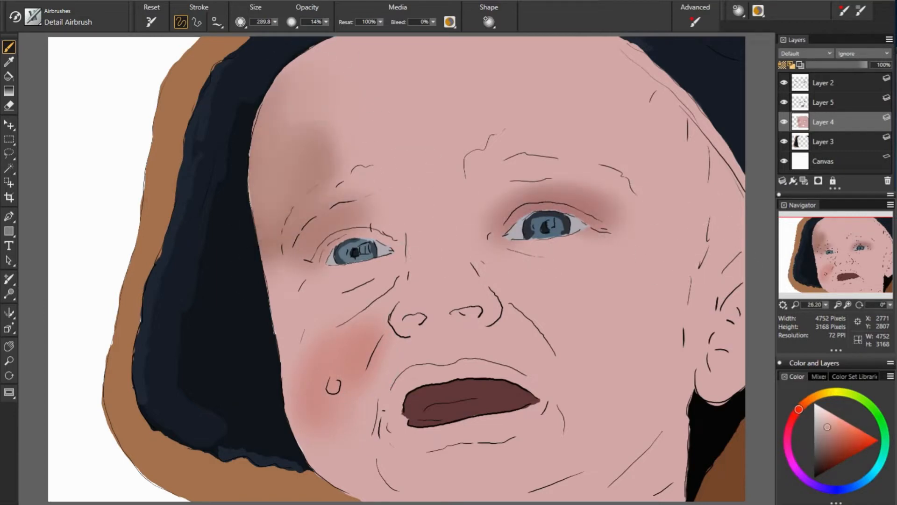
{"action": "left_click_drag", "start_coordinate": [276, 224], "coordinate": [275, 248]}
Refine the shading under the left eye and along its upper eyelid crease with a smaller airbrush and sampled skin tones
{"action": "left_click", "coordinate": [336, 289], "text": "alt"}
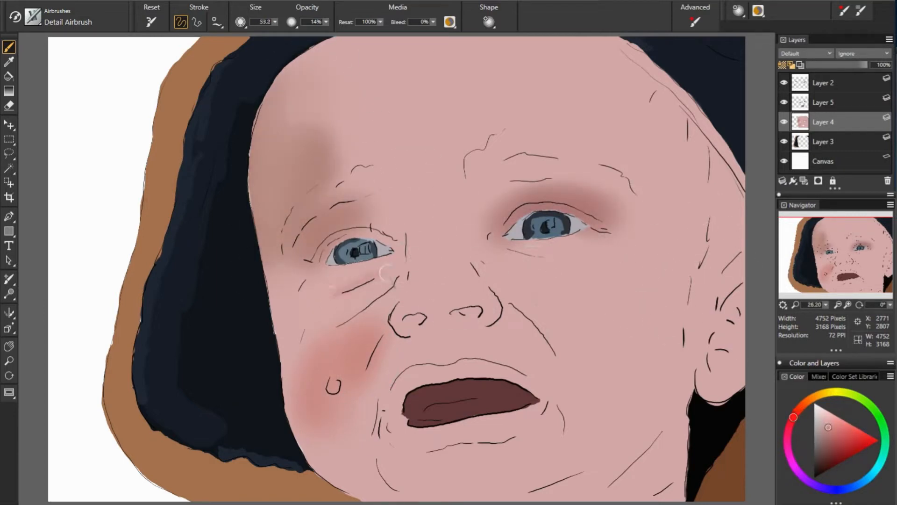
{"action": "left_click", "coordinate": [295, 314], "text": "alt"}
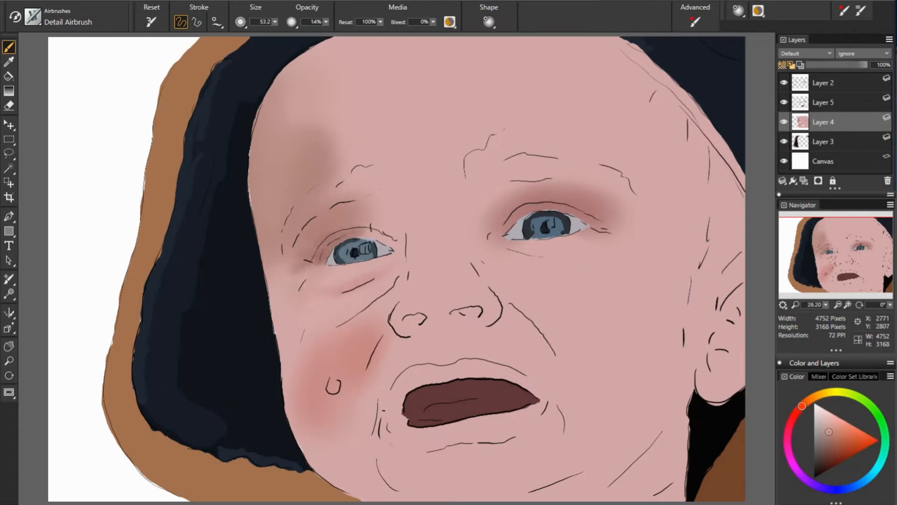
{"action": "left_click", "coordinate": [283, 230], "text": "alt"}
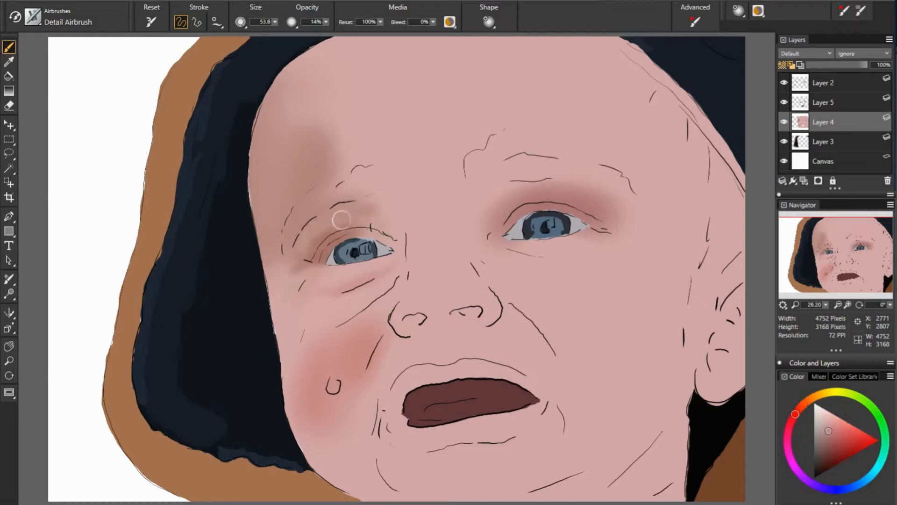
{"action": "left_click_drag", "start_coordinate": [341, 220], "coordinate": [377, 208]}
Airbrush darker shading along the right brow and down toward the bridge of the nose
{"action": "left_click", "coordinate": [506, 225], "text": "alt"}
{"action": "left_click_drag", "start_coordinate": [524, 175], "coordinate": [492, 203]}
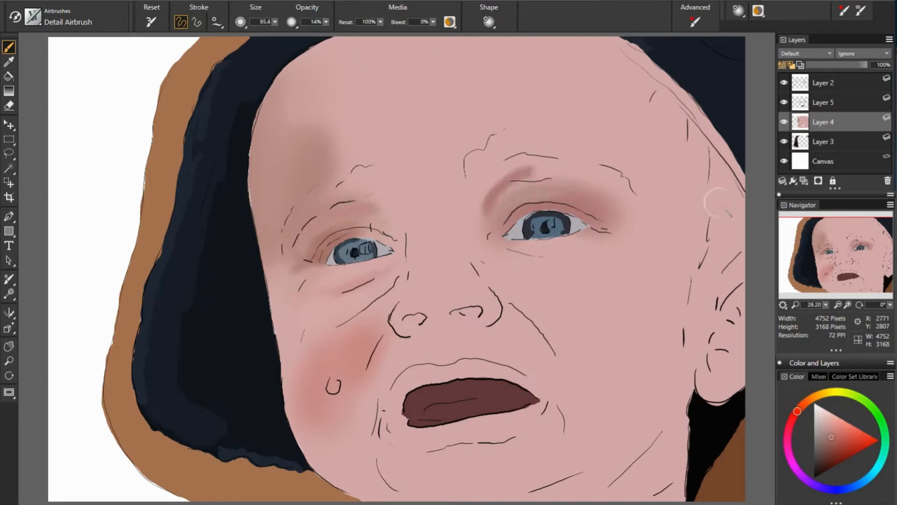
{"action": "mouse_move", "coordinate": [559, 173]}
{"action": "left_mouse_down"}
{"action": "mouse_move", "coordinate": [491, 180]}
{"action": "mouse_move", "coordinate": [474, 226]}
{"action": "left_mouse_up"}
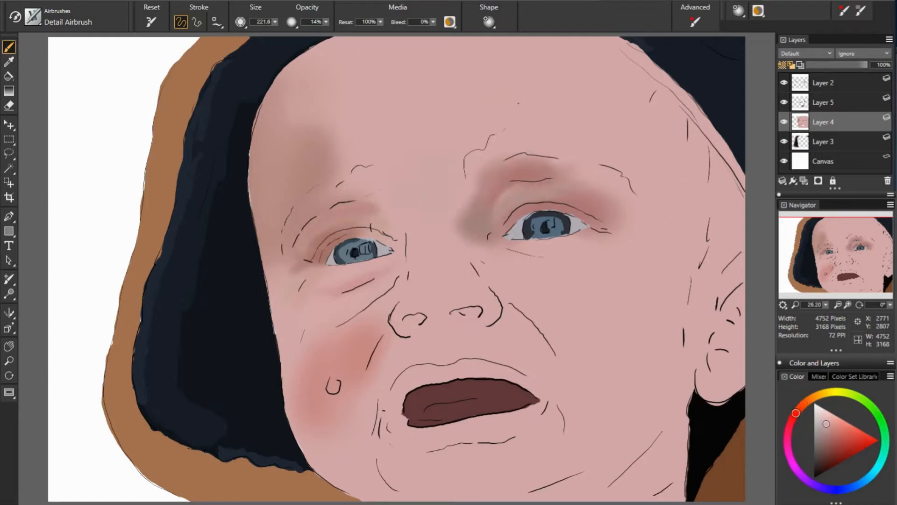
Blend the left forehead shading with a larger airbrush and darken the head's edge along the hood
{"action": "left_click_drag", "start_coordinate": [343, 77], "coordinate": [322, 162]}
{"action": "left_click_drag", "start_coordinate": [364, 47], "coordinate": [290, 98]}
{"action": "left_click_drag", "start_coordinate": [254, 159], "coordinate": [266, 262]}
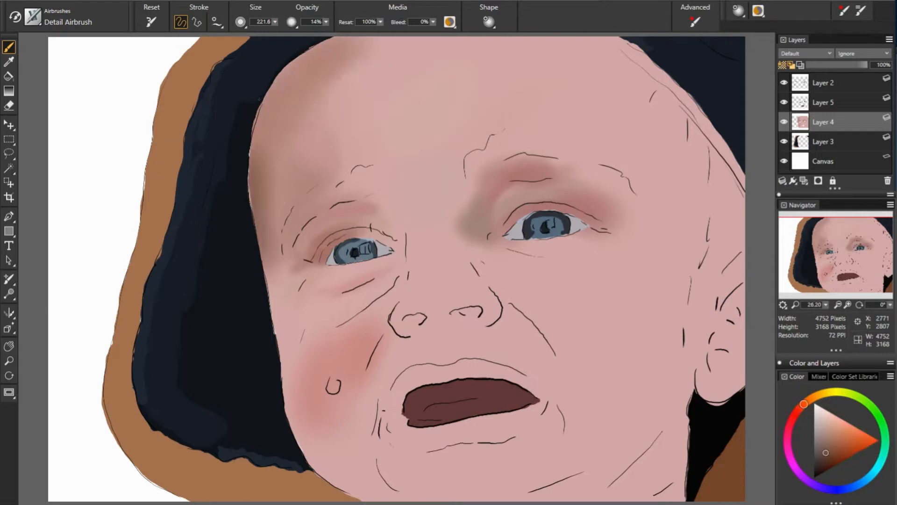
Airbrush darker skin shading along the left edge of the face, from forehead to cheek, and beside the left eye's outer corner
{"action": "left_click_drag", "start_coordinate": [260, 99], "coordinate": [284, 70]}
{"action": "left_click", "coordinate": [316, 287], "text": "alt"}
{"action": "left_click_drag", "start_coordinate": [287, 262], "coordinate": [282, 327]}
{"action": "left_click_drag", "start_coordinate": [276, 364], "coordinate": [283, 306]}
{"action": "left_click", "coordinate": [308, 311], "text": "alt"}
{"action": "left_click", "coordinate": [306, 310], "text": "alt"}
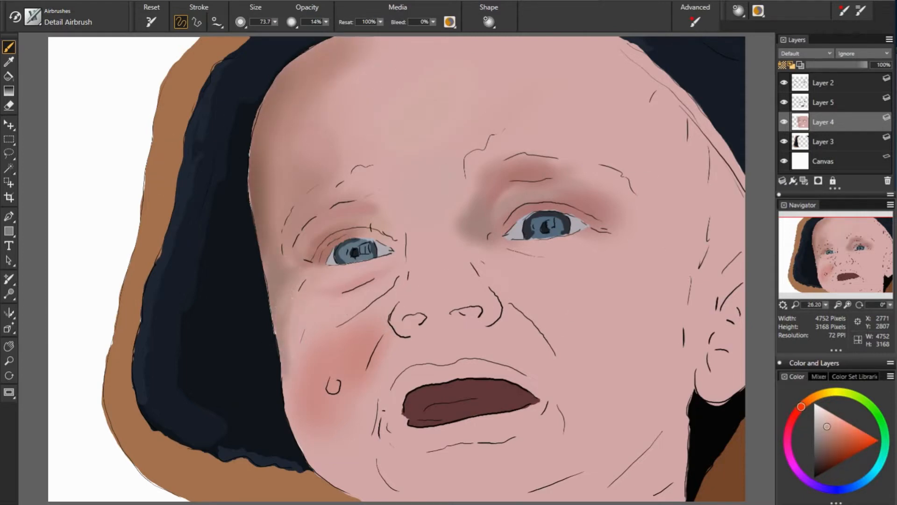
{"action": "left_click", "coordinate": [279, 292], "text": "alt"}
{"action": "left_click_drag", "start_coordinate": [295, 230], "coordinate": [295, 254]}
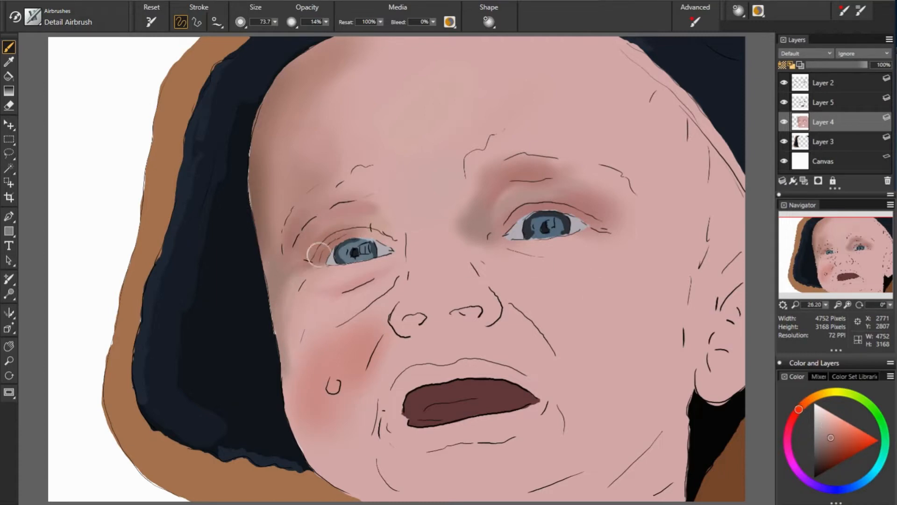
Deepen the shading along the crease under the left eye and extend the reddish cheek tone down toward the jaw
{"action": "left_click", "coordinate": [445, 274], "text": "alt"}
{"action": "left_click", "coordinate": [371, 293], "text": "alt"}
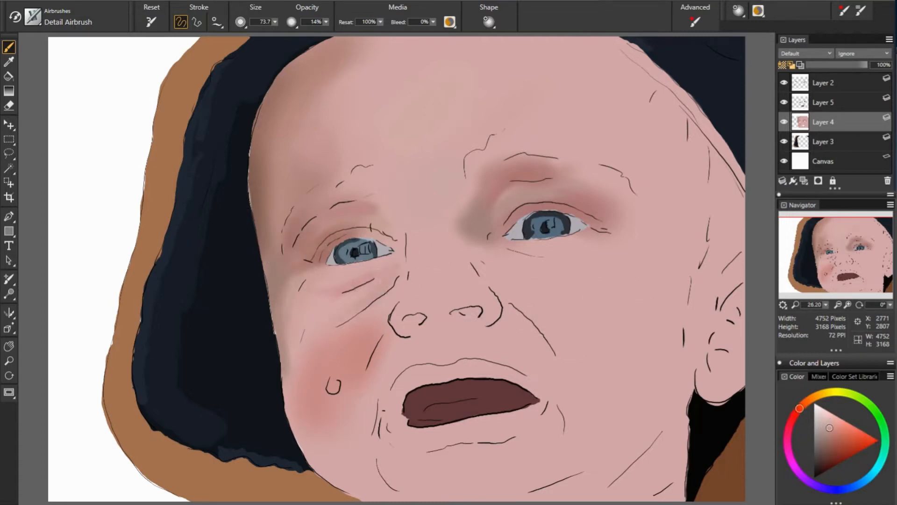
{"action": "left_click", "coordinate": [361, 303], "text": "alt"}
{"action": "left_click", "coordinate": [362, 356], "text": "alt"}
{"action": "mouse_move", "coordinate": [350, 310]}
{"action": "left_mouse_down"}
{"action": "mouse_move", "coordinate": [302, 383]}
{"action": "mouse_move", "coordinate": [349, 467]}
{"action": "mouse_move", "coordinate": [327, 432]}
{"action": "left_mouse_up"}
{"action": "left_click", "coordinate": [386, 377], "text": "alt"}
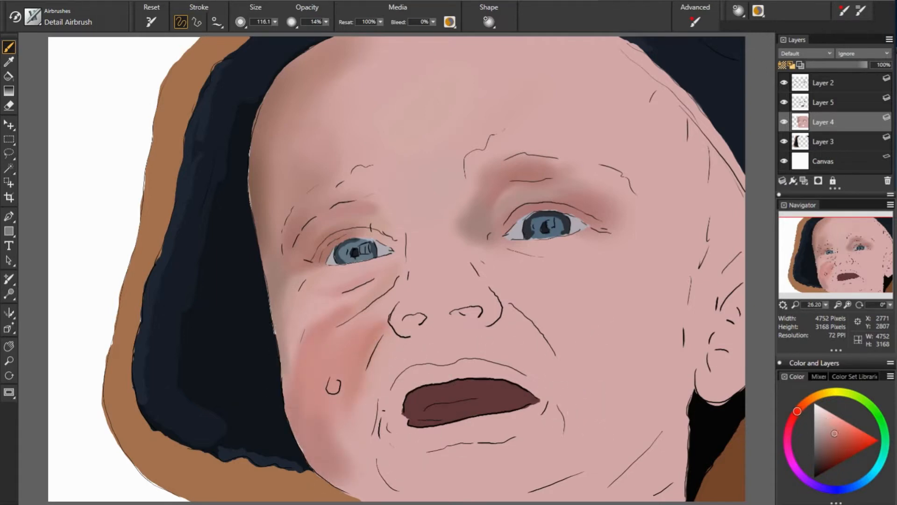
Airbrush reddish shading along the left cheek fold, around the left nostril wing and up the left side of the nose
{"action": "left_click_drag", "start_coordinate": [379, 323], "coordinate": [367, 362]}
{"action": "left_click", "coordinate": [373, 338], "text": "alt"}
{"action": "left_click_drag", "start_coordinate": [403, 306], "coordinate": [395, 330]}
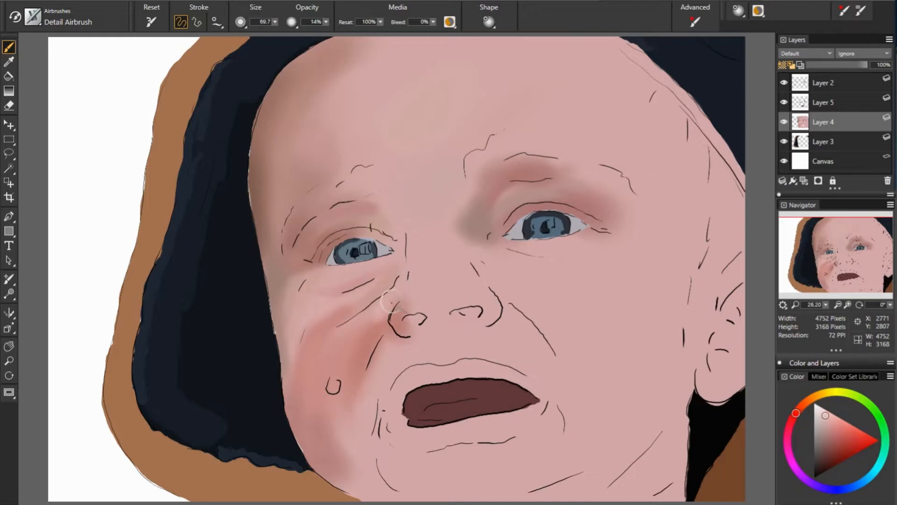
{"action": "left_click", "coordinate": [397, 278], "text": "alt"}
{"action": "left_click", "coordinate": [407, 283], "text": "alt"}
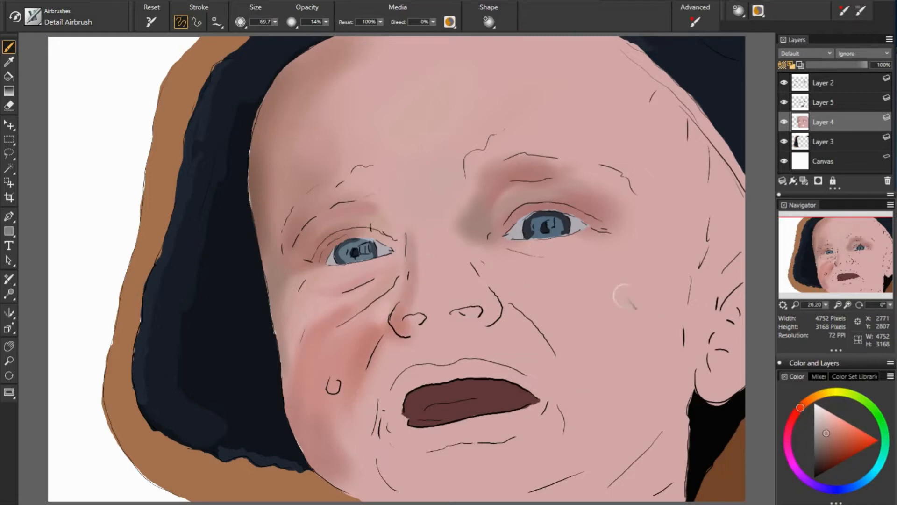
Airbrush greyish-brown shading at the left eye's inner corner and darken the left brow with a reddish brown
{"action": "left_click", "coordinate": [304, 245], "text": "alt"}
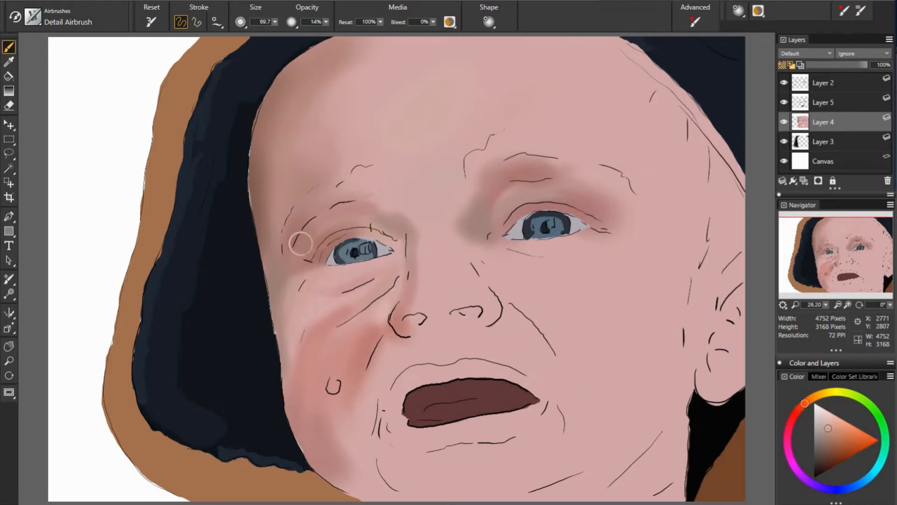
{"action": "left_click", "coordinate": [531, 220], "text": "alt"}
{"action": "mouse_move", "coordinate": [386, 188]}
{"action": "left_mouse_down"}
{"action": "mouse_move", "coordinate": [380, 202]}
{"action": "mouse_move", "coordinate": [343, 195]}
{"action": "mouse_move", "coordinate": [309, 215]}
{"action": "left_mouse_up"}
{"action": "left_click", "coordinate": [335, 200], "text": "alt"}
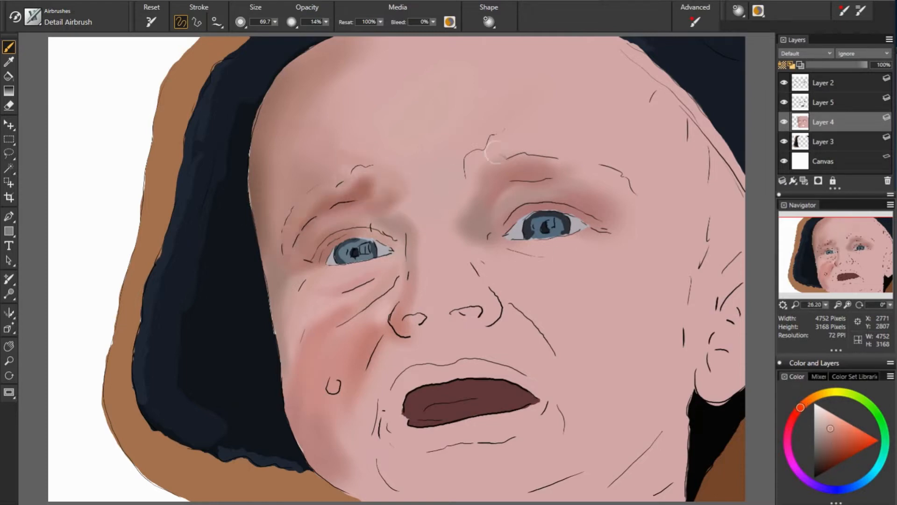
{"action": "left_click_drag", "start_coordinate": [333, 183], "coordinate": [355, 183]}
Airbrush soft brownish shading on the forehead above the left brow and above the inner end of the right brow
{"action": "left_click", "coordinate": [299, 187], "text": "alt"}
{"action": "mouse_move", "coordinate": [286, 201]}
{"action": "left_mouse_down"}
{"action": "mouse_move", "coordinate": [287, 145]}
{"action": "mouse_move", "coordinate": [334, 93]}
{"action": "left_mouse_up"}
{"action": "left_click", "coordinate": [491, 184], "text": "alt"}
{"action": "left_click_drag", "start_coordinate": [486, 171], "coordinate": [544, 105]}
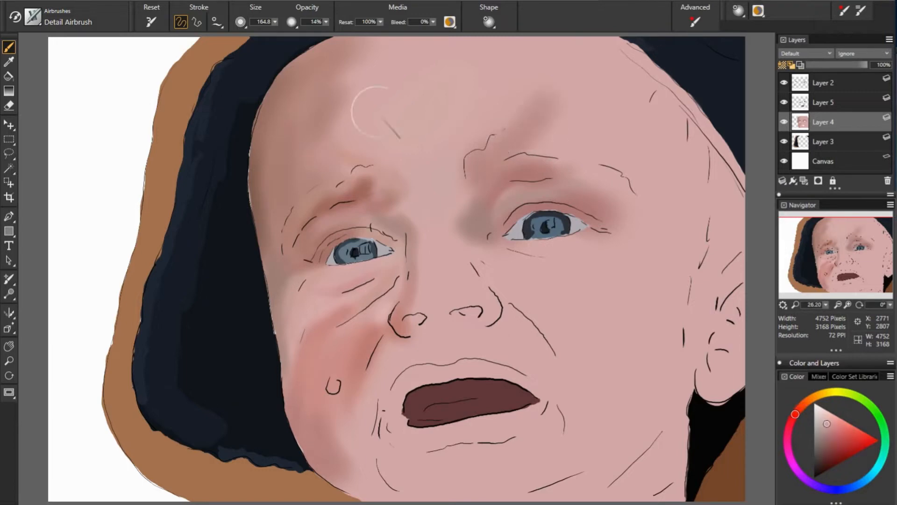
Airbrush brown shading on the right temple and darken the head's upper-right edge along the hood with a near-black tone
{"action": "left_click_drag", "start_coordinate": [650, 115], "coordinate": [666, 141]}
{"action": "left_click", "coordinate": [687, 68], "text": "alt"}
{"action": "mouse_move", "coordinate": [617, 44]}
{"action": "left_mouse_down"}
{"action": "mouse_move", "coordinate": [725, 151]}
{"action": "mouse_move", "coordinate": [607, 42]}
{"action": "left_mouse_up"}
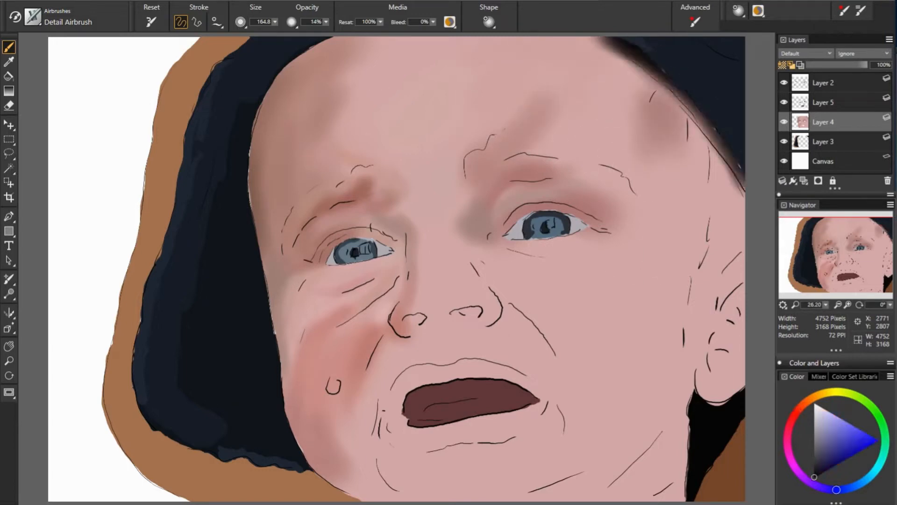
{"action": "left_click", "coordinate": [654, 120], "text": "alt"}
{"action": "mouse_move", "coordinate": [647, 122]}
{"action": "left_mouse_down"}
{"action": "mouse_move", "coordinate": [660, 148]}
{"action": "mouse_move", "coordinate": [689, 154]}
{"action": "left_mouse_up"}
Airbrush dark brown shading down the right side of the head between the hood edge and the ear
{"action": "left_click", "coordinate": [729, 157], "text": "alt"}
{"action": "mouse_move", "coordinate": [729, 180]}
{"action": "left_mouse_down"}
{"action": "mouse_move", "coordinate": [725, 215]}
{"action": "mouse_move", "coordinate": [719, 204]}
{"action": "mouse_move", "coordinate": [725, 275]}
{"action": "left_mouse_up"}
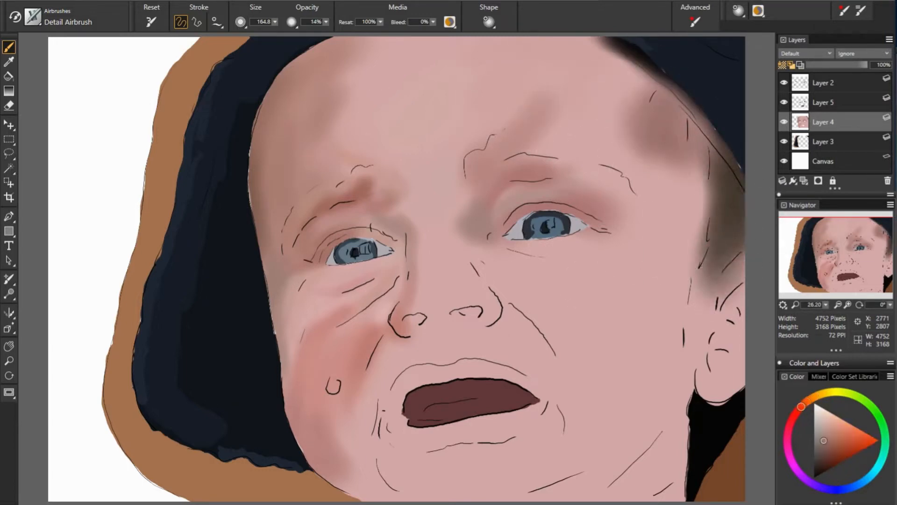
{"action": "left_click", "coordinate": [736, 229], "text": "alt"}
{"action": "left_click_drag", "start_coordinate": [736, 234], "coordinate": [722, 264]}
{"action": "left_click_drag", "start_coordinate": [730, 208], "coordinate": [732, 233]}
Airbrush sampled dark and reddish tones into the inner folds of the ear
{"action": "left_click", "coordinate": [724, 304], "text": "alt"}
{"action": "mouse_move", "coordinate": [722, 311]}
{"action": "left_mouse_down"}
{"action": "mouse_move", "coordinate": [735, 322]}
{"action": "mouse_move", "coordinate": [722, 299]}
{"action": "mouse_move", "coordinate": [711, 327]}
{"action": "mouse_move", "coordinate": [730, 344]}
{"action": "left_mouse_up"}
{"action": "left_click", "coordinate": [728, 315], "text": "alt"}
{"action": "left_click", "coordinate": [706, 306], "text": "alt"}
{"action": "left_click", "coordinate": [718, 281], "text": "alt"}
{"action": "mouse_move", "coordinate": [737, 348]}
{"action": "left_mouse_down"}
{"action": "mouse_move", "coordinate": [733, 374]}
{"action": "mouse_move", "coordinate": [704, 381]}
{"action": "mouse_move", "coordinate": [732, 385]}
{"action": "mouse_move", "coordinate": [723, 319]}
{"action": "left_mouse_up"}
{"action": "left_click", "coordinate": [724, 313], "text": "alt"}
Airbrush brown shading on the face in front of the ear and down the ear toward the lobe
{"action": "left_click", "coordinate": [723, 266], "text": "alt"}
{"action": "left_click_drag", "start_coordinate": [712, 279], "coordinate": [697, 342]}
{"action": "left_click", "coordinate": [729, 313], "text": "alt"}
{"action": "mouse_move", "coordinate": [740, 289]}
{"action": "left_mouse_down"}
{"action": "mouse_move", "coordinate": [743, 353]}
{"action": "mouse_move", "coordinate": [714, 347]}
{"action": "mouse_move", "coordinate": [711, 381]}
{"action": "left_mouse_up"}
{"action": "left_click", "coordinate": [710, 300], "text": "alt"}
{"action": "left_click", "coordinate": [574, 341], "text": "alt"}
{"action": "left_click", "coordinate": [717, 342], "text": "alt"}
{"action": "left_click", "coordinate": [708, 353], "text": "alt"}
Airbrush a dark brown shadow under the right jaw and across the neck, building it up with repeated strokes
{"action": "left_click", "coordinate": [696, 392], "text": "alt"}
{"action": "mouse_move", "coordinate": [707, 331]}
{"action": "left_mouse_down"}
{"action": "mouse_move", "coordinate": [693, 376]}
{"action": "mouse_move", "coordinate": [568, 495]}
{"action": "left_mouse_up"}
{"action": "mouse_move", "coordinate": [673, 393]}
{"action": "left_mouse_down"}
{"action": "mouse_move", "coordinate": [641, 439]}
{"action": "mouse_move", "coordinate": [547, 495]}
{"action": "left_mouse_up"}
{"action": "key", "text": "bracketright"}
{"action": "mouse_move", "coordinate": [629, 460]}
{"action": "left_mouse_down"}
{"action": "mouse_move", "coordinate": [667, 411]}
{"action": "mouse_move", "coordinate": [570, 497]}
{"action": "left_mouse_up"}
{"action": "left_click_drag", "start_coordinate": [680, 427], "coordinate": [619, 494]}
{"action": "mouse_move", "coordinate": [680, 442]}
{"action": "left_mouse_down"}
{"action": "mouse_move", "coordinate": [631, 495]}
{"action": "mouse_move", "coordinate": [654, 488]}
{"action": "left_mouse_up"}
{"action": "left_click", "coordinate": [666, 444], "text": "alt"}
{"action": "mouse_move", "coordinate": [677, 461]}
{"action": "left_mouse_down"}
{"action": "mouse_move", "coordinate": [663, 496]}
{"action": "mouse_move", "coordinate": [678, 498]}
{"action": "left_mouse_up"}
{"action": "left_click", "coordinate": [652, 469], "text": "alt"}
{"action": "left_click_drag", "start_coordinate": [654, 470], "coordinate": [626, 496]}
{"action": "left_click_drag", "start_coordinate": [673, 458], "coordinate": [629, 499]}
Soften the jaw shadow's upper edge with a larger airbrush and extend it along the underside of the chin
{"action": "key", "text": "bracketright"}
{"action": "key", "text": "bracketright"}
{"action": "key", "text": "bracketright"}
{"action": "key", "text": "bracketright"}
{"action": "key", "text": "bracketright"}
{"action": "left_click_drag", "start_coordinate": [642, 411], "coordinate": [582, 461]}
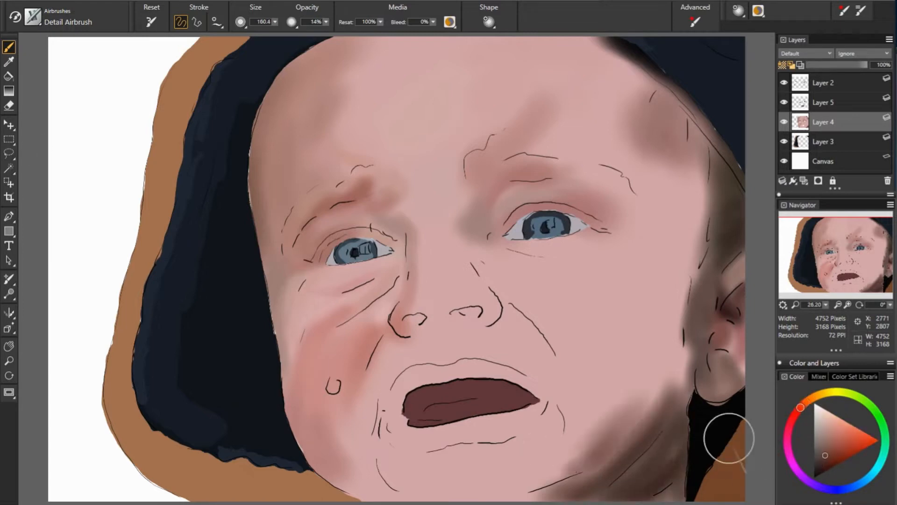
{"action": "left_click", "coordinate": [603, 439], "text": "alt"}
{"action": "mouse_move", "coordinate": [601, 426]}
{"action": "left_mouse_down"}
{"action": "mouse_move", "coordinate": [582, 453]}
{"action": "mouse_move", "coordinate": [507, 499]}
{"action": "left_mouse_up"}
Airbrush the lower lip in a reddish pink with a smaller brush and add a lighter tone on the chin's left side
{"action": "left_click", "coordinate": [601, 444], "text": "alt"}
{"action": "key", "text": "bracketleft"}
{"action": "key", "text": "bracketleft"}
{"action": "key", "text": "bracketleft"}
{"action": "key", "text": "bracketleft"}
{"action": "key", "text": "bracketleft"}
{"action": "key", "text": "bracketleft"}
{"action": "key", "text": "bracketleft"}
{"action": "key", "text": "bracketleft"}
{"action": "key", "text": "bracketleft"}
{"action": "mouse_move", "coordinate": [429, 453]}
{"action": "left_mouse_down"}
{"action": "mouse_move", "coordinate": [537, 425]}
{"action": "mouse_move", "coordinate": [400, 437]}
{"action": "mouse_move", "coordinate": [404, 470]}
{"action": "left_mouse_up"}
{"action": "left_click", "coordinate": [412, 468], "text": "alt"}
{"action": "left_click_drag", "start_coordinate": [398, 458], "coordinate": [426, 464]}
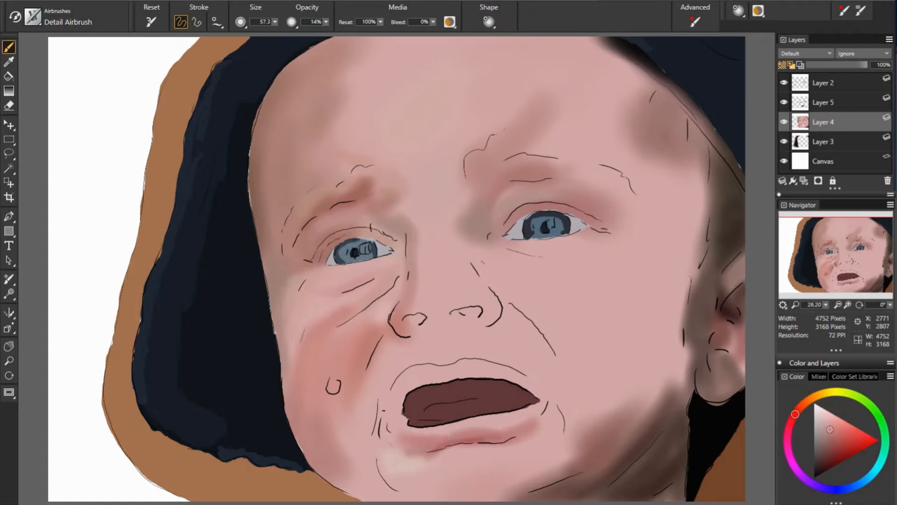
Airbrush pink shading from the right end of the lower lip up to the mouth corner and around its crease
{"action": "left_click", "coordinate": [533, 427], "text": "alt"}
{"action": "left_click_drag", "start_coordinate": [536, 432], "coordinate": [555, 412]}
{"action": "left_click", "coordinate": [549, 452], "text": "alt"}
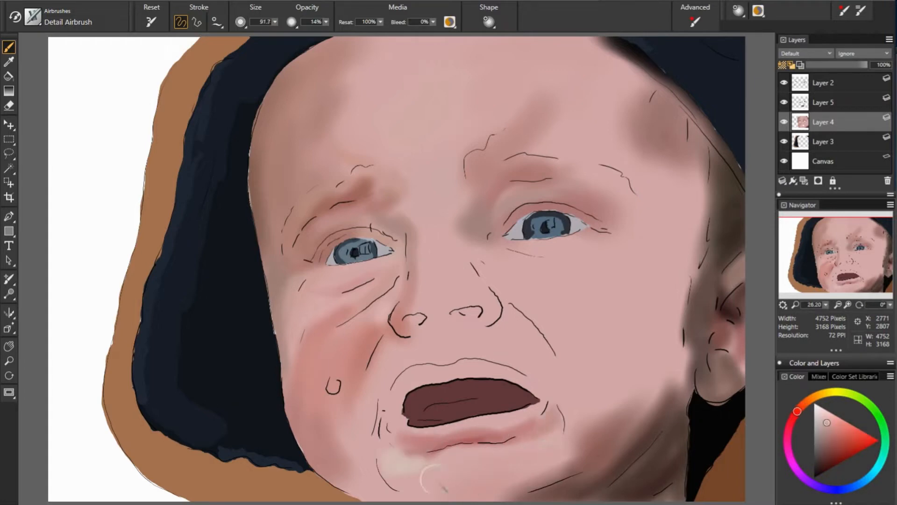
Darken the left corner of the mouth and the left end of the upper lip with a much smaller airbrush
{"action": "left_click", "coordinate": [406, 437], "text": "alt"}
{"action": "key", "text": "bracketleft"}
{"action": "key", "text": "bracketleft"}
{"action": "key", "text": "bracketleft"}
{"action": "key", "text": "bracketleft"}
{"action": "key", "text": "bracketleft"}
{"action": "key", "text": "bracketleft"}
{"action": "key", "text": "bracketleft"}
{"action": "key", "text": "bracketleft"}
{"action": "key", "text": "bracketleft"}
{"action": "mouse_move", "coordinate": [382, 412]}
{"action": "left_mouse_down"}
{"action": "mouse_move", "coordinate": [380, 440]}
{"action": "mouse_move", "coordinate": [385, 412]}
{"action": "mouse_move", "coordinate": [437, 379]}
{"action": "mouse_move", "coordinate": [415, 384]}
{"action": "left_mouse_up"}
Airbrush the rest of the upper lip in dark red across to the right corner of the mouth
{"action": "left_click", "coordinate": [411, 412], "text": "alt"}
{"action": "left_click", "coordinate": [406, 398], "text": "alt"}
{"action": "key", "text": "bracketright"}
{"action": "key", "text": "bracketright"}
{"action": "key", "text": "bracketright"}
{"action": "key", "text": "bracketright"}
{"action": "key", "text": "bracketright"}
{"action": "key", "text": "bracketright"}
{"action": "key", "text": "bracketright"}
{"action": "key", "text": "bracketright"}
{"action": "key", "text": "bracketright"}
{"action": "key", "text": "bracketright"}
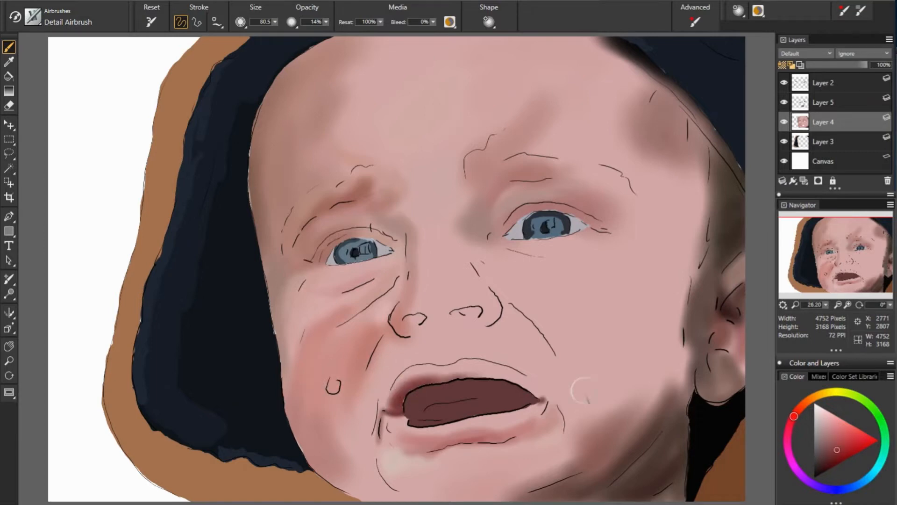
{"action": "mouse_move", "coordinate": [492, 376]}
{"action": "left_mouse_down"}
{"action": "mouse_move", "coordinate": [431, 378]}
{"action": "mouse_move", "coordinate": [535, 394]}
{"action": "left_mouse_up"}
{"action": "mouse_move", "coordinate": [398, 392]}
{"action": "left_mouse_down"}
{"action": "mouse_move", "coordinate": [466, 365]}
{"action": "mouse_move", "coordinate": [545, 396]}
{"action": "left_mouse_up"}
Fill both nostrils with dark red and near-black tones using a smaller airbrush
{"action": "key", "text": "bracketleft"}
{"action": "key", "text": "bracketleft"}
{"action": "key", "text": "bracketleft"}
{"action": "key", "text": "bracketleft"}
{"action": "key", "text": "bracketleft"}
{"action": "key", "text": "bracketleft"}
{"action": "key", "text": "bracketleft"}
{"action": "key", "text": "bracketleft"}
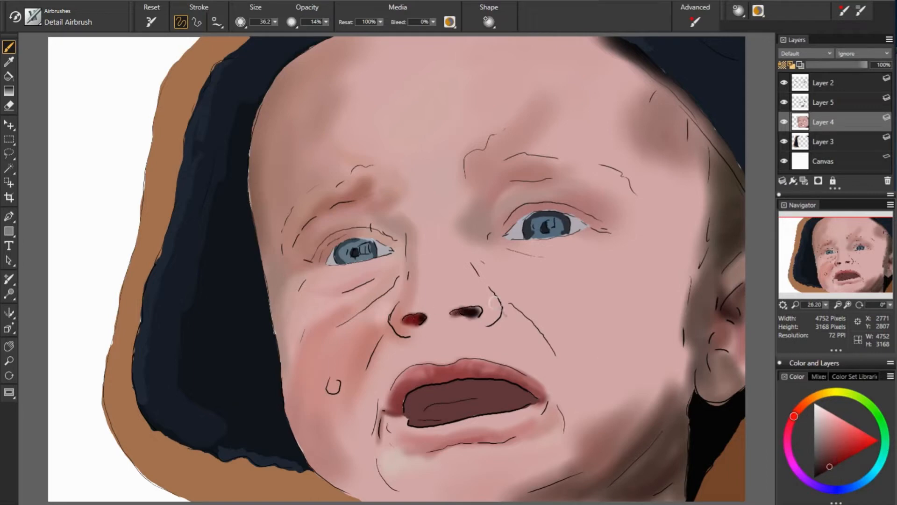
Airbrush a warm orange tint on the tip of the nose and reddish shading underneath between the nostrils
{"action": "left_click", "coordinate": [432, 266], "text": "alt"}
{"action": "left_click_drag", "start_coordinate": [442, 275], "coordinate": [446, 286]}
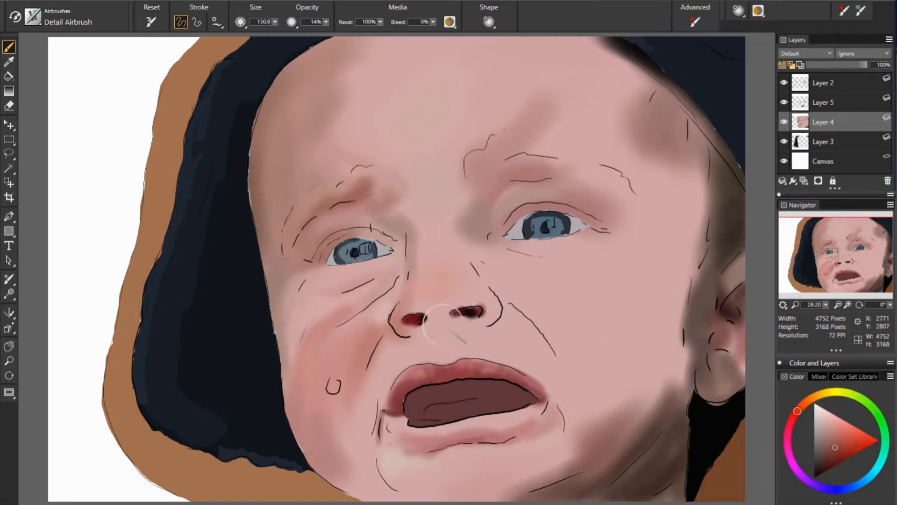
{"action": "mouse_move", "coordinate": [432, 320]}
{"action": "left_mouse_down"}
{"action": "mouse_move", "coordinate": [456, 322]}
{"action": "mouse_move", "coordinate": [436, 321]}
{"action": "mouse_move", "coordinate": [471, 301]}
{"action": "left_mouse_up"}
{"action": "left_click", "coordinate": [404, 328], "text": "alt"}
Airbrush shading on the right side of the nose above the nostril and along the left side of its bridge
{"action": "left_click", "coordinate": [472, 325], "text": "alt"}
{"action": "mouse_move", "coordinate": [469, 266]}
{"action": "left_mouse_down"}
{"action": "mouse_move", "coordinate": [473, 284]}
{"action": "mouse_move", "coordinate": [490, 292]}
{"action": "left_mouse_up"}
{"action": "left_click", "coordinate": [479, 280], "text": "alt"}
{"action": "left_click", "coordinate": [405, 277], "text": "alt"}
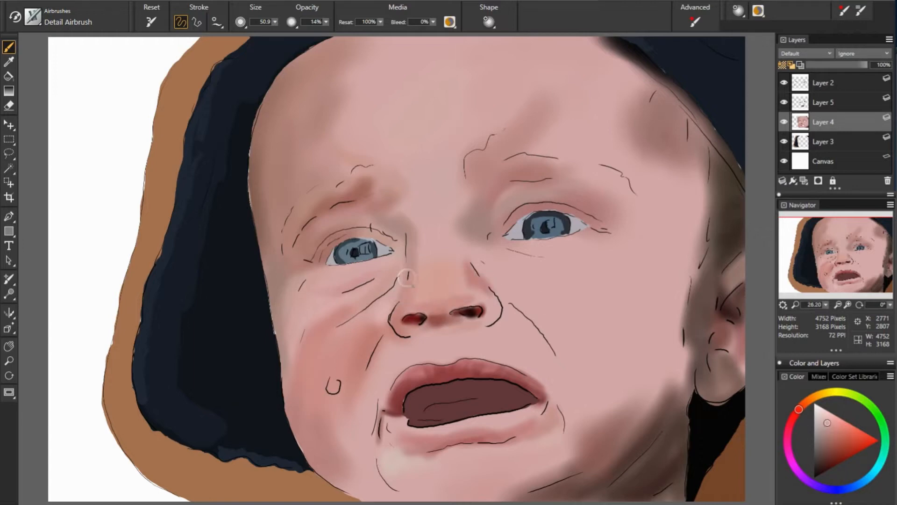
{"action": "mouse_move", "coordinate": [418, 244]}
{"action": "left_mouse_down"}
{"action": "mouse_move", "coordinate": [412, 210]}
{"action": "mouse_move", "coordinate": [413, 240]}
{"action": "left_mouse_up"}
Darken the left eye's upper lid line and crease with a sampled dark brown, gradually reducing the airbrush size
{"action": "left_click", "coordinate": [729, 310], "text": "alt"}
{"action": "key", "text": "["}
{"action": "mouse_move", "coordinate": [345, 238]}
{"action": "left_mouse_down"}
{"action": "mouse_move", "coordinate": [323, 258]}
{"action": "mouse_move", "coordinate": [357, 236]}
{"action": "mouse_move", "coordinate": [371, 240]}
{"action": "left_mouse_up"}
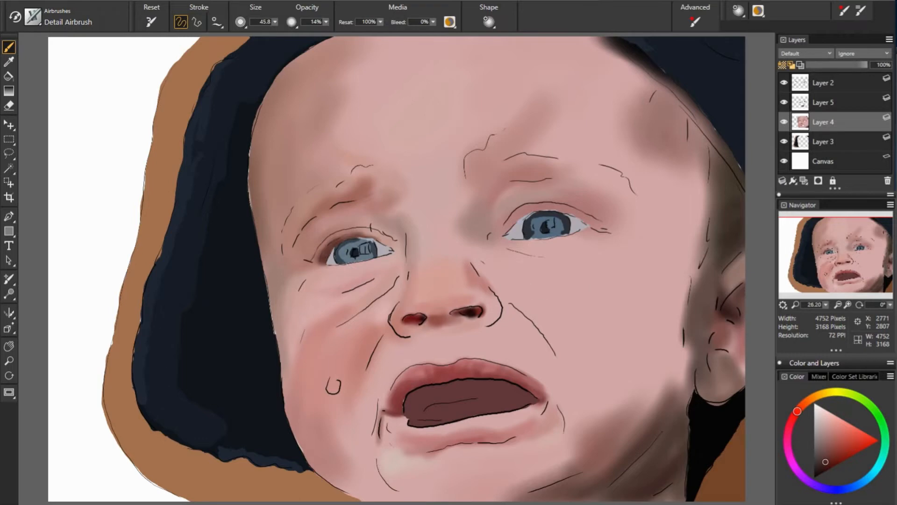
{"action": "left_click", "coordinate": [338, 235], "text": "alt"}
{"action": "key", "text": "["}
{"action": "key", "text": "["}
{"action": "key", "text": "["}
{"action": "key", "text": "["}
{"action": "key", "text": "["}
{"action": "mouse_move", "coordinate": [313, 258]}
{"action": "left_mouse_down"}
{"action": "mouse_move", "coordinate": [342, 230]}
{"action": "mouse_move", "coordinate": [370, 226]}
{"action": "mouse_move", "coordinate": [390, 237]}
{"action": "left_mouse_up"}
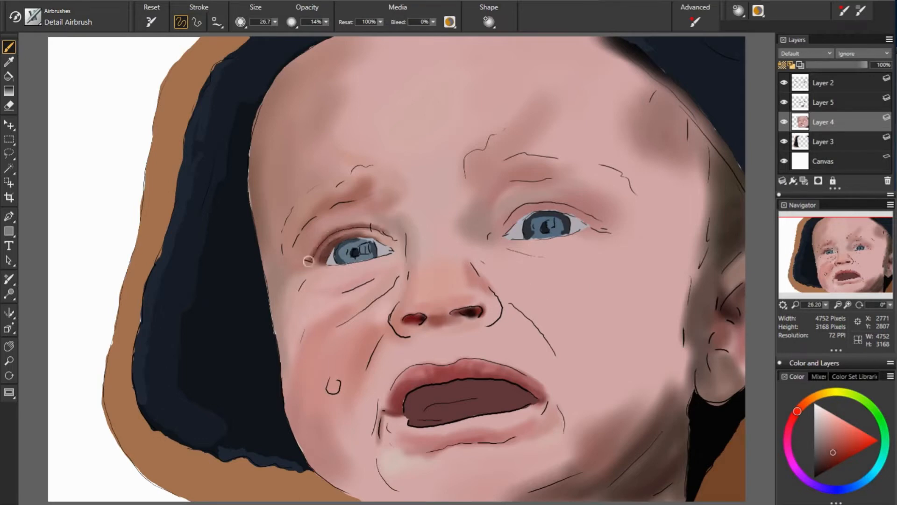
Darken the right eye's upper lid line with a dark brown sampled from the nostril
{"action": "left_click", "coordinate": [471, 312], "text": "alt"}
{"action": "mouse_move", "coordinate": [506, 221]}
{"action": "left_mouse_down"}
{"action": "mouse_move", "coordinate": [522, 208]}
{"action": "mouse_move", "coordinate": [568, 205]}
{"action": "mouse_move", "coordinate": [598, 225]}
{"action": "mouse_move", "coordinate": [555, 207]}
{"action": "mouse_move", "coordinate": [522, 206]}
{"action": "left_mouse_up"}
{"action": "left_click", "coordinate": [582, 215], "text": "alt"}
Airbrush reddish-brown base strokes on the inner parts of both eyebrows with a slightly larger brush
{"action": "key", "text": "]"}
{"action": "key", "text": "]"}
{"action": "left_click", "coordinate": [482, 309], "text": "alt"}
{"action": "left_click_drag", "start_coordinate": [514, 173], "coordinate": [552, 171]}
{"action": "left_click_drag", "start_coordinate": [339, 194], "coordinate": [386, 189]}
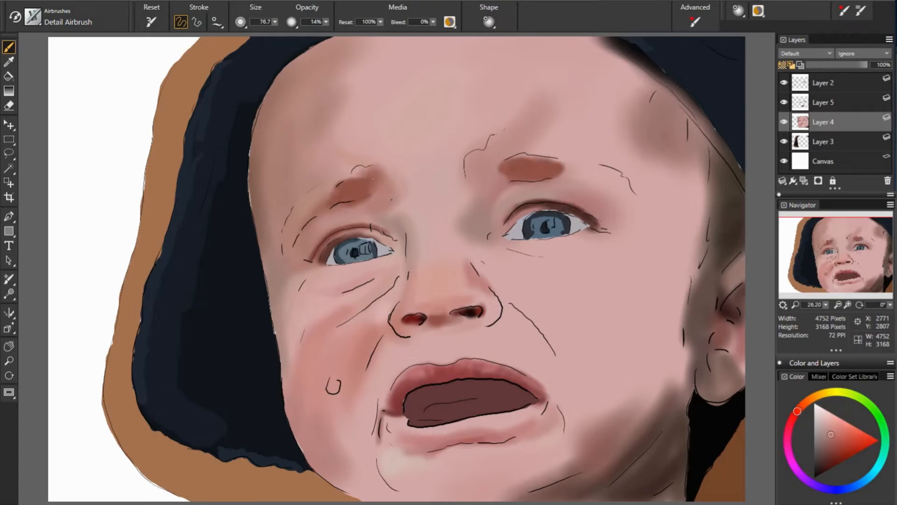
Extend the left eyebrow's shading outward and down toward the temple with a larger airbrush and sampled brow tones
{"action": "left_click", "coordinate": [515, 173], "text": "alt"}
{"action": "key", "text": "]"}
{"action": "key", "text": "]"}
{"action": "key", "text": "]"}
{"action": "key", "text": "]"}
{"action": "key", "text": "]"}
{"action": "left_click", "coordinate": [323, 196], "text": "alt"}
{"action": "left_click_drag", "start_coordinate": [332, 193], "coordinate": [290, 236]}
{"action": "left_click", "coordinate": [302, 220], "text": "alt"}
{"action": "left_click", "coordinate": [726, 236], "text": "alt"}
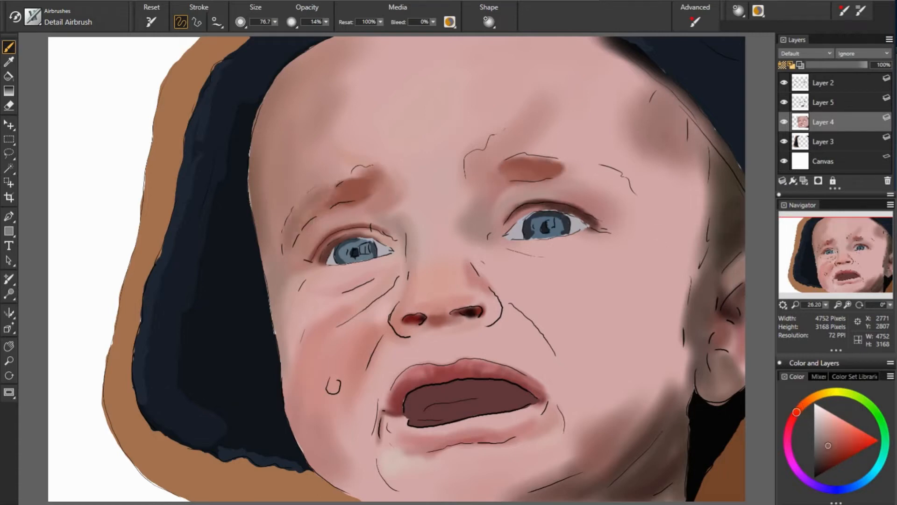
Airbrush the right eyebrow's shading outward toward the temple with sampled brow and skin tones, gradually reducing the brush size
{"action": "mouse_move", "coordinate": [626, 185]}
{"action": "left_mouse_down"}
{"action": "mouse_move", "coordinate": [572, 170]}
{"action": "mouse_move", "coordinate": [568, 149]}
{"action": "left_mouse_up"}
{"action": "left_click", "coordinate": [562, 146], "text": "alt"}
{"action": "left_click", "coordinate": [551, 110], "text": "alt"}
{"action": "left_click", "coordinate": [644, 182], "text": "alt"}
{"action": "key", "text": "["}
{"action": "key", "text": "["}
{"action": "key", "text": "["}
{"action": "key", "text": "["}
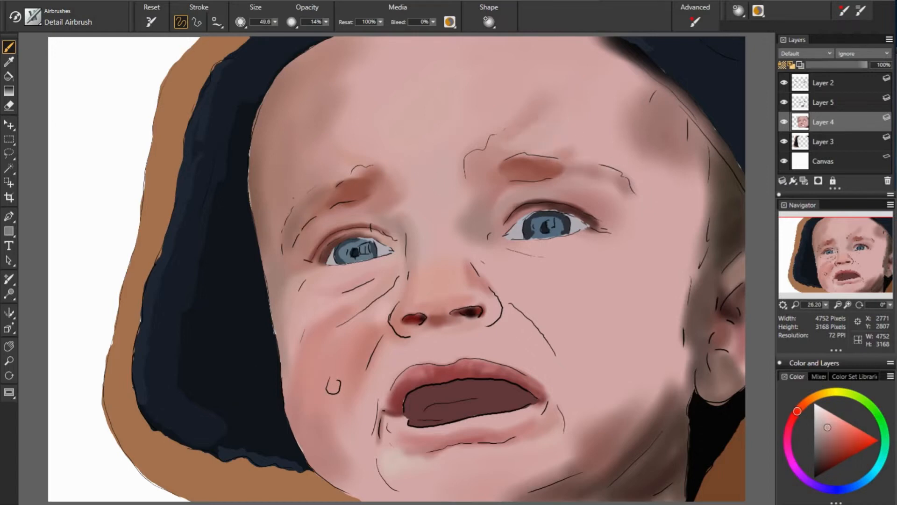
{"action": "left_click", "coordinate": [360, 181], "text": "alt"}
Airbrush the mouth corner and lower lip along the mouth opening with sampled lip tones, reducing the brush size to 24.1
{"action": "left_click", "coordinate": [396, 404], "text": "alt"}
{"action": "mouse_move", "coordinate": [397, 396]}
{"action": "left_mouse_down"}
{"action": "mouse_move", "coordinate": [390, 420]}
{"action": "mouse_move", "coordinate": [407, 429]}
{"action": "mouse_move", "coordinate": [511, 416]}
{"action": "left_mouse_up"}
{"action": "left_click", "coordinate": [402, 404], "text": "alt"}
{"action": "left_click", "coordinate": [387, 421], "text": "alt"}
{"action": "left_click", "coordinate": [398, 424], "text": "alt"}
{"action": "key", "text": "["}
{"action": "key", "text": "["}
{"action": "key", "text": "["}
{"action": "key", "text": "["}
{"action": "key", "text": "["}
{"action": "left_click", "coordinate": [480, 420], "text": "alt"}
{"action": "left_click", "coordinate": [520, 417], "text": "alt"}
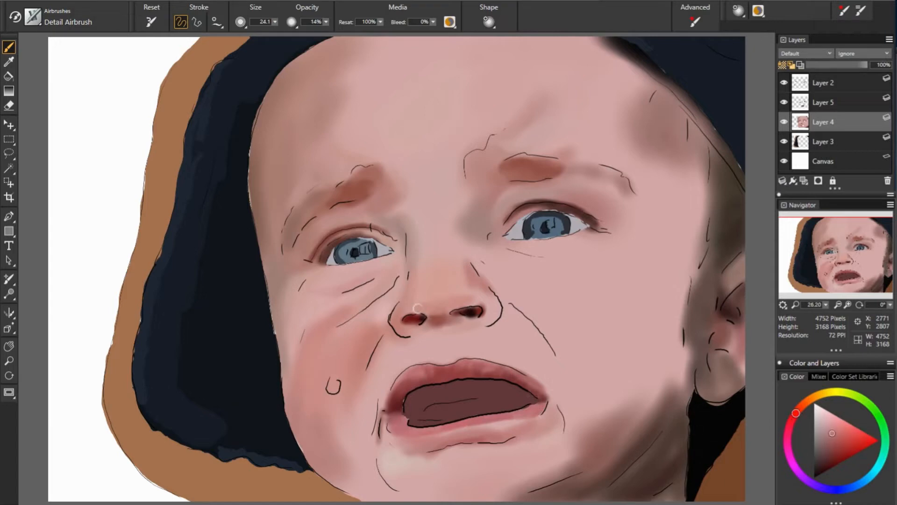
Refine the dark shading at the right nostril and lighten the teardrop on the left cheek
{"action": "left_click_drag", "start_coordinate": [461, 314], "coordinate": [455, 315]}
{"action": "left_click", "coordinate": [467, 312], "text": "alt"}
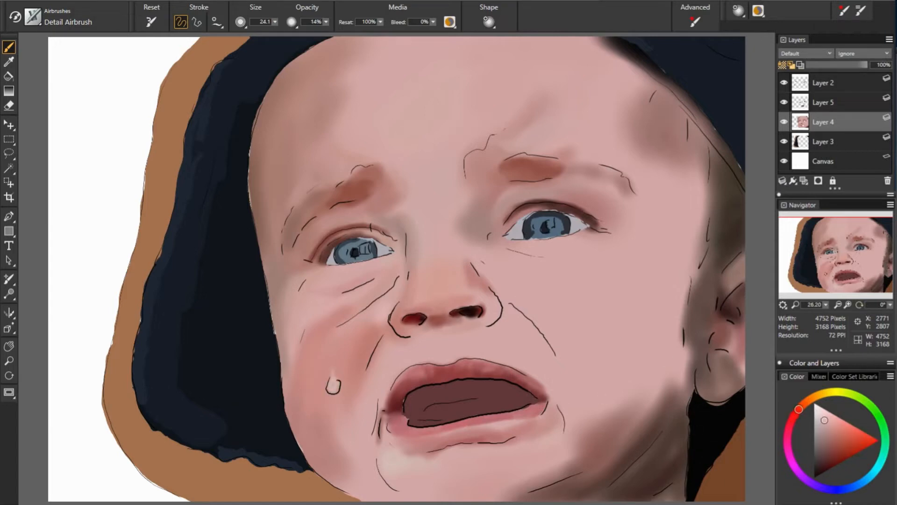
Soften the left cheek and the area under the left eye with sampled skin tones and an enlarged airbrush
{"action": "key", "text": "]"}
{"action": "key", "text": "]"}
{"action": "key", "text": "]"}
{"action": "key", "text": "]"}
{"action": "key", "text": "]"}
{"action": "key", "text": "]"}
{"action": "key", "text": "]"}
{"action": "key", "text": "]"}
{"action": "left_click", "coordinate": [345, 330], "text": "alt"}
{"action": "mouse_move", "coordinate": [345, 323]}
{"action": "left_mouse_down"}
{"action": "mouse_move", "coordinate": [299, 289]}
{"action": "mouse_move", "coordinate": [313, 285]}
{"action": "mouse_move", "coordinate": [328, 303]}
{"action": "left_mouse_up"}
{"action": "left_click", "coordinate": [302, 291], "text": "alt"}
{"action": "left_click", "coordinate": [310, 323], "text": "alt"}
{"action": "left_click", "coordinate": [286, 346], "text": "alt"}
{"action": "left_click_drag", "start_coordinate": [285, 372], "coordinate": [298, 332]}
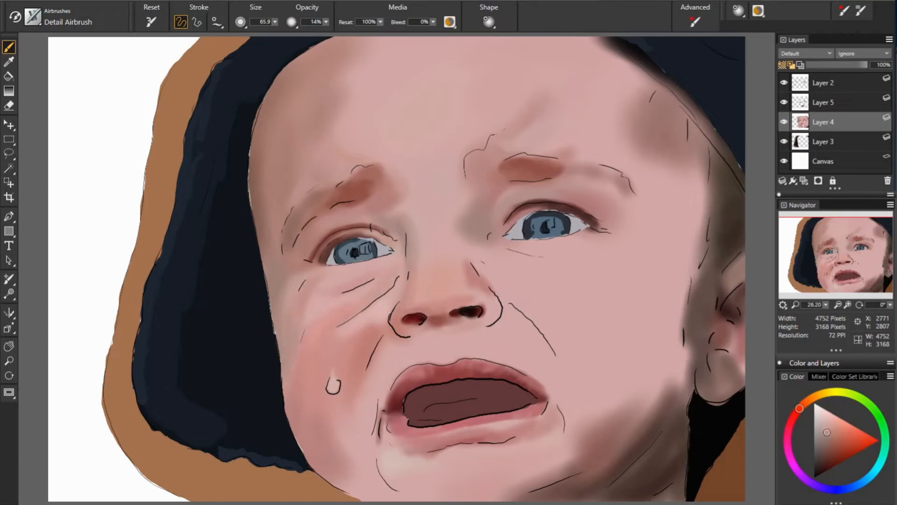
Refine the skin folds below the left eye with sampled cheek tones, varying the airbrush size
{"action": "left_click", "coordinate": [348, 322], "text": "alt"}
{"action": "left_click", "coordinate": [309, 275], "text": "alt"}
{"action": "left_click", "coordinate": [577, 311], "text": "alt"}
{"action": "left_click", "coordinate": [596, 408], "text": "alt"}
{"action": "key", "text": "["}
{"action": "key", "text": "["}
{"action": "key", "text": "["}
{"action": "key", "text": "["}
{"action": "key", "text": "["}
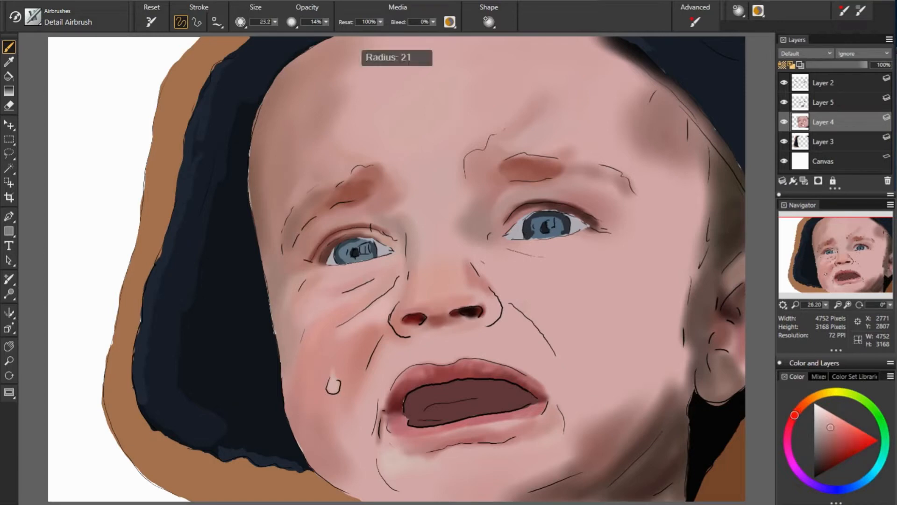
{"action": "left_click", "coordinate": [323, 285], "text": "alt"}
{"action": "left_click", "coordinate": [353, 333], "text": "alt"}
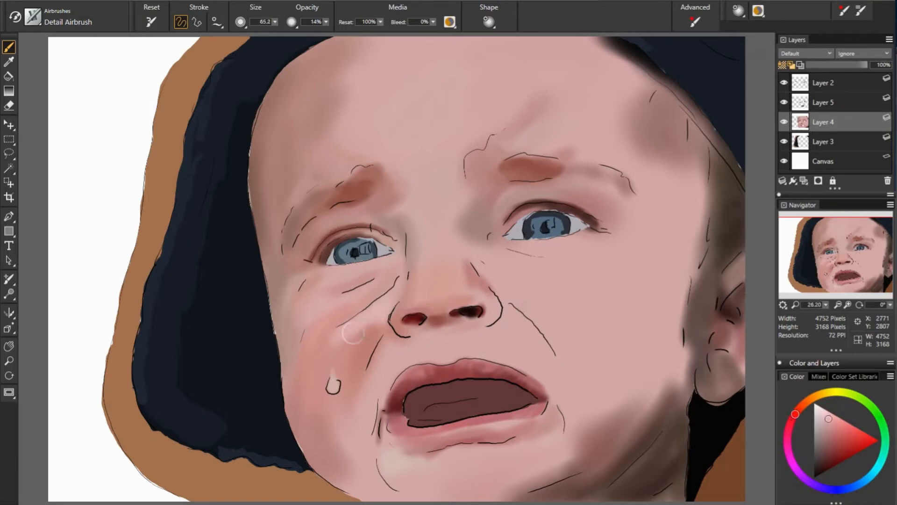
Blend the left side of the nose bridge with sampled skin tones, using a smaller airbrush
{"action": "left_click", "coordinate": [404, 262], "text": "alt"}
{"action": "left_click", "coordinate": [408, 288], "text": "alt"}
{"action": "left_click", "coordinate": [410, 270], "text": "alt"}
{"action": "key", "text": "["}
{"action": "key", "text": "["}
{"action": "key", "text": "["}
{"action": "key", "text": "["}
{"action": "key", "text": "["}
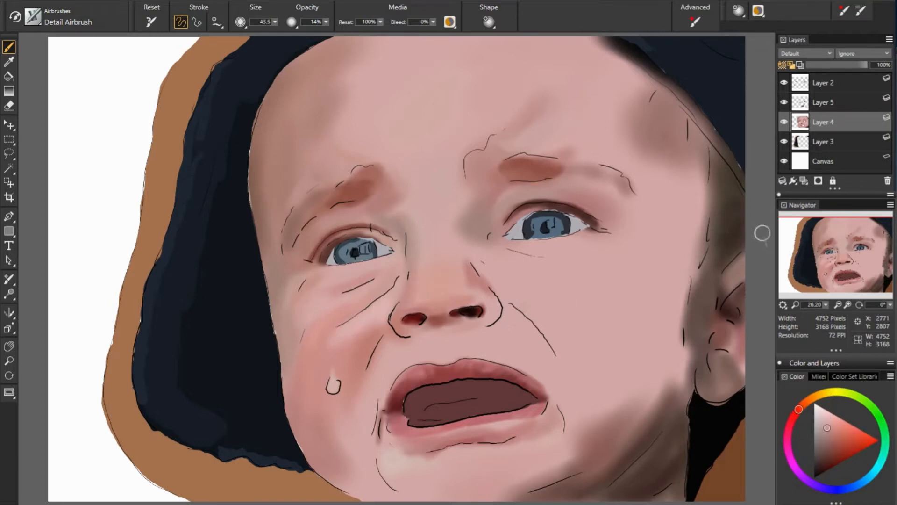
Shade the forehead from the left side across to the right temple with a much larger airbrush and sampled skin tones
{"action": "left_click", "coordinate": [410, 215], "text": "alt"}
{"action": "left_click", "coordinate": [374, 110], "text": "alt"}
{"action": "key", "text": "]"}
{"action": "key", "text": "]"}
{"action": "key", "text": "]"}
{"action": "key", "text": "]"}
{"action": "key", "text": "]"}
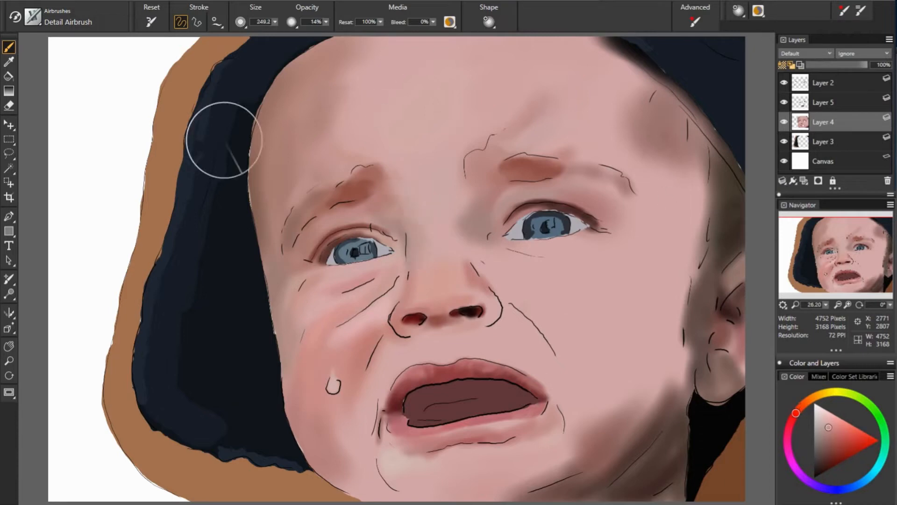
{"action": "left_click_drag", "start_coordinate": [364, 91], "coordinate": [357, 117]}
{"action": "left_click", "coordinate": [665, 381], "text": "alt"}
{"action": "left_click_drag", "start_coordinate": [647, 142], "coordinate": [643, 168]}
{"action": "mouse_move", "coordinate": [590, 93]}
{"action": "left_mouse_down"}
{"action": "mouse_move", "coordinate": [595, 76]}
{"action": "mouse_move", "coordinate": [568, 84]}
{"action": "left_mouse_up"}
Blend the shadow on the right side of the face, from the temple past the ear to the outer cheek
{"action": "left_click", "coordinate": [685, 140], "text": "alt"}
{"action": "mouse_move", "coordinate": [702, 174]}
{"action": "left_mouse_down"}
{"action": "mouse_move", "coordinate": [706, 189]}
{"action": "mouse_move", "coordinate": [673, 280]}
{"action": "left_mouse_up"}
{"action": "left_click", "coordinate": [589, 218], "text": "alt"}
{"action": "mouse_move", "coordinate": [659, 212]}
{"action": "left_mouse_down"}
{"action": "mouse_move", "coordinate": [641, 213]}
{"action": "mouse_move", "coordinate": [633, 201]}
{"action": "left_mouse_up"}
{"action": "left_click", "coordinate": [668, 205], "text": "alt"}
{"action": "left_click_drag", "start_coordinate": [661, 245], "coordinate": [658, 343]}
{"action": "left_click_drag", "start_coordinate": [689, 299], "coordinate": [683, 374]}
{"action": "left_click", "coordinate": [655, 308], "text": "alt"}
{"action": "mouse_move", "coordinate": [647, 299]}
{"action": "left_mouse_down"}
{"action": "mouse_move", "coordinate": [626, 282]}
{"action": "mouse_move", "coordinate": [627, 293]}
{"action": "left_mouse_up"}
Airbrush pinkish shading under the right eye, across the upper cheek and past the outer eye corner at brush size 69.1
{"action": "left_click", "coordinate": [576, 271], "text": "alt"}
{"action": "left_click_drag", "start_coordinate": [577, 271], "coordinate": [587, 271]}
{"action": "left_click_drag", "start_coordinate": [526, 262], "coordinate": [582, 272]}
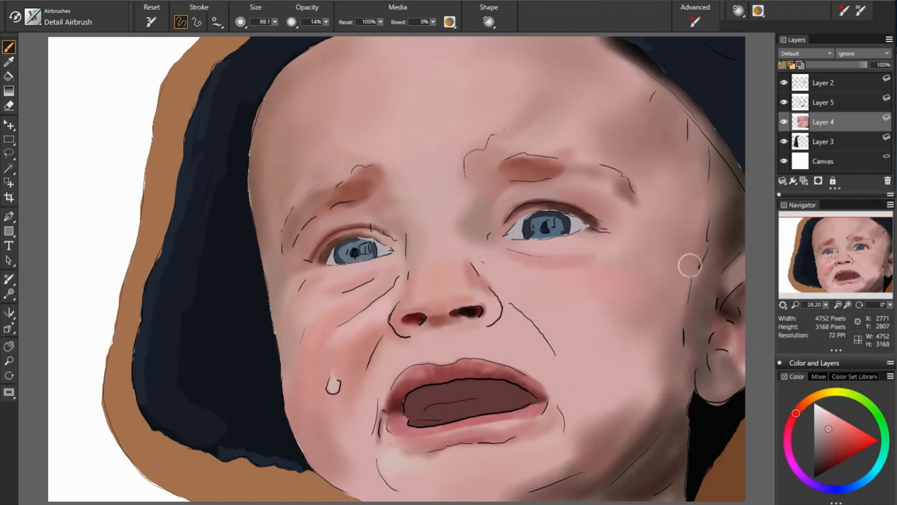
{"action": "left_click_drag", "start_coordinate": [531, 257], "coordinate": [646, 232]}
{"action": "left_click", "coordinate": [602, 227], "text": "alt"}
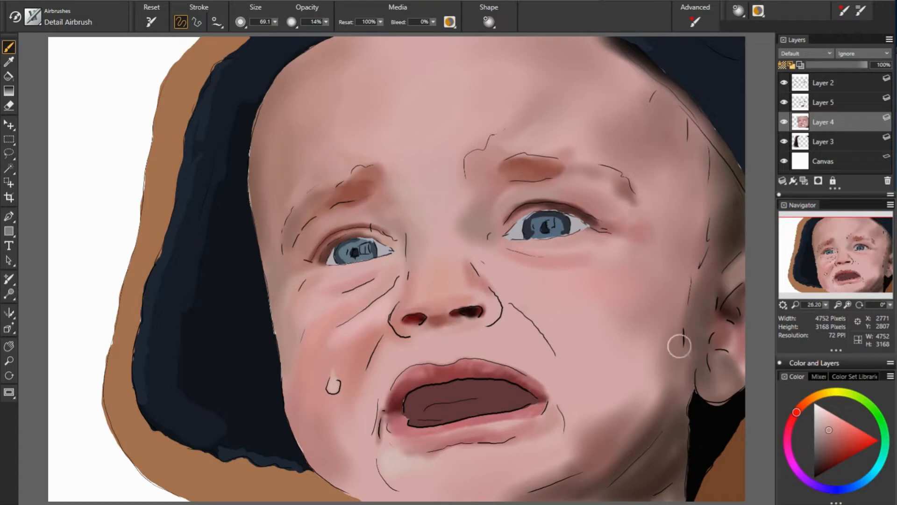
{"action": "left_click", "coordinate": [680, 346], "text": "alt"}
{"action": "left_click", "coordinate": [524, 267], "text": "alt"}
Blend the skin around the right eyebrow and between its inner end and the nose bridge with sampled tones
{"action": "mouse_move", "coordinate": [628, 189]}
{"action": "left_mouse_down"}
{"action": "mouse_move", "coordinate": [631, 208]}
{"action": "mouse_move", "coordinate": [602, 167]}
{"action": "mouse_move", "coordinate": [573, 150]}
{"action": "left_mouse_up"}
{"action": "left_click", "coordinate": [605, 190], "text": "alt"}
{"action": "left_click", "coordinate": [587, 136], "text": "alt"}
{"action": "left_click", "coordinate": [540, 183], "text": "alt"}
{"action": "left_click_drag", "start_coordinate": [482, 202], "coordinate": [473, 212]}
{"action": "left_click", "coordinate": [451, 212], "text": "alt"}
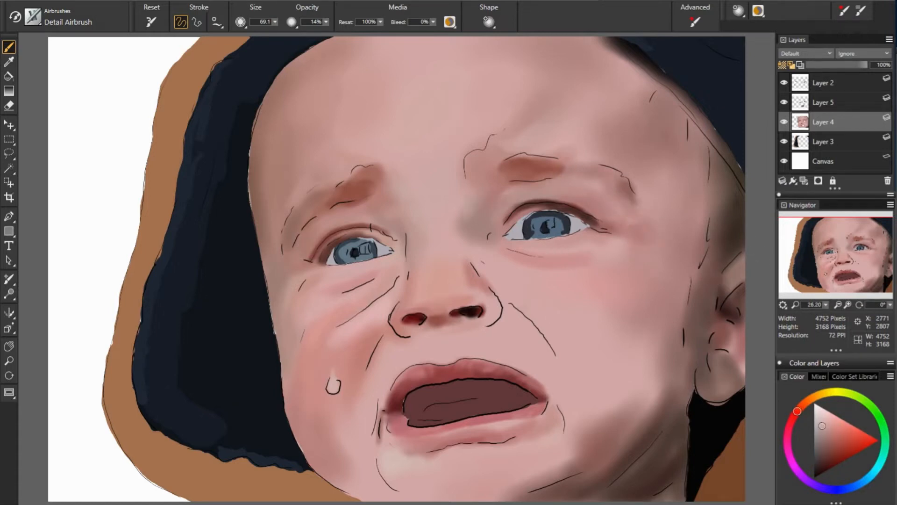
Airbrush a pale highlight on the nose tip and duplicate Layer 4
{"action": "left_click_drag", "start_coordinate": [458, 292], "coordinate": [472, 284]}
{"action": "key", "text": "ctrl+j"}
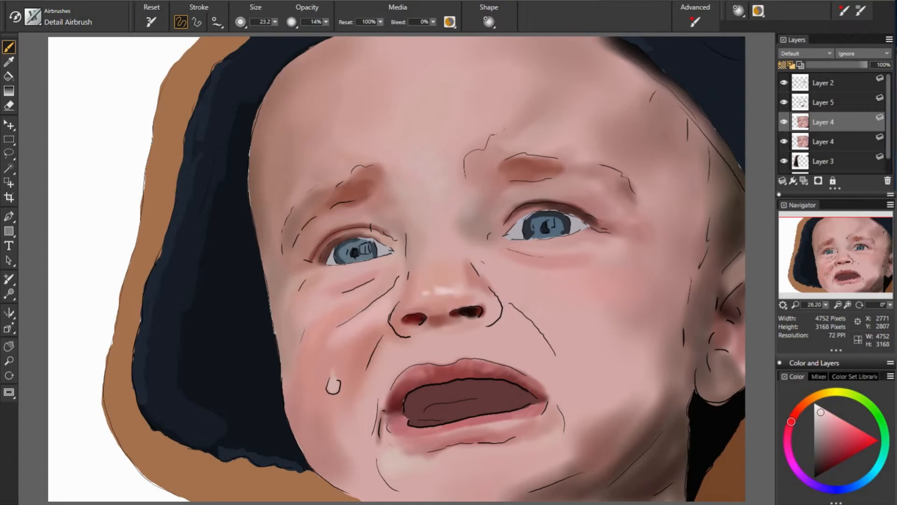
Darken the left eye's outer corner and upper lid with sampled browns and a small airbrush
{"action": "left_click", "coordinate": [316, 257], "text": "alt"}
{"action": "left_click_drag", "start_coordinate": [312, 257], "coordinate": [316, 257]}
{"action": "left_click", "coordinate": [331, 239], "text": "alt"}
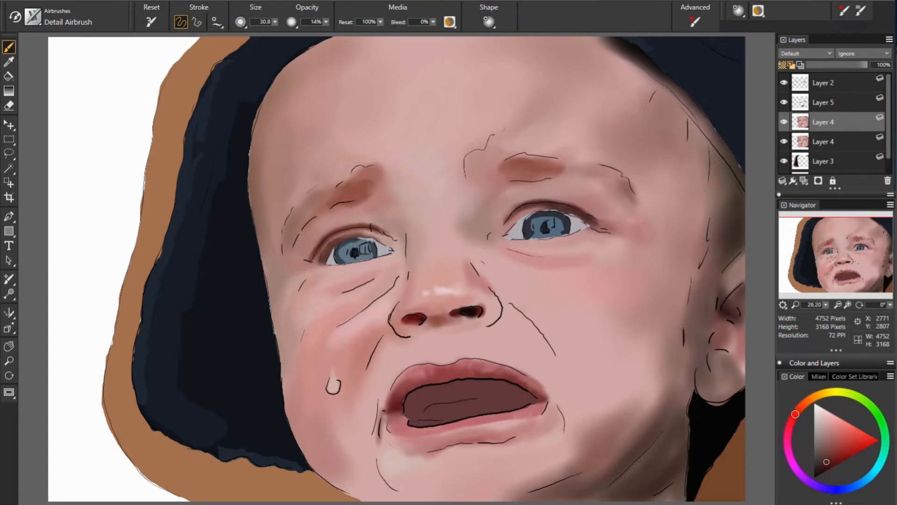
{"action": "left_click", "coordinate": [564, 210], "text": "alt"}
Define both eyes' upper lid lines in sampled dark brown with the Scratchboard Tool at size 47.8
{"action": "key", "text": "b"}
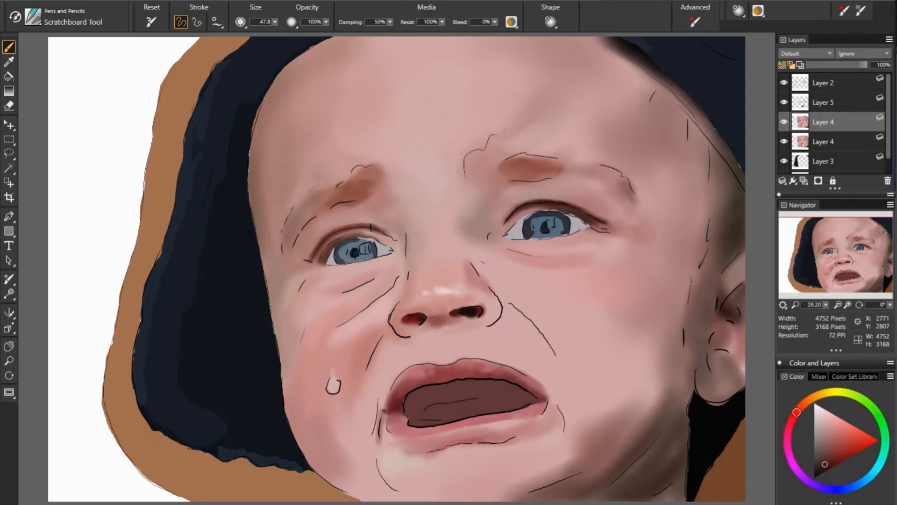
{"action": "left_click_drag", "start_coordinate": [372, 230], "coordinate": [341, 229]}
{"action": "mouse_move", "coordinate": [357, 233]}
{"action": "left_mouse_down"}
{"action": "mouse_move", "coordinate": [340, 242]}
{"action": "mouse_move", "coordinate": [367, 235]}
{"action": "left_mouse_up"}
{"action": "left_click", "coordinate": [346, 238], "text": "alt"}
{"action": "left_click", "coordinate": [364, 239], "text": "alt"}
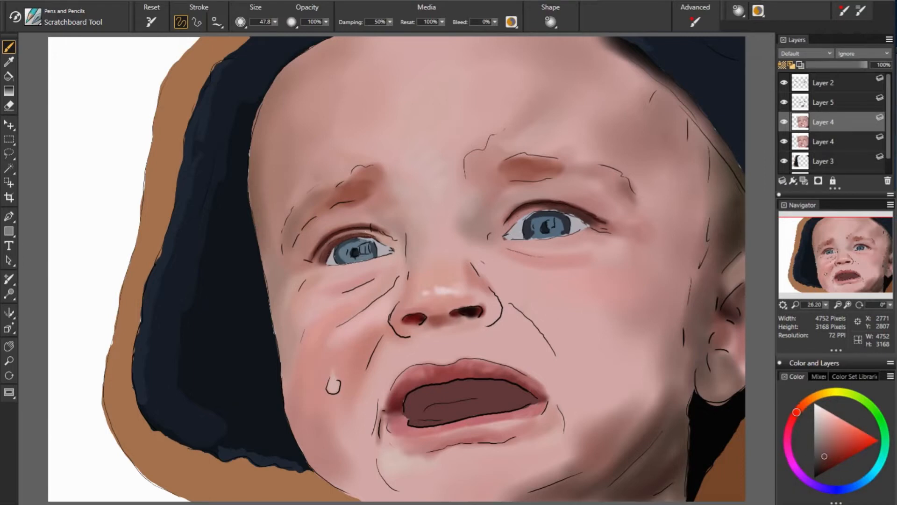
{"action": "left_click", "coordinate": [527, 215], "text": "alt"}
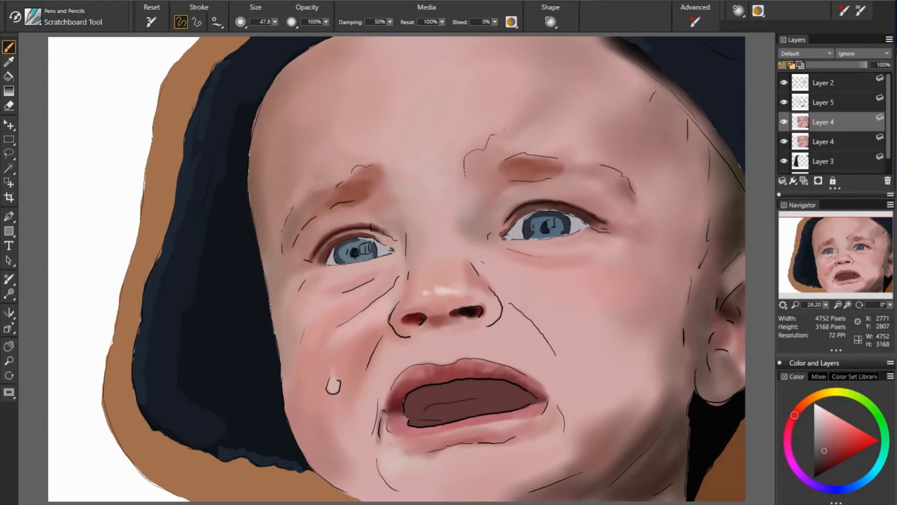
Refine the inner corners and lid edges of both eyes with sampled lid and skin tones
{"action": "left_click", "coordinate": [394, 243], "text": "alt"}
{"action": "left_click_drag", "start_coordinate": [396, 246], "coordinate": [390, 248]}
{"action": "left_click", "coordinate": [505, 235], "text": "alt"}
{"action": "left_click", "coordinate": [574, 235], "text": "alt"}
{"action": "left_click", "coordinate": [386, 231], "text": "alt"}
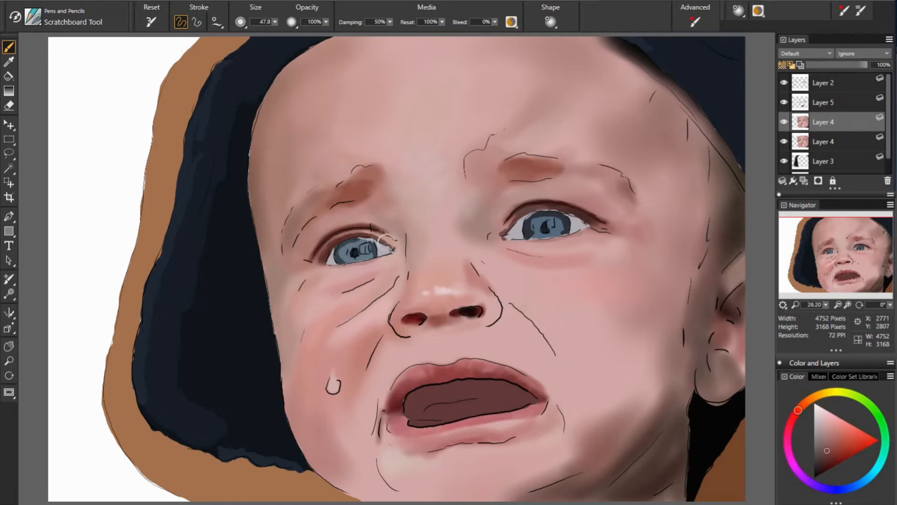
{"action": "left_click", "coordinate": [328, 230], "text": "alt"}
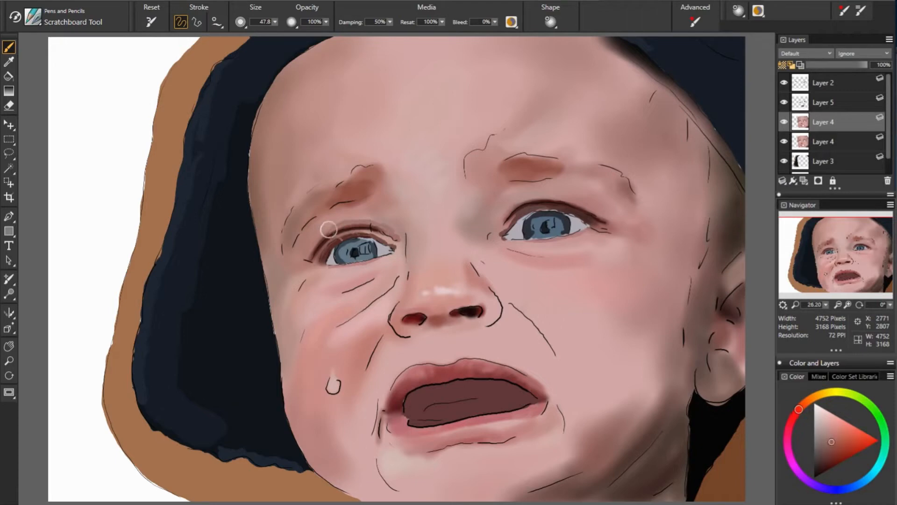
Extend the outer corner lines of both eyes with short strokes in sampled reddish brown
{"action": "left_click", "coordinate": [314, 261], "text": "alt"}
{"action": "left_click_drag", "start_coordinate": [319, 262], "coordinate": [304, 267]}
{"action": "left_click", "coordinate": [317, 263], "text": "alt"}
{"action": "left_click", "coordinate": [597, 211], "text": "alt"}
{"action": "left_click_drag", "start_coordinate": [596, 210], "coordinate": [615, 220]}
{"action": "left_click", "coordinate": [625, 219], "text": "alt"}
Lower the brush opacity to 24% and paint fine hair-like strokes into the inner part of the right eyebrow
{"action": "key", "text": "2"}
{"action": "key", "text": "4"}
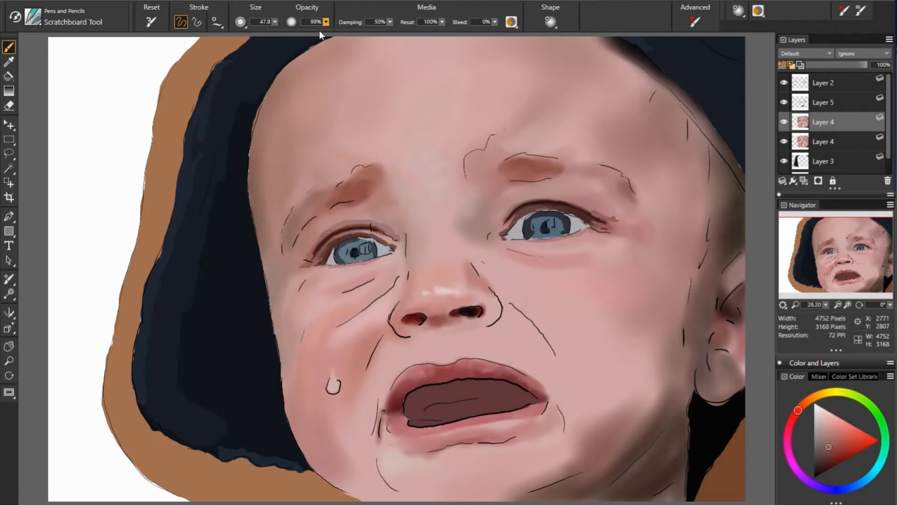
{"action": "left_click", "coordinate": [529, 153], "text": "alt"}
{"action": "left_click_drag", "start_coordinate": [530, 156], "coordinate": [537, 166]}
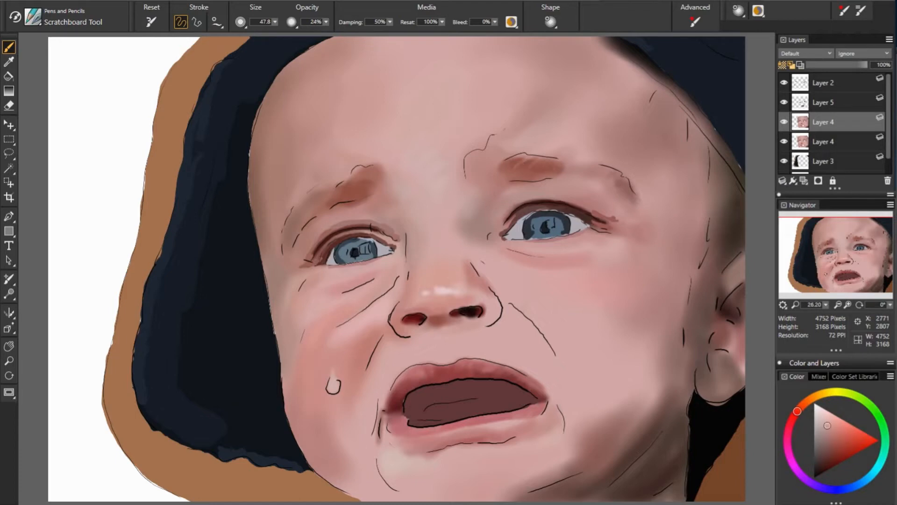
{"action": "left_click", "coordinate": [512, 159], "text": "alt"}
{"action": "left_click", "coordinate": [529, 161], "text": "alt"}
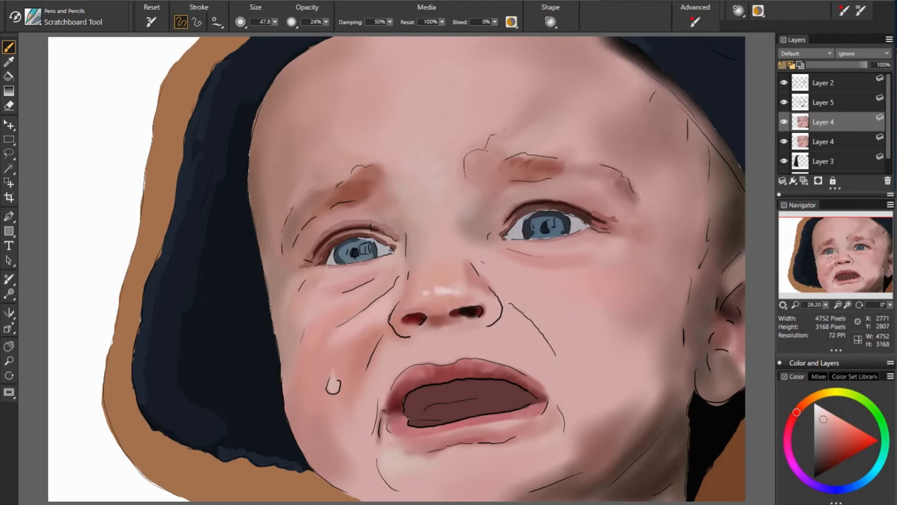
Enlarge the brush to 104.8 and blend the skin around the right upper eyelid and inner left lid with sampled tones
{"action": "left_click", "coordinate": [607, 192], "text": "alt"}
{"action": "left_click", "coordinate": [514, 204], "text": "alt"}
{"action": "key", "text": "]"}
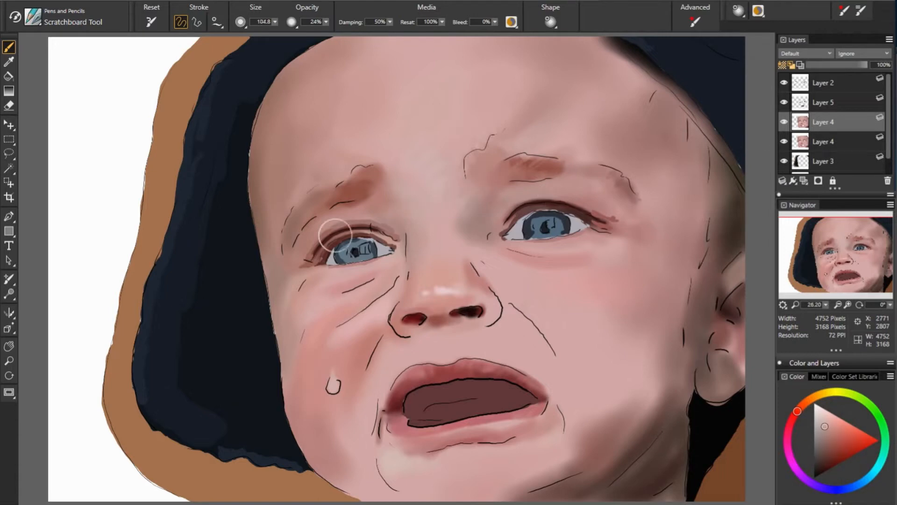
{"action": "left_click", "coordinate": [506, 196], "text": "alt"}
{"action": "left_click", "coordinate": [518, 225], "text": "alt"}
{"action": "left_click", "coordinate": [510, 213], "text": "alt"}
{"action": "left_click", "coordinate": [383, 218], "text": "alt"}
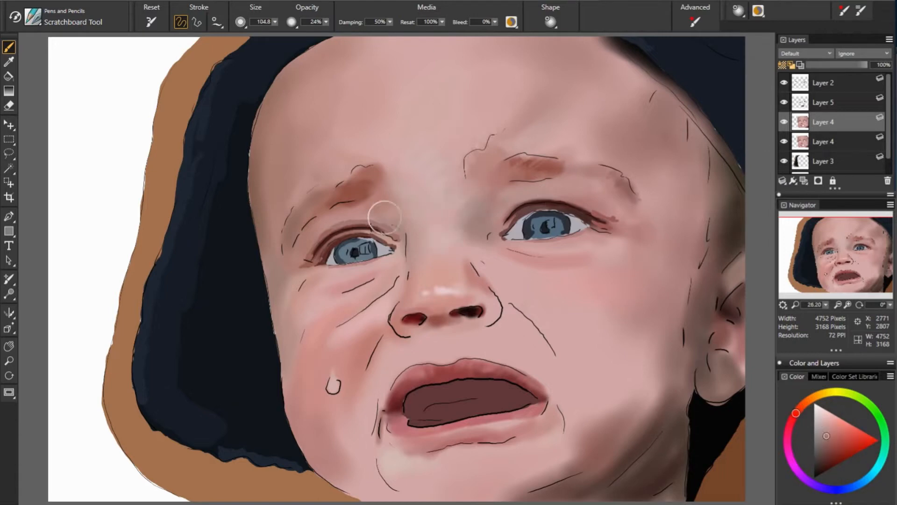
Paint the skin between the left eyebrow and upper eyelid with sampled tones
{"action": "left_click", "coordinate": [351, 214], "text": "alt"}
{"action": "left_click", "coordinate": [407, 224], "text": "alt"}
{"action": "left_click_drag", "start_coordinate": [370, 220], "coordinate": [343, 223]}
{"action": "left_click", "coordinate": [335, 221], "text": "alt"}
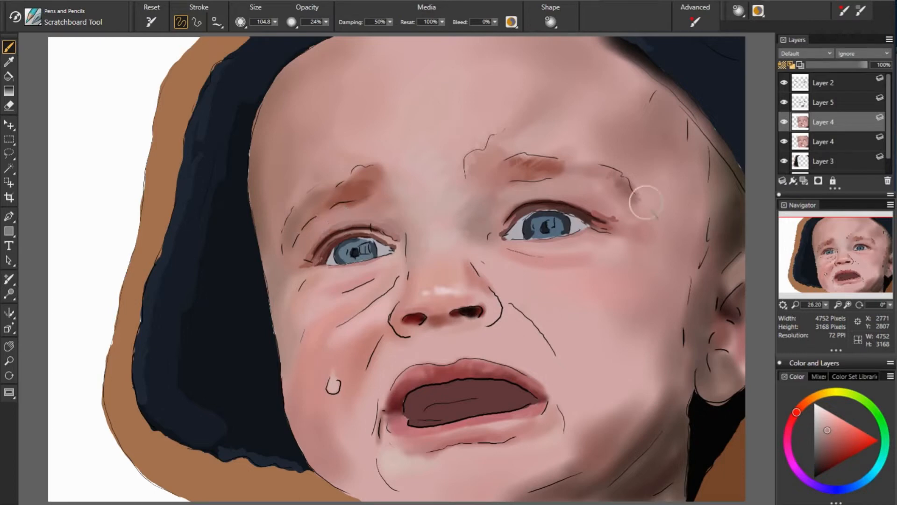
{"action": "left_click", "coordinate": [302, 226], "text": "alt"}
{"action": "left_click", "coordinate": [296, 221], "text": "alt"}
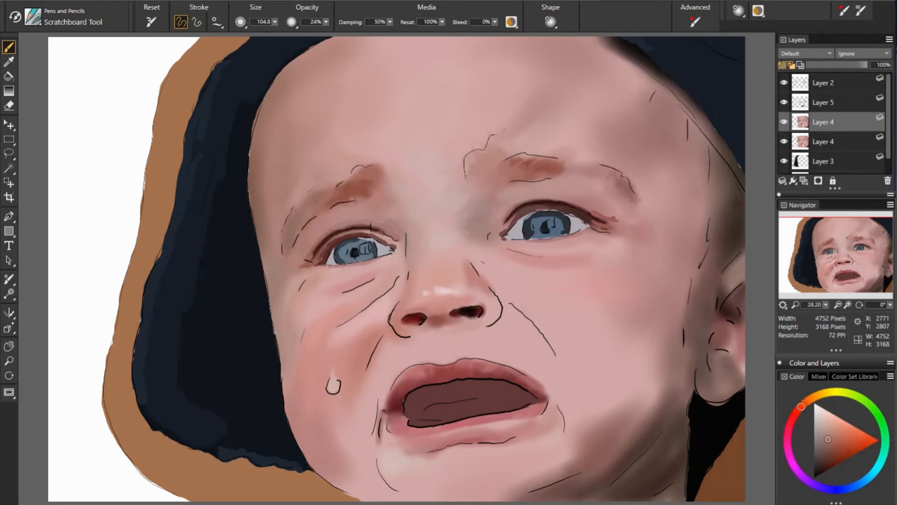
Paint textured reddish-brown strokes from the right eyebrow's tail up across the right temple
{"action": "left_click", "coordinate": [498, 158], "text": "alt"}
{"action": "left_click", "coordinate": [621, 193], "text": "alt"}
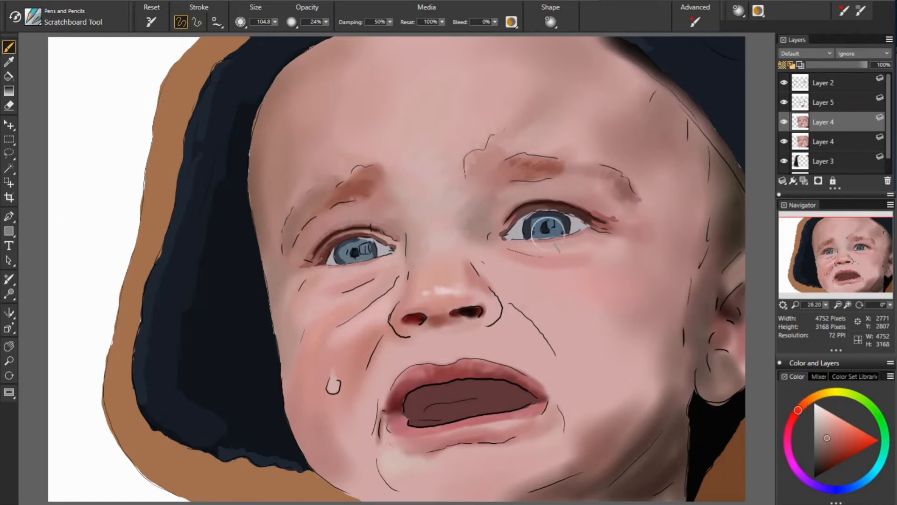
{"action": "left_click_drag", "start_coordinate": [639, 202], "coordinate": [654, 216]}
{"action": "mouse_move", "coordinate": [644, 162]}
{"action": "left_mouse_down"}
{"action": "mouse_move", "coordinate": [663, 178]}
{"action": "mouse_move", "coordinate": [680, 198]}
{"action": "left_mouse_up"}
{"action": "left_click", "coordinate": [654, 173], "text": "alt"}
{"action": "left_click_drag", "start_coordinate": [667, 128], "coordinate": [653, 157]}
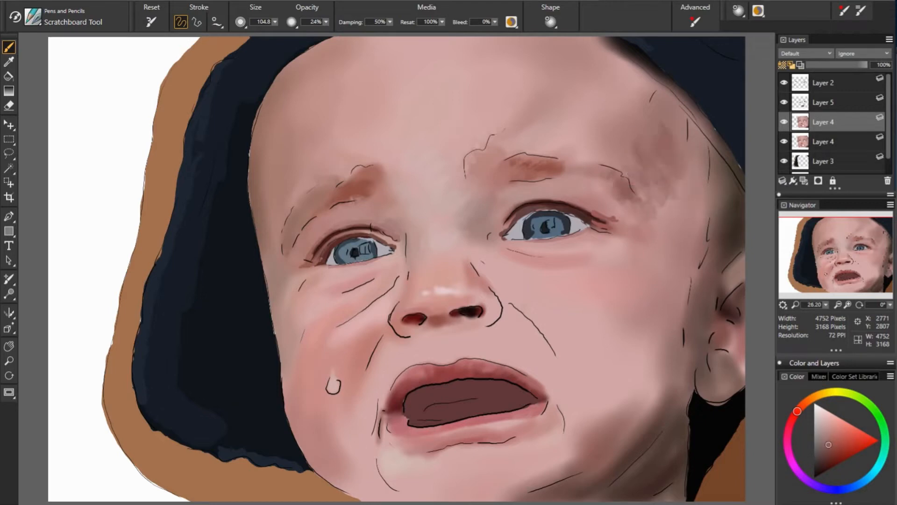
Darken the hood's edge beside the right forehead with a sampled near-black brown and add fine hair strokes at the hairline
{"action": "left_click", "coordinate": [649, 98], "text": "alt"}
{"action": "left_click", "coordinate": [678, 80], "text": "alt"}
{"action": "left_click_drag", "start_coordinate": [696, 80], "coordinate": [746, 172]}
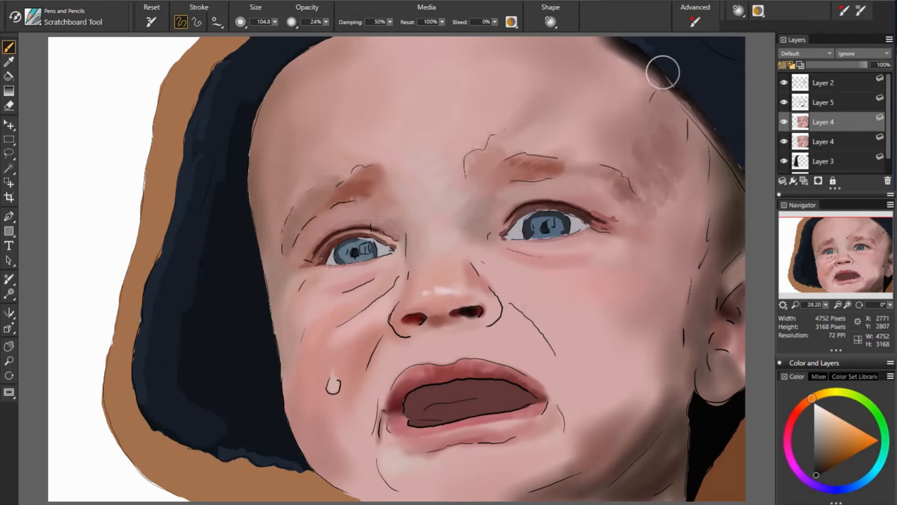
{"action": "left_click_drag", "start_coordinate": [688, 75], "coordinate": [689, 83]}
{"action": "left_click_drag", "start_coordinate": [613, 47], "coordinate": [581, 41]}
{"action": "left_click_drag", "start_coordinate": [652, 75], "coordinate": [632, 70]}
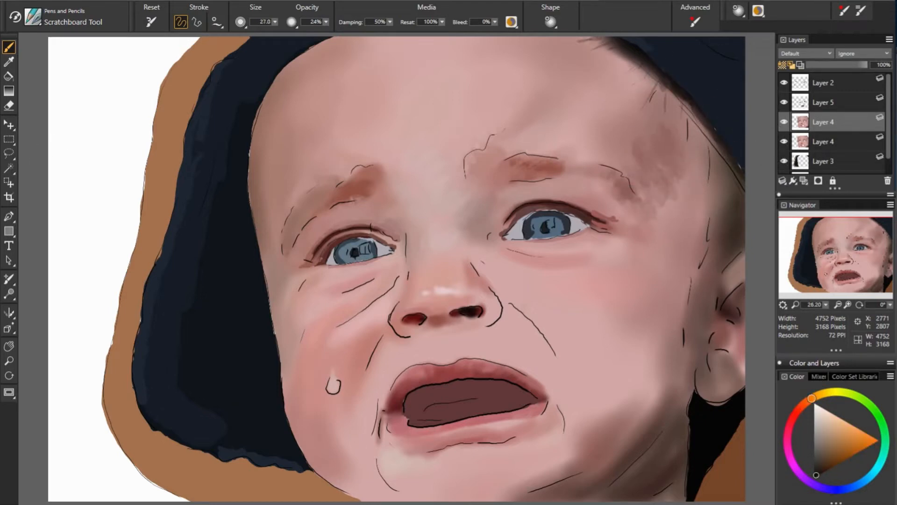
Raise the brush opacity to 53% and draw dark hair strokes along the right temple down toward the ear
{"action": "left_click", "coordinate": [326, 22]}
{"action": "left_click", "coordinate": [330, 37]}
{"action": "left_click_drag", "start_coordinate": [693, 148], "coordinate": [700, 153]}
{"action": "mouse_move", "coordinate": [694, 114]}
{"action": "left_mouse_down"}
{"action": "mouse_move", "coordinate": [715, 139]}
{"action": "mouse_move", "coordinate": [728, 190]}
{"action": "left_mouse_up"}
{"action": "left_click", "coordinate": [729, 187], "text": "alt"}
{"action": "left_click", "coordinate": [736, 269], "text": "alt"}
{"action": "left_click", "coordinate": [741, 270], "text": "alt"}
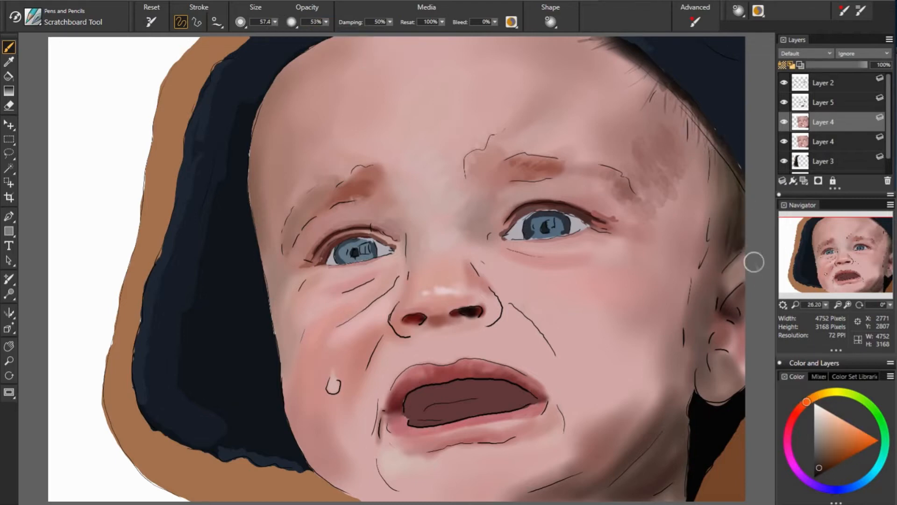
Darken the hairline above the right ear and the ear's front inner edge with sampled tones
{"action": "left_click", "coordinate": [727, 236], "text": "alt"}
{"action": "left_click_drag", "start_coordinate": [727, 236], "coordinate": [727, 211]}
{"action": "left_click", "coordinate": [729, 274], "text": "alt"}
{"action": "mouse_move", "coordinate": [729, 275]}
{"action": "left_mouse_down"}
{"action": "mouse_move", "coordinate": [719, 332]}
{"action": "mouse_move", "coordinate": [730, 312]}
{"action": "mouse_move", "coordinate": [718, 334]}
{"action": "mouse_move", "coordinate": [732, 348]}
{"action": "left_mouse_up"}
{"action": "left_click", "coordinate": [729, 297], "text": "alt"}
{"action": "left_click", "coordinate": [554, 327], "text": "alt"}
{"action": "left_click", "coordinate": [718, 327], "text": "alt"}
{"action": "left_click", "coordinate": [730, 312], "text": "alt"}
{"action": "left_click", "coordinate": [722, 329], "text": "alt"}
{"action": "left_click", "coordinate": [729, 315], "text": "alt"}
{"action": "left_click", "coordinate": [725, 310], "text": "alt"}
Shade the inner folds of the right ear with sampled dark reddish-brown tones
{"action": "left_click_drag", "start_coordinate": [725, 311], "coordinate": [744, 280]}
{"action": "left_click", "coordinate": [736, 286], "text": "alt"}
{"action": "left_click", "coordinate": [738, 290], "text": "alt"}
{"action": "left_click", "coordinate": [739, 285], "text": "alt"}
{"action": "left_click", "coordinate": [739, 317], "text": "alt"}
{"action": "left_click", "coordinate": [735, 312], "text": "alt"}
{"action": "left_click", "coordinate": [737, 320], "text": "alt"}
{"action": "mouse_move", "coordinate": [736, 318]}
{"action": "left_mouse_down"}
{"action": "mouse_move", "coordinate": [744, 325]}
{"action": "mouse_move", "coordinate": [734, 329]}
{"action": "left_mouse_up"}
{"action": "left_click", "coordinate": [732, 335], "text": "alt"}
{"action": "left_click", "coordinate": [728, 334], "text": "alt"}
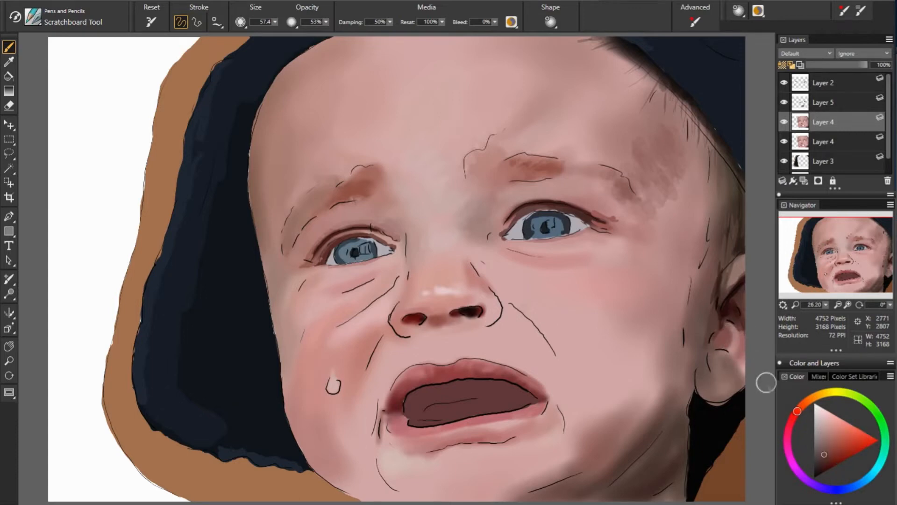
Paint the right earlobe's shadows and soften its outline with sampled skin tones
{"action": "left_click", "coordinate": [728, 389], "text": "alt"}
{"action": "left_click", "coordinate": [720, 358], "text": "alt"}
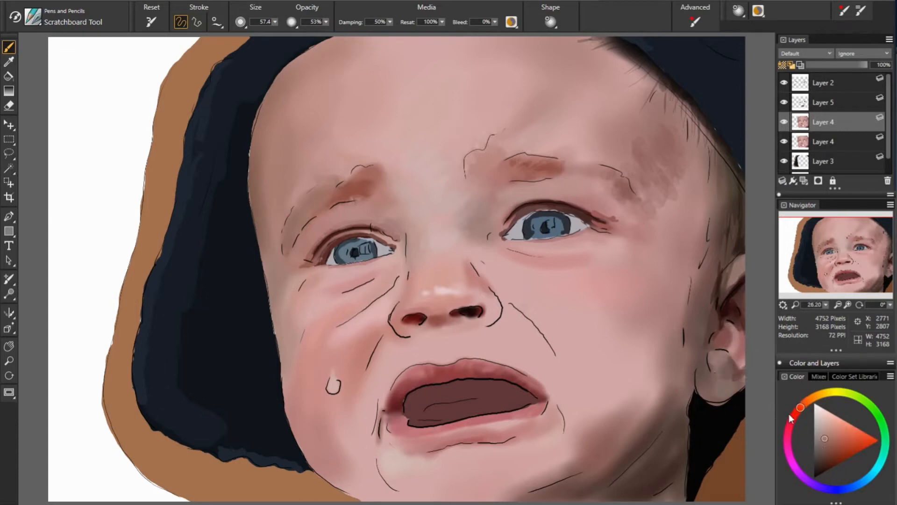
{"action": "left_click", "coordinate": [733, 377], "text": "alt"}
{"action": "mouse_move", "coordinate": [706, 363]}
{"action": "left_mouse_down"}
{"action": "mouse_move", "coordinate": [705, 382]}
{"action": "mouse_move", "coordinate": [711, 370]}
{"action": "mouse_move", "coordinate": [701, 375]}
{"action": "mouse_move", "coordinate": [728, 397]}
{"action": "mouse_move", "coordinate": [699, 393]}
{"action": "left_mouse_up"}
{"action": "left_click", "coordinate": [708, 345], "text": "alt"}
{"action": "left_click", "coordinate": [703, 394], "text": "alt"}
{"action": "left_click", "coordinate": [701, 375], "text": "alt"}
{"action": "left_click", "coordinate": [713, 395], "text": "alt"}
{"action": "left_click", "coordinate": [718, 392], "text": "alt"}
{"action": "left_click", "coordinate": [744, 387], "text": "alt"}
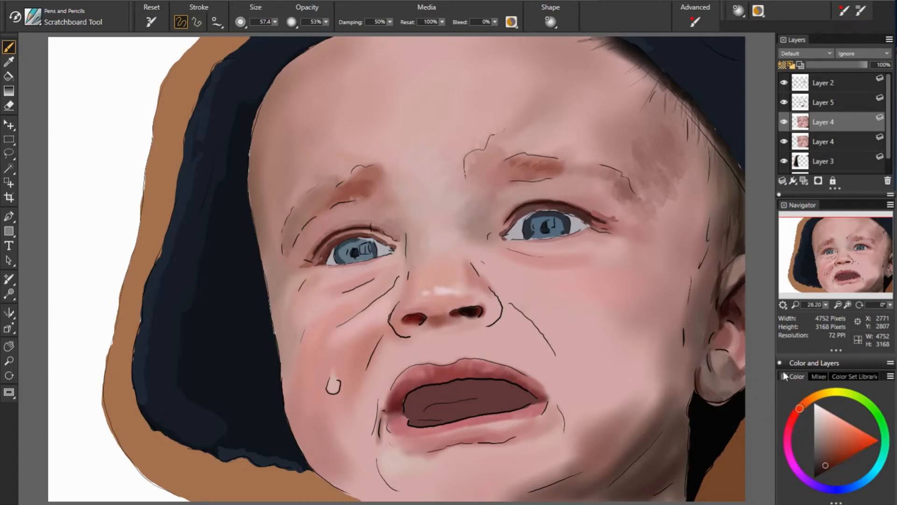
Paint skin shading in front of the right ear and down across the right cheek with sampled tones
{"action": "left_click", "coordinate": [722, 315], "text": "alt"}
{"action": "mouse_move", "coordinate": [711, 310]}
{"action": "left_mouse_down"}
{"action": "mouse_move", "coordinate": [698, 348]}
{"action": "mouse_move", "coordinate": [702, 318]}
{"action": "left_mouse_up"}
{"action": "left_click", "coordinate": [698, 340], "text": "alt"}
{"action": "left_click", "coordinate": [698, 284], "text": "alt"}
{"action": "mouse_move", "coordinate": [698, 280]}
{"action": "left_mouse_down"}
{"action": "mouse_move", "coordinate": [683, 358]}
{"action": "mouse_move", "coordinate": [671, 299]}
{"action": "mouse_move", "coordinate": [666, 350]}
{"action": "mouse_move", "coordinate": [649, 374]}
{"action": "left_mouse_up"}
{"action": "left_click", "coordinate": [682, 327], "text": "alt"}
{"action": "left_click", "coordinate": [701, 347], "text": "alt"}
{"action": "left_click", "coordinate": [664, 302], "text": "alt"}
{"action": "left_click", "coordinate": [652, 323], "text": "alt"}
{"action": "left_click_drag", "start_coordinate": [640, 334], "coordinate": [637, 374]}
Lower the brush opacity to 18% and build up the reddish blush on the right cheek with broad strokes
{"action": "left_click_drag", "start_coordinate": [326, 22], "coordinate": [316, 38]}
{"action": "left_click", "coordinate": [619, 335], "text": "alt"}
{"action": "left_click_drag", "start_coordinate": [620, 339], "coordinate": [650, 366]}
{"action": "left_click", "coordinate": [642, 312], "text": "alt"}
{"action": "left_click_drag", "start_coordinate": [642, 312], "coordinate": [632, 372]}
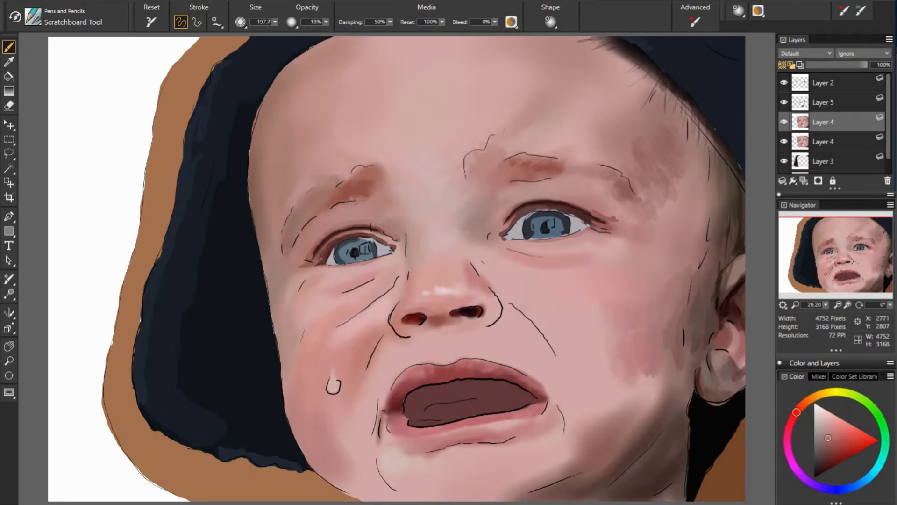
Blend sampled skin tones from the right cheek up across the temple to the hairline
{"action": "left_click", "coordinate": [670, 241], "text": "alt"}
{"action": "mouse_move", "coordinate": [648, 286]}
{"action": "left_mouse_down"}
{"action": "mouse_move", "coordinate": [693, 227]}
{"action": "mouse_move", "coordinate": [674, 187]}
{"action": "mouse_move", "coordinate": [697, 194]}
{"action": "left_mouse_up"}
{"action": "left_click", "coordinate": [694, 180], "text": "alt"}
{"action": "left_click", "coordinate": [701, 124], "text": "alt"}
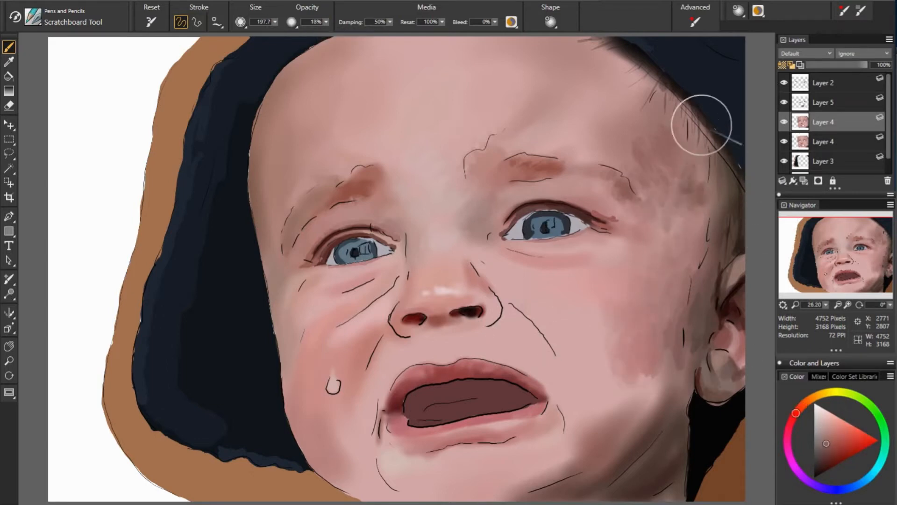
{"action": "left_click_drag", "start_coordinate": [701, 124], "coordinate": [701, 163]}
{"action": "left_click", "coordinate": [701, 180], "text": "alt"}
{"action": "left_click_drag", "start_coordinate": [708, 197], "coordinate": [699, 144]}
Extend reddish-brown shading across the forehead above the right eyebrow and around the eyebrow's tail
{"action": "left_click", "coordinate": [653, 75], "text": "alt"}
{"action": "left_click", "coordinate": [650, 143], "text": "alt"}
{"action": "left_click_drag", "start_coordinate": [645, 140], "coordinate": [603, 135]}
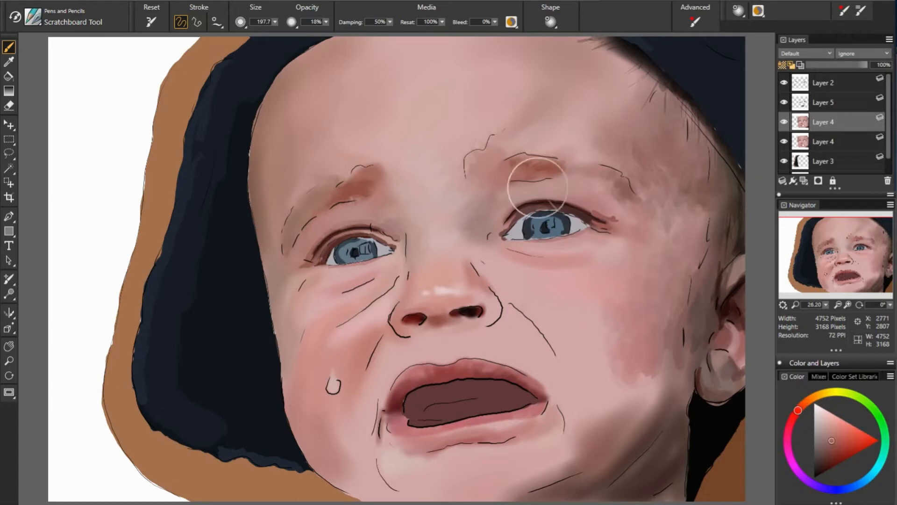
{"action": "left_click_drag", "start_coordinate": [631, 189], "coordinate": [624, 150]}
Reduce the brush size to 61.1 and deepen the right eyebrow's inner end and the upper eyelid crease
{"action": "left_click", "coordinate": [536, 164], "text": "alt"}
{"action": "key", "text": "bracketleft"}
{"action": "key", "text": "bracketleft"}
{"action": "key", "text": "bracketleft"}
{"action": "mouse_move", "coordinate": [528, 165]}
{"action": "left_mouse_down"}
{"action": "mouse_move", "coordinate": [563, 168]}
{"action": "mouse_move", "coordinate": [502, 166]}
{"action": "left_mouse_up"}
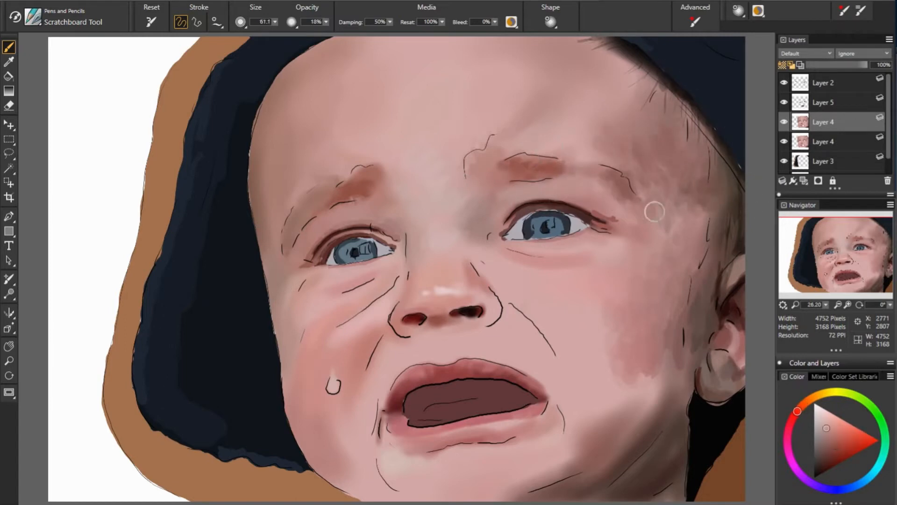
{"action": "left_click_drag", "start_coordinate": [552, 201], "coordinate": [581, 207]}
{"action": "left_click", "coordinate": [591, 219], "text": "alt"}
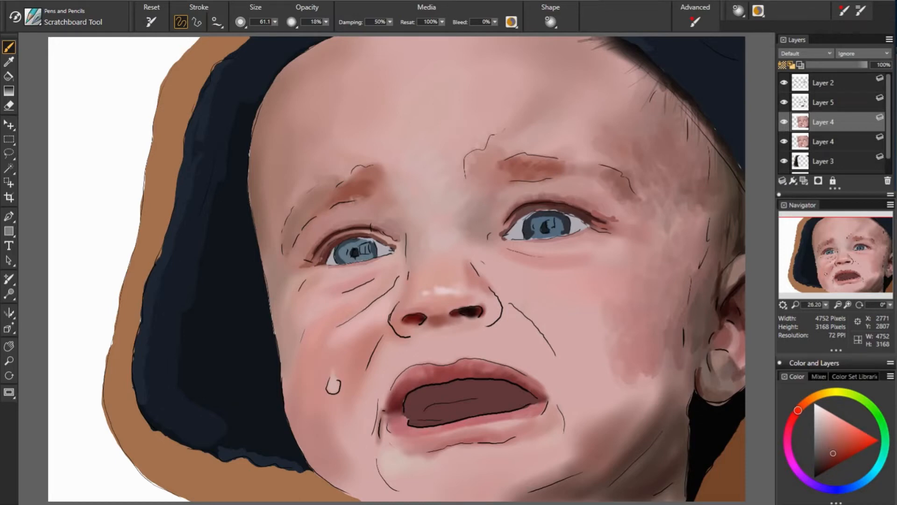
Paint soft reddish shading at the left eyebrow's inner end and on the forehead above it
{"action": "left_click", "coordinate": [368, 195], "text": "alt"}
{"action": "left_click", "coordinate": [380, 181], "text": "alt"}
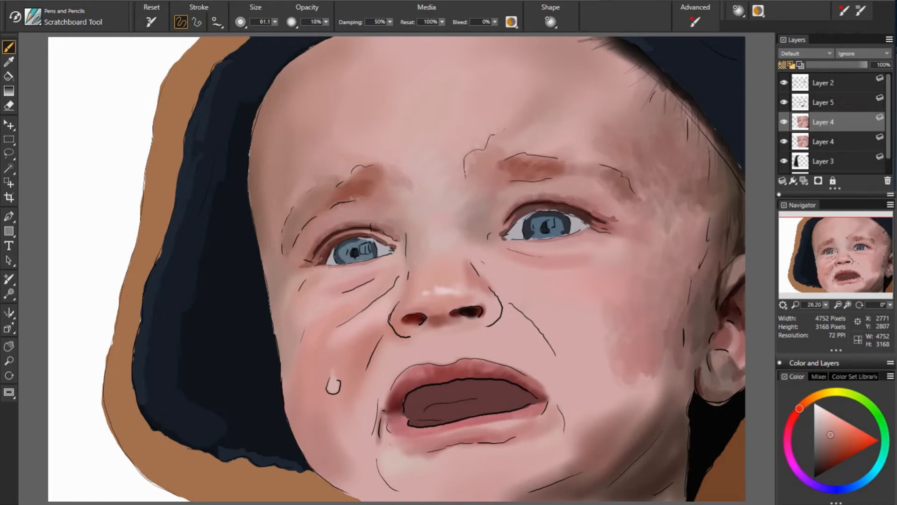
{"action": "left_click", "coordinate": [613, 138], "text": "alt"}
{"action": "left_click_drag", "start_coordinate": [334, 139], "coordinate": [349, 152]}
Shade the left forehead and face edge with a brush of about size 93.6, checking the painting without Layer 2's line art
{"action": "left_click", "coordinate": [661, 189], "text": "alt"}
{"action": "left_click", "coordinate": [378, 82], "text": "alt"}
{"action": "left_click", "coordinate": [531, 136], "text": "alt"}
{"action": "left_click_drag", "start_coordinate": [349, 78], "coordinate": [351, 90]}
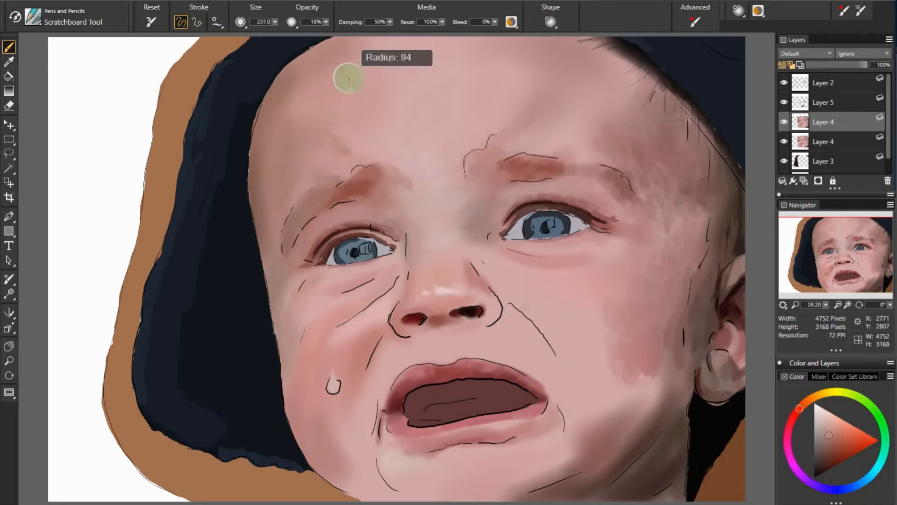
{"action": "left_click", "coordinate": [510, 208], "text": "alt"}
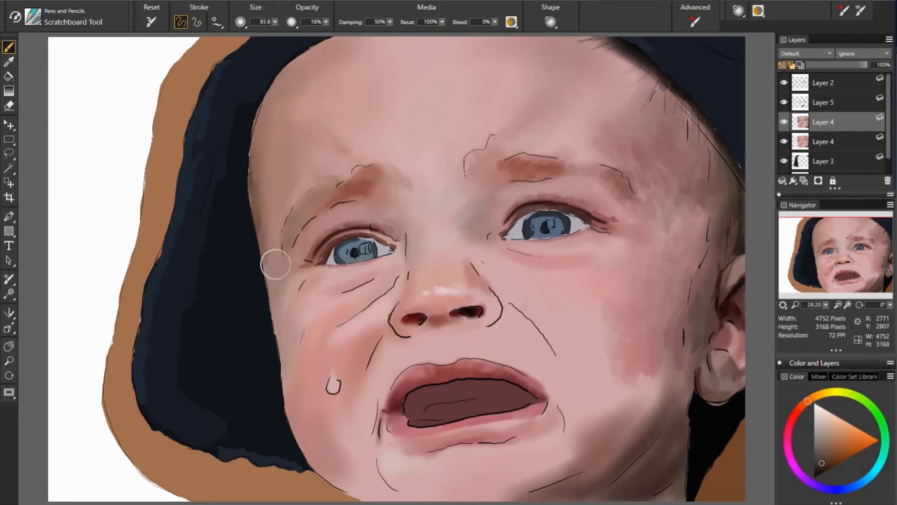
{"action": "left_click", "coordinate": [271, 325], "text": "alt"}
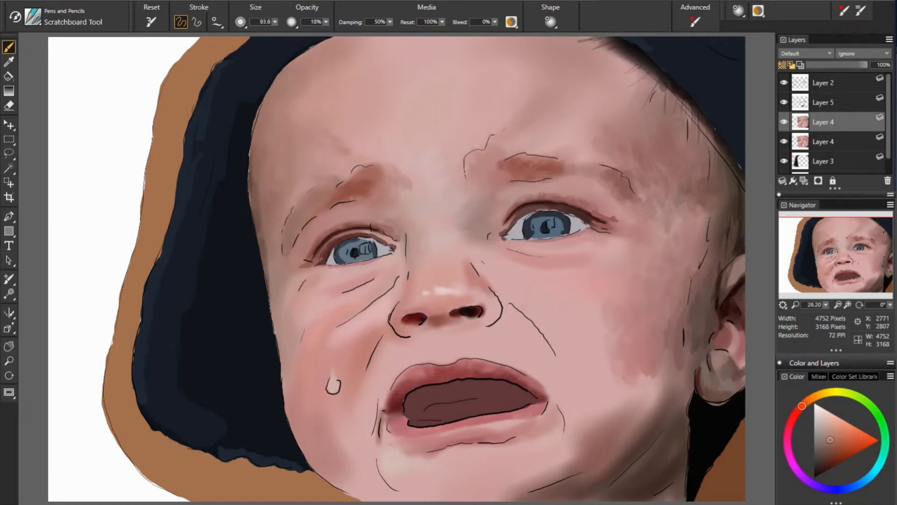
{"action": "left_click", "coordinate": [312, 96], "text": "alt"}
{"action": "left_click", "coordinate": [350, 65], "text": "alt"}
{"action": "left_click", "coordinate": [265, 229], "text": "alt"}
{"action": "left_click", "coordinate": [784, 83]}
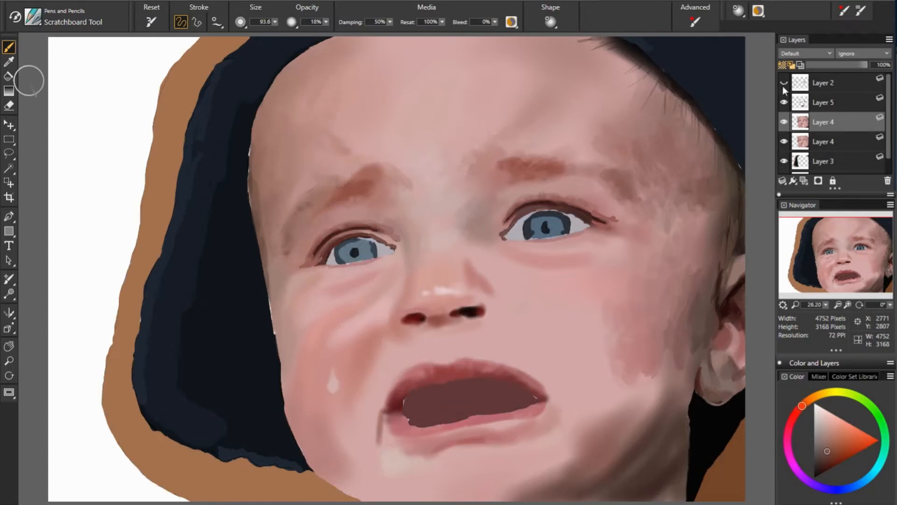
{"action": "left_click", "coordinate": [784, 82]}
Paint a light pink highlight along the left cheek fold above the tear
{"action": "left_click", "coordinate": [686, 277], "text": "alt"}
{"action": "left_click", "coordinate": [309, 316], "text": "alt"}
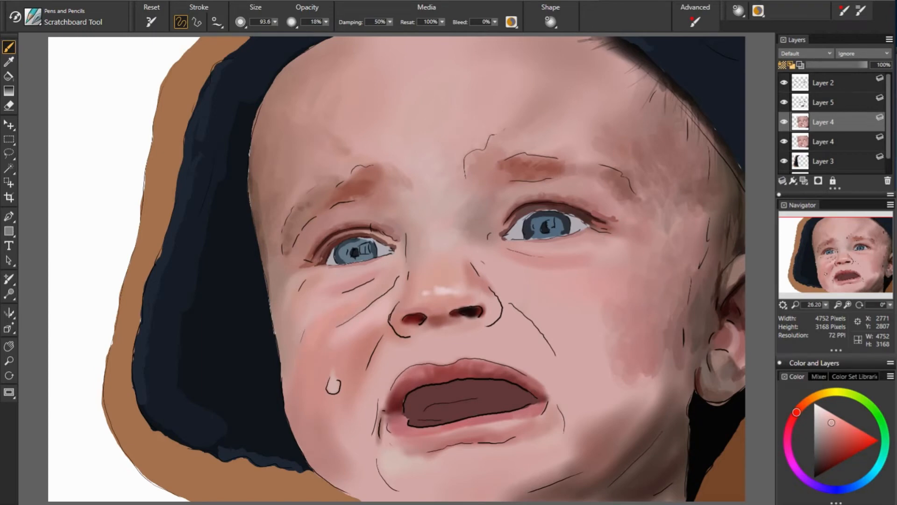
{"action": "left_click_drag", "start_coordinate": [376, 330], "coordinate": [325, 353]}
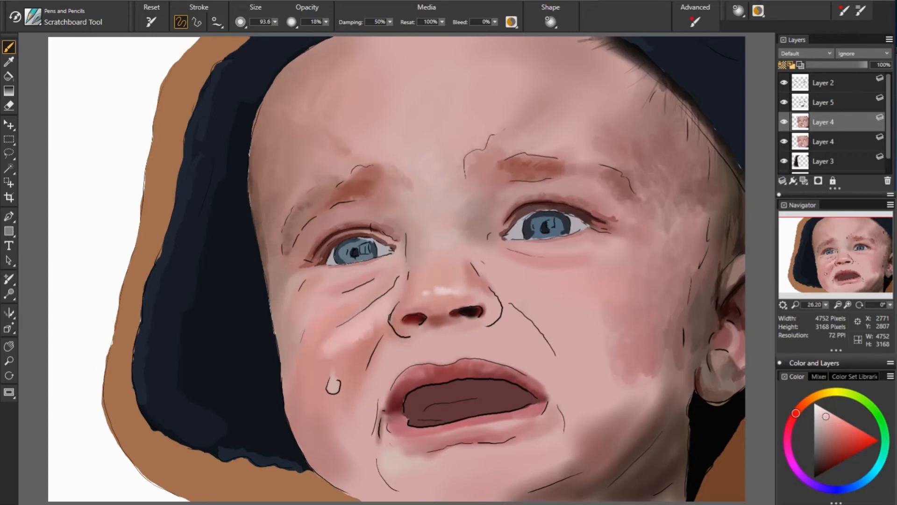
Blend the skin on the nose bridge and beside the left eye's inner corner, checking it without Layer 2's line art
{"action": "left_click", "coordinate": [440, 274], "text": "alt"}
{"action": "left_click", "coordinate": [369, 137], "text": "alt"}
{"action": "left_click", "coordinate": [446, 158], "text": "alt"}
{"action": "left_click", "coordinate": [784, 82]}
{"action": "left_click", "coordinate": [785, 82]}
{"action": "left_click", "coordinate": [409, 268], "text": "alt"}
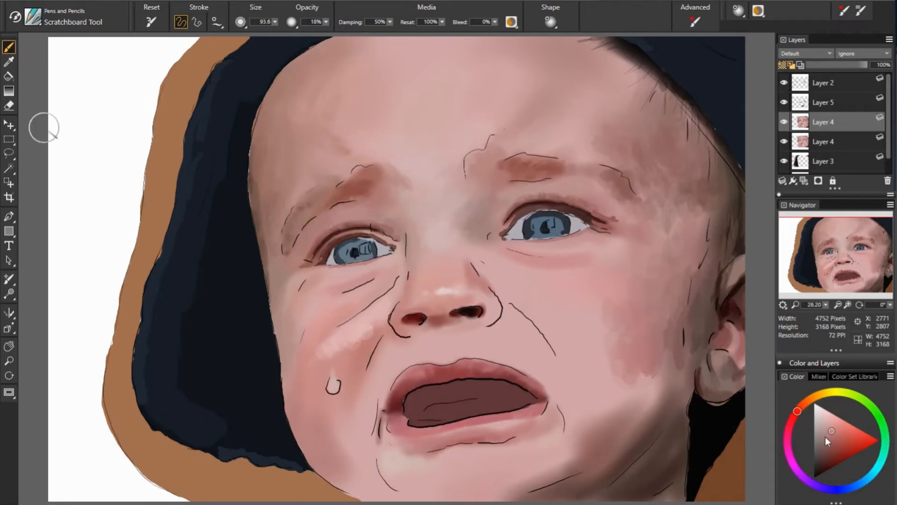
{"action": "left_click", "coordinate": [402, 228], "text": "alt"}
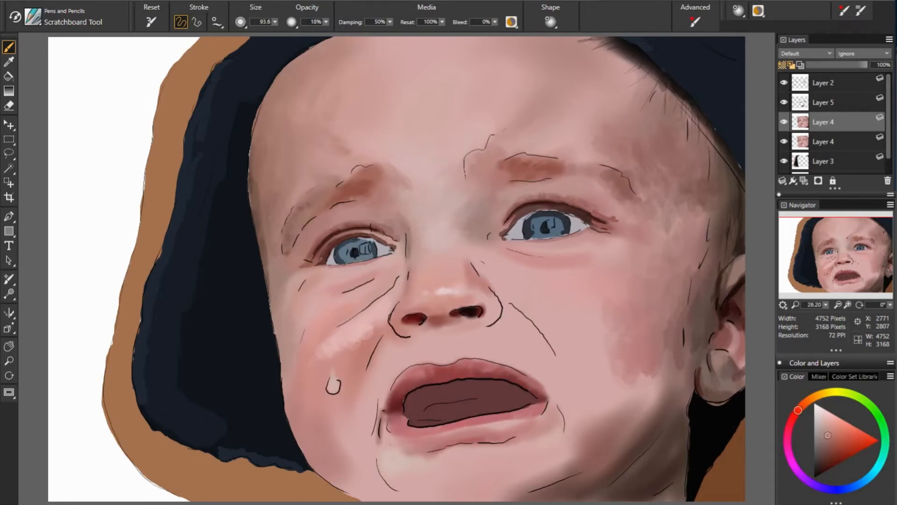
{"action": "left_click", "coordinate": [403, 248], "text": "alt"}
Paint a small light highlight at the right eye's inner corner and blend the skin below it with a size 73.4 brush
{"action": "key", "text": "bracketleft"}
{"action": "left_click_drag", "start_coordinate": [490, 237], "coordinate": [500, 234]}
{"action": "left_click", "coordinate": [514, 222], "text": "alt"}
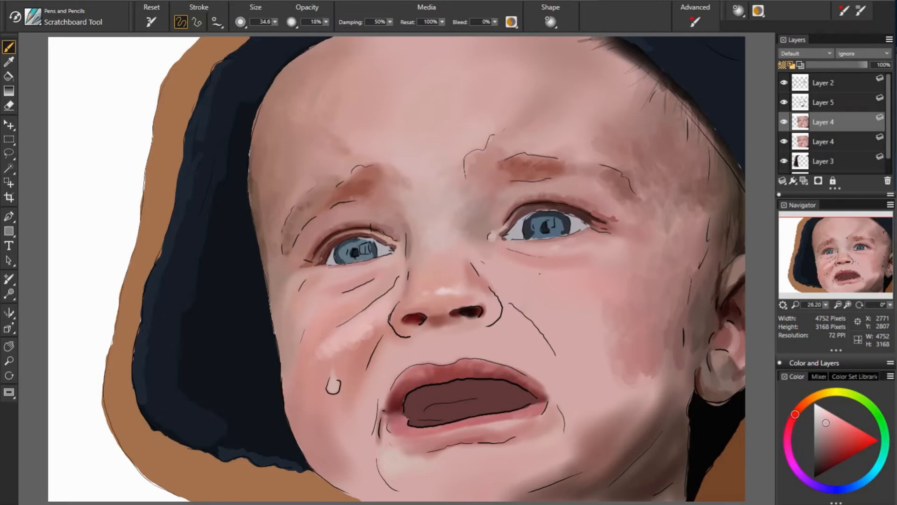
{"action": "left_click", "coordinate": [538, 264], "text": "alt"}
{"action": "key", "text": "bracketright"}
{"action": "left_click_drag", "start_coordinate": [493, 261], "coordinate": [513, 271]}
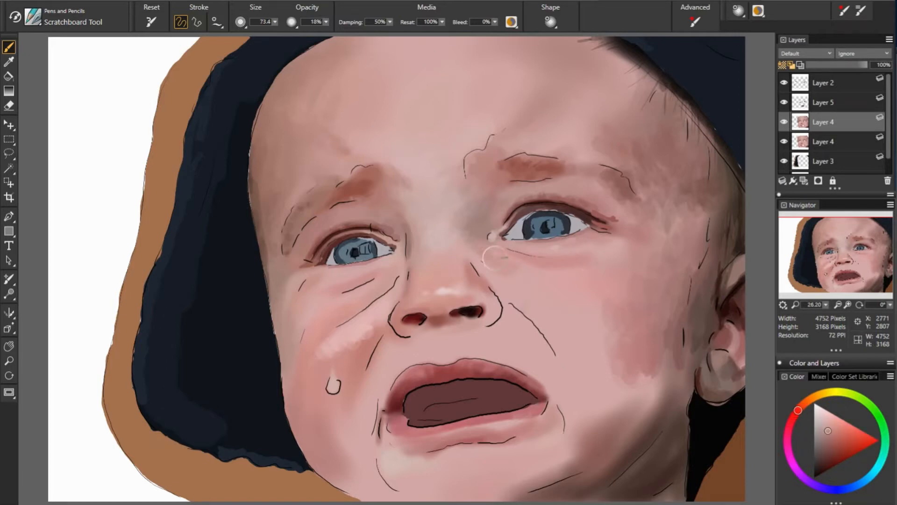
Paint a reddish patch along the right smile fold and a greyish shadow above the mouth's right corner
{"action": "left_click", "coordinate": [659, 303], "text": "alt"}
{"action": "left_click", "coordinate": [590, 282], "text": "alt"}
{"action": "left_click", "coordinate": [626, 328], "text": "alt"}
{"action": "left_click_drag", "start_coordinate": [525, 308], "coordinate": [568, 351]}
{"action": "left_click", "coordinate": [608, 402], "text": "alt"}
{"action": "left_click_drag", "start_coordinate": [514, 346], "coordinate": [541, 374]}
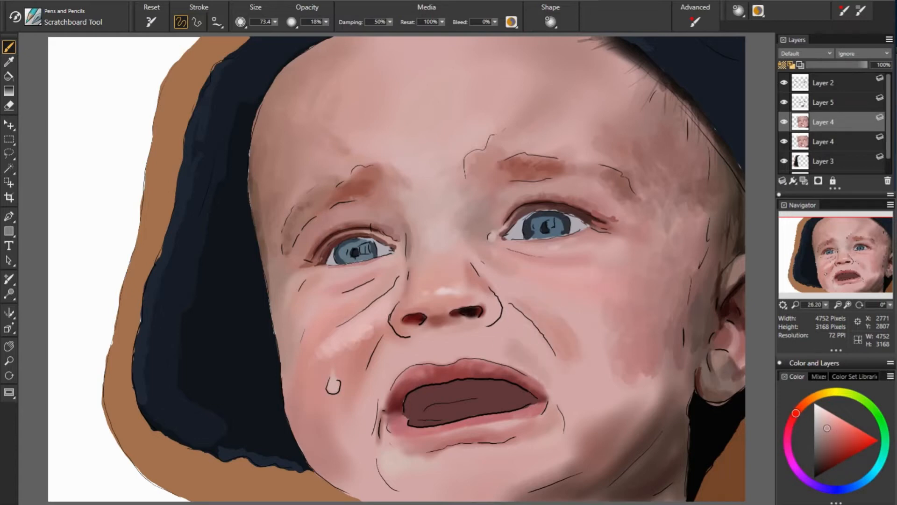
Shade beneath the nose between the nostrils and redden the skin with sampled tones
{"action": "left_click", "coordinate": [441, 329], "text": "alt"}
{"action": "left_click", "coordinate": [439, 322]}
{"action": "left_click", "coordinate": [713, 367], "text": "alt"}
{"action": "left_click", "coordinate": [566, 294], "text": "alt"}
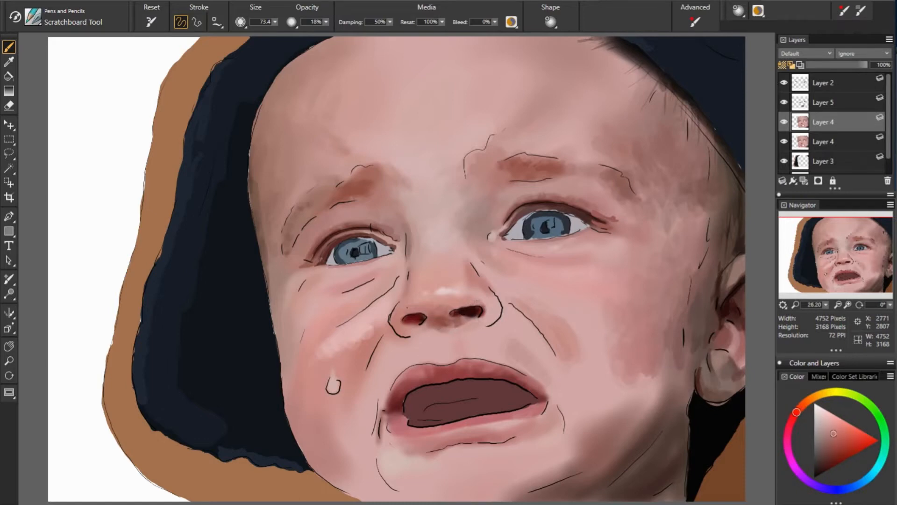
Refine the nose tip and the right nostril wing with sampled reddish skin tones
{"action": "left_click", "coordinate": [333, 311], "text": "alt"}
{"action": "left_click", "coordinate": [456, 304]}
{"action": "left_click", "coordinate": [630, 296], "text": "alt"}
{"action": "left_click", "coordinate": [491, 298], "text": "alt"}
{"action": "left_click", "coordinate": [487, 300]}
{"action": "left_click", "coordinate": [662, 303], "text": "alt"}
Blend sampled light skin tones over the cheeks under the eyes and on the nose bridge
{"action": "left_click_drag", "start_coordinate": [624, 341], "coordinate": [541, 283]}
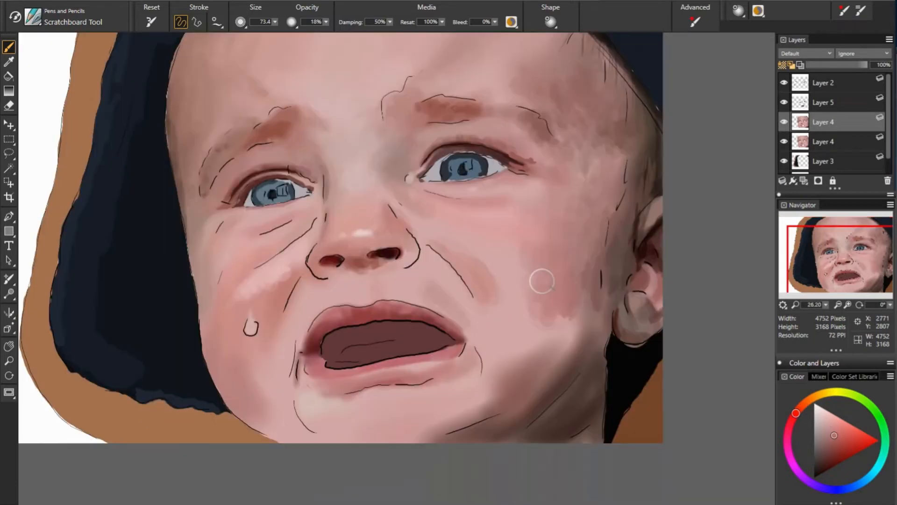
{"action": "key", "text": "ctrl+0"}
{"action": "left_click", "coordinate": [484, 280], "text": "alt"}
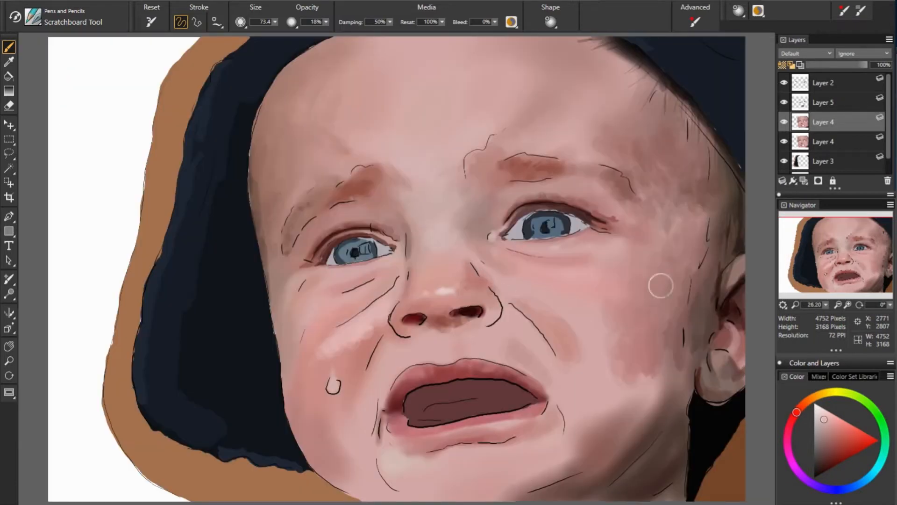
{"action": "left_click", "coordinate": [567, 251], "text": "alt"}
{"action": "left_click", "coordinate": [333, 276], "text": "alt"}
{"action": "left_click", "coordinate": [440, 237], "text": "alt"}
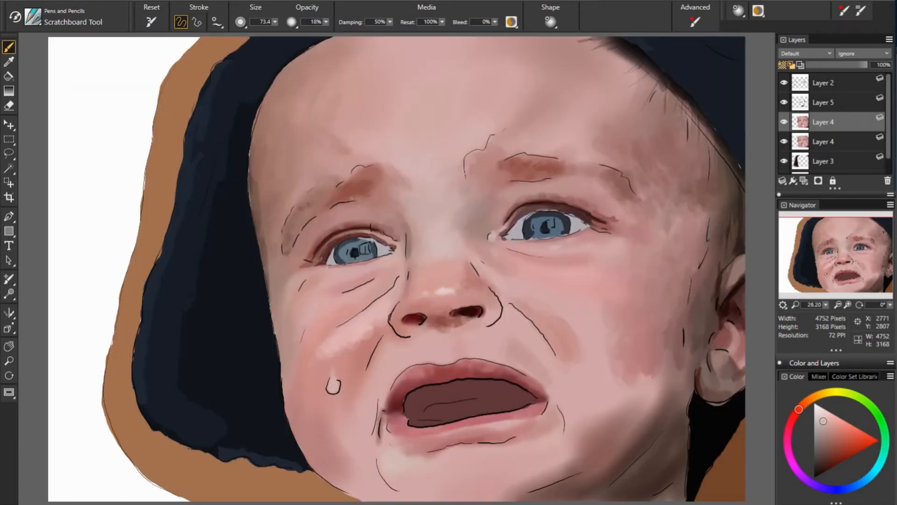
Soften the skin above the upper lip and darken the creases at both corners of the mouth
{"action": "left_click", "coordinate": [435, 366], "text": "alt"}
{"action": "left_click", "coordinate": [494, 367], "text": "alt"}
{"action": "left_click", "coordinate": [538, 350], "text": "alt"}
{"action": "left_click", "coordinate": [367, 384], "text": "alt"}
{"action": "left_click", "coordinate": [396, 407], "text": "alt"}
{"action": "mouse_move", "coordinate": [379, 406]}
{"action": "left_mouse_down"}
{"action": "mouse_move", "coordinate": [378, 430]}
{"action": "mouse_move", "coordinate": [378, 389]}
{"action": "left_mouse_up"}
{"action": "left_click_drag", "start_coordinate": [377, 432], "coordinate": [373, 448]}
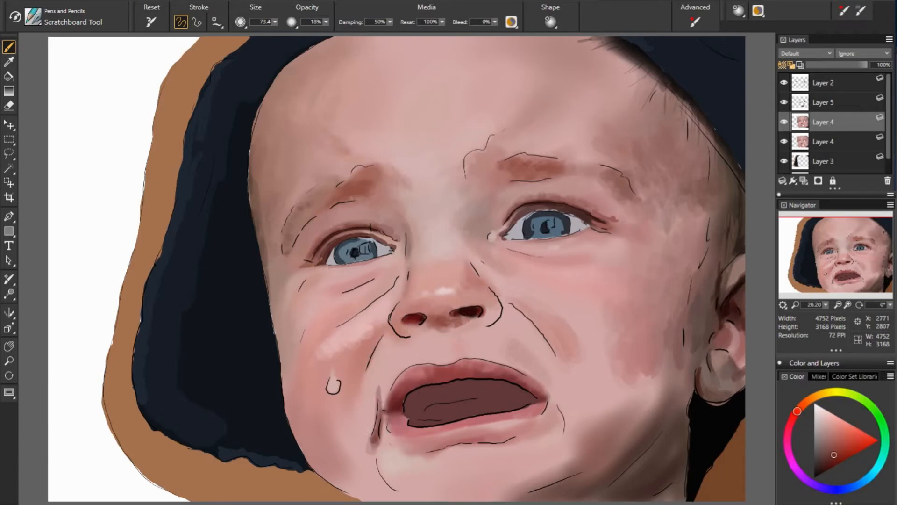
{"action": "left_click_drag", "start_coordinate": [549, 394], "coordinate": [563, 424]}
{"action": "left_click", "coordinate": [553, 423], "text": "alt"}
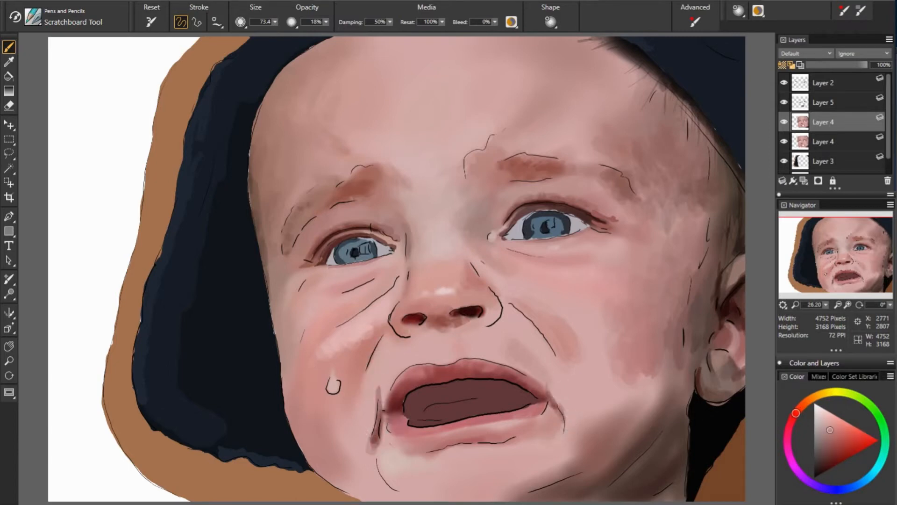
Reduce the brush size to 23.2 and paint light highlights on the right half of the lower lip
{"action": "left_click", "coordinate": [720, 353], "text": "alt"}
{"action": "key", "text": "bracketleft"}
{"action": "key", "text": "bracketleft"}
{"action": "key", "text": "bracketleft"}
{"action": "key", "text": "bracketleft"}
{"action": "key", "text": "bracketleft"}
{"action": "key", "text": "bracketleft"}
{"action": "key", "text": "bracketleft"}
{"action": "key", "text": "bracketleft"}
{"action": "key", "text": "bracketleft"}
{"action": "key", "text": "bracketleft"}
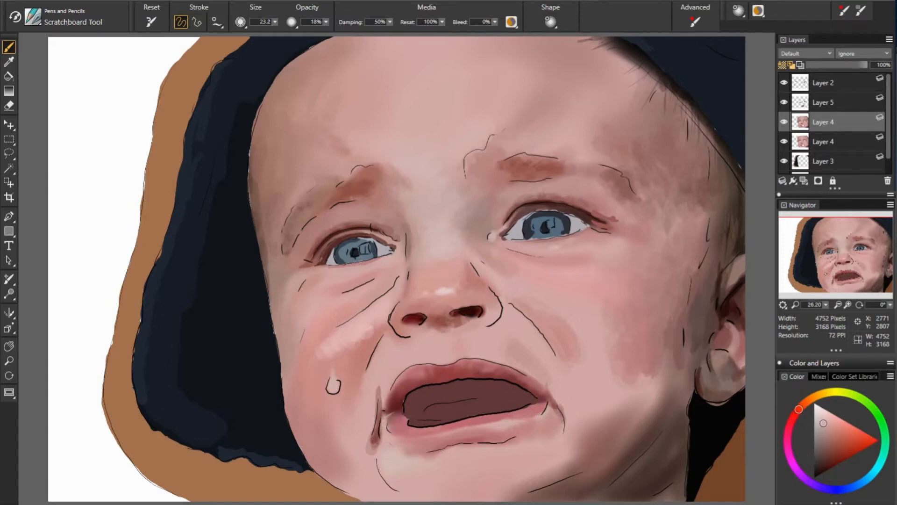
{"action": "left_click", "coordinate": [515, 422], "text": "alt"}
{"action": "left_click", "coordinate": [514, 422], "text": "alt"}
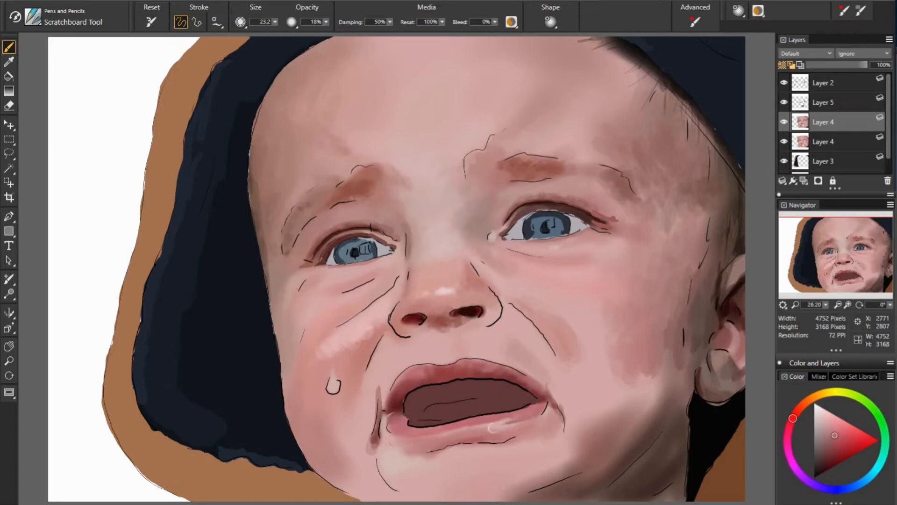
Refine the lower lip's left and middle parts with sampled reds and enlarge the brush to about 30.8
{"action": "left_click", "coordinate": [403, 423], "text": "alt"}
{"action": "left_click", "coordinate": [400, 419], "text": "alt"}
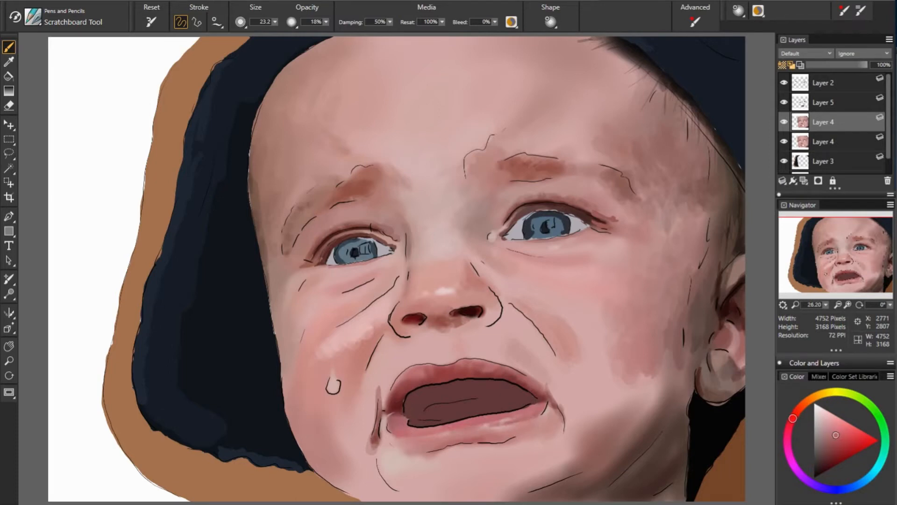
{"action": "left_click", "coordinate": [417, 435], "text": "alt"}
{"action": "left_click", "coordinate": [449, 444], "text": "alt"}
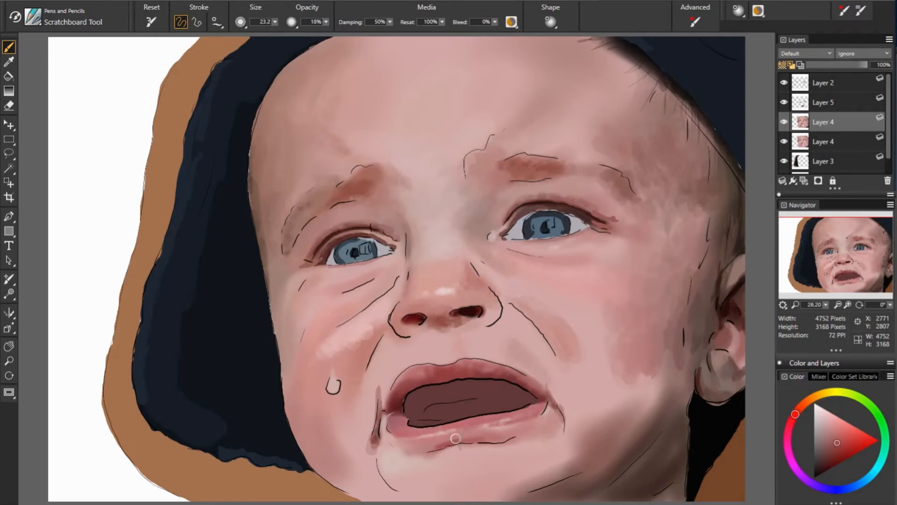
{"action": "left_click", "coordinate": [456, 438], "text": "alt"}
{"action": "key", "text": "]"}
{"action": "key", "text": "]"}
{"action": "key", "text": "]"}
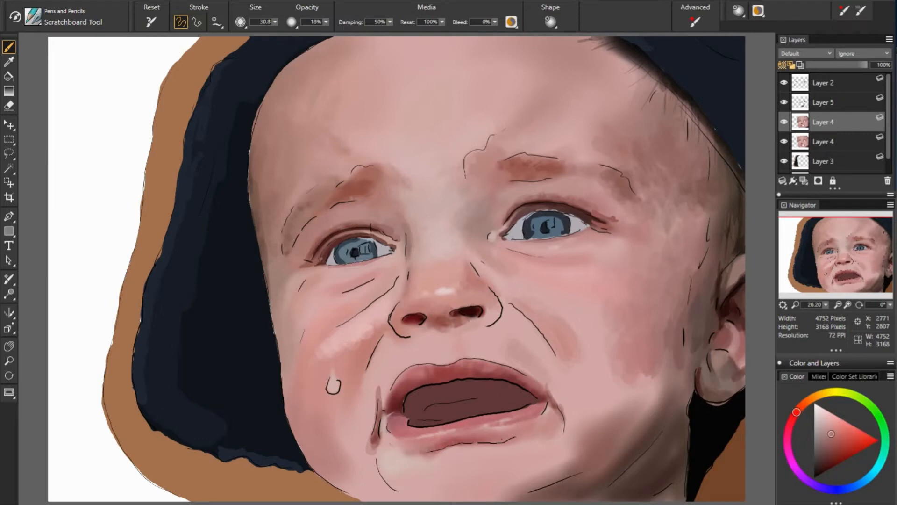
Shade the skin below the lower lip and around the crease at the mouth's left corner
{"action": "left_click", "coordinate": [532, 439], "text": "alt"}
{"action": "left_click", "coordinate": [390, 451], "text": "alt"}
{"action": "left_click", "coordinate": [398, 448], "text": "alt"}
{"action": "left_click", "coordinate": [373, 451], "text": "alt"}
{"action": "left_click_drag", "start_coordinate": [371, 445], "coordinate": [383, 449]}
{"action": "mouse_move", "coordinate": [369, 441]}
{"action": "left_mouse_down"}
{"action": "mouse_move", "coordinate": [378, 461]}
{"action": "mouse_move", "coordinate": [358, 458]}
{"action": "left_mouse_up"}
{"action": "left_click", "coordinate": [364, 451], "text": "alt"}
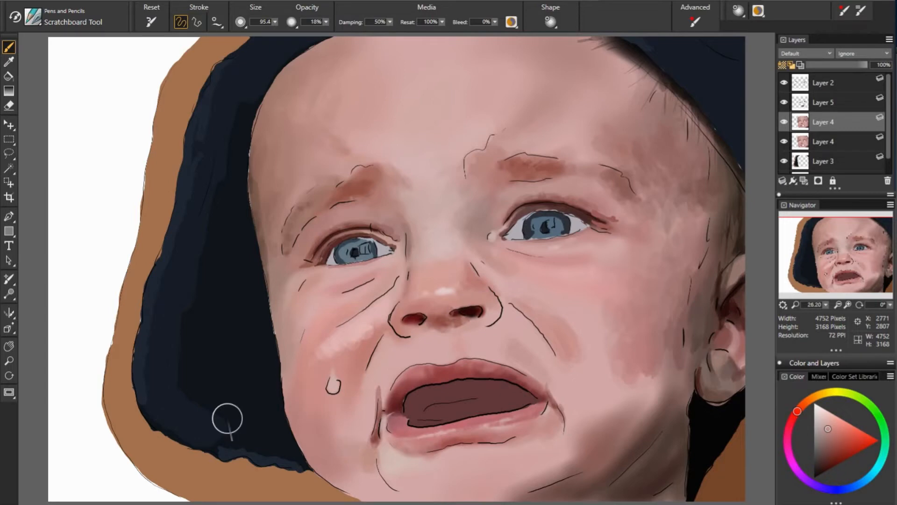
Blend the skin beside the mouth with sampled tones and check the painting without Layer 2's line art
{"action": "left_click", "coordinate": [362, 421], "text": "alt"}
{"action": "left_click", "coordinate": [494, 432], "text": "alt"}
{"action": "left_click", "coordinate": [785, 82]}
{"action": "left_click", "coordinate": [784, 83]}
{"action": "left_click", "coordinate": [418, 379], "text": "alt"}
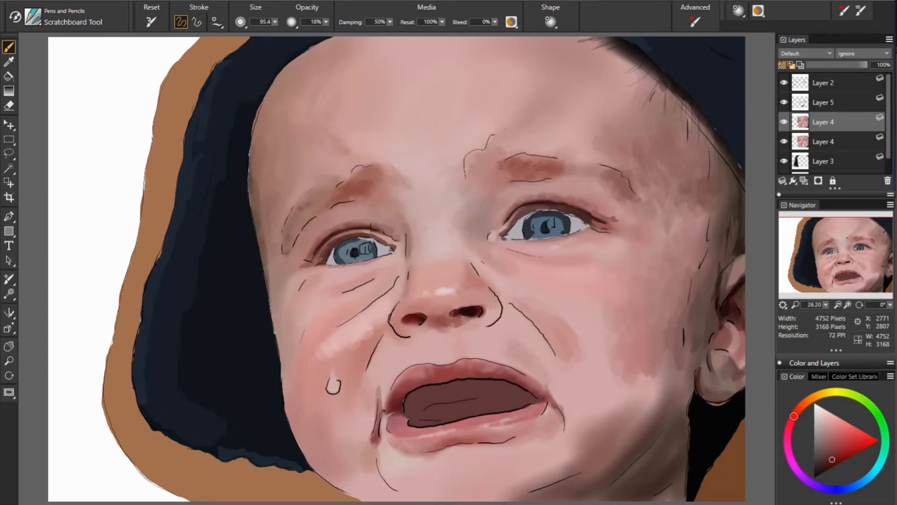
Reduce the brush size to 56.4 and blend sampled pinks into the skin between the nose and upper lip
{"action": "left_click_drag", "start_coordinate": [417, 377], "coordinate": [423, 380]}
{"action": "left_click", "coordinate": [480, 393], "text": "alt"}
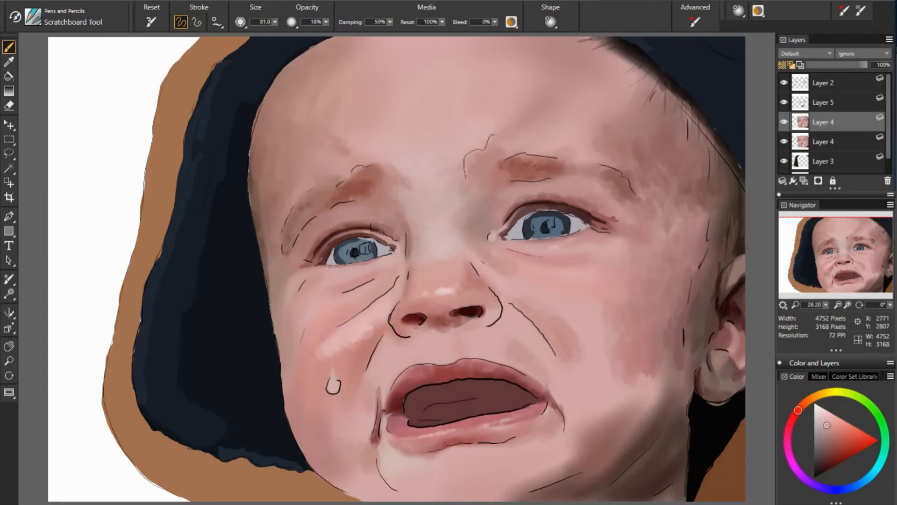
{"action": "left_click", "coordinate": [416, 335], "text": "alt"}
{"action": "left_click_drag", "start_coordinate": [414, 326], "coordinate": [426, 331]}
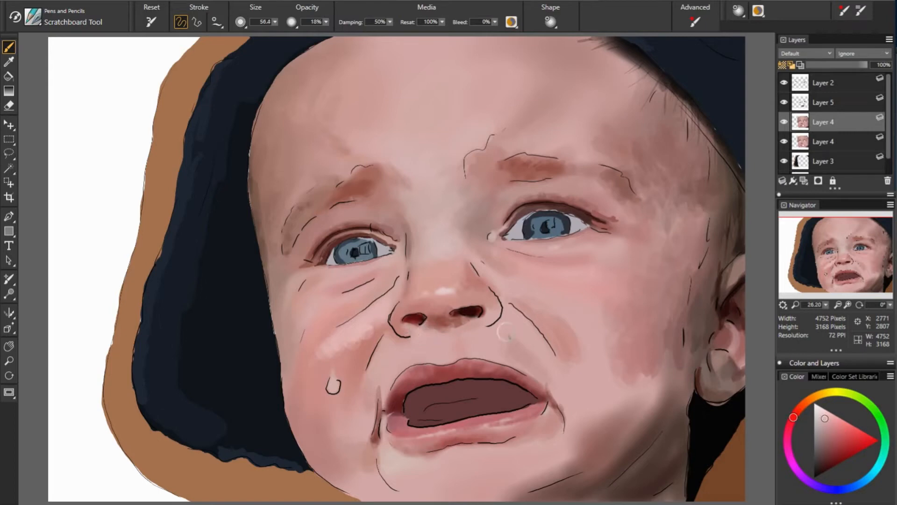
{"action": "left_click_drag", "start_coordinate": [477, 319], "coordinate": [497, 334]}
{"action": "left_click", "coordinate": [636, 352], "text": "alt"}
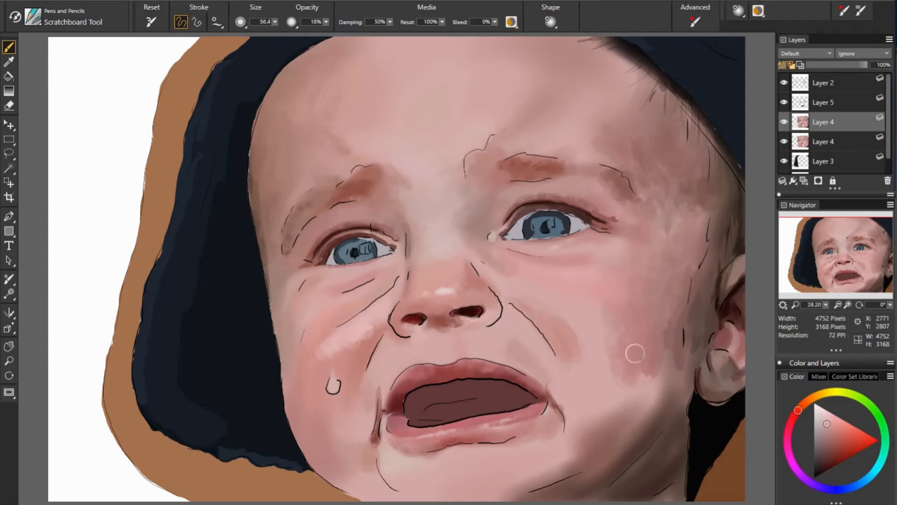
{"action": "left_click", "coordinate": [293, 314], "text": "alt"}
{"action": "left_click_drag", "start_coordinate": [308, 310], "coordinate": [298, 337]}
{"action": "key", "text": "ctrl+z"}
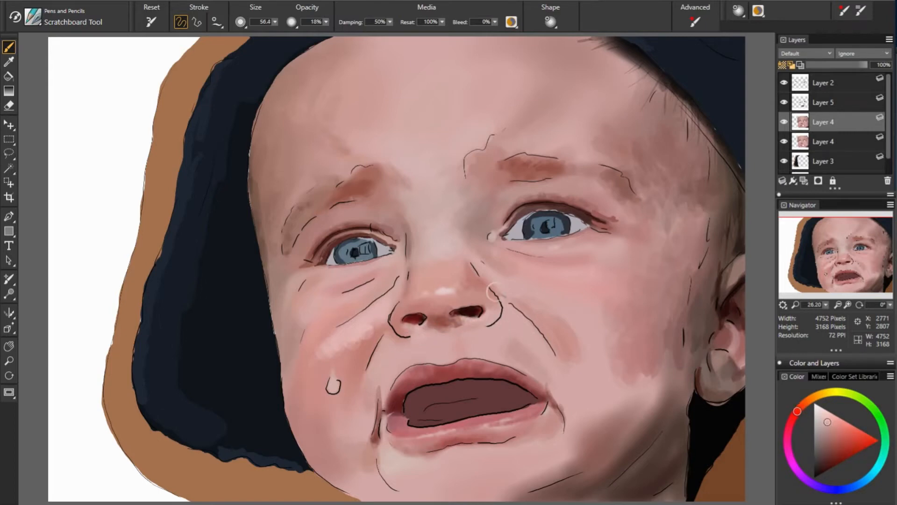
Deepen the crease below the left eye's inner corner with sampled tones and check the painting without Layer 2's line art
{"action": "left_click", "coordinate": [407, 246], "text": "alt"}
{"action": "left_click", "coordinate": [383, 281], "text": "alt"}
{"action": "left_click", "coordinate": [727, 244], "text": "alt"}
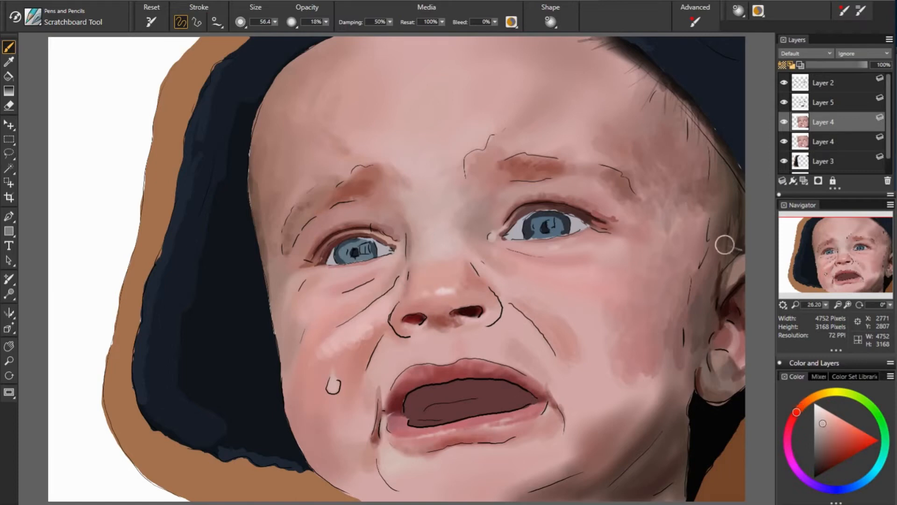
{"action": "left_click", "coordinate": [289, 253], "text": "alt"}
{"action": "left_click", "coordinate": [784, 84]}
{"action": "left_click", "coordinate": [785, 83]}
Darken the mouth's left corner and soften the upper lip's outer edge with sampled tones
{"action": "left_click", "coordinate": [685, 384], "text": "alt"}
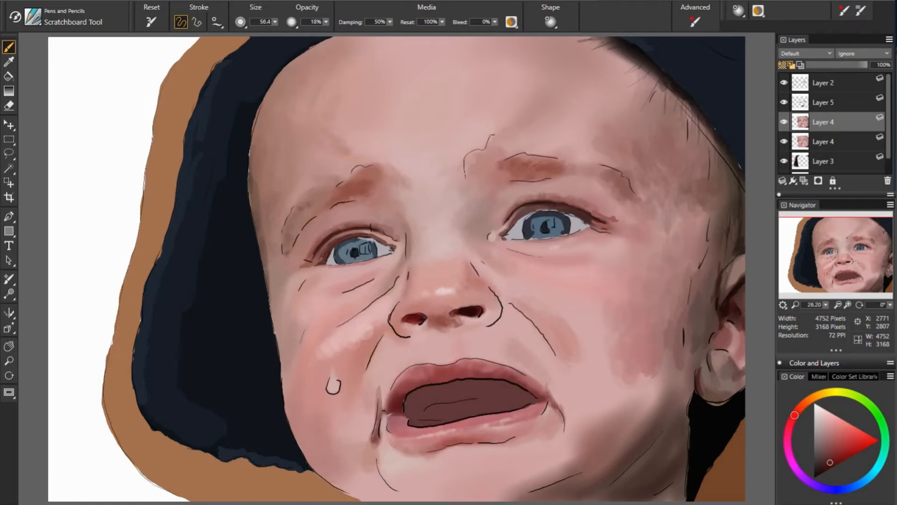
{"action": "left_click", "coordinate": [389, 398], "text": "alt"}
{"action": "left_click_drag", "start_coordinate": [389, 398], "coordinate": [387, 383]}
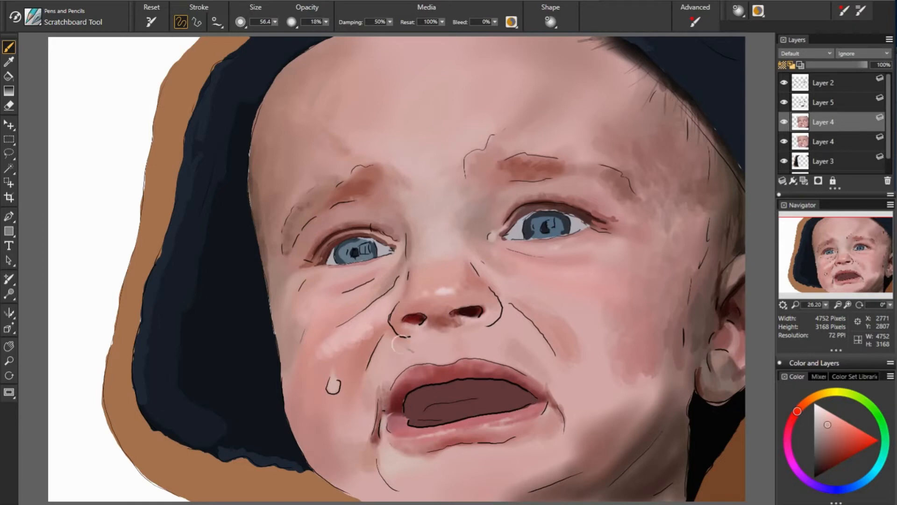
{"action": "left_click", "coordinate": [511, 367], "text": "alt"}
{"action": "left_click", "coordinate": [742, 338], "text": "alt"}
{"action": "left_click", "coordinate": [424, 370], "text": "alt"}
Raise the brush opacity to 67% and paint lighter pink on the skin between the nose and upper lip
{"action": "left_click_drag", "start_coordinate": [326, 22], "coordinate": [345, 32]}
{"action": "left_click", "coordinate": [794, 416]}
{"action": "left_click", "coordinate": [825, 420]}
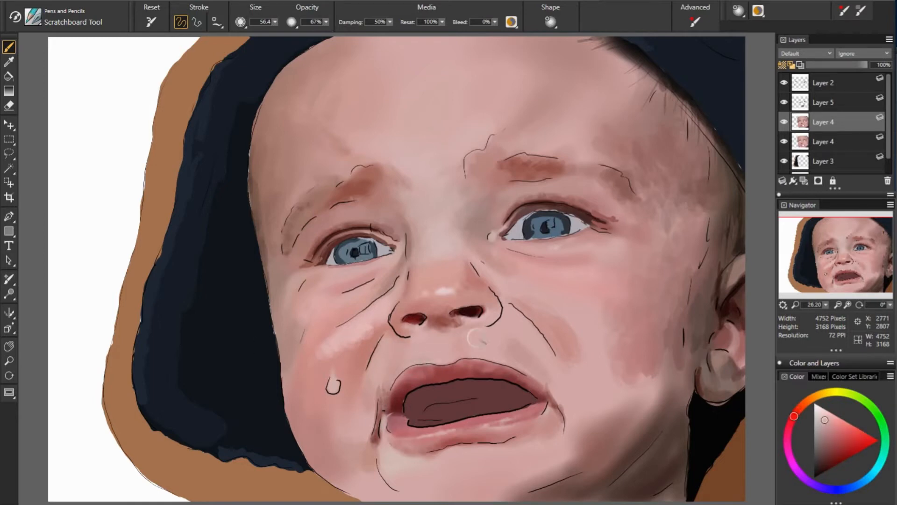
{"action": "left_click", "coordinate": [429, 353], "text": "alt"}
{"action": "left_click", "coordinate": [313, 349], "text": "alt"}
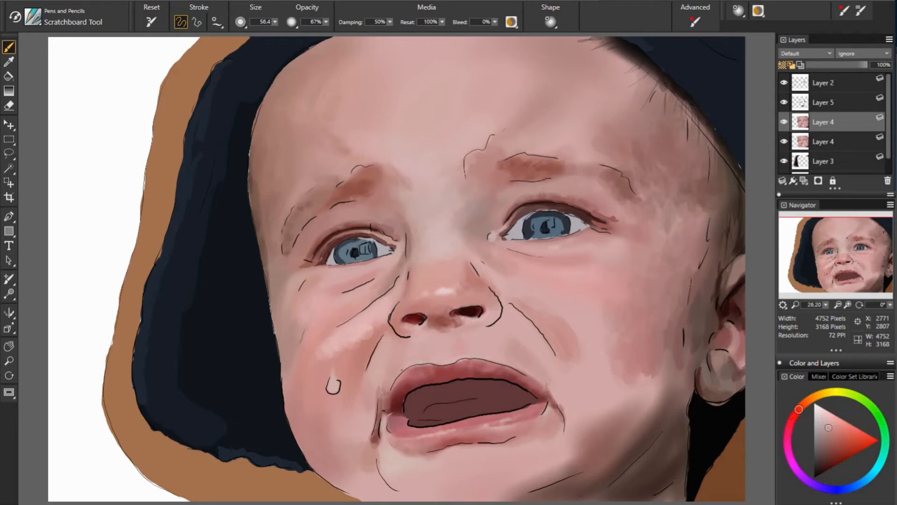
Refine the upper lip's left edge and the adjoining left cheek fold with sampled skin tones
{"action": "left_click", "coordinate": [395, 383], "text": "alt"}
{"action": "left_click", "coordinate": [400, 382], "text": "alt"}
{"action": "left_click", "coordinate": [395, 345], "text": "alt"}
{"action": "left_click", "coordinate": [677, 335], "text": "alt"}
{"action": "left_click", "coordinate": [366, 336], "text": "alt"}
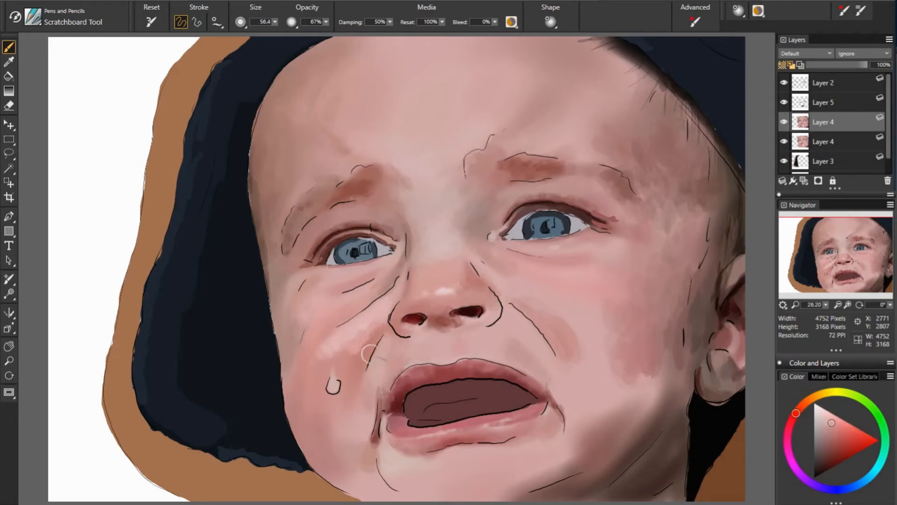
{"action": "left_click", "coordinate": [659, 379], "text": "alt"}
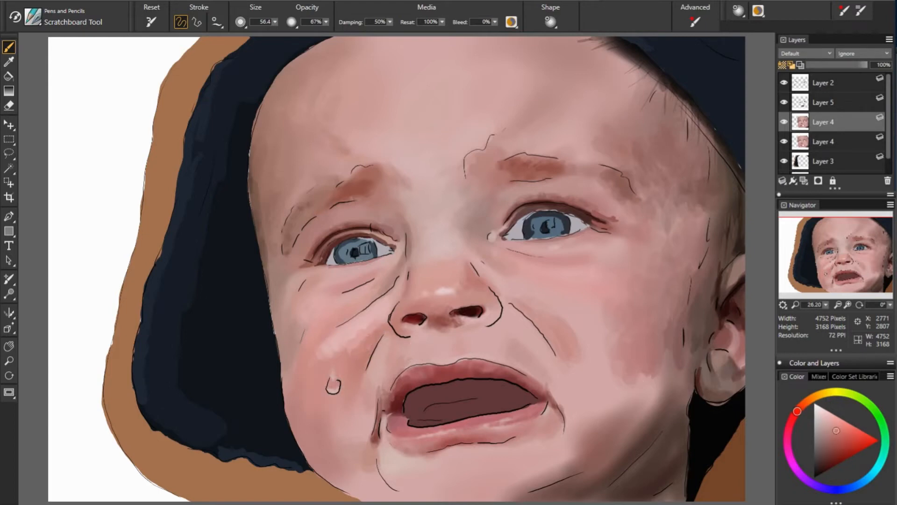
Paint pale highlights on the teardrop, nose tip and lower lip using a tone sampled from the eye white
{"action": "left_click", "coordinate": [386, 250], "text": "alt"}
{"action": "left_click_drag", "start_coordinate": [333, 385], "coordinate": [333, 378]}
{"action": "left_click_drag", "start_coordinate": [416, 436], "coordinate": [447, 433]}
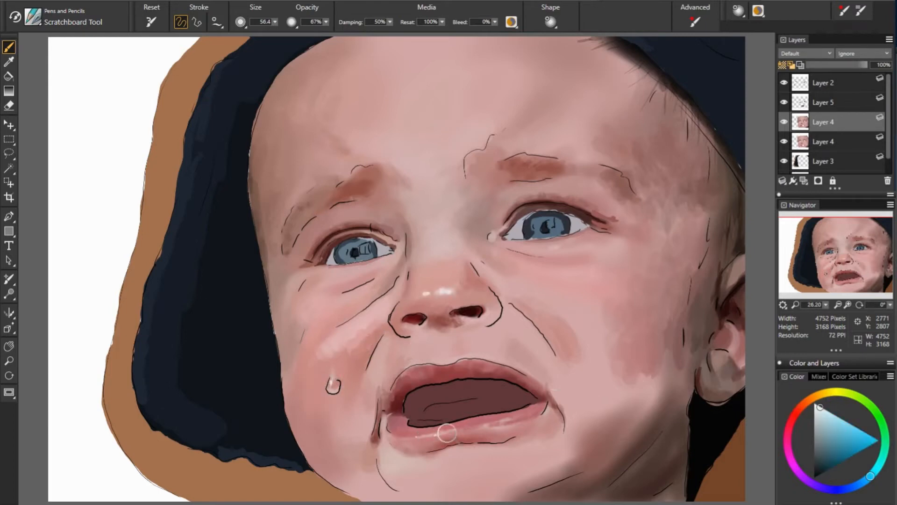
{"action": "left_click_drag", "start_coordinate": [513, 418], "coordinate": [474, 425]}
Set the brush to 51% opacity and size 34.6, then paint fine brown hairs along the left eyebrow
{"action": "left_click", "coordinate": [413, 319], "text": "alt"}
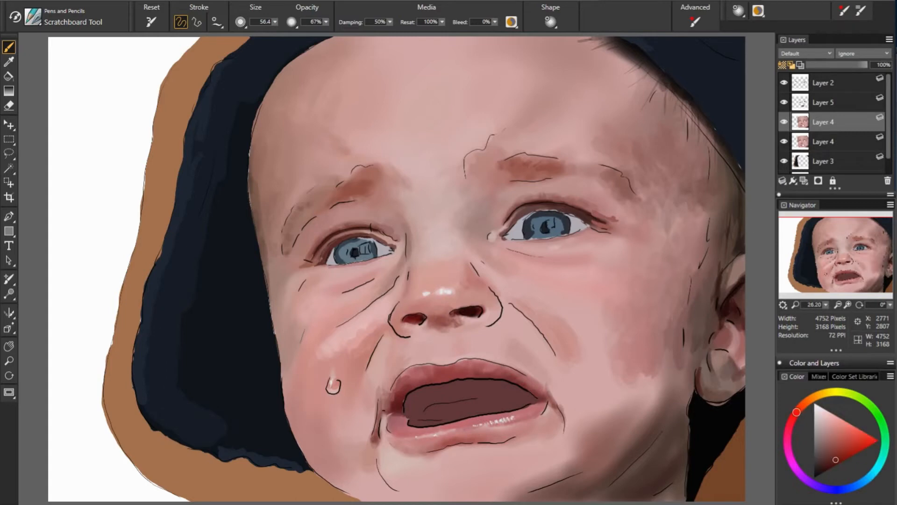
{"action": "left_click_drag", "start_coordinate": [325, 22], "coordinate": [343, 29]}
{"action": "key", "text": "bracketleft"}
{"action": "key", "text": "bracketleft"}
{"action": "key", "text": "bracketleft"}
{"action": "key", "text": "bracketleft"}
{"action": "key", "text": "bracketleft"}
{"action": "key", "text": "bracketleft"}
{"action": "key", "text": "bracketleft"}
{"action": "key", "text": "bracketleft"}
{"action": "key", "text": "bracketleft"}
{"action": "left_click", "coordinate": [282, 251], "text": "alt"}
{"action": "left_click", "coordinate": [285, 247], "text": "alt"}
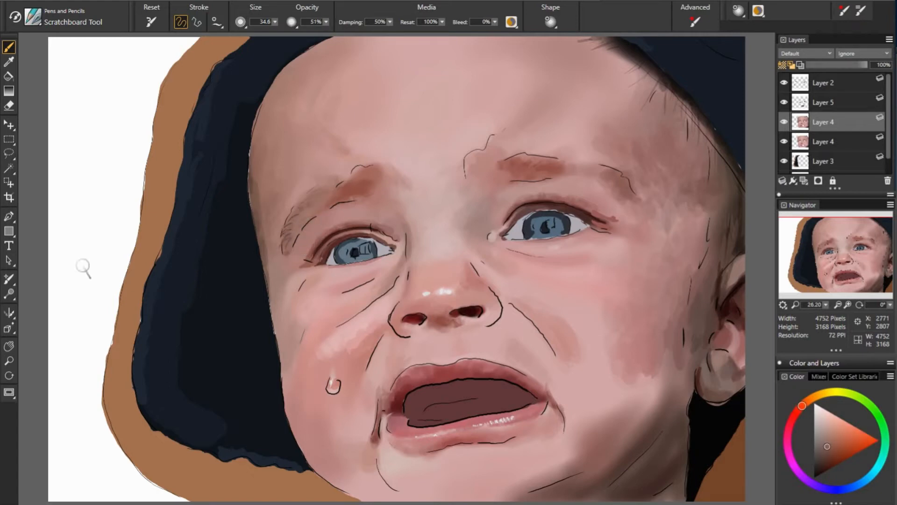
{"action": "left_click", "coordinate": [341, 207], "text": "alt"}
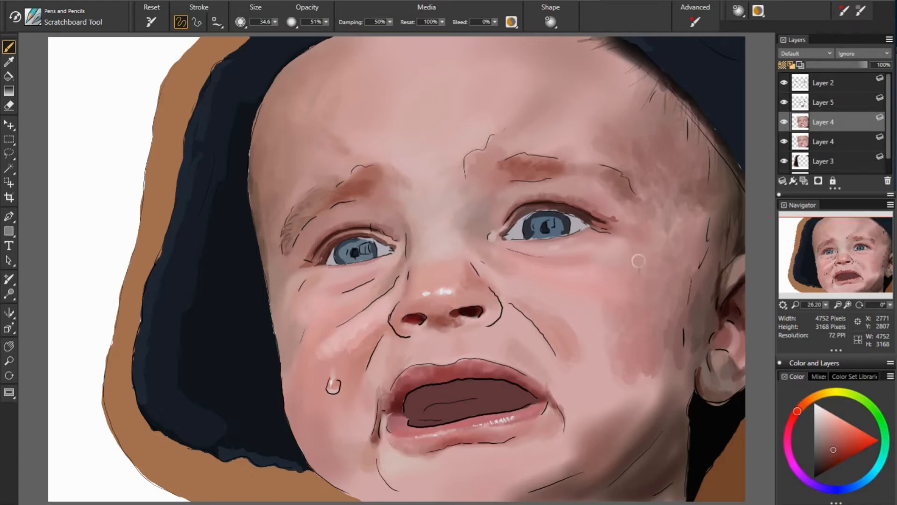
{"action": "left_click", "coordinate": [335, 198], "text": "alt"}
Enlarge the brush to 57.8 and refine the right eyebrow's shape and edges with sampled browns and skin tones
{"action": "key", "text": "bracketright"}
{"action": "key", "text": "bracketright"}
{"action": "key", "text": "bracketright"}
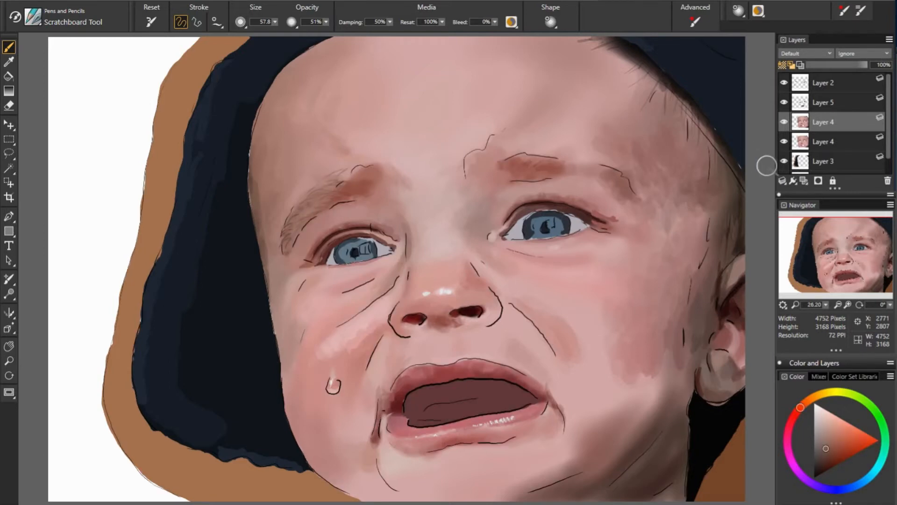
{"action": "left_click", "coordinate": [527, 173], "text": "alt"}
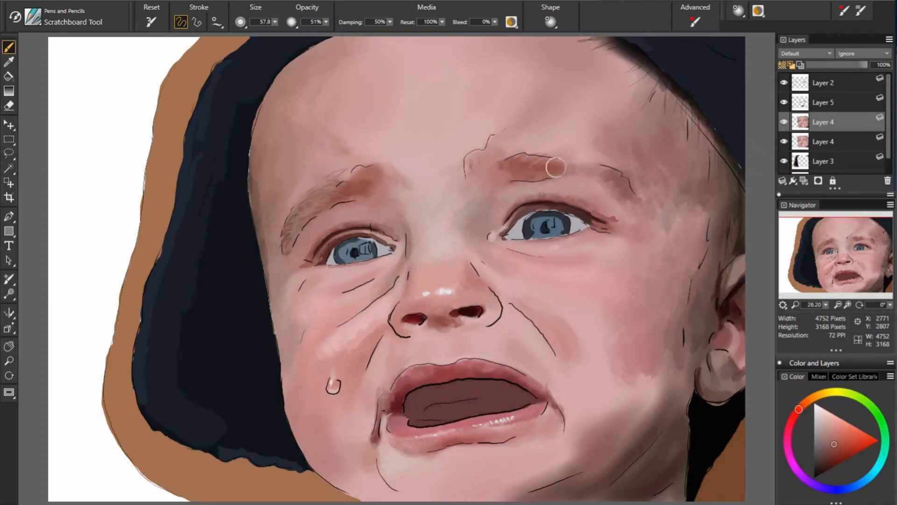
{"action": "left_click", "coordinate": [641, 185], "text": "alt"}
{"action": "left_click", "coordinate": [552, 180], "text": "alt"}
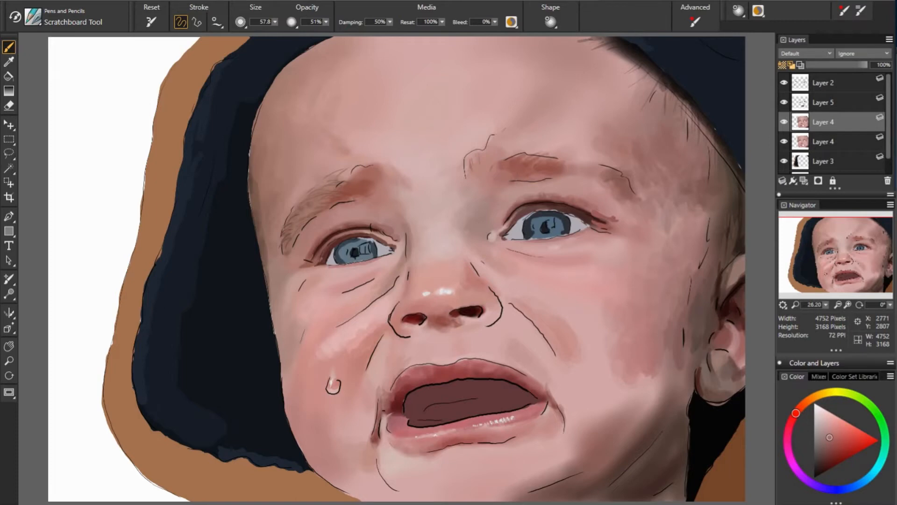
{"action": "left_click", "coordinate": [565, 161], "text": "alt"}
{"action": "left_click_drag", "start_coordinate": [572, 158], "coordinate": [557, 149]}
Enlarge the brush to 123.9 and blend sampled skin tones over the forehead and right temple
{"action": "left_click", "coordinate": [559, 84], "text": "alt"}
{"action": "left_click", "coordinate": [714, 154], "text": "alt"}
{"action": "left_click_drag", "start_coordinate": [488, 94], "coordinate": [507, 104]}
{"action": "left_click_drag", "start_coordinate": [344, 132], "coordinate": [346, 145]}
{"action": "left_click", "coordinate": [623, 144]}
Refine the upper eyelids of both eyes with sampled tones, including a light rim over the left eye's inner half
{"action": "left_click", "coordinate": [528, 203], "text": "alt"}
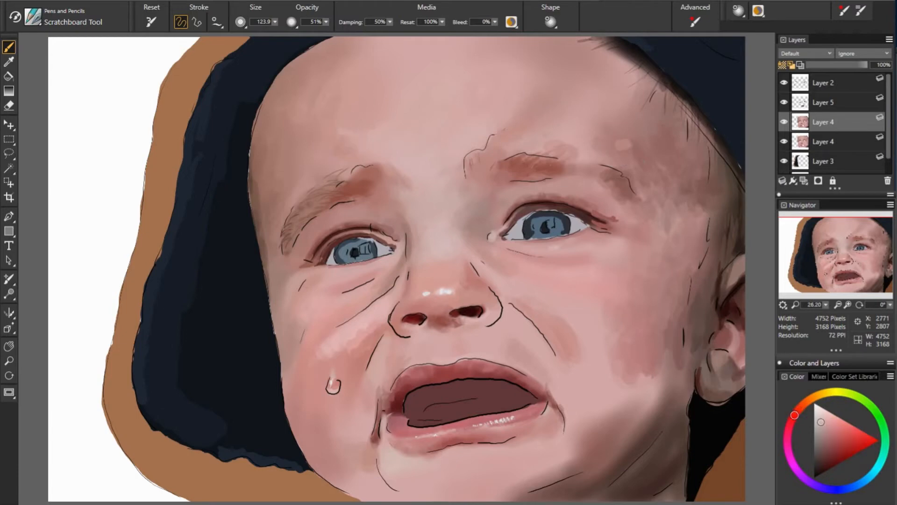
{"action": "left_click_drag", "start_coordinate": [531, 198], "coordinate": [516, 214]}
{"action": "left_click", "coordinate": [521, 206], "text": "alt"}
{"action": "left_click", "coordinate": [332, 244], "text": "alt"}
{"action": "left_click", "coordinate": [375, 233], "text": "alt"}
{"action": "left_click_drag", "start_coordinate": [373, 232], "coordinate": [394, 242]}
{"action": "left_click", "coordinate": [393, 247], "text": "alt"}
Paint the right eye's inner corner and blend the skin around it, enlarging the brush to 57.8
{"action": "left_click_drag", "start_coordinate": [491, 236], "coordinate": [492, 240]}
{"action": "left_click", "coordinate": [490, 229], "text": "alt"}
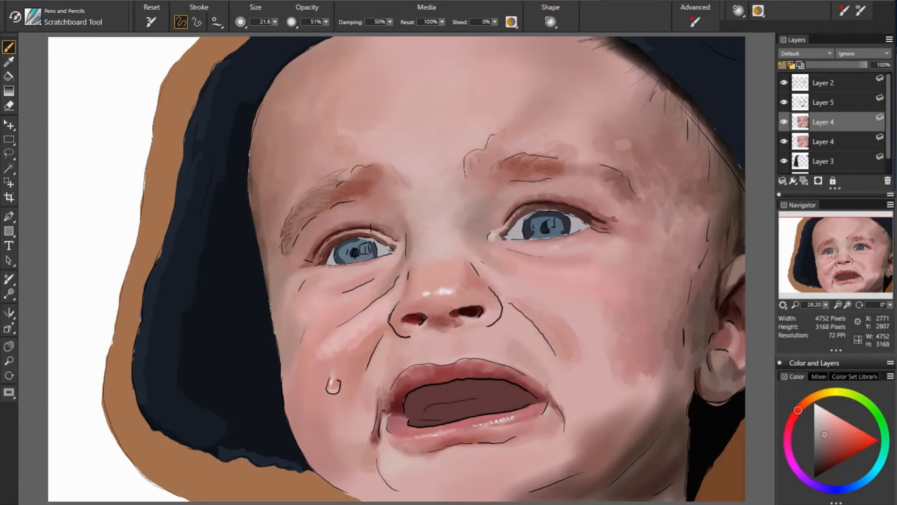
{"action": "key", "text": "bracketright"}
{"action": "left_click", "coordinate": [490, 225], "text": "alt"}
{"action": "left_click", "coordinate": [482, 223], "text": "alt"}
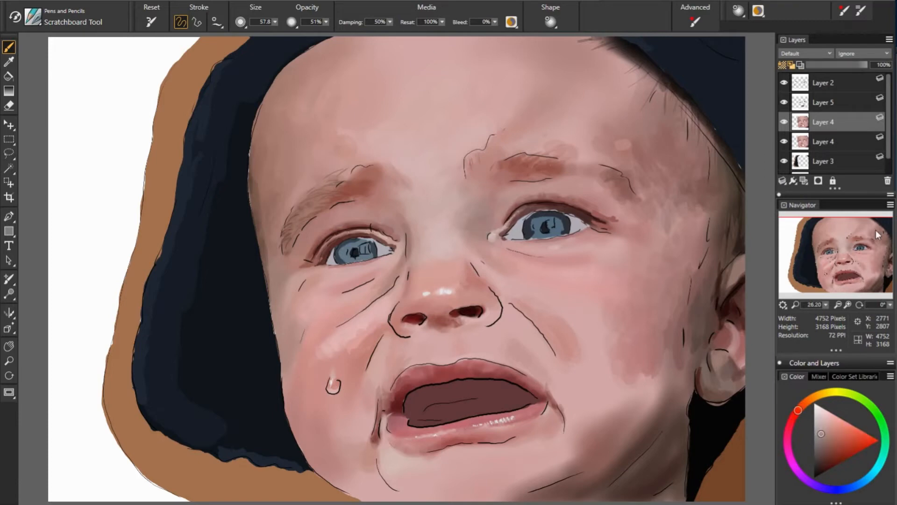
Lower the brush opacity to 35% and shade the outer edge of the right nostril with sampled reds
{"action": "left_click", "coordinate": [359, 293], "text": "alt"}
{"action": "left_click", "coordinate": [322, 263], "text": "alt"}
{"action": "left_click", "coordinate": [359, 301], "text": "alt"}
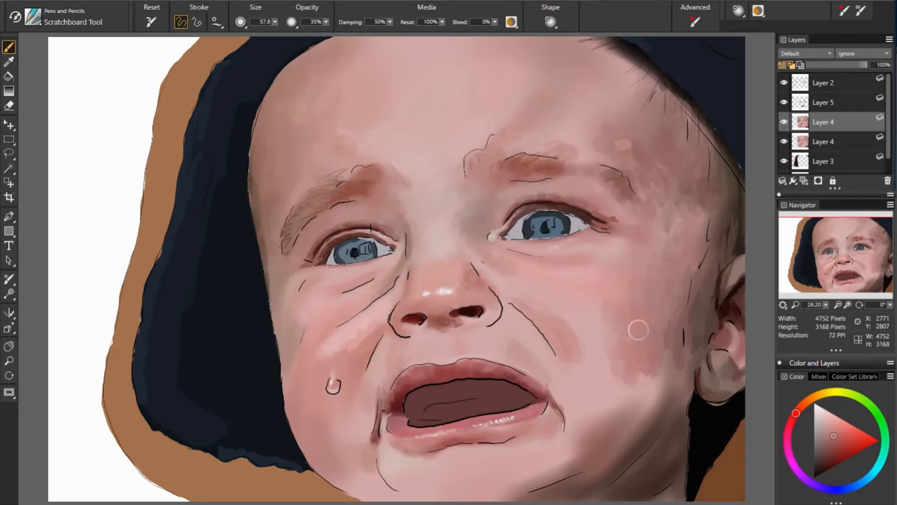
{"action": "left_click", "coordinate": [491, 289], "text": "alt"}
{"action": "left_click", "coordinate": [521, 298], "text": "alt"}
{"action": "left_click_drag", "start_coordinate": [498, 305], "coordinate": [494, 320]}
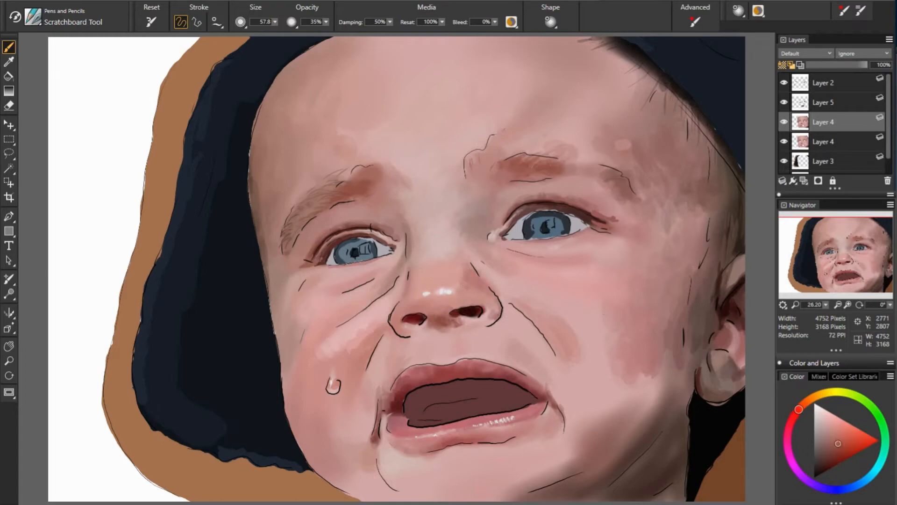
Build up reddish shading around both nostril wings and the base of the nose with sampled tones
{"action": "left_click", "coordinate": [345, 298], "text": "alt"}
{"action": "left_click", "coordinate": [496, 296], "text": "alt"}
{"action": "left_click", "coordinate": [471, 300], "text": "alt"}
{"action": "left_click", "coordinate": [330, 306], "text": "alt"}
{"action": "left_click", "coordinate": [506, 311], "text": "alt"}
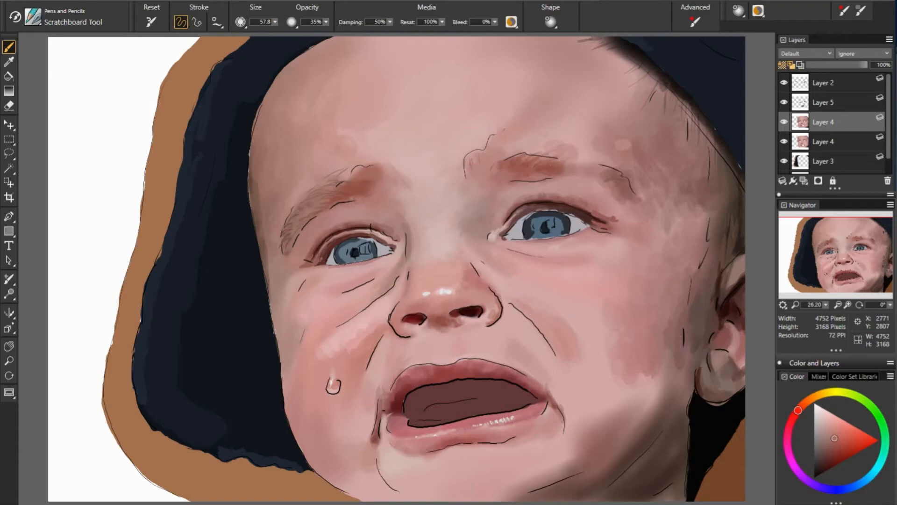
{"action": "left_click", "coordinate": [439, 326], "text": "alt"}
{"action": "left_click", "coordinate": [396, 314], "text": "alt"}
Blend the skin above the upper lip and along the crease at the mouth's left corner with sampled tones
{"action": "left_click", "coordinate": [469, 353], "text": "alt"}
{"action": "left_click", "coordinate": [394, 363], "text": "alt"}
{"action": "left_click", "coordinate": [377, 392], "text": "alt"}
{"action": "left_click", "coordinate": [380, 395], "text": "alt"}
{"action": "left_click_drag", "start_coordinate": [379, 384], "coordinate": [377, 404]}
{"action": "left_click", "coordinate": [378, 403], "text": "alt"}
{"action": "left_click", "coordinate": [372, 392], "text": "alt"}
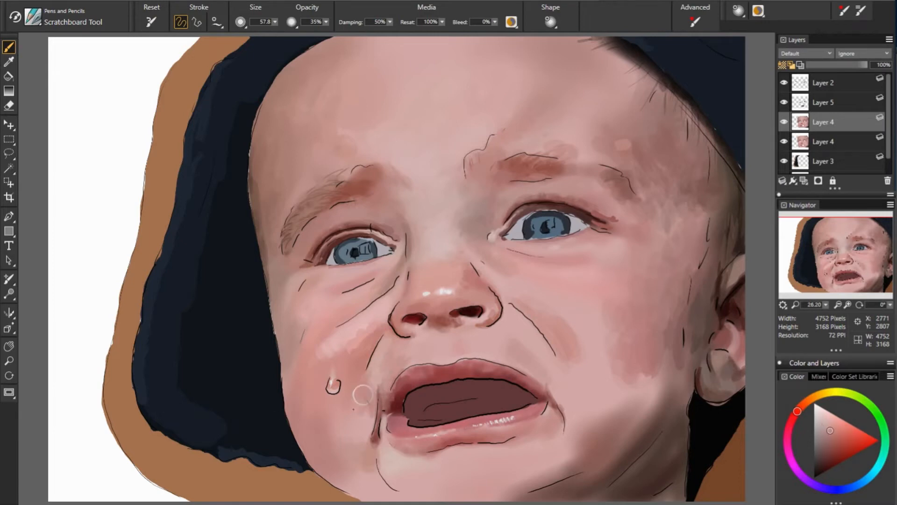
Shade the lower left edge of the jaw and chin with brownish tones sampled from the right jaw shadow
{"action": "left_click", "coordinate": [633, 424], "text": "alt"}
{"action": "left_click", "coordinate": [615, 440], "text": "alt"}
{"action": "left_click", "coordinate": [612, 463], "text": "alt"}
{"action": "left_click_drag", "start_coordinate": [350, 486], "coordinate": [383, 494]}
{"action": "left_click", "coordinate": [369, 491], "text": "alt"}
{"action": "left_click", "coordinate": [364, 478], "text": "alt"}
{"action": "left_click", "coordinate": [387, 478], "text": "alt"}
{"action": "left_click", "coordinate": [426, 462], "text": "alt"}
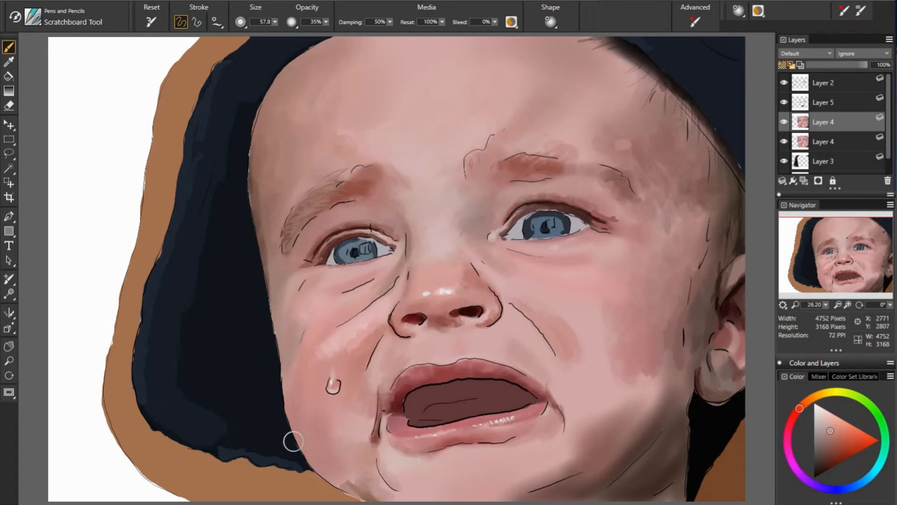
Paint the shadow below the lower lip's left end and touch up the lip's lower edge with sampled tones
{"action": "mouse_move", "coordinate": [394, 455]}
{"action": "left_mouse_down"}
{"action": "mouse_move", "coordinate": [468, 468]}
{"action": "mouse_move", "coordinate": [393, 452]}
{"action": "left_mouse_up"}
{"action": "left_click", "coordinate": [617, 480], "text": "alt"}
{"action": "left_click", "coordinate": [412, 434], "text": "alt"}
{"action": "left_click", "coordinate": [448, 441], "text": "alt"}
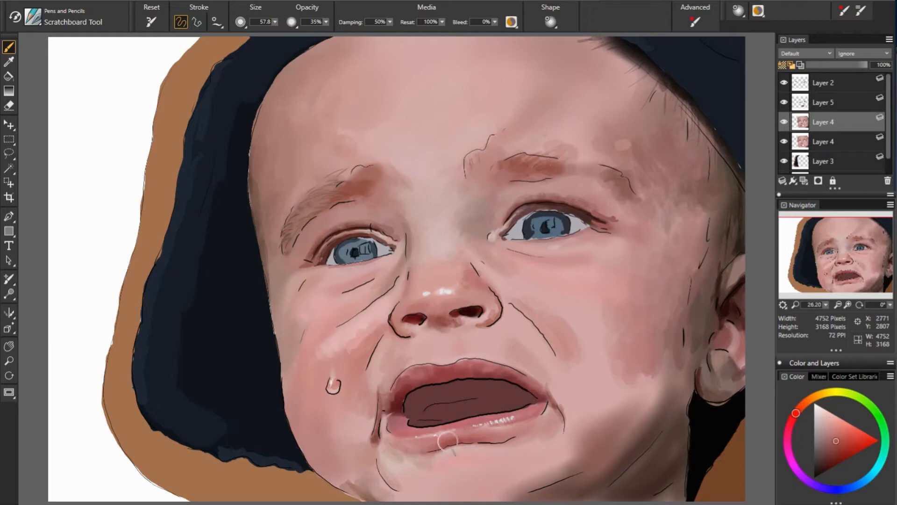
{"action": "left_click", "coordinate": [436, 448], "text": "alt"}
Shade the skin along the underside of the lower lip with tones sampled from the jaw and chin
{"action": "left_click", "coordinate": [613, 445], "text": "alt"}
{"action": "left_click_drag", "start_coordinate": [526, 434], "coordinate": [446, 451]}
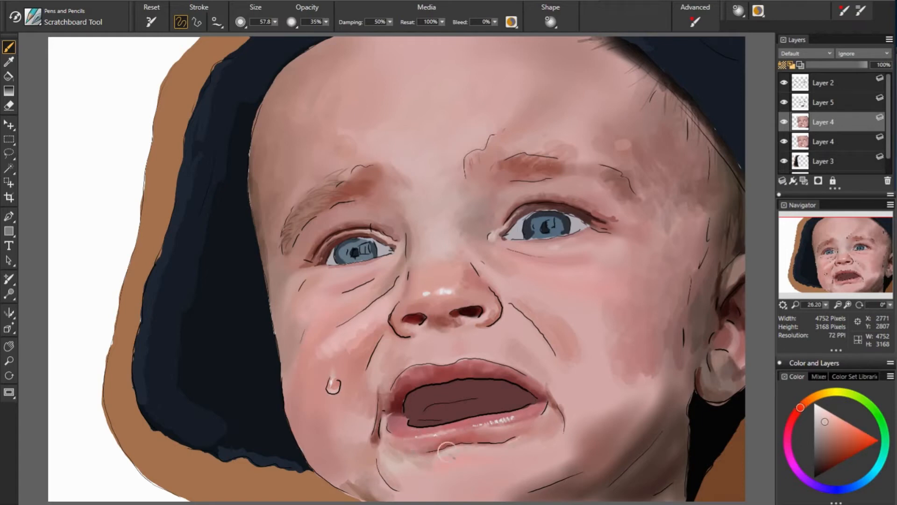
{"action": "left_click_drag", "start_coordinate": [502, 443], "coordinate": [434, 457]}
{"action": "left_click", "coordinate": [414, 458], "text": "alt"}
{"action": "left_click", "coordinate": [446, 470], "text": "alt"}
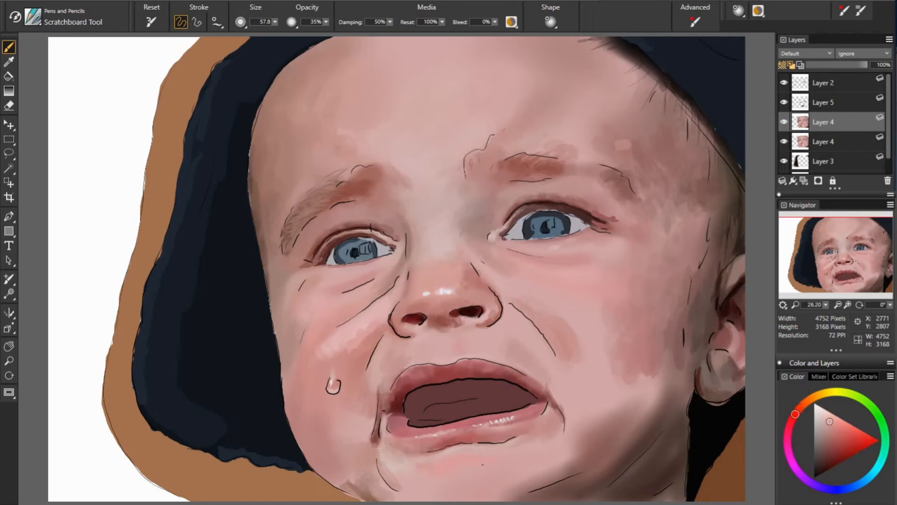
Model the chin below the mouth with sampled shadow and light skin tones
{"action": "left_click", "coordinate": [485, 474], "text": "alt"}
{"action": "mouse_move", "coordinate": [485, 475]}
{"action": "left_mouse_down"}
{"action": "mouse_move", "coordinate": [621, 475]}
{"action": "mouse_move", "coordinate": [477, 484]}
{"action": "mouse_move", "coordinate": [507, 486]}
{"action": "left_mouse_up"}
{"action": "left_click", "coordinate": [621, 477], "text": "alt"}
{"action": "left_click", "coordinate": [537, 477], "text": "alt"}
{"action": "left_click", "coordinate": [558, 467], "text": "alt"}
{"action": "left_click", "coordinate": [554, 440], "text": "alt"}
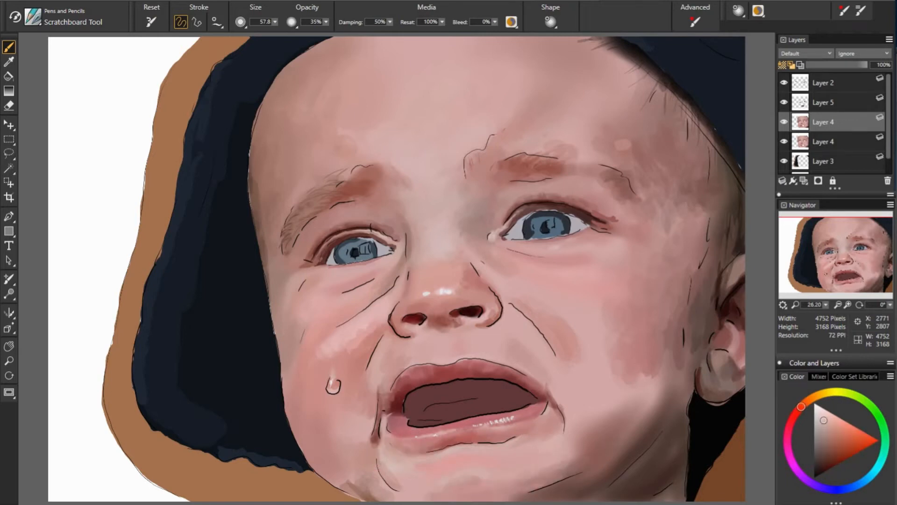
Paint the dark crease at the mouth's right corner and check the painting without Layer 2's line art
{"action": "left_click", "coordinate": [565, 423], "text": "alt"}
{"action": "left_click_drag", "start_coordinate": [563, 414], "coordinate": [567, 431]}
{"action": "left_click", "coordinate": [458, 403], "text": "alt"}
{"action": "left_click_drag", "start_coordinate": [557, 393], "coordinate": [566, 424]}
{"action": "left_click", "coordinate": [785, 83]}
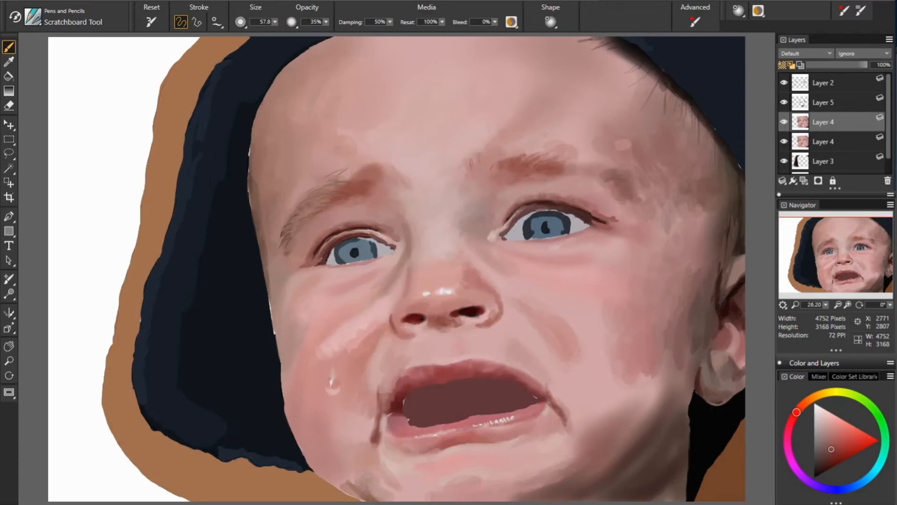
{"action": "left_click", "coordinate": [784, 83]}
Enlarge the brush to 105.6 and spread sampled pinks across the lower right cheek
{"action": "left_click", "coordinate": [599, 396], "text": "alt"}
{"action": "left_click", "coordinate": [611, 399], "text": "alt"}
{"action": "left_click_drag", "start_coordinate": [599, 396], "coordinate": [674, 393]}
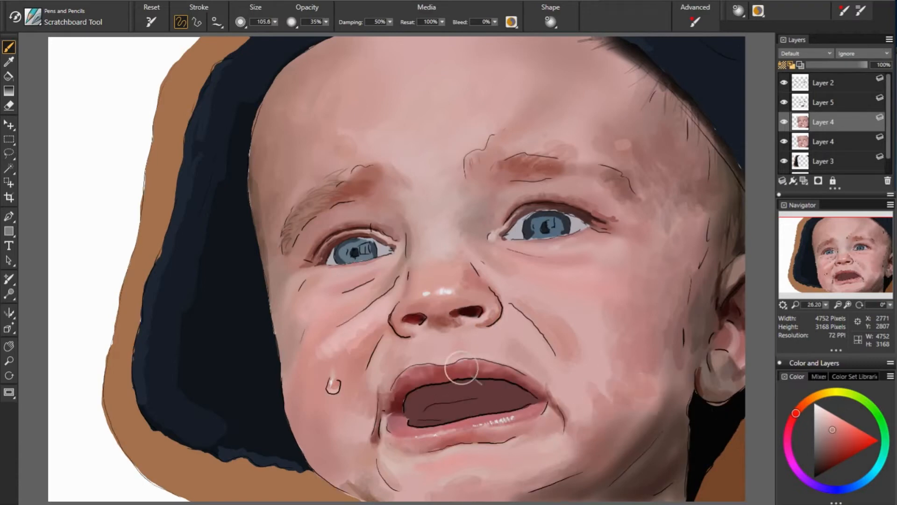
{"action": "left_click_drag", "start_coordinate": [638, 355], "coordinate": [587, 380]}
{"action": "mouse_move", "coordinate": [587, 379]}
{"action": "left_mouse_down"}
{"action": "mouse_move", "coordinate": [595, 348]}
{"action": "mouse_move", "coordinate": [639, 323]}
{"action": "left_mouse_up"}
Blend sampled tones over the upper right cheek and lighten the lower lid of the right eye, reducing the brush to 44.5
{"action": "left_click", "coordinate": [573, 300], "text": "alt"}
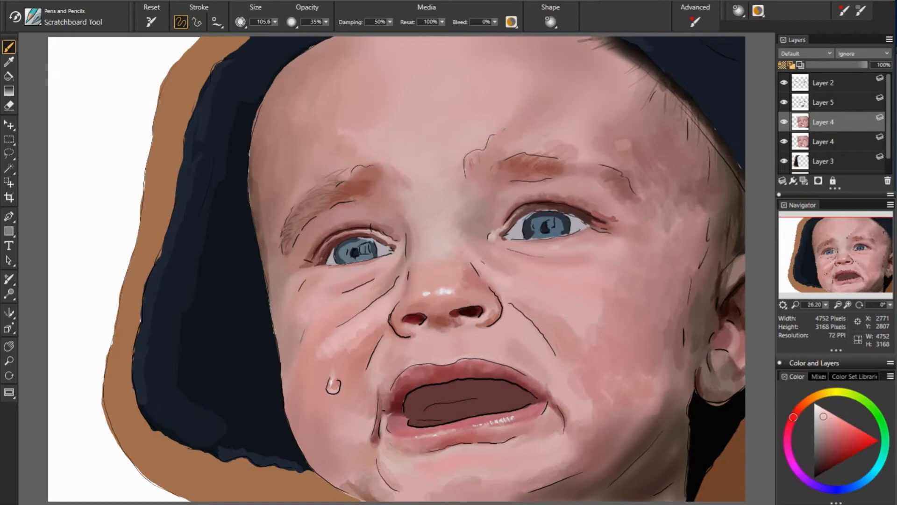
{"action": "left_click", "coordinate": [699, 290], "text": "alt"}
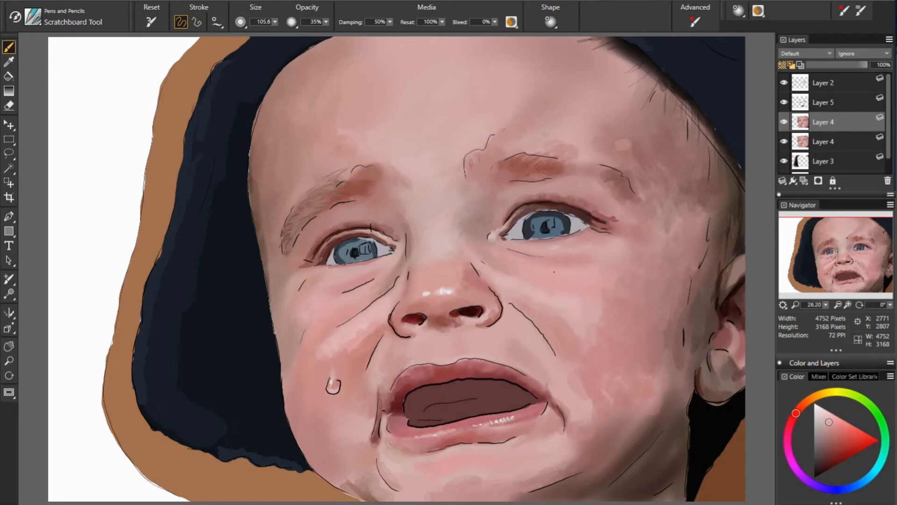
{"action": "left_click", "coordinate": [502, 294], "text": "alt"}
{"action": "left_click_drag", "start_coordinate": [584, 260], "coordinate": [567, 240]}
{"action": "left_click", "coordinate": [575, 237], "text": "alt"}
{"action": "key", "text": "bracketleft"}
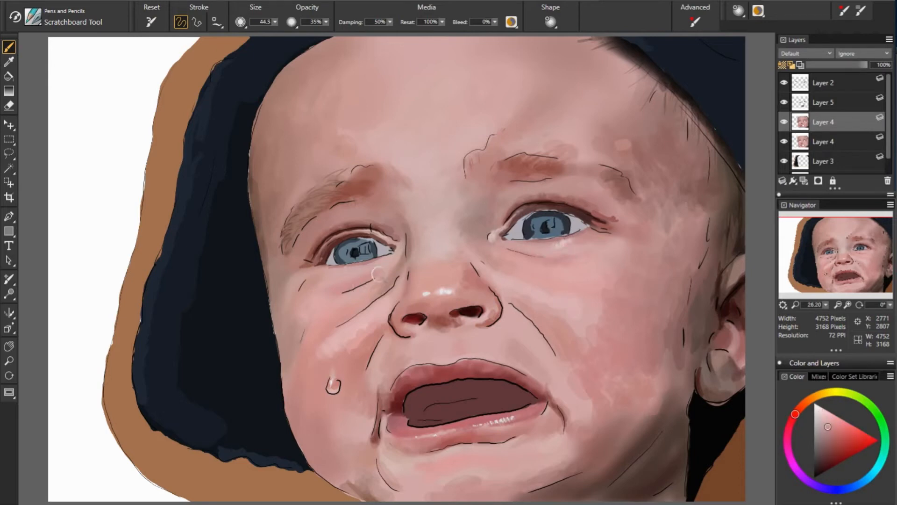
Blend sampled skin tones on Layer 4 around the inner eye corners, the nose bridge and the right brow
{"action": "left_click", "coordinate": [391, 268], "text": "alt"}
{"action": "left_click", "coordinate": [785, 82]}
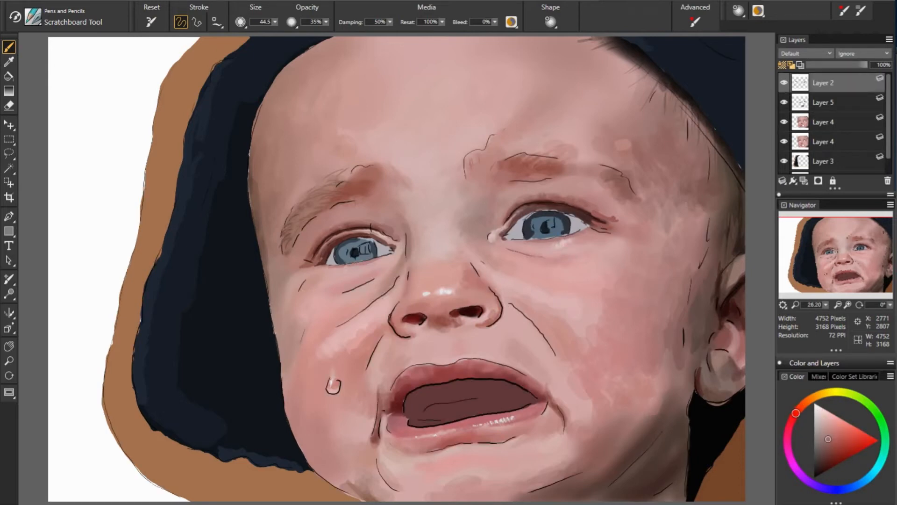
{"action": "left_click", "coordinate": [823, 122]}
{"action": "left_click", "coordinate": [489, 232], "text": "alt"}
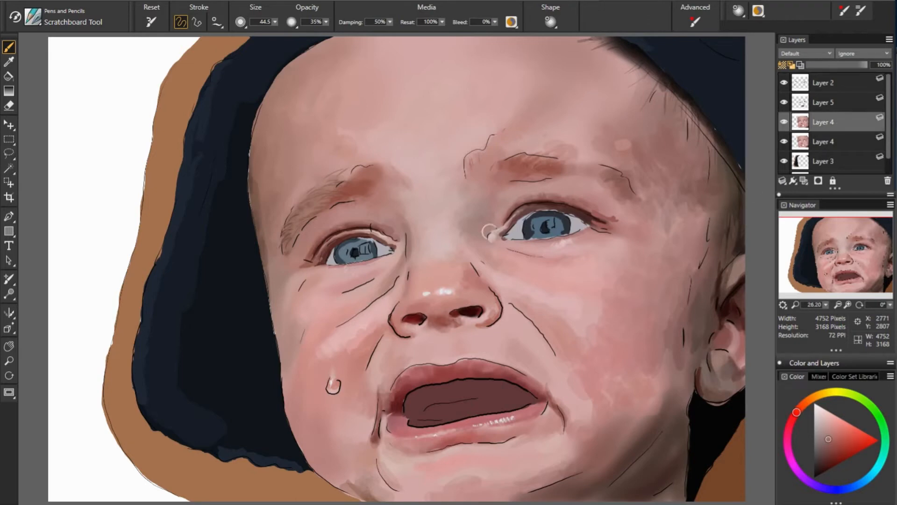
{"action": "left_click", "coordinate": [536, 181], "text": "alt"}
{"action": "left_click", "coordinate": [456, 172], "text": "alt"}
{"action": "left_click", "coordinate": [653, 187], "text": "alt"}
{"action": "left_click", "coordinate": [516, 143], "text": "alt"}
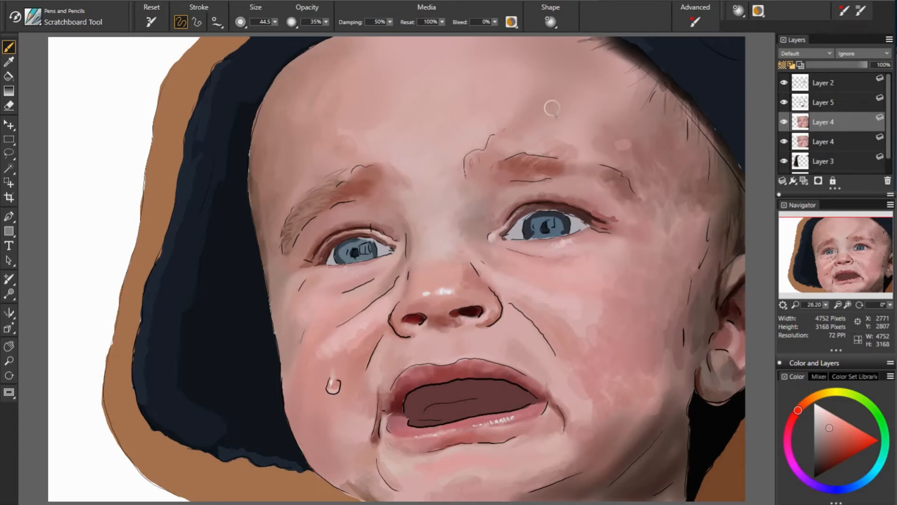
Enlarge the brush to 114.0, paint sampled tones over the forehead above the right brow, and hide Layer 2's line art
{"action": "key", "text": "bracketright"}
{"action": "left_click", "coordinate": [553, 108], "text": "alt"}
{"action": "left_click", "coordinate": [784, 122]}
{"action": "left_click", "coordinate": [784, 122]}
{"action": "left_click", "coordinate": [784, 122]}
{"action": "left_click", "coordinate": [785, 122]}
{"action": "left_click", "coordinate": [593, 127], "text": "alt"}
{"action": "left_click", "coordinate": [673, 61], "text": "alt"}
{"action": "mouse_move", "coordinate": [531, 83]}
{"action": "left_mouse_down"}
{"action": "mouse_move", "coordinate": [586, 69]}
{"action": "mouse_move", "coordinate": [553, 68]}
{"action": "mouse_move", "coordinate": [587, 75]}
{"action": "left_mouse_up"}
{"action": "left_click", "coordinate": [457, 106], "text": "alt"}
{"action": "left_click", "coordinate": [784, 83]}
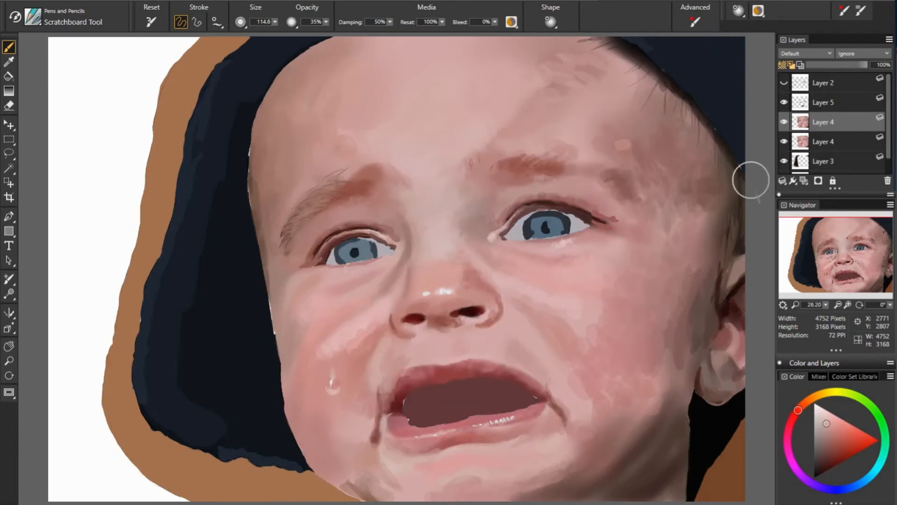
Reduce the brush to 24.1 and deepen the upper lip and the mouth's left corner with sampled dark reds
{"action": "key", "text": "bracketleft"}
{"action": "left_click", "coordinate": [432, 377], "text": "alt"}
{"action": "left_click", "coordinate": [398, 402], "text": "alt"}
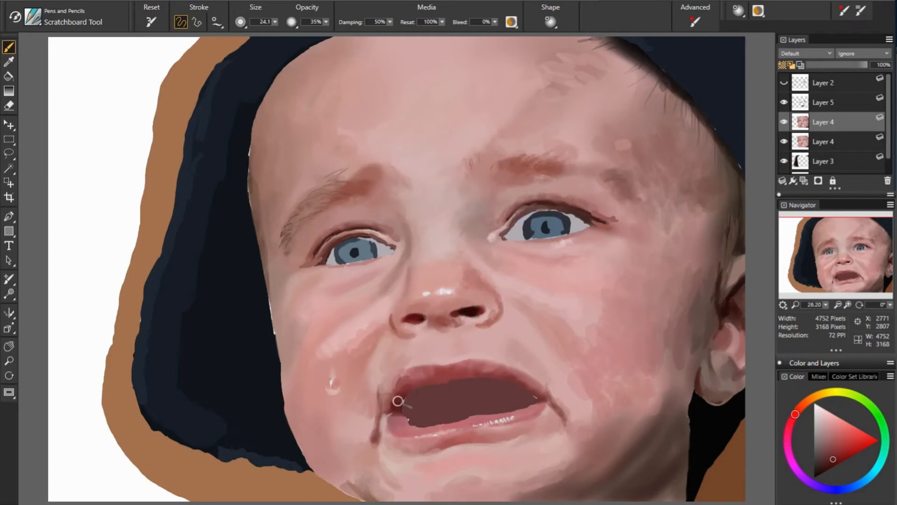
Touch up the lower right cheek with sampled tones and compare the painting with and without Layer 2's line art
{"action": "left_click", "coordinate": [612, 419], "text": "alt"}
{"action": "left_click", "coordinate": [616, 398], "text": "alt"}
{"action": "left_click", "coordinate": [785, 83]}
{"action": "left_click", "coordinate": [784, 83]}
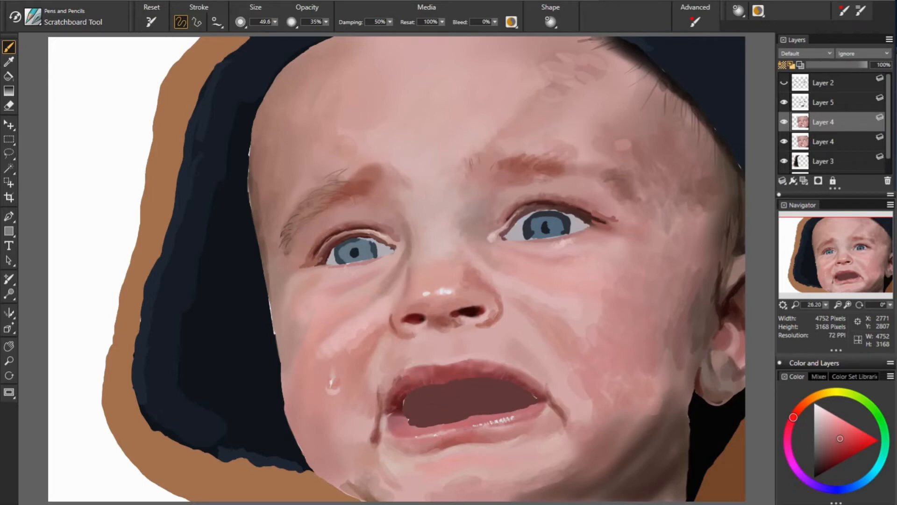
Refine the lower lip and its left corner with sampled reds and light pinks, using a 49.6 brush
{"action": "left_click", "coordinate": [397, 404], "text": "alt"}
{"action": "left_click", "coordinate": [395, 433], "text": "alt"}
{"action": "left_click", "coordinate": [506, 428], "text": "alt"}
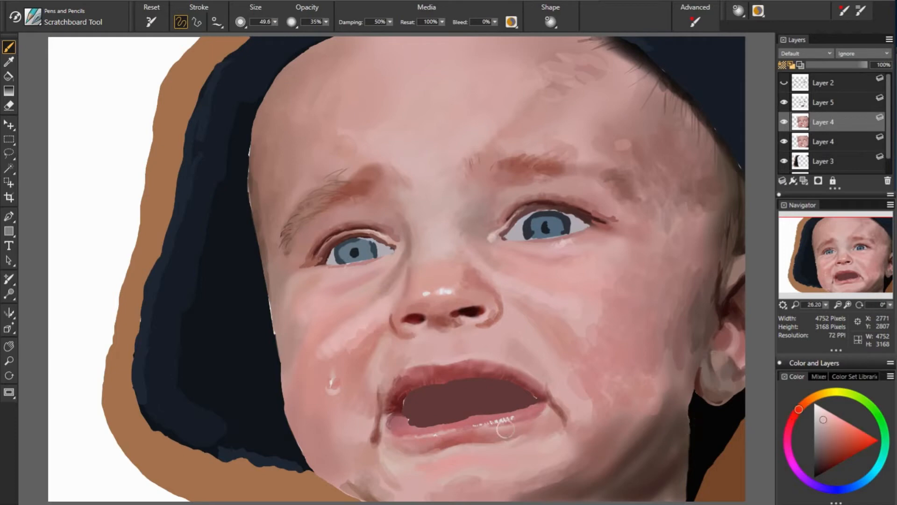
{"action": "left_click", "coordinate": [531, 420], "text": "alt"}
{"action": "left_click", "coordinate": [533, 421], "text": "alt"}
{"action": "left_click", "coordinate": [463, 431], "text": "alt"}
{"action": "left_click", "coordinate": [419, 450], "text": "alt"}
Enlarge the brush to 159.8 and model the lower left jaw and cheek with sampled shadow and pink tones
{"action": "left_click", "coordinate": [634, 481], "text": "alt"}
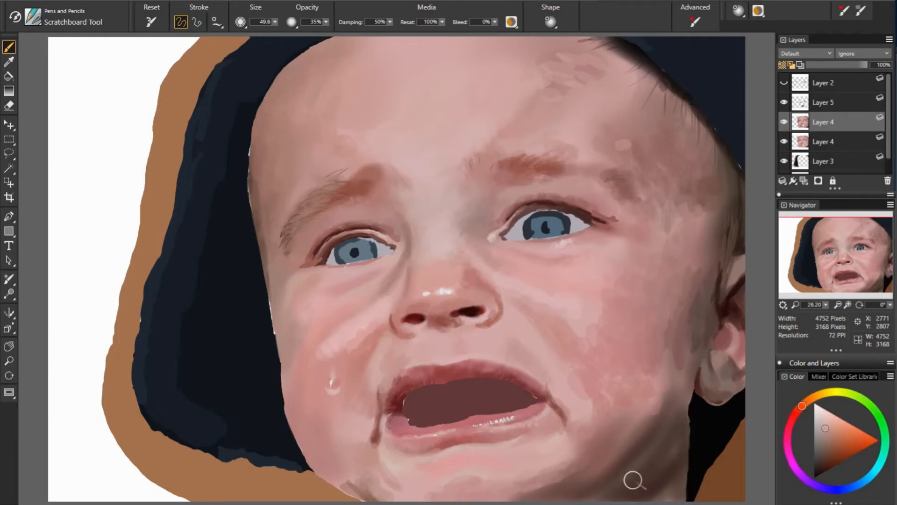
{"action": "key", "text": "bracketright"}
{"action": "key", "text": "bracketright"}
{"action": "key", "text": "bracketright"}
{"action": "mouse_move", "coordinate": [337, 484]}
{"action": "left_mouse_down"}
{"action": "mouse_move", "coordinate": [358, 462]}
{"action": "mouse_move", "coordinate": [324, 458]}
{"action": "left_mouse_up"}
{"action": "left_click", "coordinate": [357, 463], "text": "alt"}
{"action": "left_click", "coordinate": [355, 461], "text": "alt"}
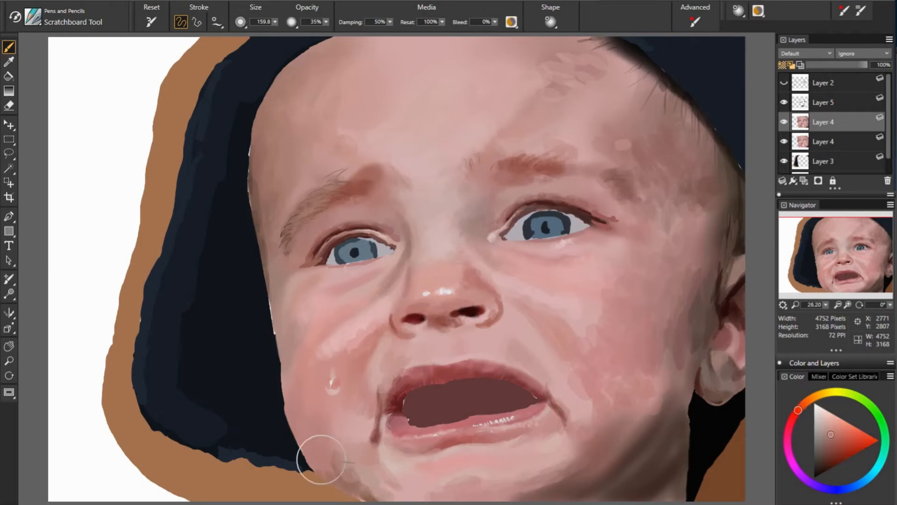
{"action": "left_click", "coordinate": [295, 424], "text": "alt"}
{"action": "left_click_drag", "start_coordinate": [310, 423], "coordinate": [317, 428]}
Reduce the brush to 80.2 and blend sampled pinks over the left cheek up to the area below the left eye
{"action": "left_click", "coordinate": [418, 434], "text": "alt"}
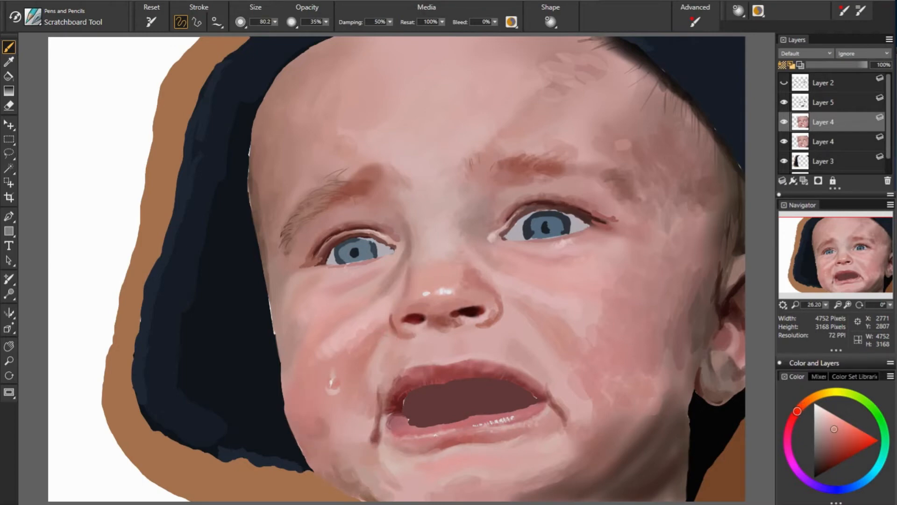
{"action": "left_click", "coordinate": [366, 329], "text": "alt"}
{"action": "left_click", "coordinate": [319, 358], "text": "alt"}
{"action": "left_click", "coordinate": [307, 281], "text": "alt"}
{"action": "left_click_drag", "start_coordinate": [586, 277], "coordinate": [580, 276]}
{"action": "left_click", "coordinate": [303, 292], "text": "alt"}
{"action": "left_click_drag", "start_coordinate": [299, 268], "coordinate": [309, 266]}
{"action": "left_click", "coordinate": [310, 262], "text": "alt"}
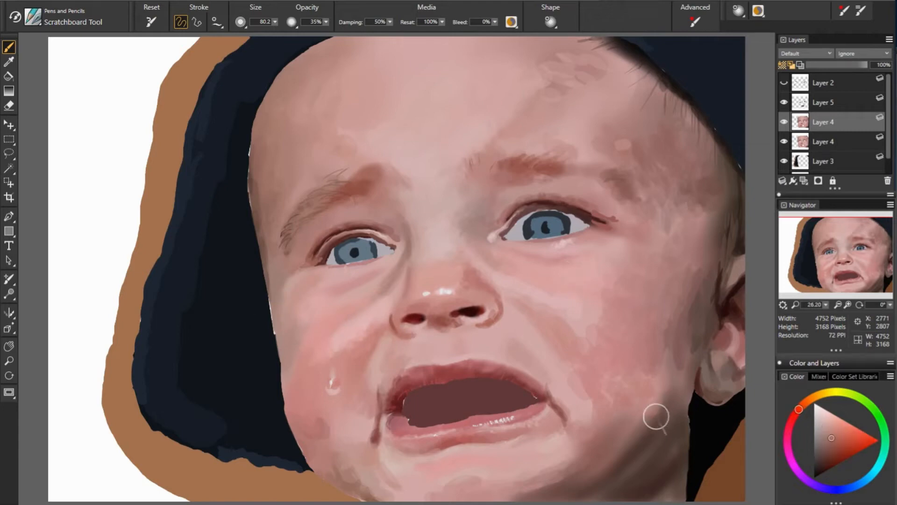
Soften the nostrils and the underside of the nose with sampled reddish tones
{"action": "left_click", "coordinate": [475, 312], "text": "alt"}
{"action": "left_click", "coordinate": [417, 318], "text": "alt"}
{"action": "left_click_drag", "start_coordinate": [408, 320], "coordinate": [402, 320]}
{"action": "left_click", "coordinate": [435, 315], "text": "alt"}
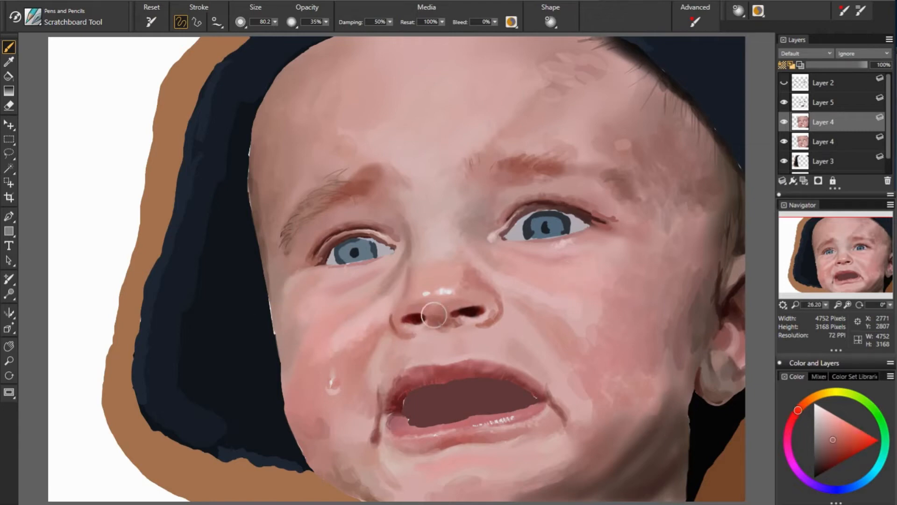
{"action": "left_click", "coordinate": [467, 224], "text": "alt"}
{"action": "left_click", "coordinate": [330, 252], "text": "alt"}
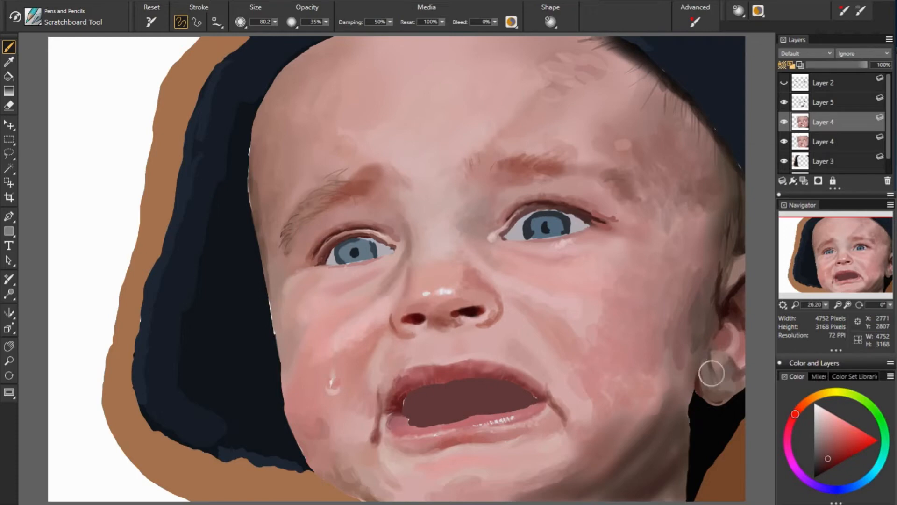
Delete the lower of the two Layer 4 layers and, on Layer 5, paint the mouth cavity near-black around a dark red tongue
{"action": "left_click", "coordinate": [847, 144]}
{"action": "key", "text": "Delete"}
{"action": "left_click", "coordinate": [835, 102]}
{"action": "left_click", "coordinate": [711, 430], "text": "alt"}
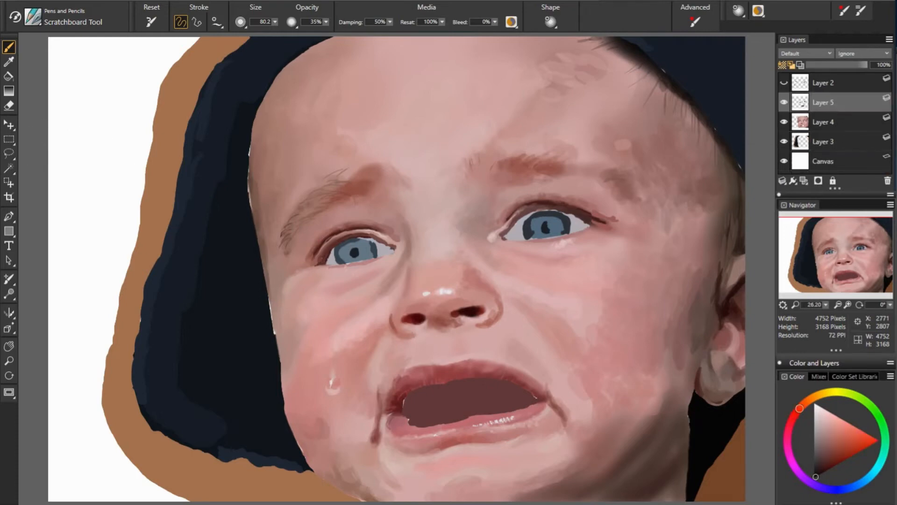
{"action": "left_click_drag", "start_coordinate": [423, 392], "coordinate": [481, 392]}
{"action": "left_click", "coordinate": [391, 405], "text": "alt"}
{"action": "mouse_move", "coordinate": [431, 414]}
{"action": "left_mouse_down"}
{"action": "mouse_move", "coordinate": [518, 406]}
{"action": "mouse_move", "coordinate": [439, 413]}
{"action": "left_mouse_up"}
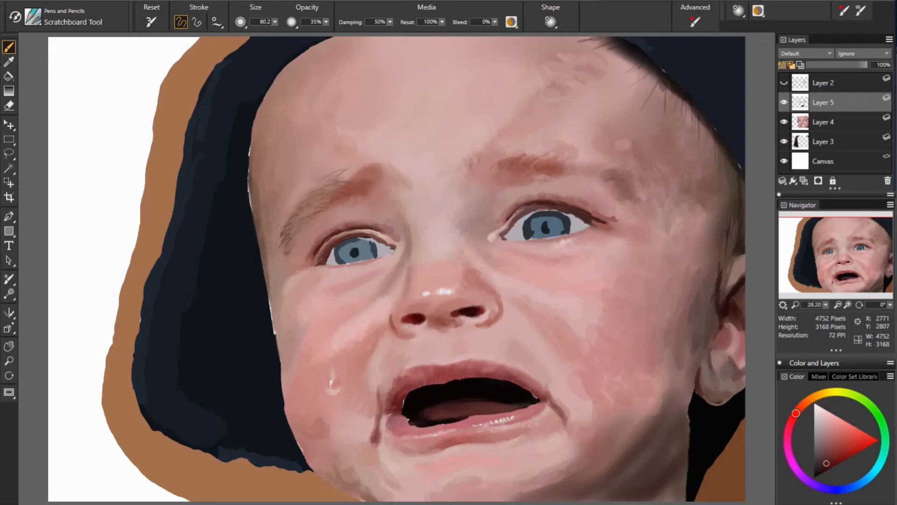
Paint a light pink gum highlight along the lower left inside of the mouth
{"action": "left_click", "coordinate": [660, 420], "text": "alt"}
{"action": "left_click", "coordinate": [796, 412]}
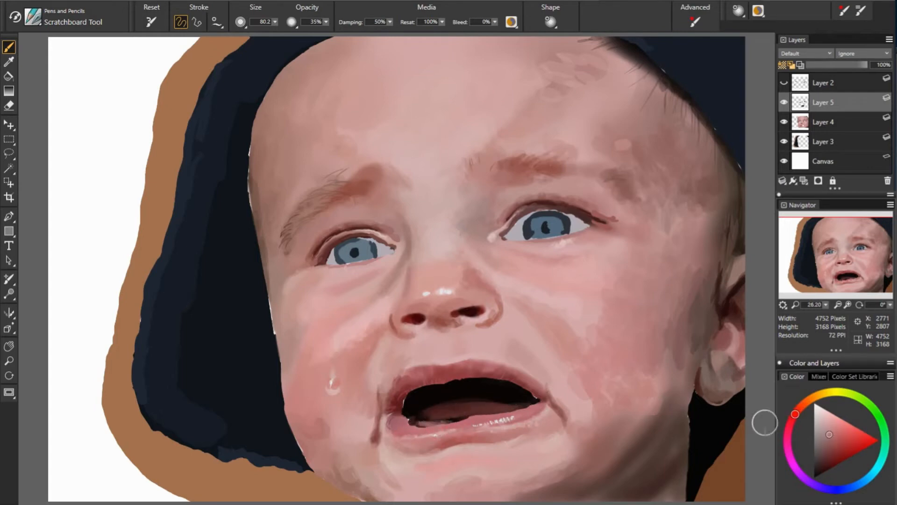
{"action": "mouse_move", "coordinate": [426, 423]}
{"action": "left_mouse_down"}
{"action": "mouse_move", "coordinate": [416, 408]}
{"action": "mouse_move", "coordinate": [446, 425]}
{"action": "left_mouse_up"}
{"action": "left_click", "coordinate": [824, 466]}
{"action": "left_click", "coordinate": [432, 410], "text": "alt"}
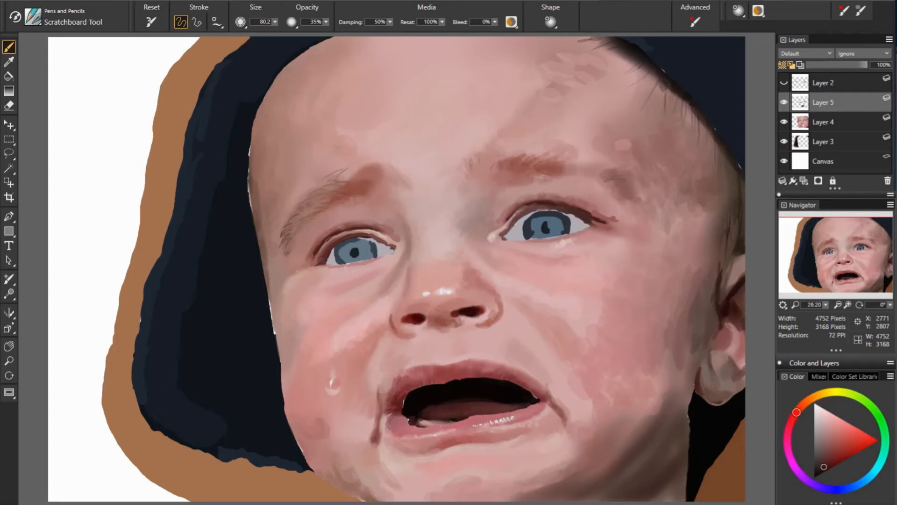
Shade the tongue with sampled dark reds and add lighter pink marks on its surface
{"action": "left_click", "coordinate": [525, 411], "text": "alt"}
{"action": "left_click_drag", "start_coordinate": [547, 403], "coordinate": [473, 408]}
{"action": "left_click", "coordinate": [415, 409], "text": "alt"}
{"action": "left_click", "coordinate": [504, 420], "text": "alt"}
{"action": "left_click", "coordinate": [462, 410], "text": "alt"}
{"action": "left_click_drag", "start_coordinate": [475, 406], "coordinate": [479, 399]}
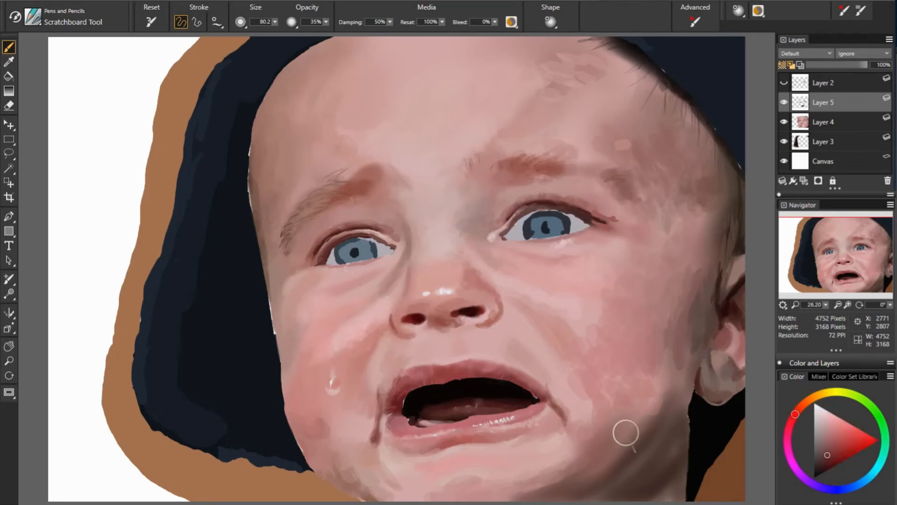
Paint the inner corner of the left eye with sampled tones
{"action": "left_click", "coordinate": [414, 267], "text": "alt"}
{"action": "left_click", "coordinate": [376, 295], "text": "alt"}
{"action": "left_click_drag", "start_coordinate": [401, 246], "coordinate": [393, 247]}
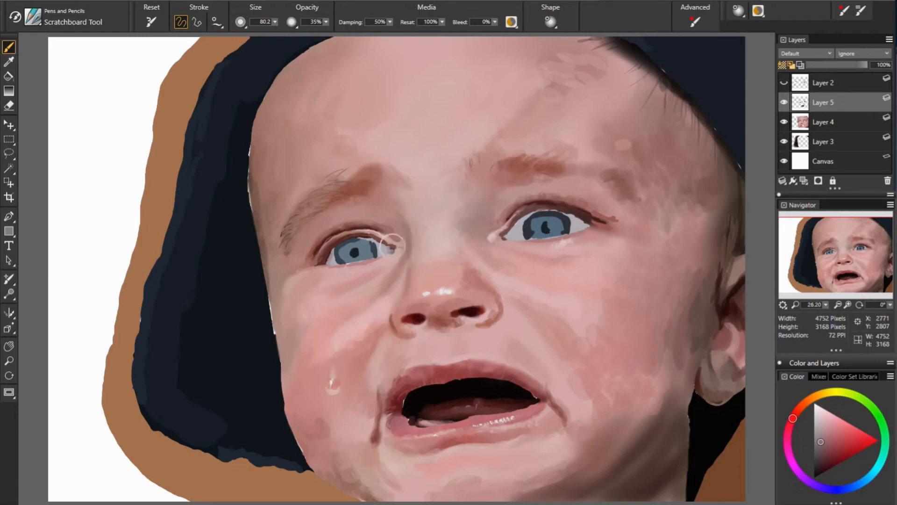
{"action": "left_click", "coordinate": [385, 248], "text": "alt"}
Guided by Layer 2's line art, add pale blue reflections to both irises with a 13.8 brush and brighten the cheek tear on Layer 4
{"action": "left_click", "coordinate": [785, 83]}
{"action": "key", "text": "bracketleft"}
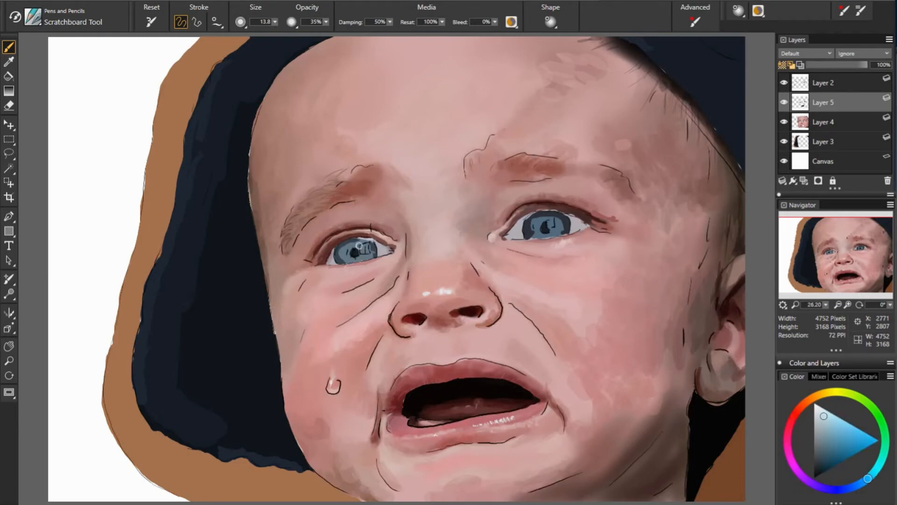
{"action": "left_click", "coordinate": [368, 247], "text": "alt"}
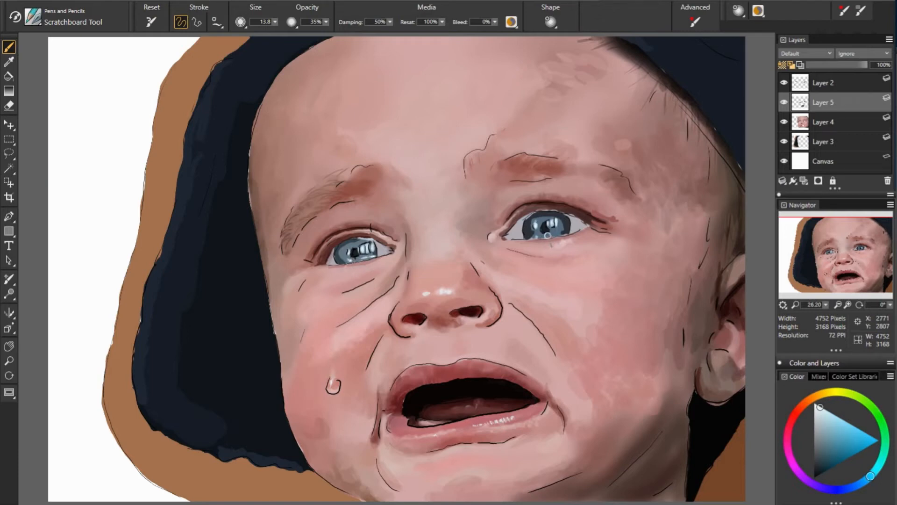
{"action": "left_click", "coordinate": [824, 121]}
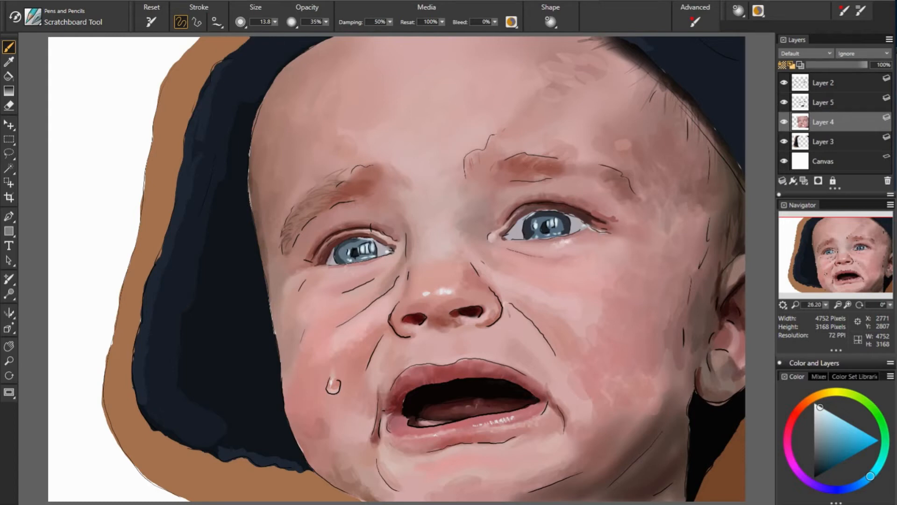
{"action": "left_click", "coordinate": [785, 83]}
Enlarge the brush to 69.1 and blend sampled dark reds over the tongue and mouth interior on Layer 5
{"action": "left_click", "coordinate": [824, 103]}
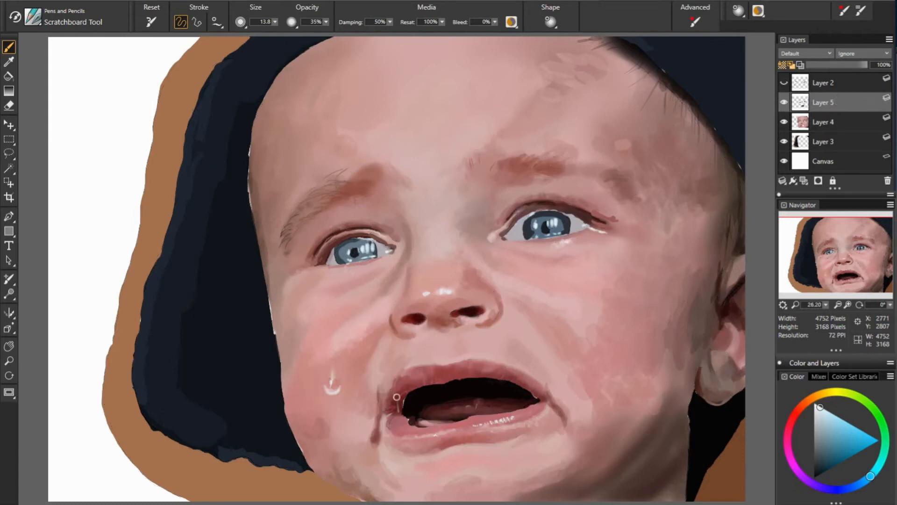
{"action": "left_click", "coordinate": [397, 403], "text": "alt"}
{"action": "key", "text": "bracketright"}
{"action": "left_click", "coordinate": [498, 395], "text": "alt"}
{"action": "left_click", "coordinate": [489, 411], "text": "alt"}
{"action": "left_click", "coordinate": [488, 410], "text": "alt"}
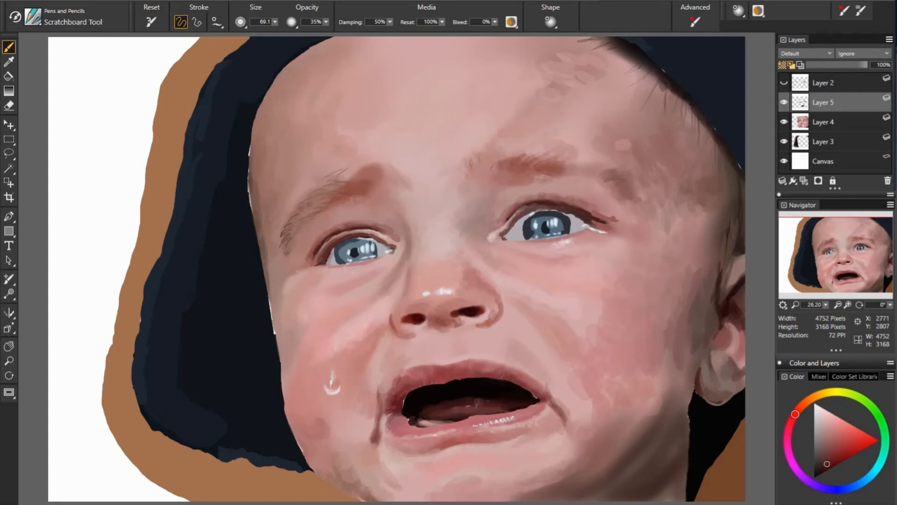
Add small wet highlights to the tongue with a sampled pale blue and a 17.1 brush
{"action": "left_click", "coordinate": [555, 225], "text": "alt"}
{"action": "key", "text": "bracketleft"}
{"action": "left_click_drag", "start_coordinate": [472, 408], "coordinate": [482, 413]}
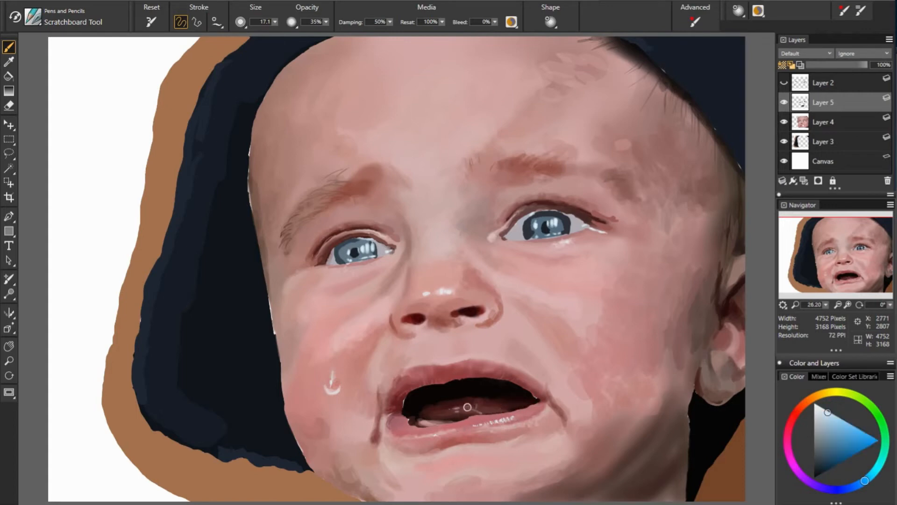
Texture the upper lip on Layer 4 with sampled light pinks at brush size 35.2 and refine the lips' right edge
{"action": "left_click", "coordinate": [547, 429], "text": "alt"}
{"action": "left_click", "coordinate": [836, 127]}
{"action": "left_click", "coordinate": [420, 369], "text": "alt"}
{"action": "key", "text": "bracketright"}
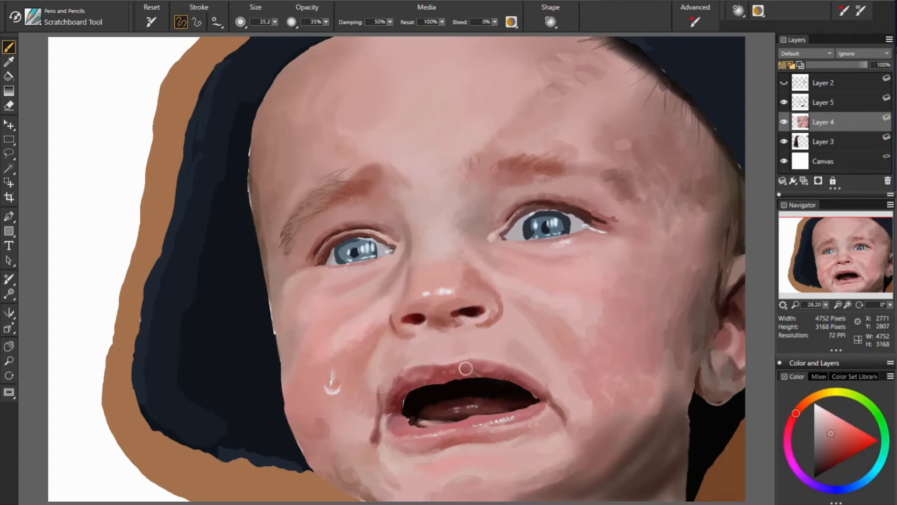
{"action": "left_click", "coordinate": [517, 410], "text": "alt"}
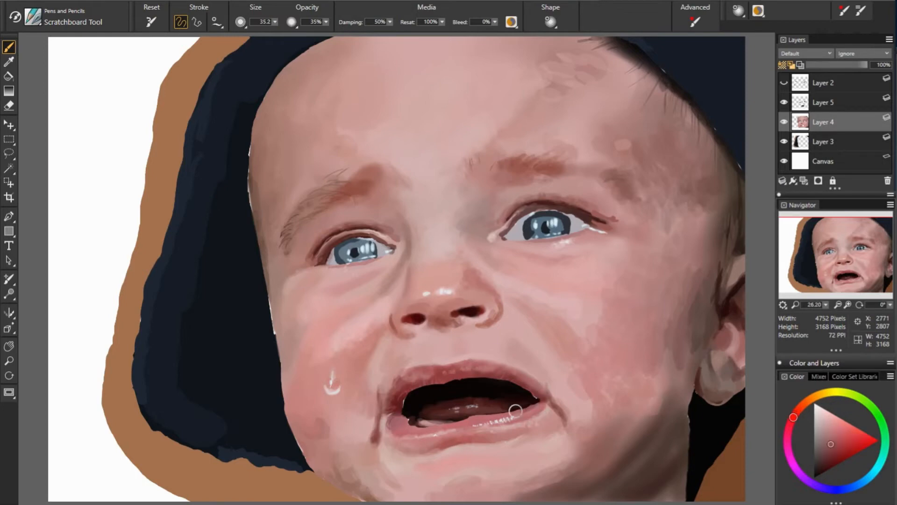
{"action": "left_click", "coordinate": [535, 381], "text": "alt"}
{"action": "left_click", "coordinate": [539, 384], "text": "alt"}
{"action": "left_click", "coordinate": [540, 377], "text": "alt"}
Enlarge the brush to 115.3 and blend sampled pinks over the right cheek beside the mouth
{"action": "key", "text": "bracketright"}
{"action": "key", "text": "bracketright"}
{"action": "key", "text": "bracketright"}
{"action": "key", "text": "bracketright"}
{"action": "key", "text": "bracketright"}
{"action": "left_click", "coordinate": [427, 378], "text": "alt"}
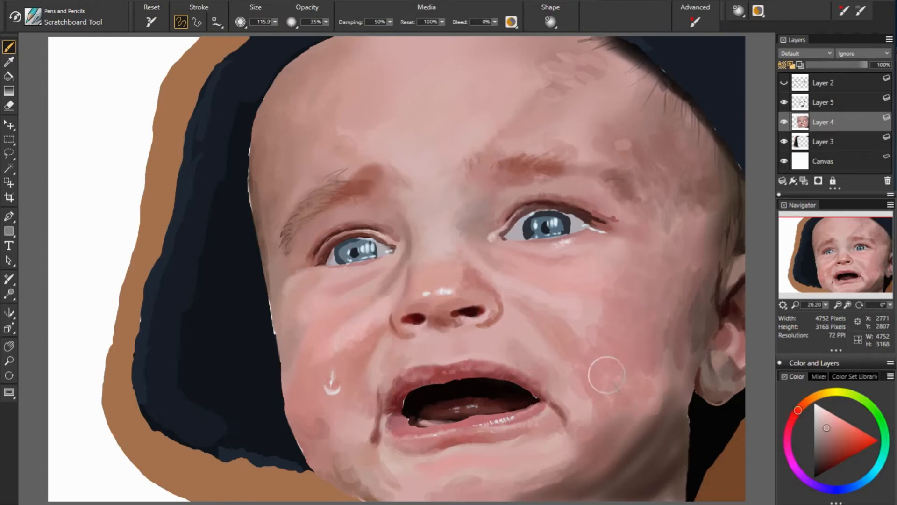
{"action": "left_click", "coordinate": [607, 375], "text": "alt"}
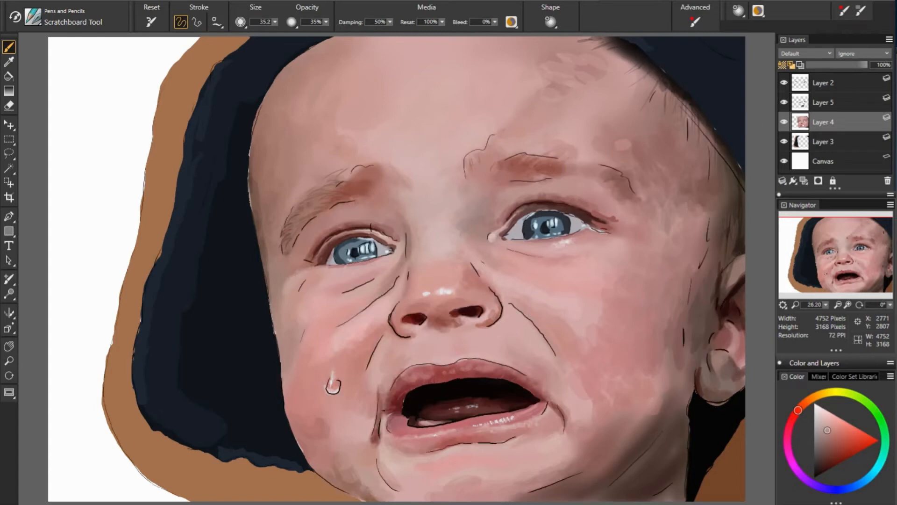
With the line art shown and a 35.2 brush, darken the right cheek fold, the nostril wing and the teardrop's edge
{"action": "left_click", "coordinate": [516, 304], "text": "alt"}
{"action": "left_click", "coordinate": [830, 439]}
{"action": "left_click", "coordinate": [494, 318], "text": "alt"}
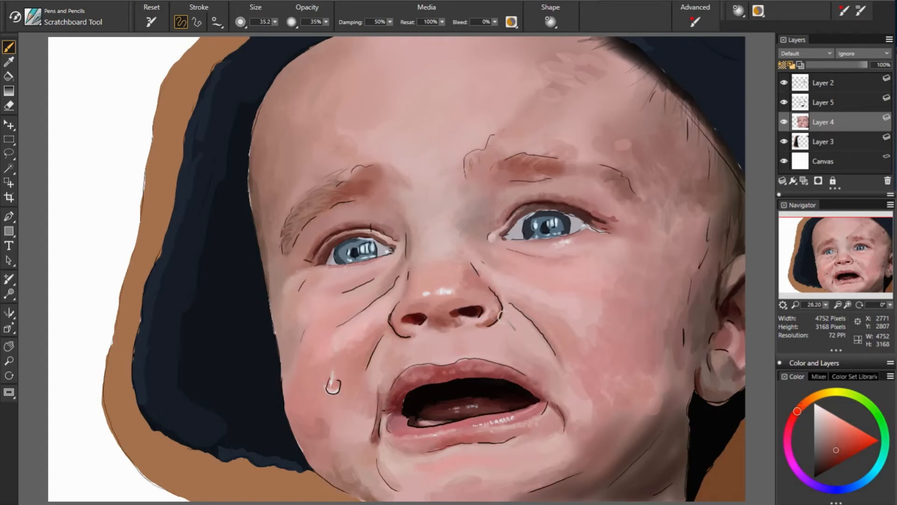
{"action": "left_click", "coordinate": [328, 386], "text": "alt"}
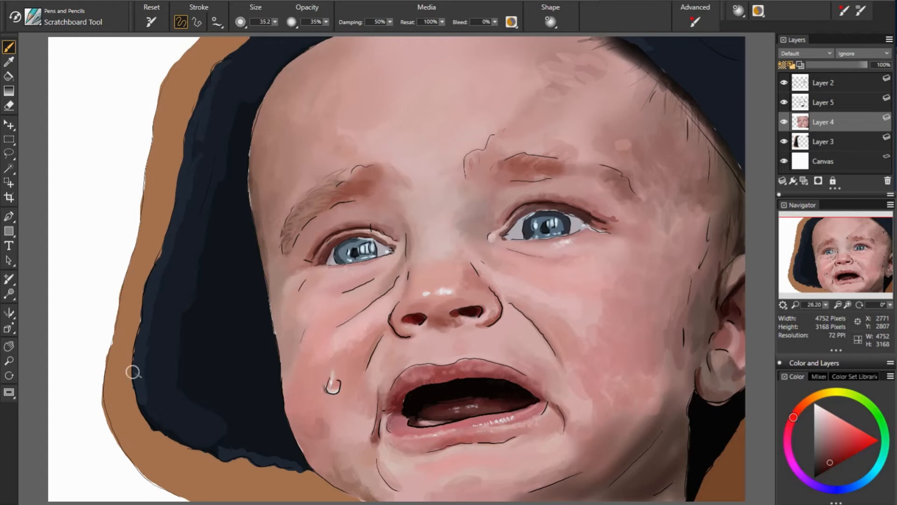
Hide Layer 2's line art and cover the pale gaps at the mouth's lower left inner edge on Layer 5
{"action": "left_click", "coordinate": [784, 83]}
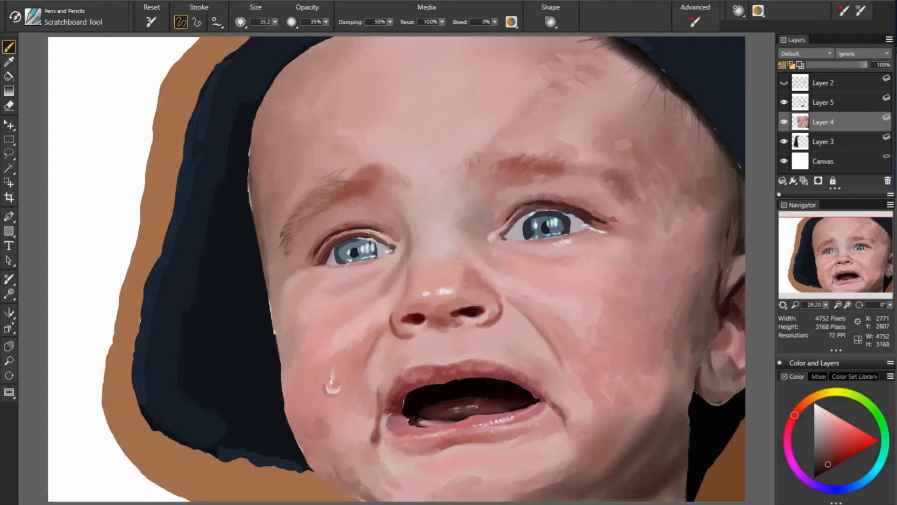
{"action": "left_click", "coordinate": [823, 102]}
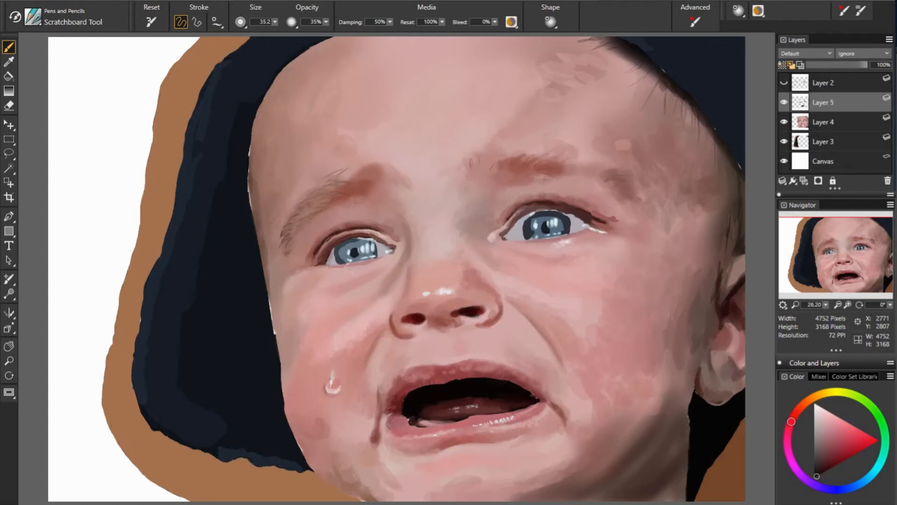
{"action": "left_click", "coordinate": [414, 418], "text": "alt"}
On Layer 4, paint over the white gaps between face and hood along the left face edge and the right hairline
{"action": "left_click", "coordinate": [838, 124]}
{"action": "left_click", "coordinate": [256, 151], "text": "alt"}
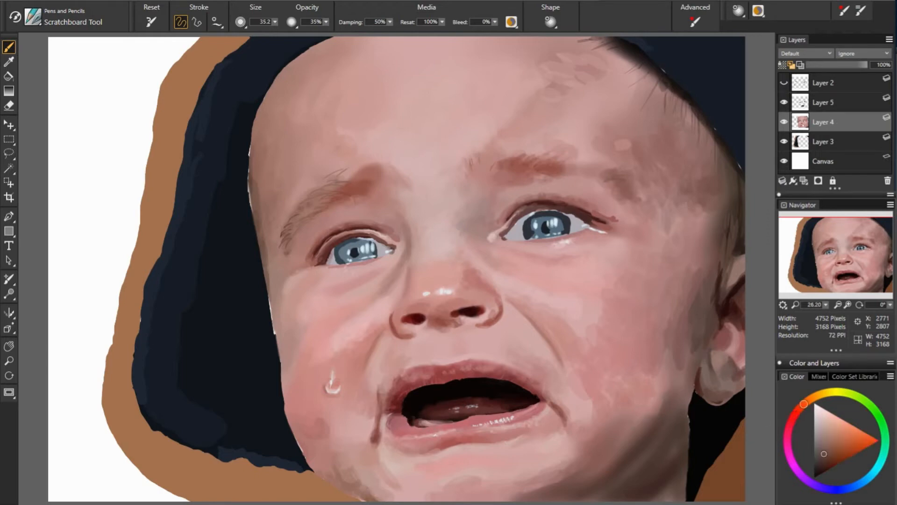
{"action": "left_click_drag", "start_coordinate": [249, 149], "coordinate": [283, 375]}
{"action": "left_click", "coordinate": [739, 164], "text": "alt"}
{"action": "left_click_drag", "start_coordinate": [714, 133], "coordinate": [741, 178]}
Close the gap along the lower left jaw with a sampled skin tone and turn Preserve Transparency back on for Layer 4
{"action": "key", "text": "bracketright"}
{"action": "left_click", "coordinate": [550, 428], "text": "alt"}
{"action": "key", "text": "bracketleft"}
{"action": "mouse_move", "coordinate": [297, 434]}
{"action": "left_mouse_down"}
{"action": "mouse_move", "coordinate": [317, 466]}
{"action": "mouse_move", "coordinate": [363, 496]}
{"action": "left_mouse_up"}
{"action": "left_click", "coordinate": [783, 65]}
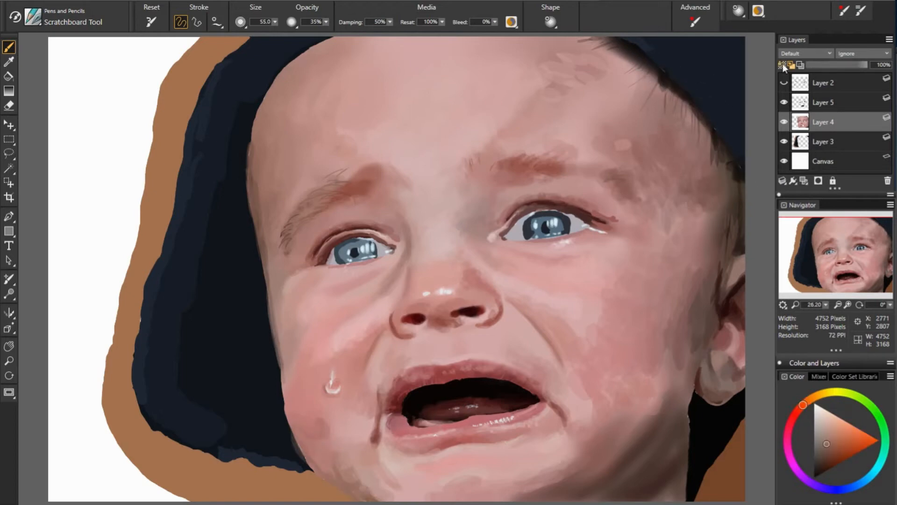
Deepen the right nostril with a near-black red, reduce the brush size to about 25.8 and show Layer 2's line art
{"action": "left_click", "coordinate": [519, 392], "text": "alt"}
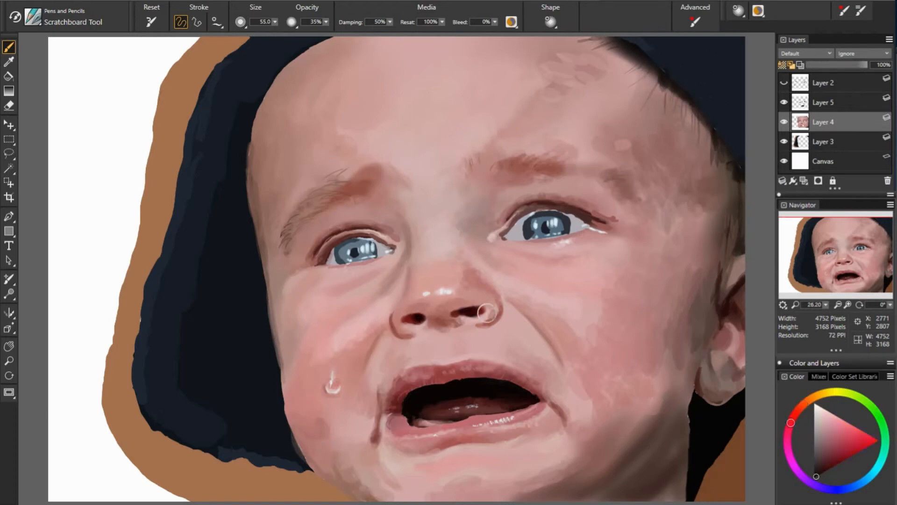
{"action": "left_click", "coordinate": [816, 481]}
{"action": "key", "text": "bracketleft"}
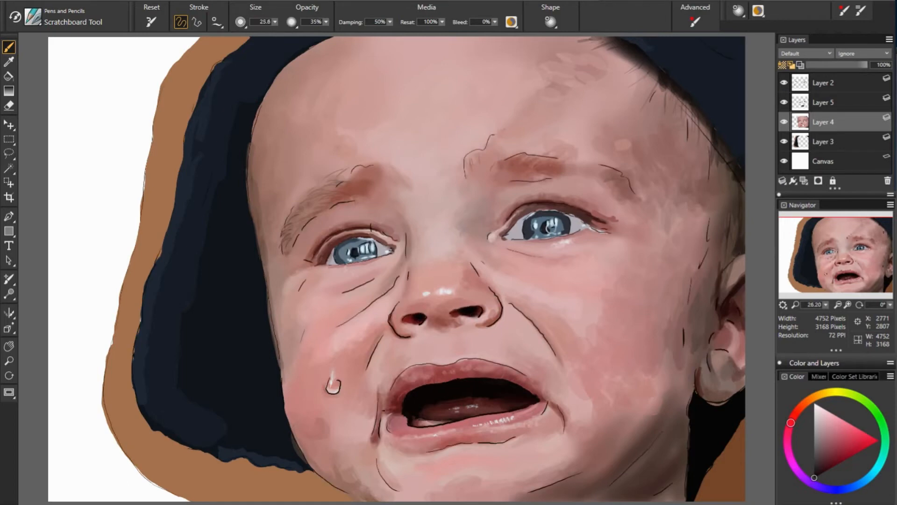
On Layer 5, repaint the irises and pupils of both eyes with blues sampled from the right eye
{"action": "left_click", "coordinate": [546, 227], "text": "alt"}
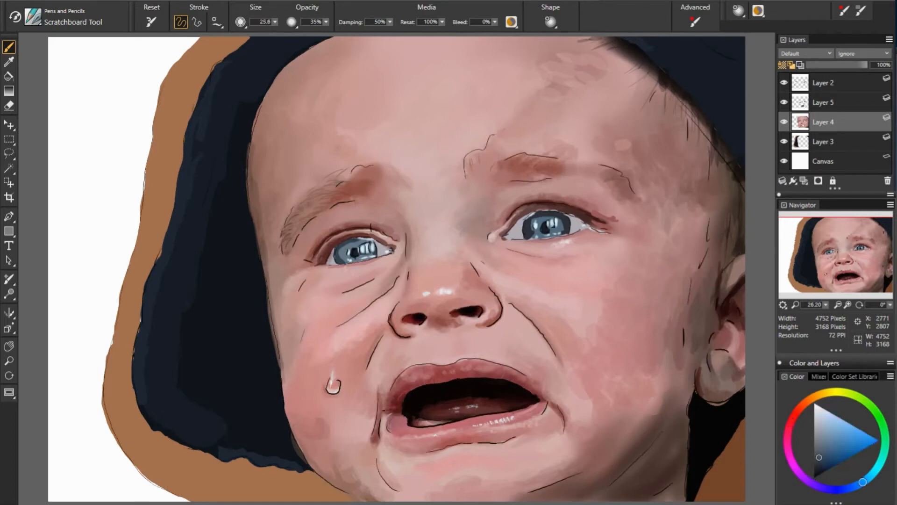
{"action": "left_click", "coordinate": [823, 101]}
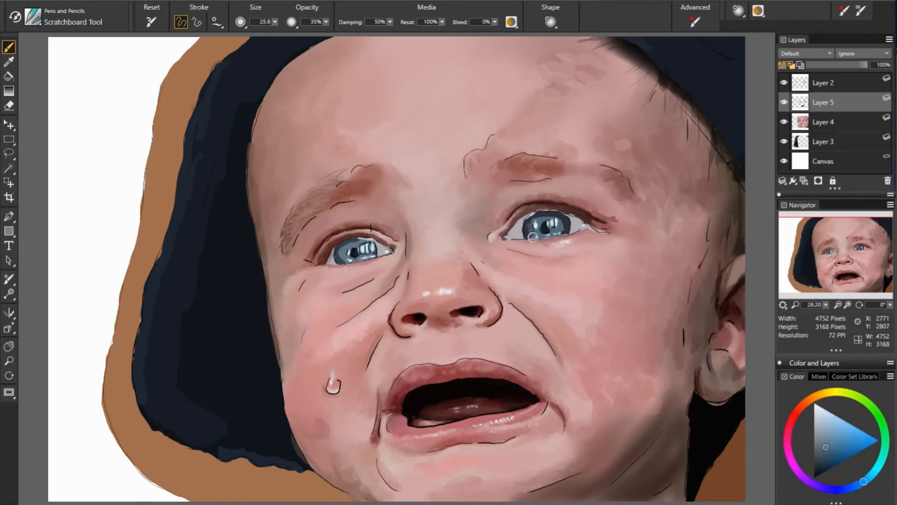
{"action": "left_click", "coordinate": [544, 228], "text": "alt"}
{"action": "left_click_drag", "start_coordinate": [541, 223], "coordinate": [543, 228]}
{"action": "left_click_drag", "start_coordinate": [354, 249], "coordinate": [357, 256]}
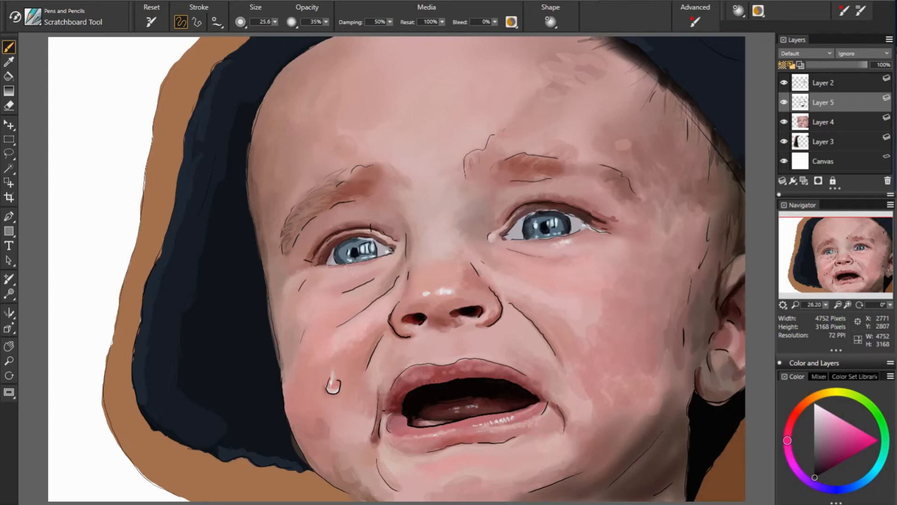
Deepen the pupils and dark iris shading in both eyes with sampled dark blues on Layer 5
{"action": "left_click", "coordinate": [355, 255], "text": "alt"}
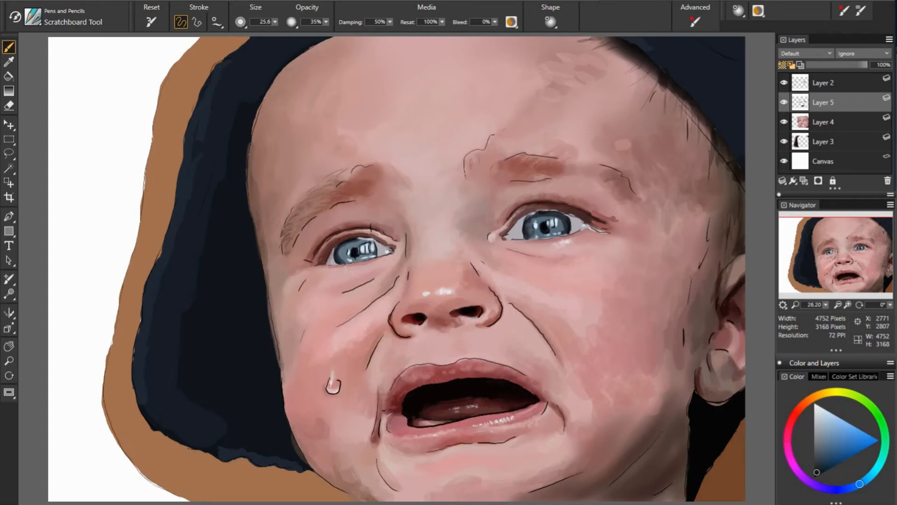
{"action": "left_click", "coordinate": [348, 252], "text": "alt"}
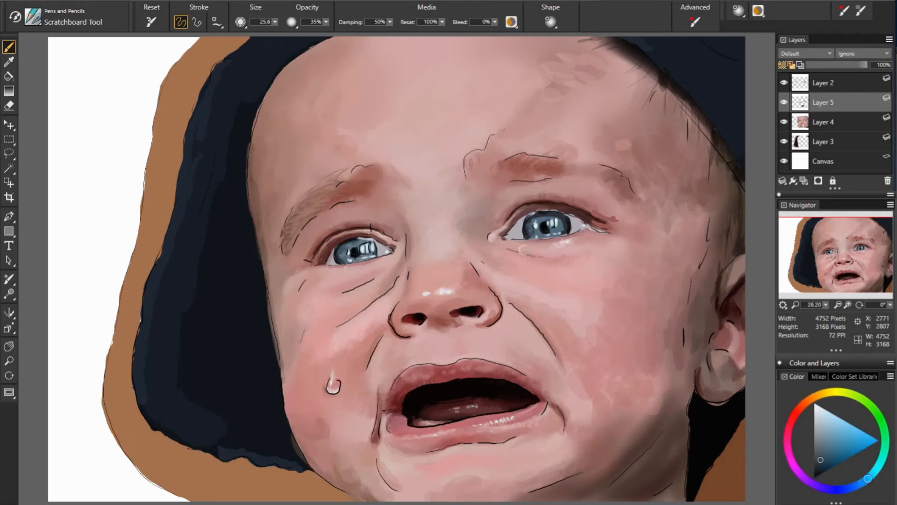
{"action": "left_click", "coordinate": [542, 227], "text": "alt"}
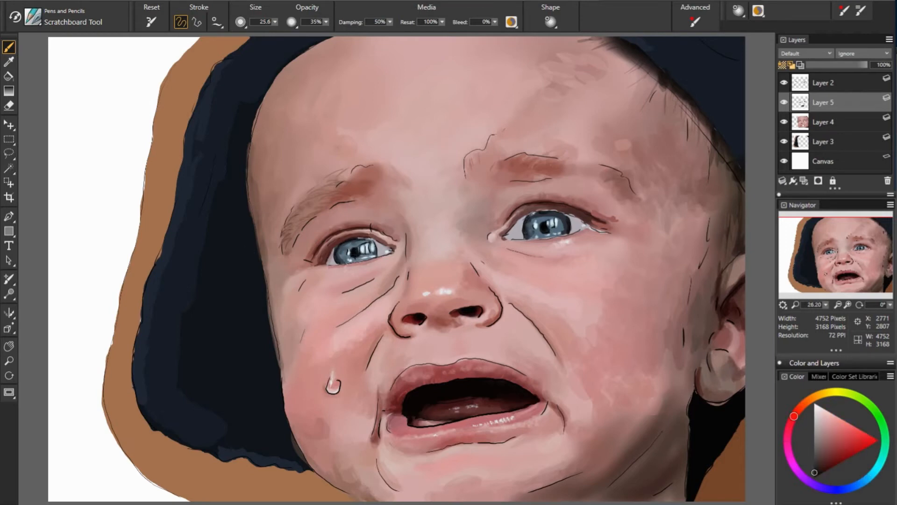
{"action": "left_click", "coordinate": [545, 227], "text": "alt"}
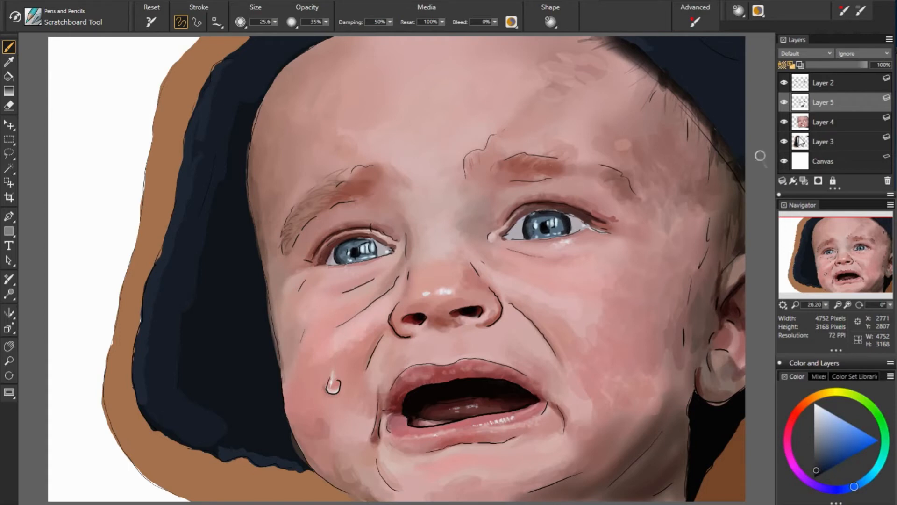
On Layer 4, darken the lid edges and outer corner around both eyes with sampled dark tones
{"action": "left_click", "coordinate": [833, 122]}
{"action": "key", "text": "ctrl+z"}
{"action": "left_click", "coordinate": [833, 122]}
{"action": "left_click", "coordinate": [358, 251], "text": "alt"}
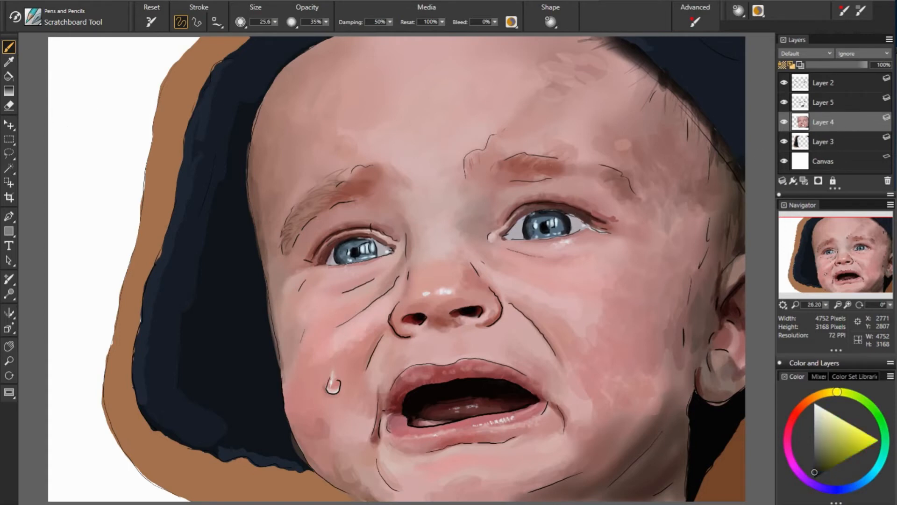
{"action": "left_click", "coordinate": [348, 251], "text": "alt"}
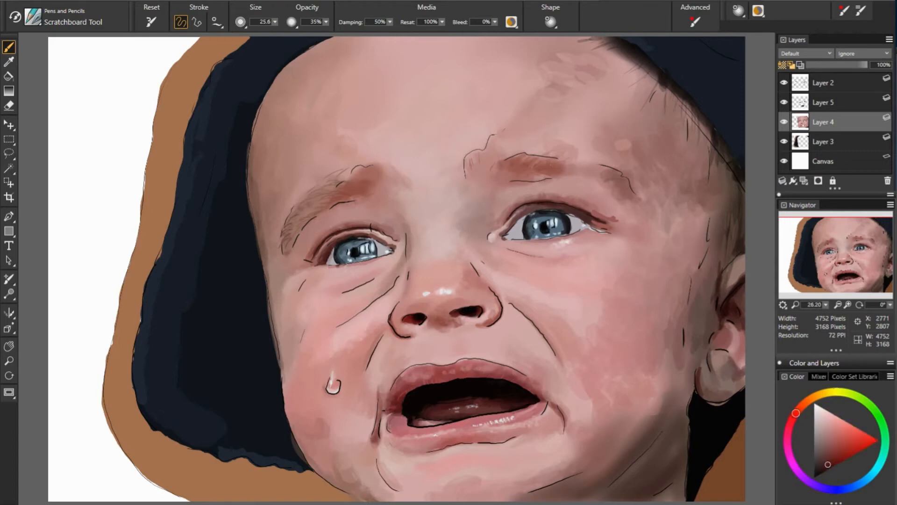
{"action": "left_click", "coordinate": [325, 258], "text": "alt"}
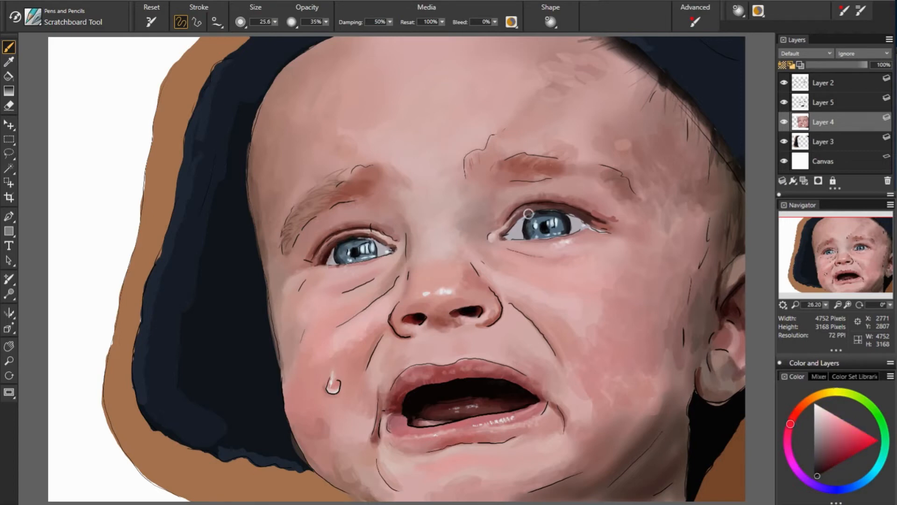
{"action": "left_click", "coordinate": [547, 212], "text": "alt"}
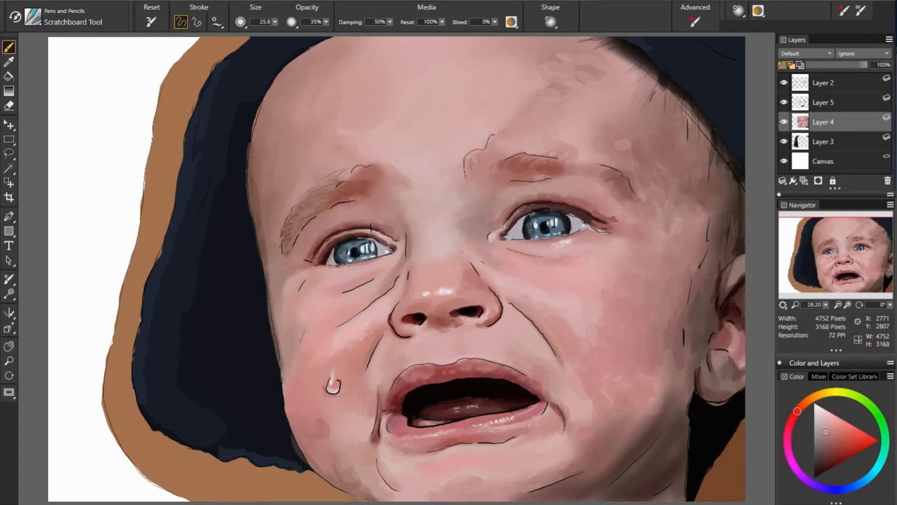
Enlarge the brush to 87.8 and blend the skin around both eyes, the nose bridge and the right cheek with sampled tones
{"action": "left_click", "coordinate": [397, 241], "text": "alt"}
{"action": "left_click", "coordinate": [527, 189], "text": "alt"}
{"action": "key", "text": "bracketright"}
{"action": "key", "text": "bracketright"}
{"action": "key", "text": "bracketright"}
{"action": "left_click", "coordinate": [596, 211], "text": "alt"}
{"action": "left_click", "coordinate": [447, 199], "text": "alt"}
{"action": "left_click", "coordinate": [602, 250], "text": "alt"}
{"action": "left_click", "coordinate": [591, 296], "text": "alt"}
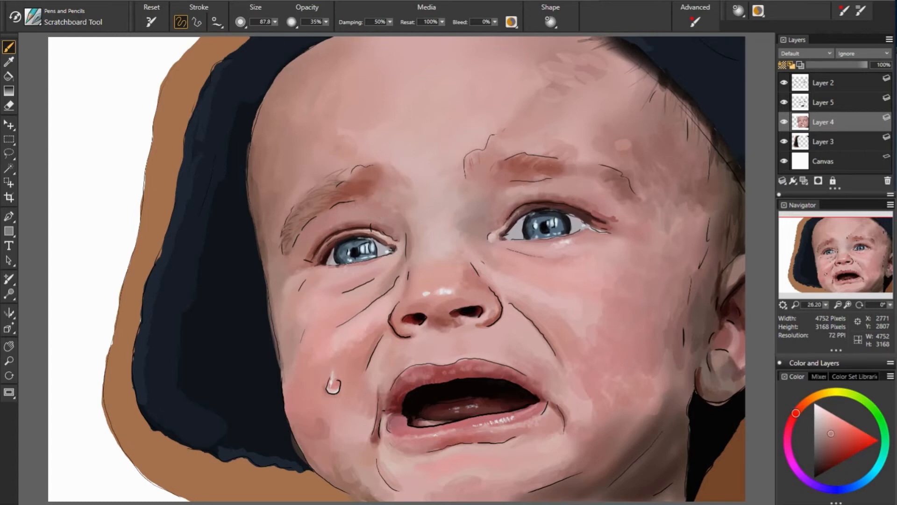
{"action": "left_click", "coordinate": [334, 213], "text": "alt"}
Hide Layer 2's line art, add a new layer above Layer 5 without Preserve Transparency and set the brush size to 30.6
{"action": "left_click", "coordinate": [784, 83]}
{"action": "scroll", "coordinate": [401, 275], "scroll_direction": "up", "scroll_amount": 5}
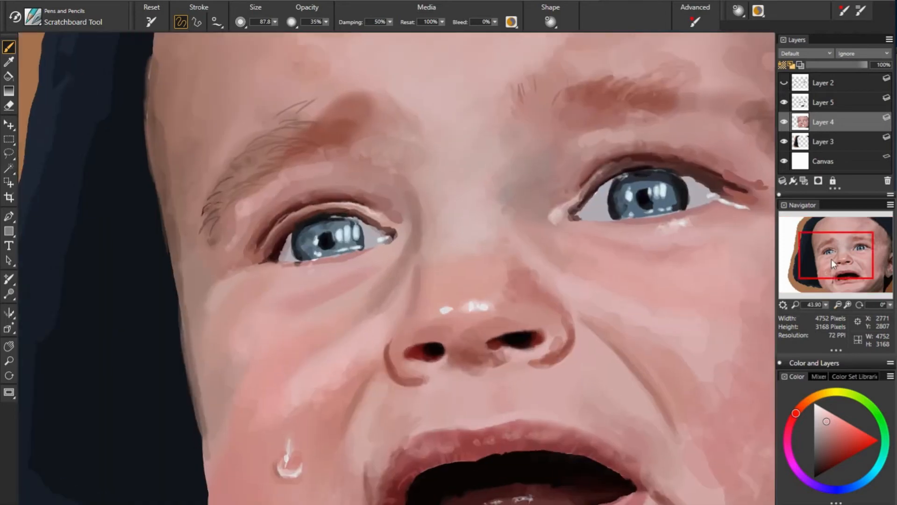
{"action": "left_click", "coordinate": [790, 65]}
{"action": "left_click", "coordinate": [240, 244], "text": "alt"}
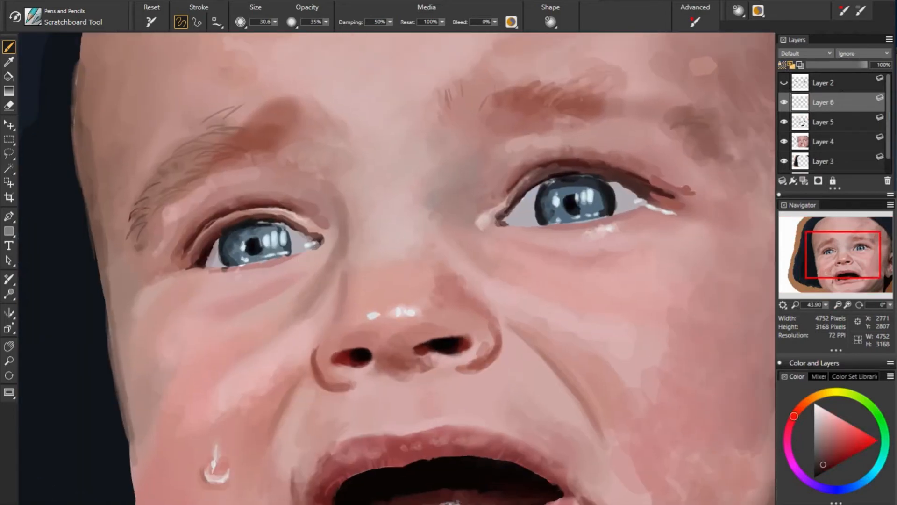
Paint the outer upper lid rim of the left eye lighter with sampled skin tones
{"action": "left_click", "coordinate": [233, 223], "text": "alt"}
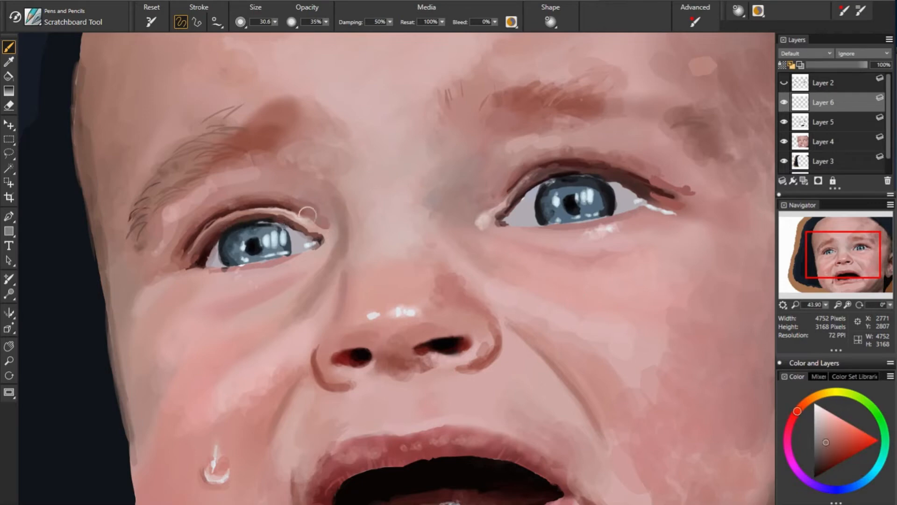
{"action": "left_click", "coordinate": [205, 232], "text": "alt"}
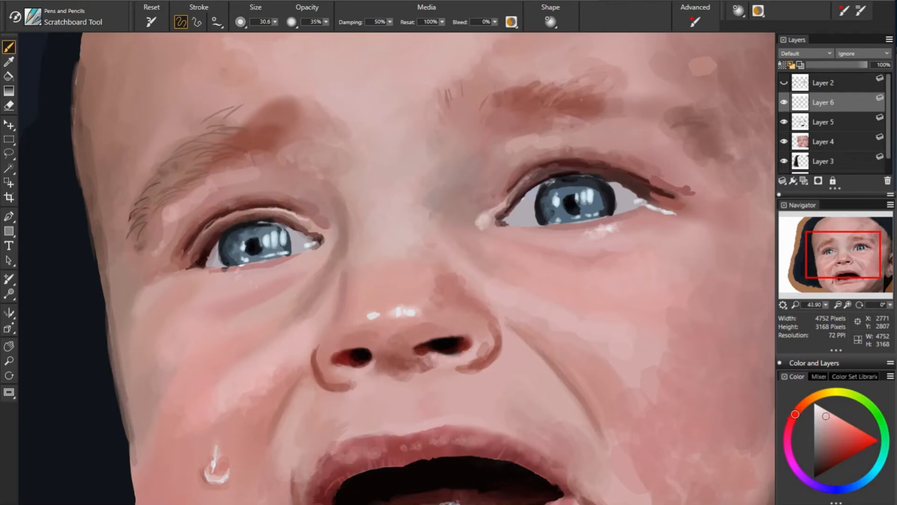
{"action": "left_click_drag", "start_coordinate": [196, 247], "coordinate": [215, 222]}
{"action": "left_click", "coordinate": [227, 216], "text": "alt"}
{"action": "left_click_drag", "start_coordinate": [188, 261], "coordinate": [215, 225]}
{"action": "left_click", "coordinate": [322, 232], "text": "alt"}
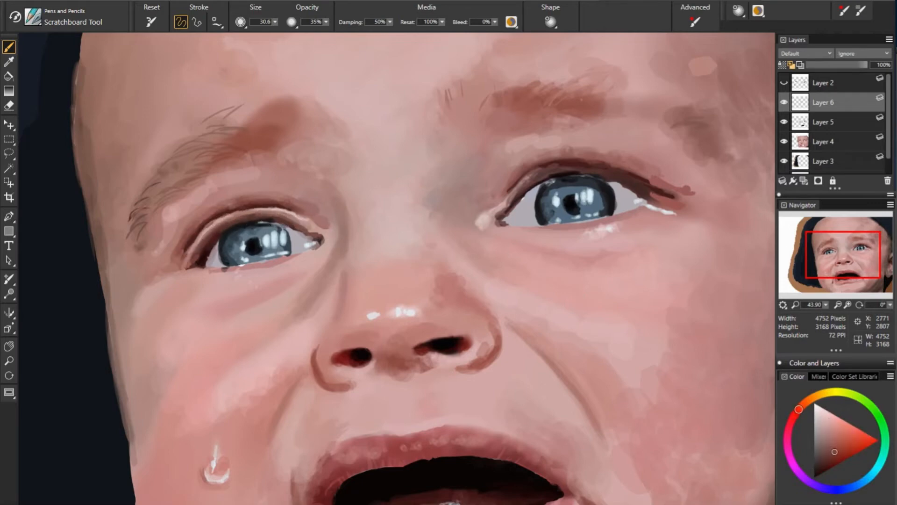
Refine the left eye's upper lid crease and lighten its rim towards the inner corner with sampled tones
{"action": "left_click", "coordinate": [179, 260], "text": "alt"}
{"action": "left_click", "coordinate": [286, 213], "text": "alt"}
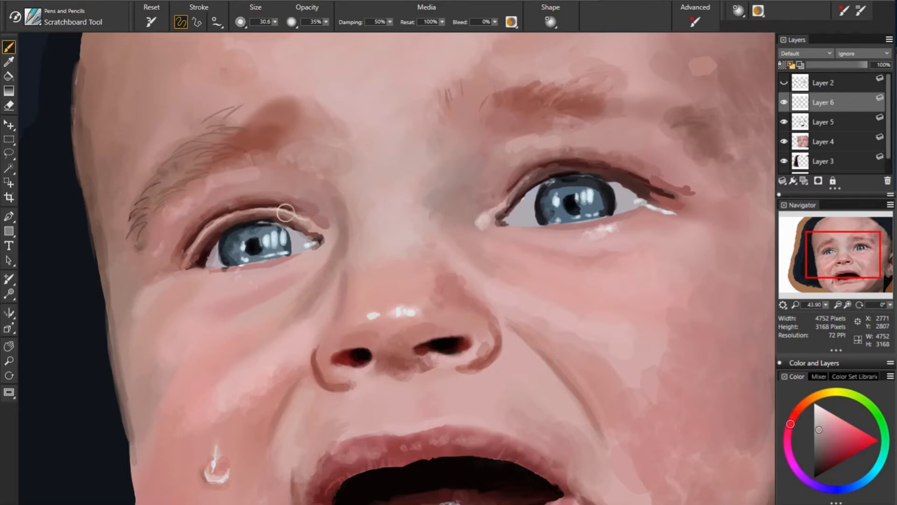
{"action": "left_click", "coordinate": [245, 263], "text": "alt"}
{"action": "left_click_drag", "start_coordinate": [279, 210], "coordinate": [310, 224]}
Rework the right eye's inner corner and inner upper lid with sampled skin, lid and eye-white tones
{"action": "left_click", "coordinate": [533, 212], "text": "alt"}
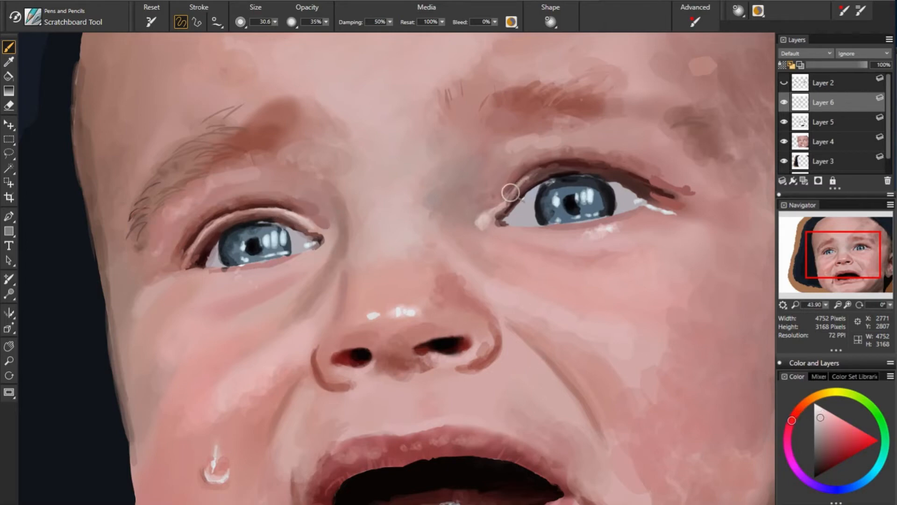
{"action": "mouse_move", "coordinate": [512, 190]}
{"action": "left_mouse_down"}
{"action": "mouse_move", "coordinate": [482, 221]}
{"action": "mouse_move", "coordinate": [535, 187]}
{"action": "mouse_move", "coordinate": [502, 221]}
{"action": "mouse_move", "coordinate": [513, 225]}
{"action": "left_mouse_up"}
{"action": "left_click", "coordinate": [556, 180], "text": "alt"}
{"action": "left_click", "coordinate": [559, 171], "text": "alt"}
{"action": "left_click", "coordinate": [519, 201], "text": "alt"}
{"action": "left_click", "coordinate": [536, 188], "text": "alt"}
{"action": "left_click", "coordinate": [513, 208], "text": "alt"}
{"action": "left_click", "coordinate": [509, 219], "text": "alt"}
{"action": "left_click", "coordinate": [522, 228], "text": "alt"}
{"action": "left_click", "coordinate": [517, 219], "text": "alt"}
{"action": "left_click", "coordinate": [514, 226], "text": "alt"}
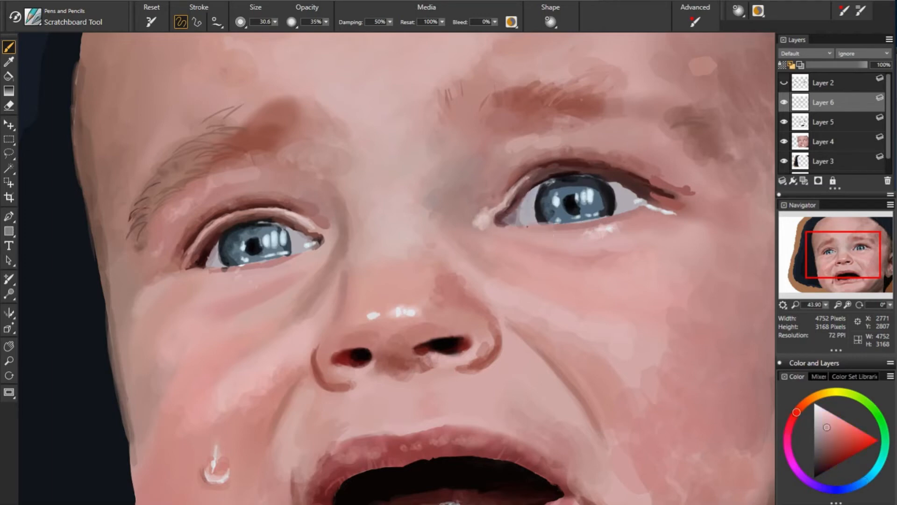
Add small pale highlights to the inner corners of both eyes and touch up the white beside the left iris
{"action": "left_click", "coordinate": [556, 201], "text": "alt"}
{"action": "left_click", "coordinate": [321, 240], "text": "alt"}
{"action": "left_click_drag", "start_coordinate": [319, 240], "coordinate": [311, 245]}
{"action": "left_click", "coordinate": [306, 244], "text": "alt"}
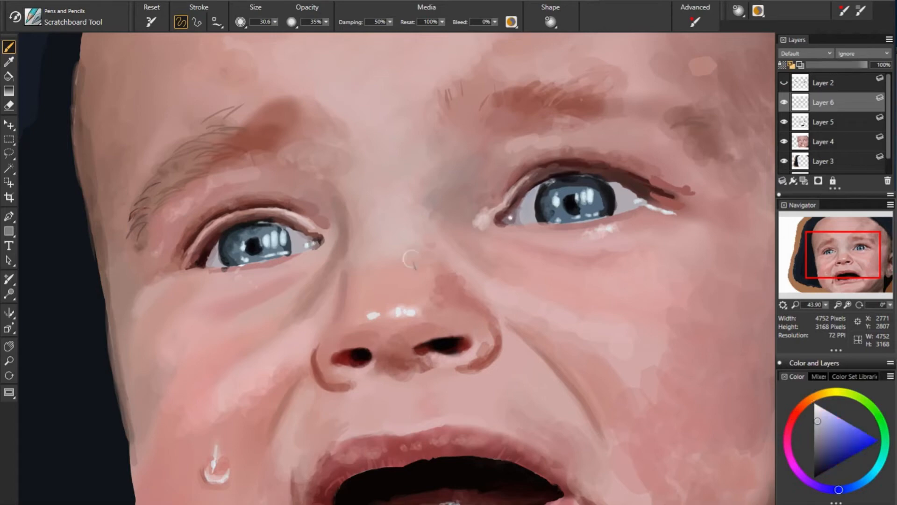
{"action": "left_click", "coordinate": [263, 256], "text": "alt"}
{"action": "left_click", "coordinate": [300, 232], "text": "alt"}
{"action": "left_click", "coordinate": [296, 228], "text": "alt"}
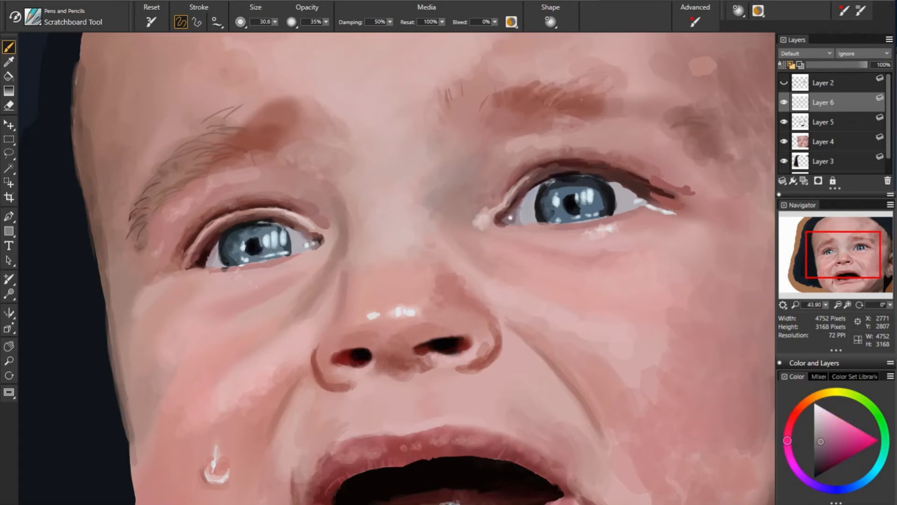
Paint over the window reflections in the left iris and reshape the pupil with sampled blues and darks
{"action": "left_click", "coordinate": [280, 229], "text": "alt"}
{"action": "left_click", "coordinate": [279, 232], "text": "alt"}
{"action": "mouse_move", "coordinate": [272, 232]}
{"action": "left_mouse_down"}
{"action": "mouse_move", "coordinate": [277, 228]}
{"action": "mouse_move", "coordinate": [287, 244]}
{"action": "mouse_move", "coordinate": [269, 255]}
{"action": "mouse_move", "coordinate": [254, 247]}
{"action": "left_mouse_up"}
{"action": "left_click", "coordinate": [253, 244], "text": "alt"}
{"action": "left_click", "coordinate": [261, 248], "text": "alt"}
{"action": "left_click", "coordinate": [222, 257], "text": "alt"}
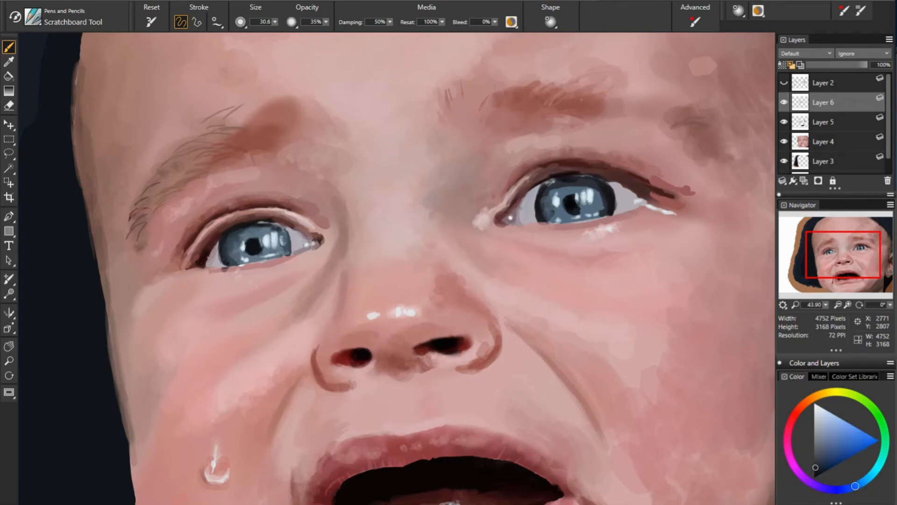
Soften the dark lower lid line of the left eye with sampled eye and skin tones
{"action": "left_click", "coordinate": [228, 265], "text": "alt"}
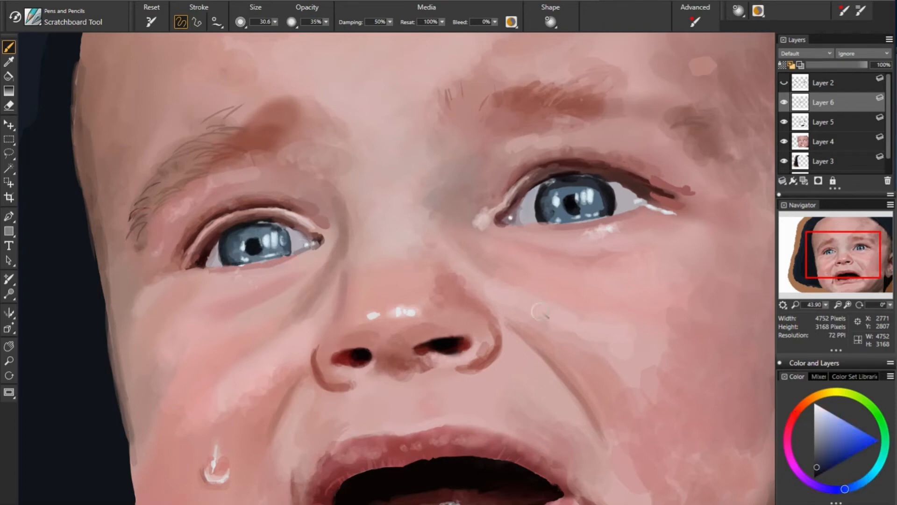
{"action": "left_click", "coordinate": [267, 259], "text": "alt"}
{"action": "left_click", "coordinate": [119, 277], "text": "alt"}
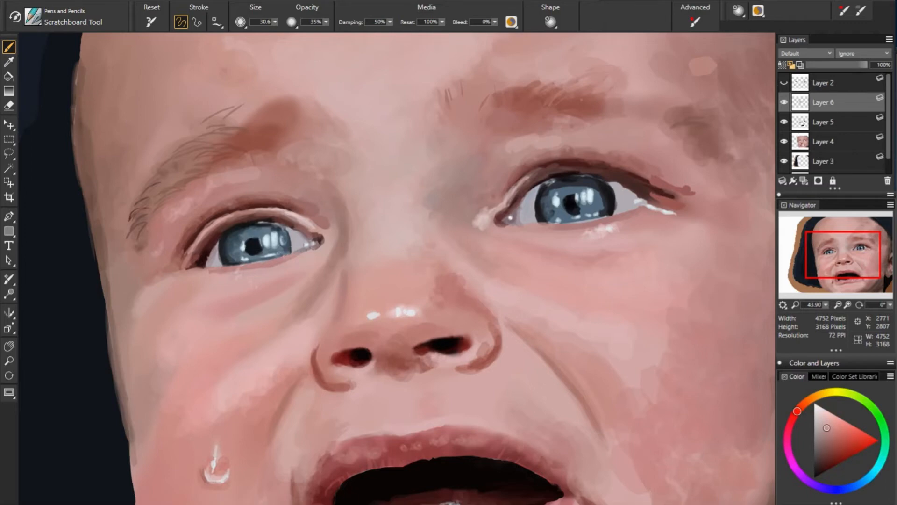
{"action": "left_click", "coordinate": [268, 267], "text": "alt"}
{"action": "left_click", "coordinate": [187, 275], "text": "alt"}
Smooth the skin above and beside the left eye with sampled tones and fade the stray hairs above the left eyebrow
{"action": "left_click", "coordinate": [230, 201], "text": "alt"}
{"action": "left_click_drag", "start_coordinate": [250, 198], "coordinate": [230, 204]}
{"action": "left_click", "coordinate": [171, 243], "text": "alt"}
{"action": "left_click_drag", "start_coordinate": [171, 241], "coordinate": [174, 254]}
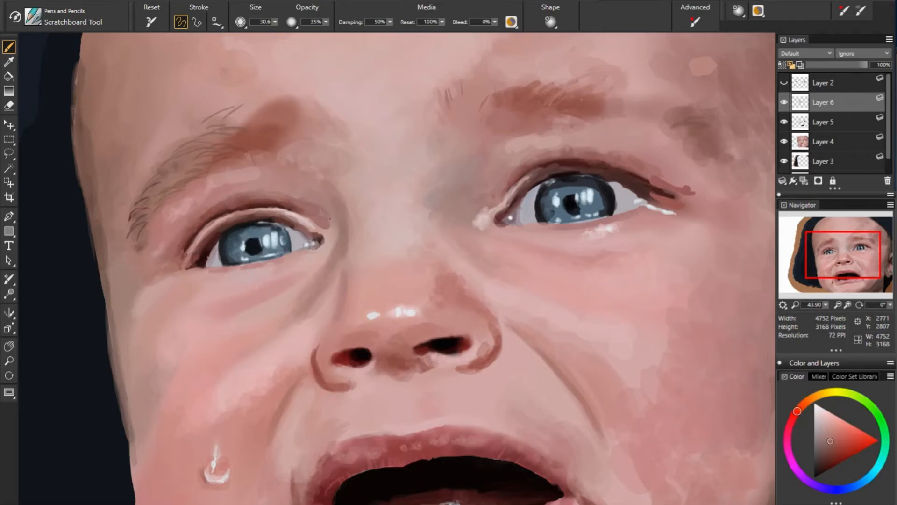
{"action": "left_click", "coordinate": [656, 318], "text": "alt"}
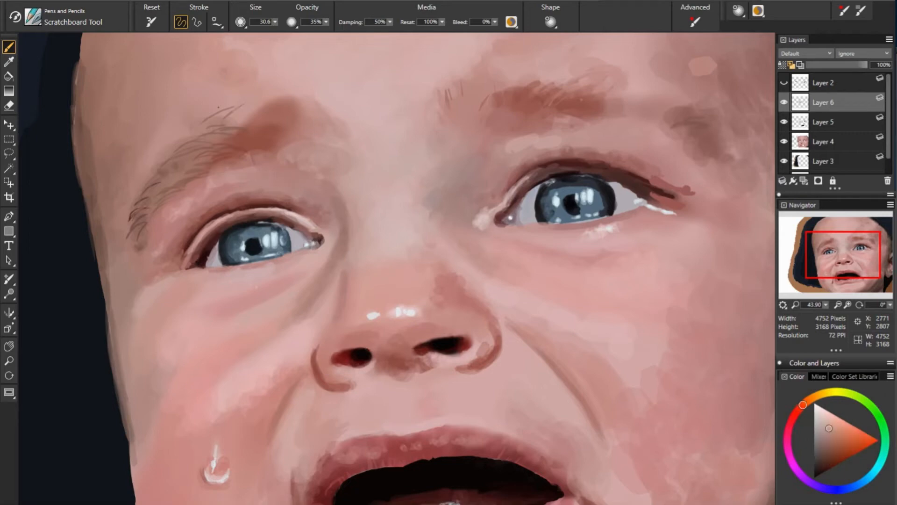
{"action": "left_click_drag", "start_coordinate": [218, 107], "coordinate": [236, 109]}
With a 12.9 brush, repaint the bright window reflections in the left iris using a pale cyan and sampled eye colours
{"action": "left_click", "coordinate": [275, 241], "text": "alt"}
{"action": "left_click", "coordinate": [274, 242], "text": "alt"}
{"action": "left_click_drag", "start_coordinate": [260, 243], "coordinate": [263, 228]}
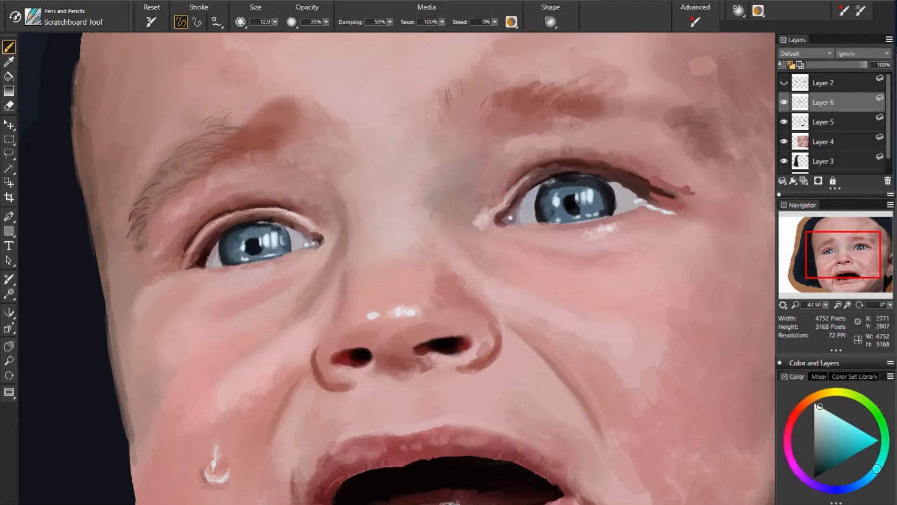
{"action": "left_click", "coordinate": [279, 232], "text": "alt"}
{"action": "left_click", "coordinate": [287, 241], "text": "alt"}
{"action": "left_click", "coordinate": [274, 240], "text": "alt"}
{"action": "left_click", "coordinate": [251, 257], "text": "alt"}
{"action": "left_click", "coordinate": [274, 241], "text": "alt"}
{"action": "left_click", "coordinate": [243, 259], "text": "alt"}
{"action": "left_click", "coordinate": [244, 227], "text": "alt"}
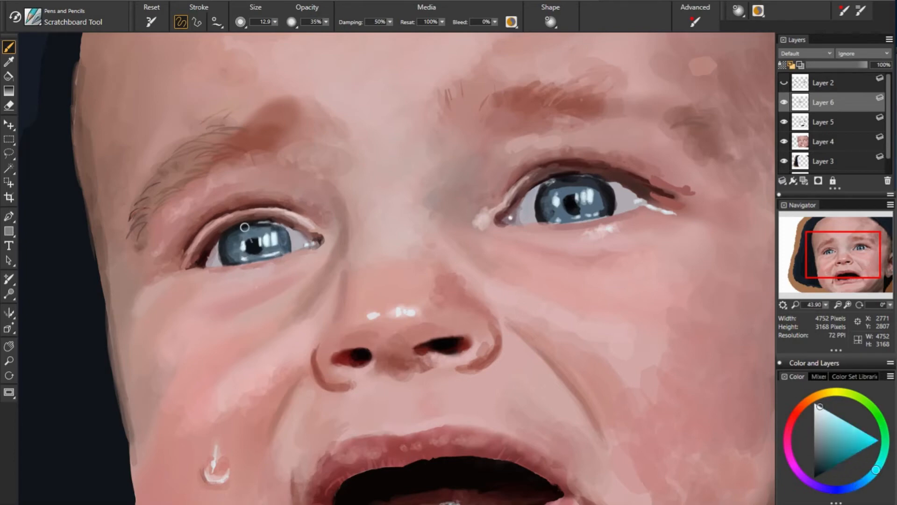
{"action": "left_click", "coordinate": [281, 228], "text": "alt"}
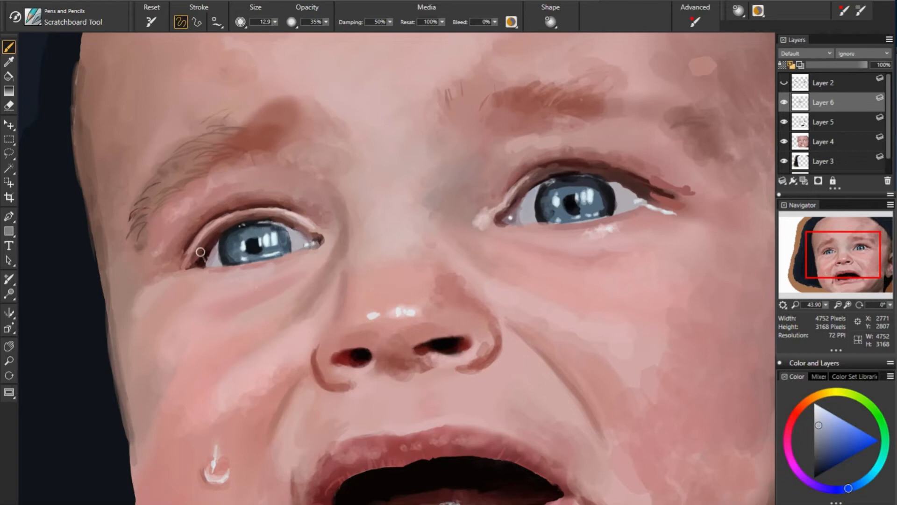
Refine the right edge of the left iris and the area around its pupil with sampled blues
{"action": "left_click", "coordinate": [286, 243], "text": "alt"}
{"action": "left_click_drag", "start_coordinate": [288, 243], "coordinate": [284, 231]}
{"action": "left_click", "coordinate": [287, 248], "text": "alt"}
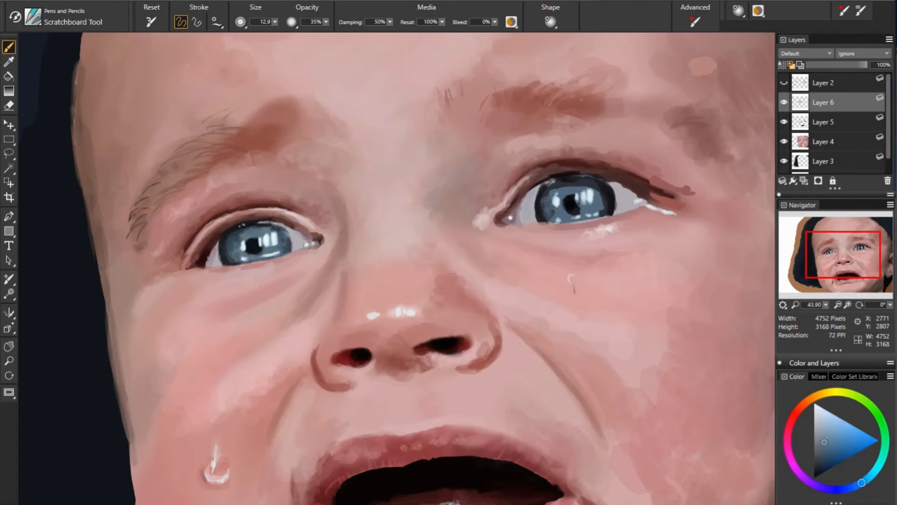
{"action": "left_click", "coordinate": [244, 237], "text": "alt"}
{"action": "left_click", "coordinate": [235, 234], "text": "alt"}
{"action": "left_click", "coordinate": [240, 238], "text": "alt"}
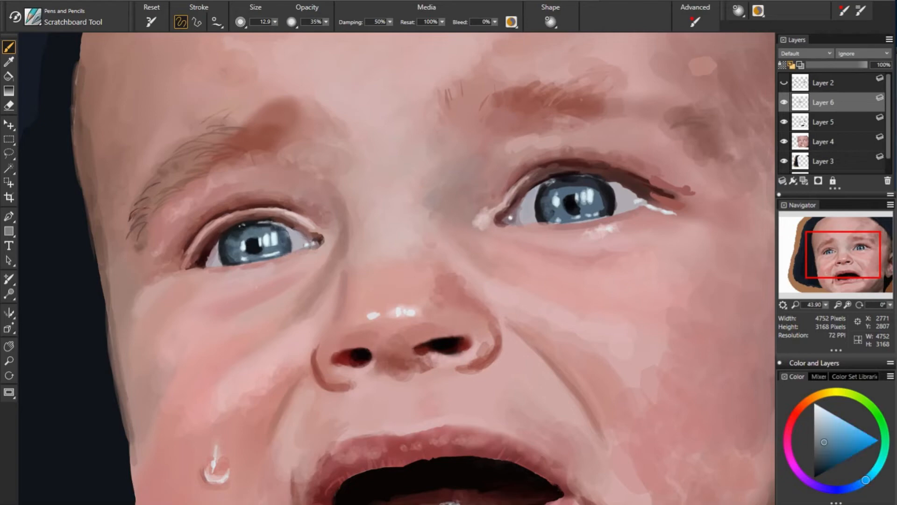
Repaint the inner corner of the right eye and its tear duct with sampled dark and reddish tones
{"action": "left_click", "coordinate": [321, 265], "text": "alt"}
{"action": "left_click", "coordinate": [542, 200], "text": "alt"}
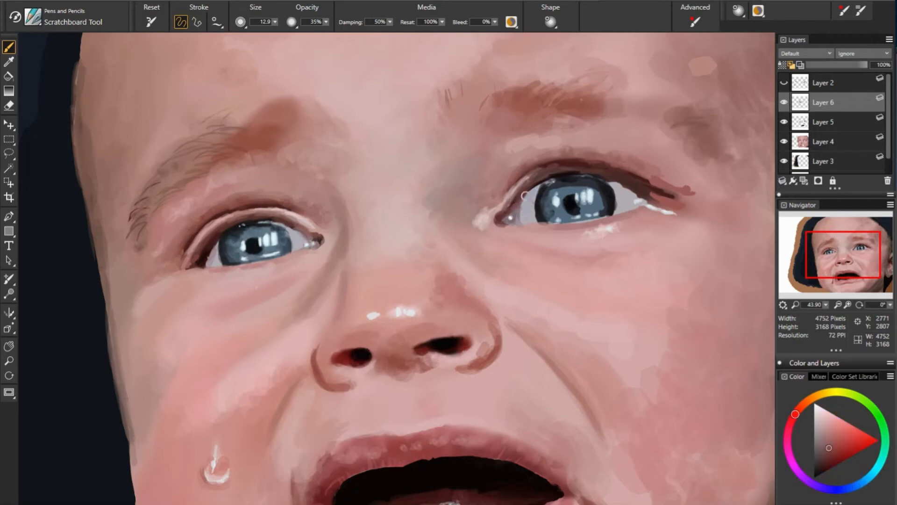
{"action": "left_click", "coordinate": [509, 206], "text": "alt"}
{"action": "left_click_drag", "start_coordinate": [525, 192], "coordinate": [501, 212]}
{"action": "left_click", "coordinate": [505, 211], "text": "alt"}
{"action": "left_click", "coordinate": [501, 216], "text": "alt"}
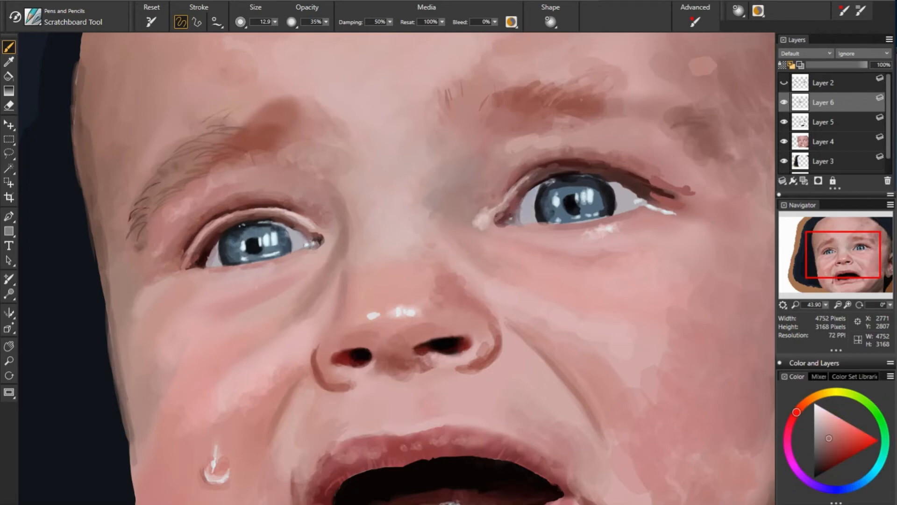
Show the line sketch on Layer 2 and soften the inner corner of the left eye with sampled skin tones
{"action": "left_click", "coordinate": [784, 83]}
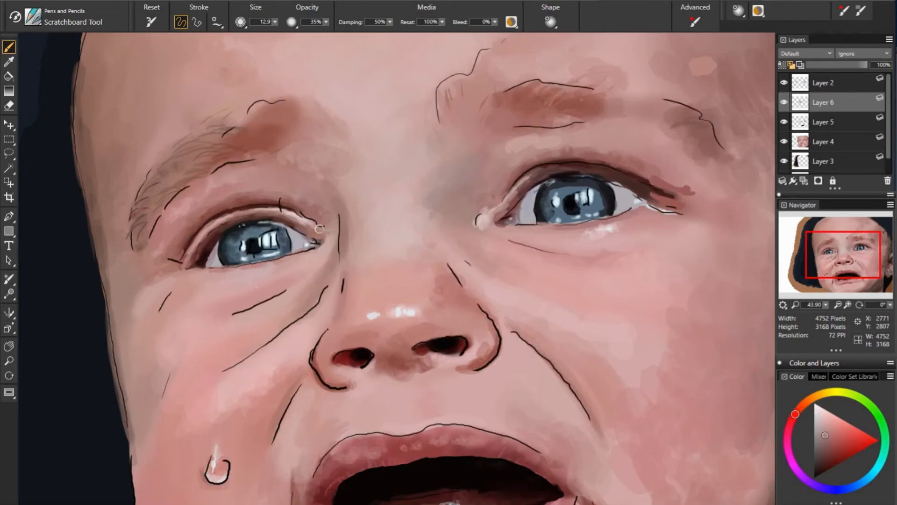
{"action": "left_click", "coordinate": [299, 228], "text": "alt"}
{"action": "left_click", "coordinate": [317, 237], "text": "alt"}
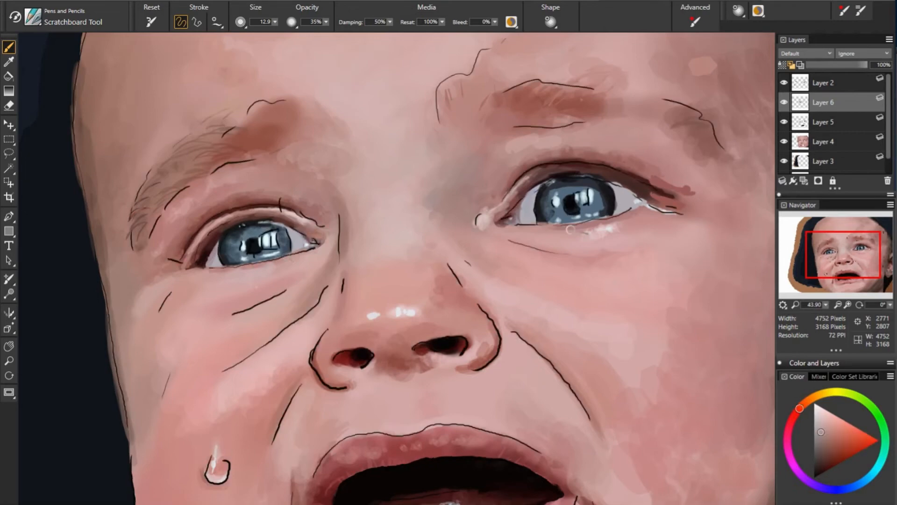
{"action": "left_click", "coordinate": [325, 206], "text": "alt"}
{"action": "left_click_drag", "start_coordinate": [325, 207], "coordinate": [308, 225]}
{"action": "left_click", "coordinate": [326, 216], "text": "alt"}
{"action": "left_click", "coordinate": [321, 229], "text": "alt"}
{"action": "left_click", "coordinate": [328, 239], "text": "alt"}
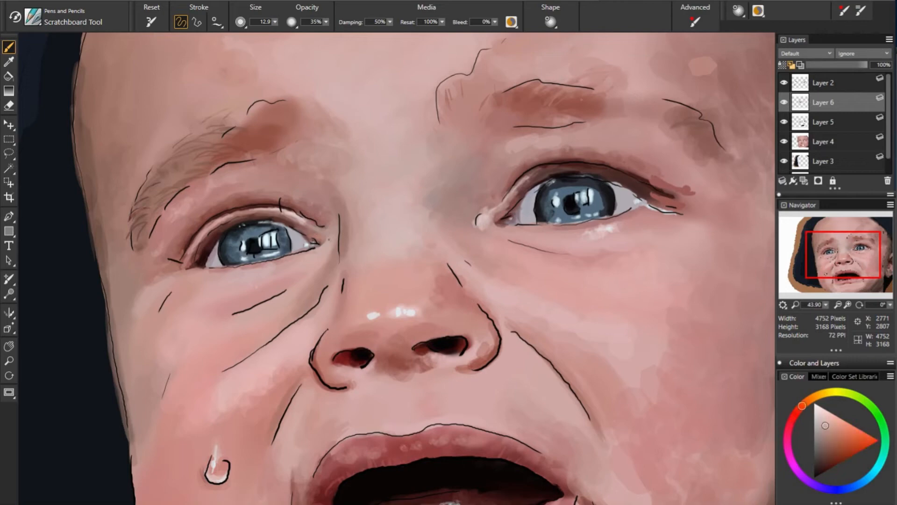
Blend the skin below the left eye and above its inner corner with sampled tones, using a 37.1 brush
{"action": "left_click", "coordinate": [332, 253], "text": "alt"}
{"action": "left_click", "coordinate": [220, 280], "text": "alt"}
{"action": "left_click_drag", "start_coordinate": [211, 273], "coordinate": [291, 263]}
{"action": "left_click", "coordinate": [263, 285], "text": "alt"}
{"action": "left_click", "coordinate": [549, 368], "text": "alt"}
{"action": "left_click", "coordinate": [387, 330], "text": "alt"}
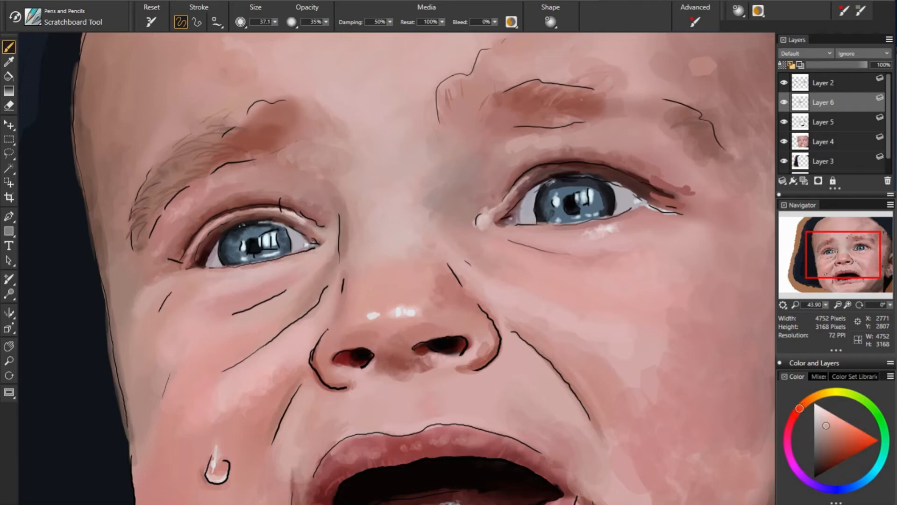
{"action": "left_click", "coordinate": [315, 219], "text": "alt"}
{"action": "left_click", "coordinate": [334, 189], "text": "alt"}
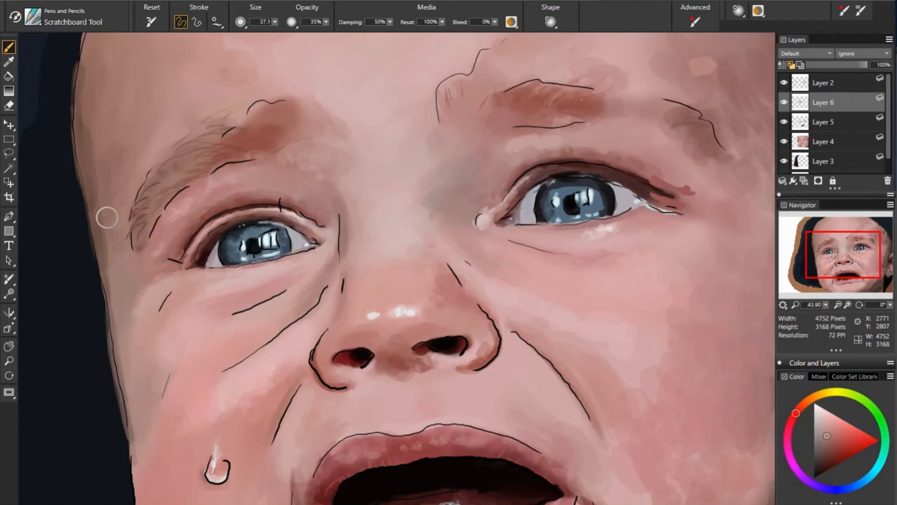
{"action": "left_click", "coordinate": [107, 217], "text": "alt"}
{"action": "left_click_drag", "start_coordinate": [309, 195], "coordinate": [333, 208]}
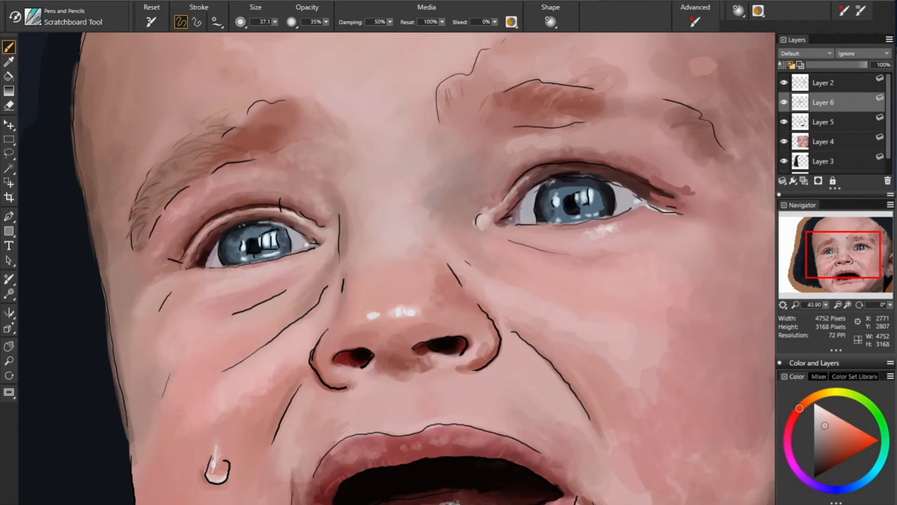
Brush light sampled pinks over the left cheek along the fold below the eye
{"action": "left_click", "coordinate": [310, 316], "text": "alt"}
{"action": "left_click", "coordinate": [432, 273], "text": "alt"}
{"action": "left_click", "coordinate": [234, 318], "text": "alt"}
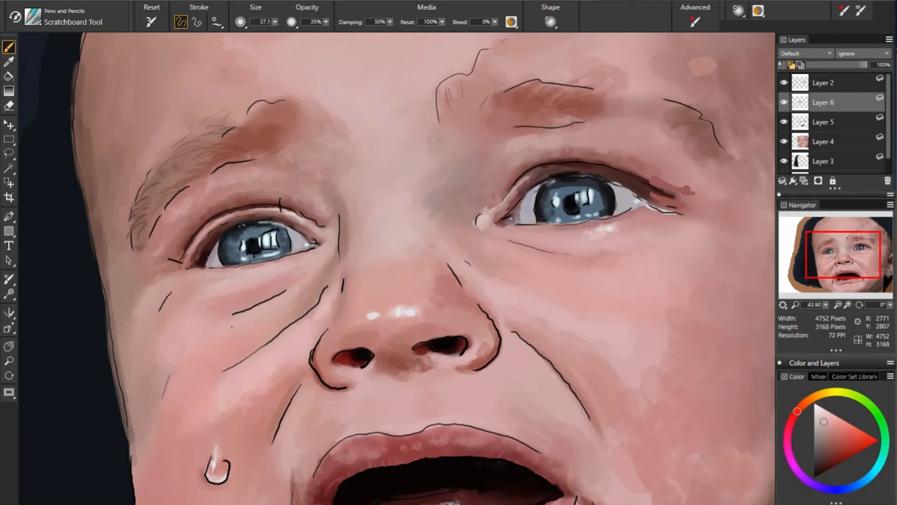
{"action": "left_click", "coordinate": [232, 319], "text": "alt"}
{"action": "left_click", "coordinate": [274, 334], "text": "alt"}
{"action": "left_click_drag", "start_coordinate": [246, 322], "coordinate": [184, 370]}
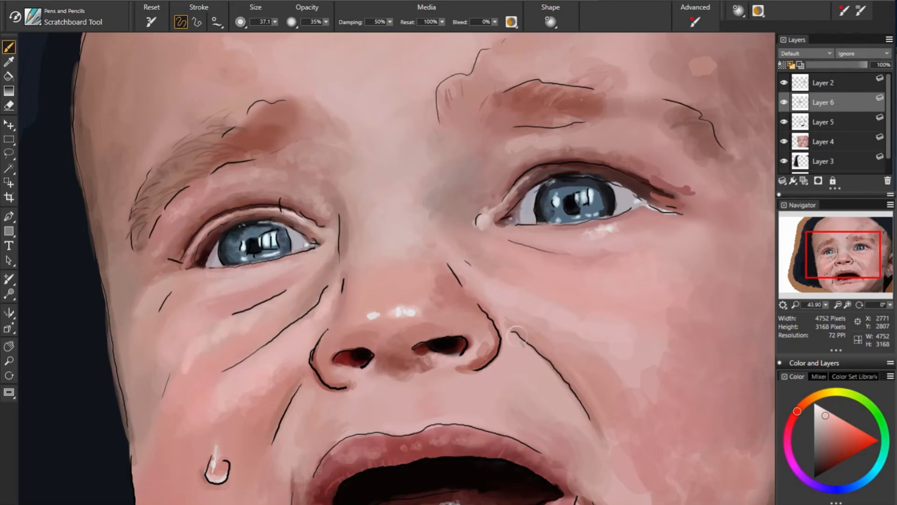
Blend the skin between the left eye and the nose bridge, and touch up the right eye's inner corner
{"action": "left_click", "coordinate": [343, 239], "text": "alt"}
{"action": "left_click_drag", "start_coordinate": [320, 206], "coordinate": [322, 171]}
{"action": "left_click", "coordinate": [375, 216], "text": "alt"}
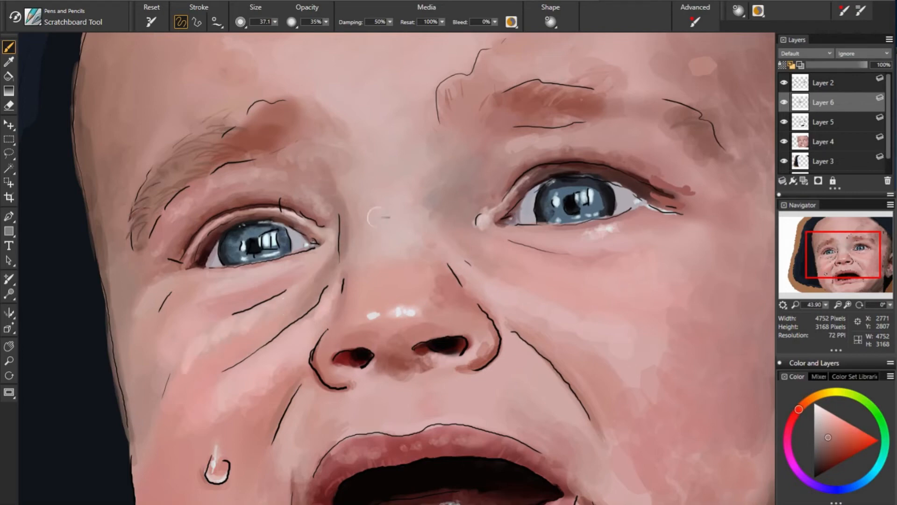
{"action": "left_click", "coordinate": [494, 202], "text": "alt"}
{"action": "left_click", "coordinate": [578, 229], "text": "alt"}
{"action": "left_click", "coordinate": [655, 186], "text": "alt"}
{"action": "left_click_drag", "start_coordinate": [508, 217], "coordinate": [499, 224]}
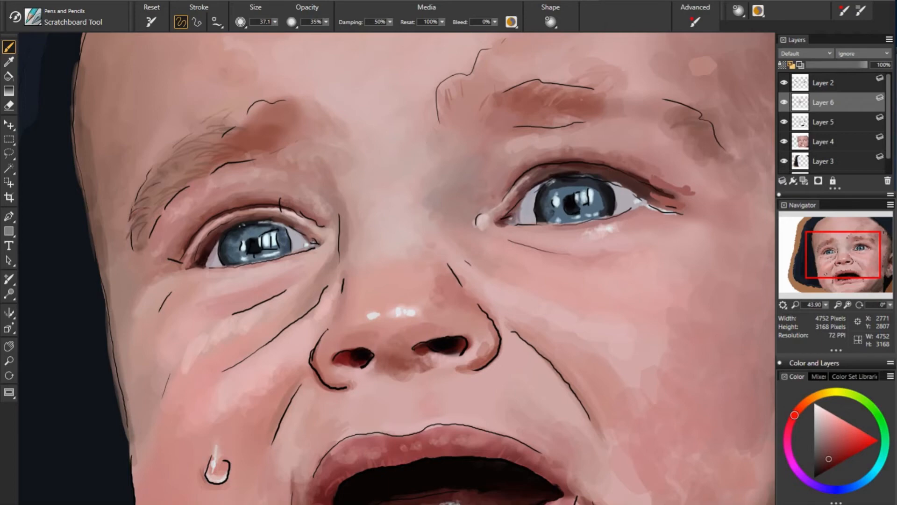
Refine the tear duct and inner upper lid of the right eye with sampled dark and skin tones
{"action": "left_click", "coordinate": [310, 243], "text": "alt"}
{"action": "key", "text": "bracketleft"}
{"action": "left_click", "coordinate": [505, 222], "text": "alt"}
{"action": "left_click", "coordinate": [499, 224], "text": "alt"}
{"action": "left_click", "coordinate": [521, 190], "text": "alt"}
{"action": "key", "text": "bracketright"}
{"action": "mouse_move", "coordinate": [501, 196]}
{"action": "left_mouse_down"}
{"action": "mouse_move", "coordinate": [522, 171]}
{"action": "mouse_move", "coordinate": [509, 188]}
{"action": "left_mouse_up"}
{"action": "left_click", "coordinate": [523, 171], "text": "alt"}
Paint short reddish-brown strokes at the inner end of the right eyebrow and blend the inner left brow
{"action": "left_click", "coordinate": [729, 199], "text": "alt"}
{"action": "left_click", "coordinate": [525, 146], "text": "alt"}
{"action": "left_click", "coordinate": [616, 123], "text": "alt"}
{"action": "left_click_drag", "start_coordinate": [479, 77], "coordinate": [477, 85]}
{"action": "left_click_drag", "start_coordinate": [483, 93], "coordinate": [479, 101]}
{"action": "left_click_drag", "start_coordinate": [471, 99], "coordinate": [462, 108]}
{"action": "left_click_drag", "start_coordinate": [446, 89], "coordinate": [445, 101]}
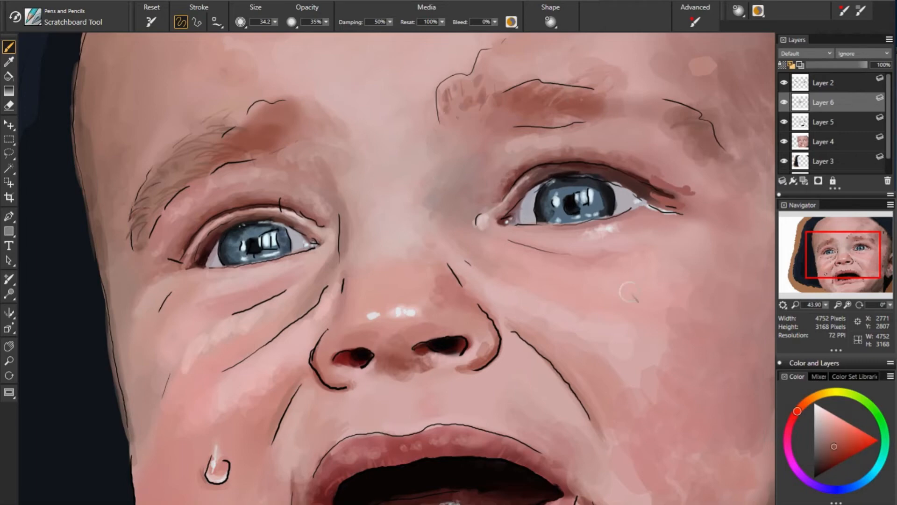
{"action": "left_click", "coordinate": [323, 153], "text": "alt"}
{"action": "left_click", "coordinate": [406, 124], "text": "alt"}
With a 13.7 brush, darken both side edges of the right iris where it meets the eye white
{"action": "left_click", "coordinate": [613, 196], "text": "alt"}
{"action": "key", "text": "bracketleft"}
{"action": "left_click_drag", "start_coordinate": [609, 184], "coordinate": [615, 202]}
{"action": "left_click", "coordinate": [626, 198], "text": "alt"}
{"action": "left_click", "coordinate": [544, 188], "text": "alt"}
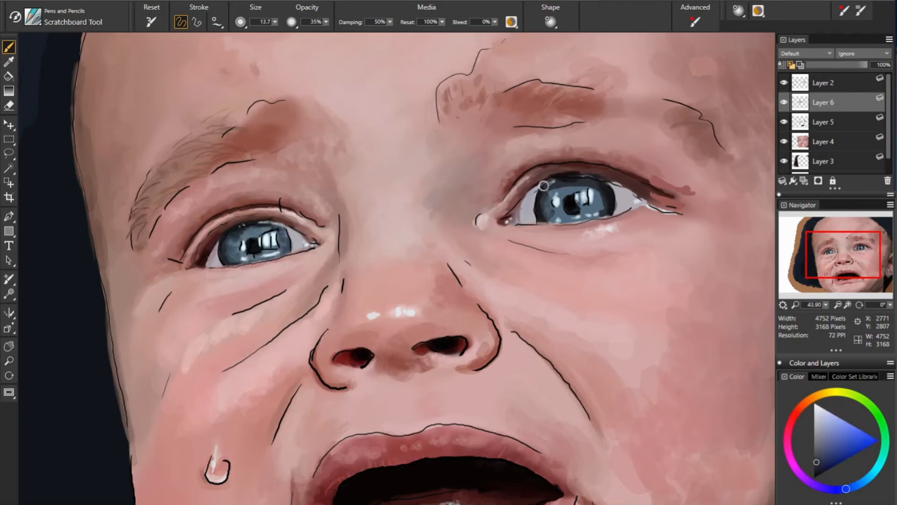
{"action": "left_click_drag", "start_coordinate": [537, 195], "coordinate": [538, 216]}
{"action": "left_click", "coordinate": [530, 211], "text": "alt"}
Shade the outer eye white and lower lid rim of the right eye with sampled greys and skin tones
{"action": "mouse_move", "coordinate": [617, 188]}
{"action": "left_mouse_down"}
{"action": "mouse_move", "coordinate": [618, 203]}
{"action": "mouse_move", "coordinate": [639, 203]}
{"action": "mouse_move", "coordinate": [592, 234]}
{"action": "left_mouse_up"}
{"action": "left_click", "coordinate": [633, 196], "text": "alt"}
{"action": "left_click", "coordinate": [625, 201], "text": "alt"}
{"action": "left_click", "coordinate": [629, 204], "text": "alt"}
{"action": "left_click", "coordinate": [647, 207], "text": "alt"}
{"action": "left_click", "coordinate": [531, 224], "text": "alt"}
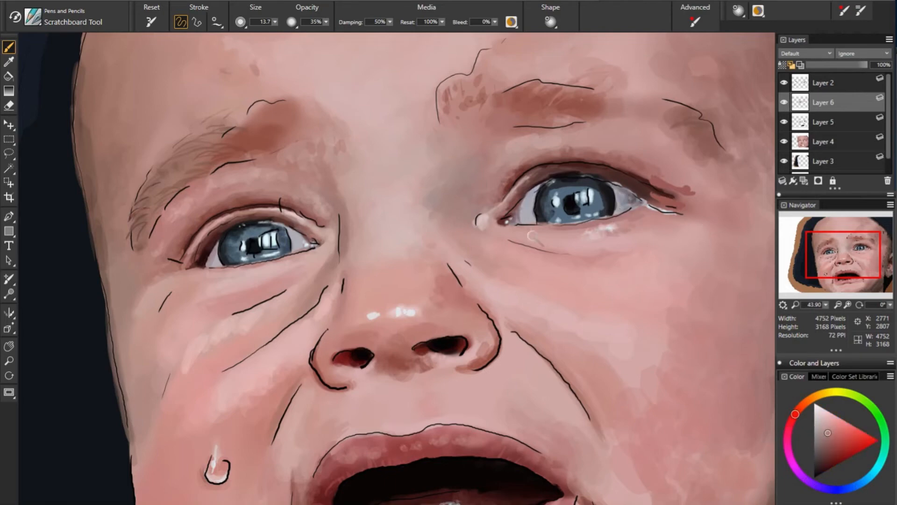
Smooth the lower lid and skin fold beneath the right eye with sampled tones, using a 20.6 brush
{"action": "left_click", "coordinate": [577, 260], "text": "alt"}
{"action": "left_click", "coordinate": [513, 236], "text": "alt"}
{"action": "left_click", "coordinate": [596, 223], "text": "alt"}
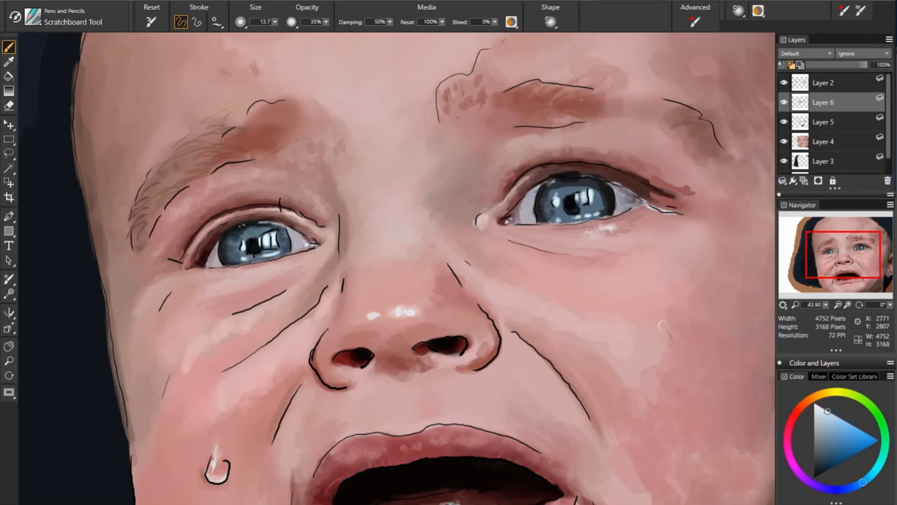
{"action": "left_click", "coordinate": [628, 267], "text": "alt"}
{"action": "key", "text": "bracketright"}
{"action": "left_click", "coordinate": [542, 246], "text": "alt"}
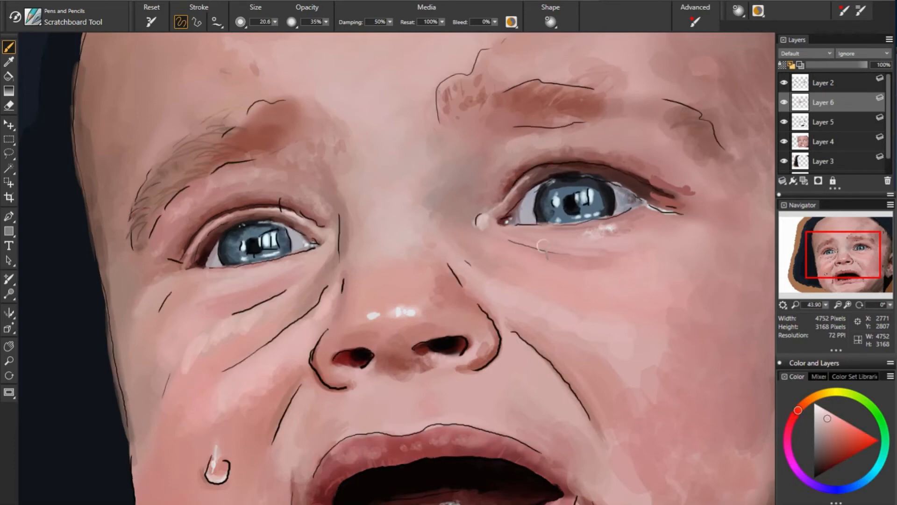
{"action": "left_click", "coordinate": [632, 255], "text": "alt"}
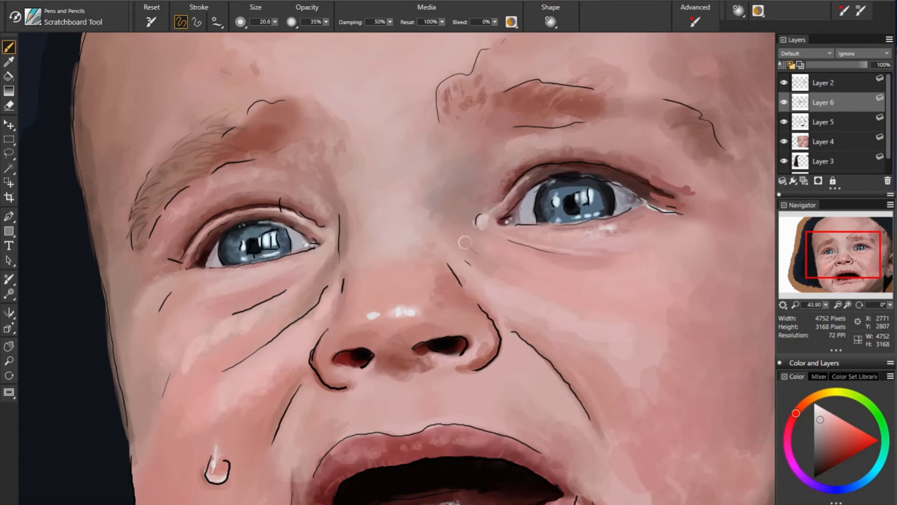
Soften and deepen the upper lid shadow and crease of the right eye with sampled reddish browns
{"action": "left_click", "coordinate": [633, 203], "text": "alt"}
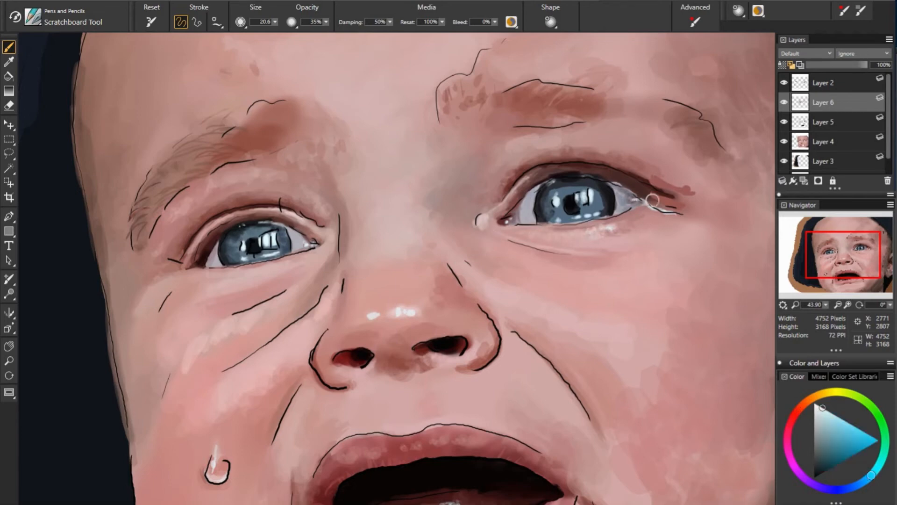
{"action": "left_click", "coordinate": [542, 218], "text": "alt"}
{"action": "left_click", "coordinate": [666, 191], "text": "alt"}
{"action": "left_click", "coordinate": [531, 174], "text": "alt"}
{"action": "mouse_move", "coordinate": [531, 176]}
{"action": "left_mouse_down"}
{"action": "mouse_move", "coordinate": [637, 172]}
{"action": "mouse_move", "coordinate": [670, 192]}
{"action": "left_mouse_up"}
{"action": "left_click", "coordinate": [652, 184], "text": "alt"}
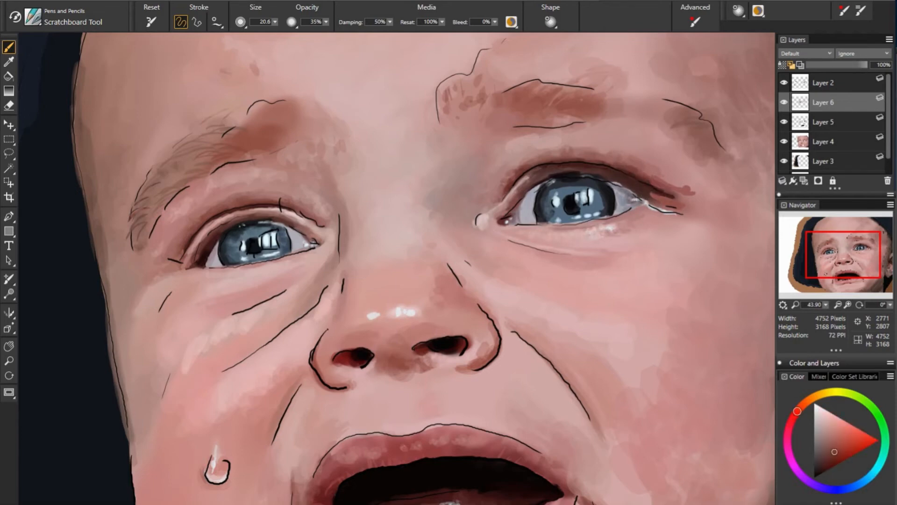
{"action": "left_click_drag", "start_coordinate": [548, 156], "coordinate": [627, 159]}
{"action": "left_click", "coordinate": [501, 186], "text": "alt"}
{"action": "left_click", "coordinate": [676, 215], "text": "alt"}
{"action": "left_click", "coordinate": [520, 145], "text": "alt"}
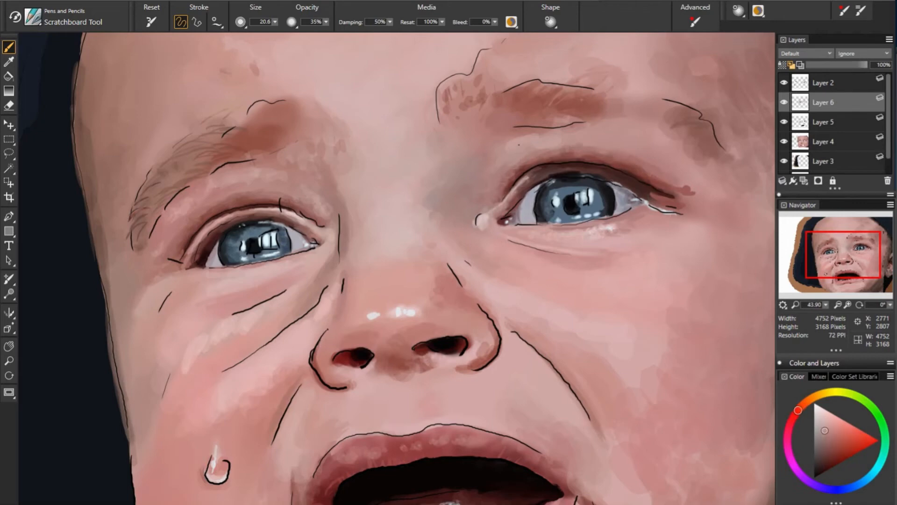
Extend the right eye's outer corner shadow and darken the upper eye white and the iris's inner edge
{"action": "left_click", "coordinate": [656, 190], "text": "alt"}
{"action": "left_click_drag", "start_coordinate": [658, 191], "coordinate": [694, 204]}
{"action": "left_click", "coordinate": [51, 74], "text": "alt"}
{"action": "left_click", "coordinate": [650, 195], "text": "alt"}
{"action": "left_click_drag", "start_coordinate": [615, 180], "coordinate": [640, 196]}
{"action": "left_click", "coordinate": [568, 184], "text": "alt"}
{"action": "left_click_drag", "start_coordinate": [542, 185], "coordinate": [535, 208]}
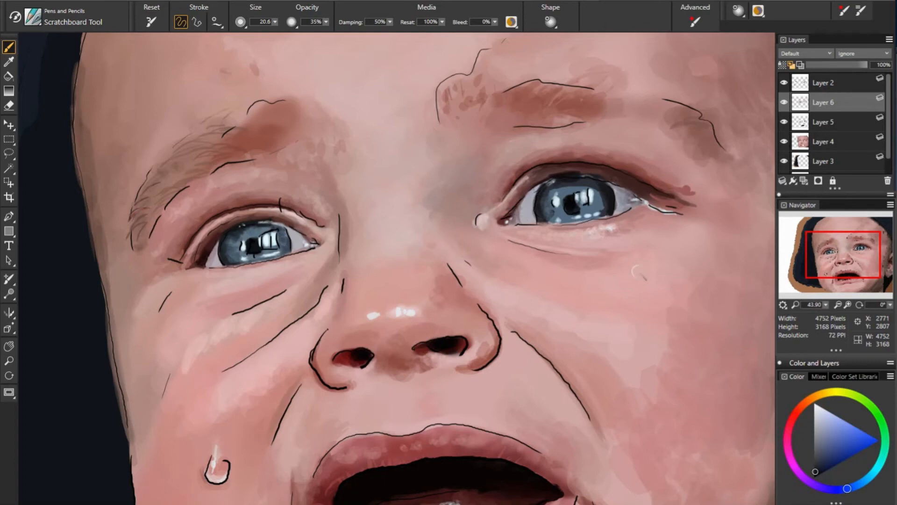
Darken the lower part of the right iris beside the pupil with blues sampled from both eyes
{"action": "left_click", "coordinate": [286, 233], "text": "alt"}
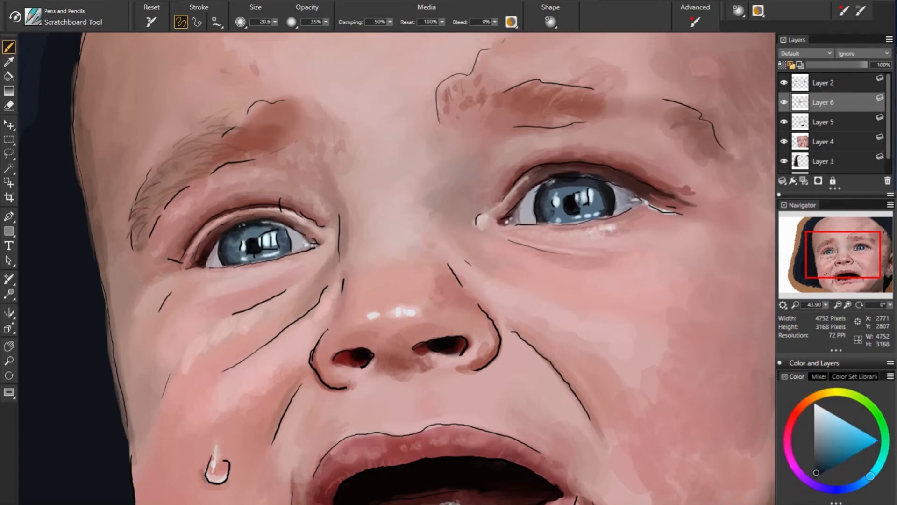
{"action": "left_click", "coordinate": [301, 249], "text": "alt"}
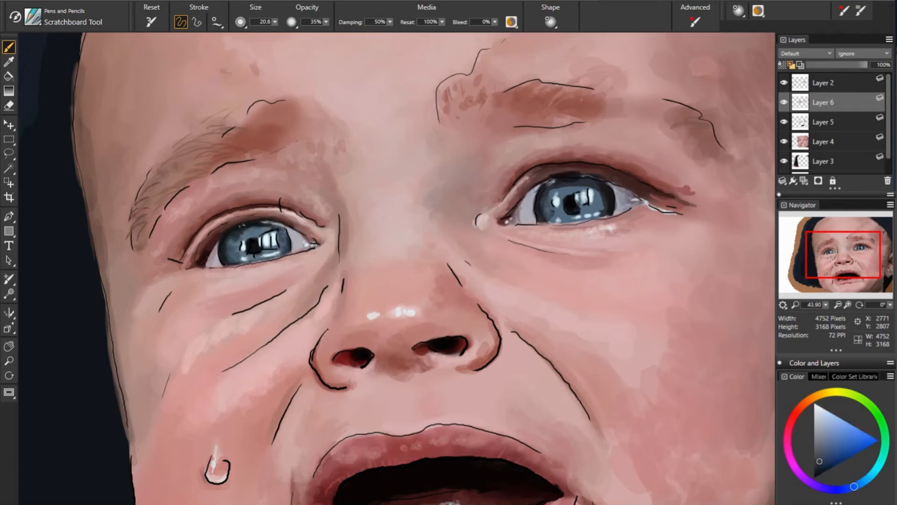
{"action": "left_click", "coordinate": [299, 244], "text": "alt"}
{"action": "left_click", "coordinate": [559, 196], "text": "alt"}
{"action": "left_click", "coordinate": [586, 185], "text": "alt"}
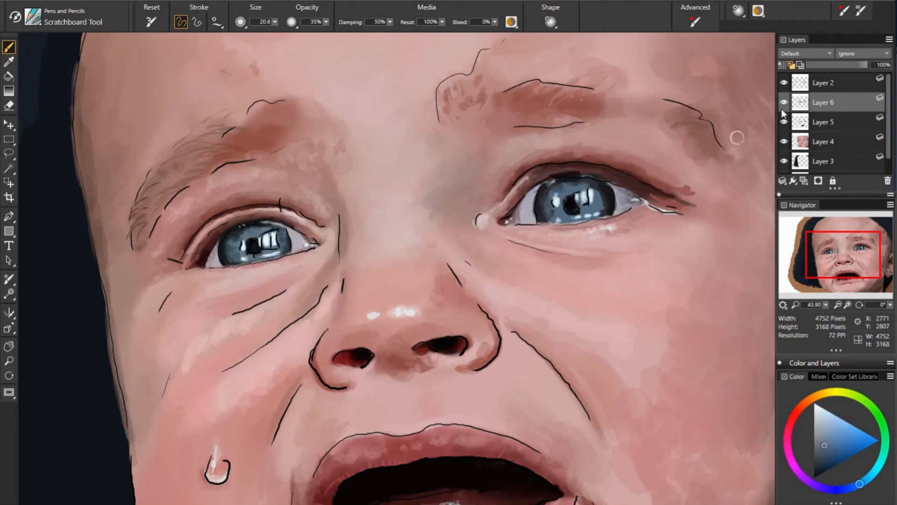
{"action": "left_click", "coordinate": [568, 189], "text": "alt"}
{"action": "left_click", "coordinate": [554, 210], "text": "alt"}
{"action": "left_click_drag", "start_coordinate": [555, 213], "coordinate": [558, 221]}
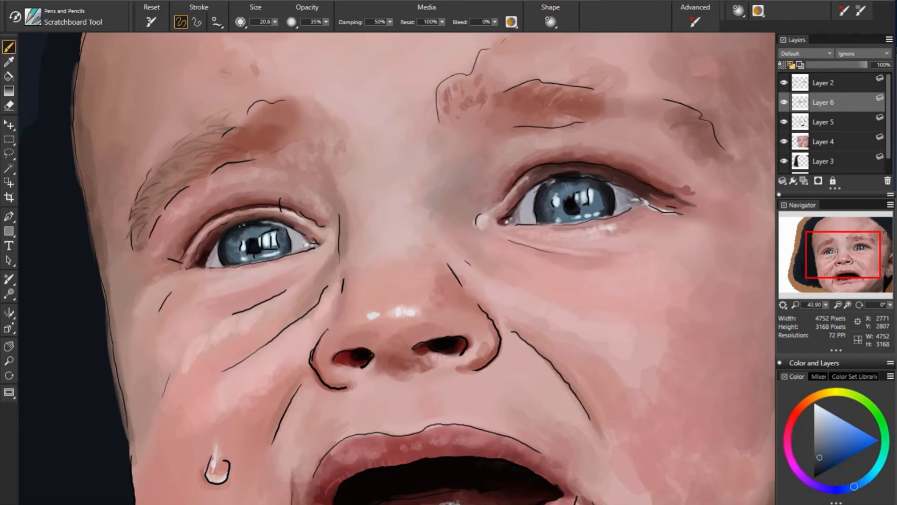
Hide the Layer 2 sketch and shade the lower and outer parts of the right iris with sampled blues
{"action": "left_click", "coordinate": [474, 223], "text": "alt"}
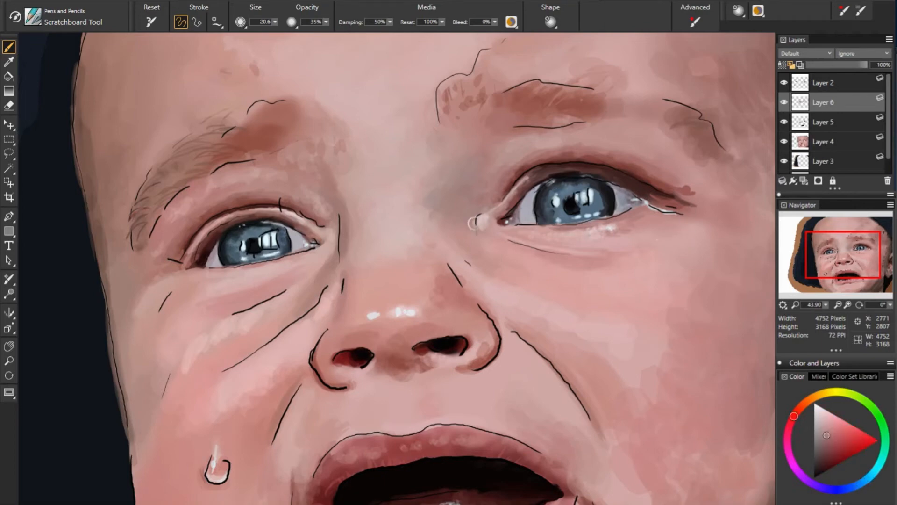
{"action": "left_click", "coordinate": [579, 216], "text": "alt"}
{"action": "left_click_drag", "start_coordinate": [575, 220], "coordinate": [583, 219]}
{"action": "left_click", "coordinate": [596, 199], "text": "alt"}
{"action": "left_click", "coordinate": [785, 83]}
{"action": "left_click_drag", "start_coordinate": [592, 189], "coordinate": [588, 203]}
{"action": "left_click", "coordinate": [575, 182], "text": "alt"}
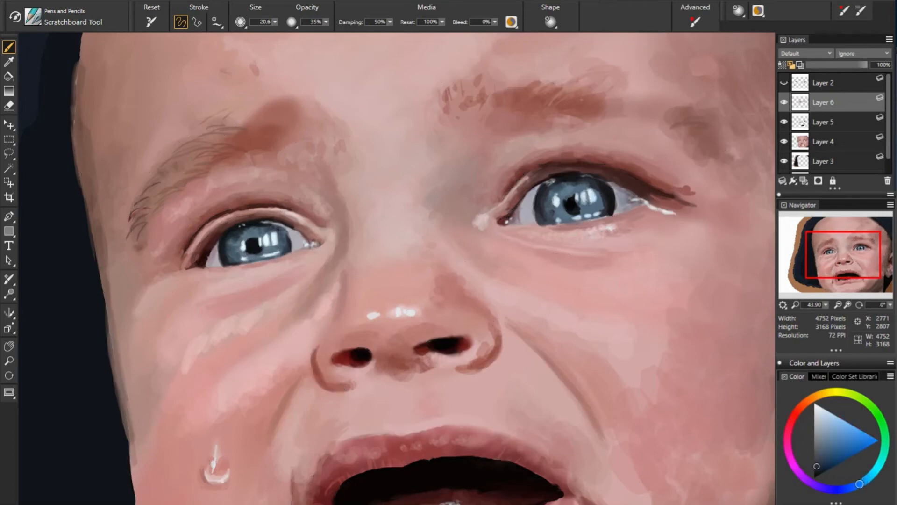
Compare the eyes with and without the Layer 2 sketch and sample the right pupil's dark colour for a 5.1 brush
{"action": "left_click", "coordinate": [262, 229], "text": "alt"}
{"action": "left_click", "coordinate": [785, 83]}
{"action": "left_click", "coordinate": [785, 82]}
{"action": "left_click", "coordinate": [571, 205], "text": "alt"}
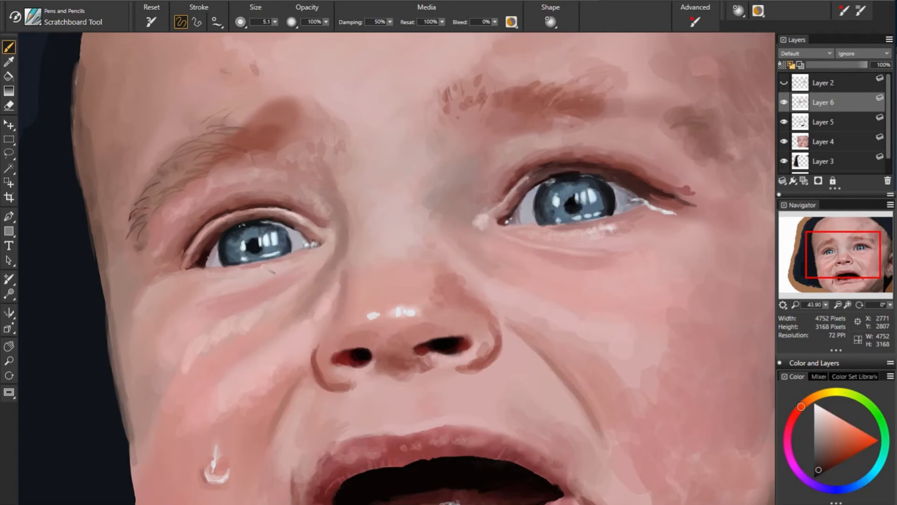
On Layer 3, paint black shadow folds inside the hood and beside the face with a 123.2 brush at full opacity
{"action": "scroll", "coordinate": [604, 286], "scroll_direction": "down", "scroll_amount": 3}
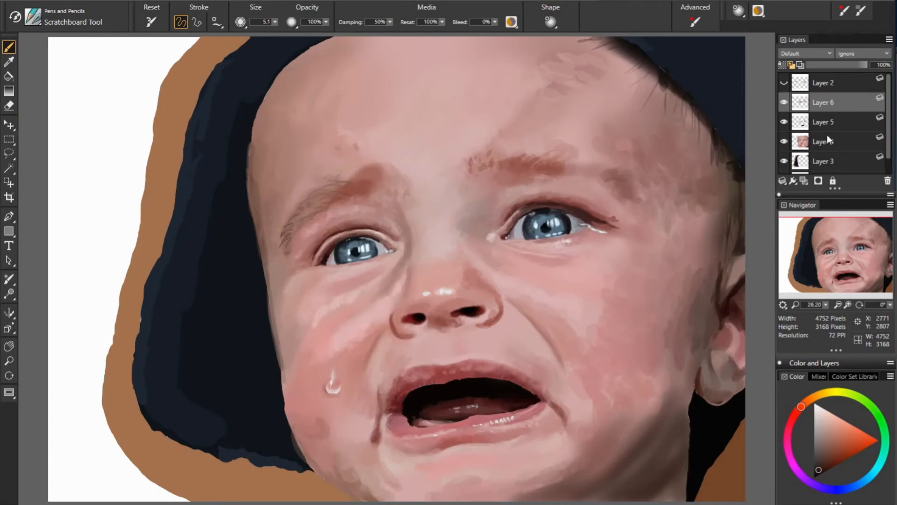
{"action": "left_click", "coordinate": [820, 162]}
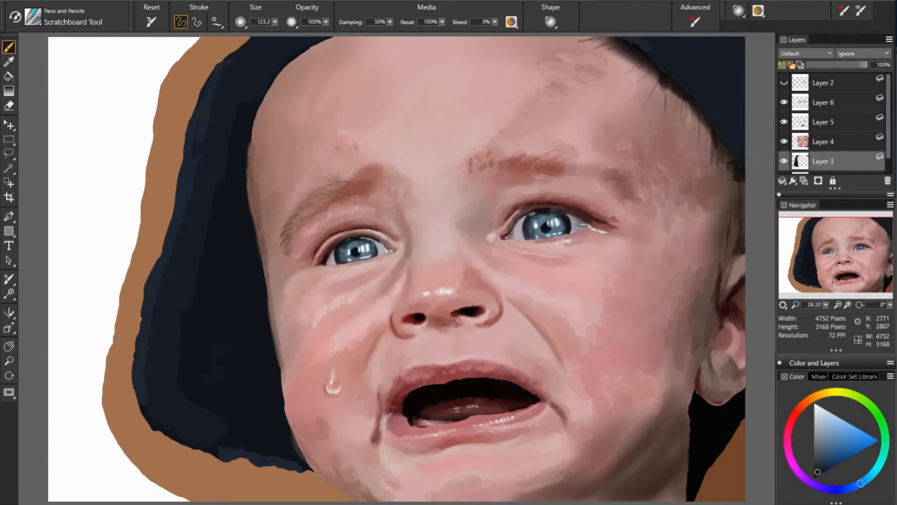
{"action": "left_click", "coordinate": [236, 225], "text": "alt"}
{"action": "left_click_drag", "start_coordinate": [236, 222], "coordinate": [236, 187]}
{"action": "left_click", "coordinate": [247, 135], "text": "alt"}
{"action": "mouse_move", "coordinate": [255, 103]}
{"action": "left_mouse_down"}
{"action": "mouse_move", "coordinate": [294, 56]}
{"action": "mouse_move", "coordinate": [210, 107]}
{"action": "mouse_move", "coordinate": [192, 135]}
{"action": "mouse_move", "coordinate": [224, 173]}
{"action": "mouse_move", "coordinate": [145, 336]}
{"action": "mouse_move", "coordinate": [135, 374]}
{"action": "mouse_move", "coordinate": [149, 392]}
{"action": "left_mouse_up"}
{"action": "left_click_drag", "start_coordinate": [157, 366], "coordinate": [214, 391]}
{"action": "left_click", "coordinate": [272, 293], "text": "alt"}
{"action": "left_click_drag", "start_coordinate": [250, 261], "coordinate": [234, 283]}
{"action": "left_click", "coordinate": [234, 299], "text": "alt"}
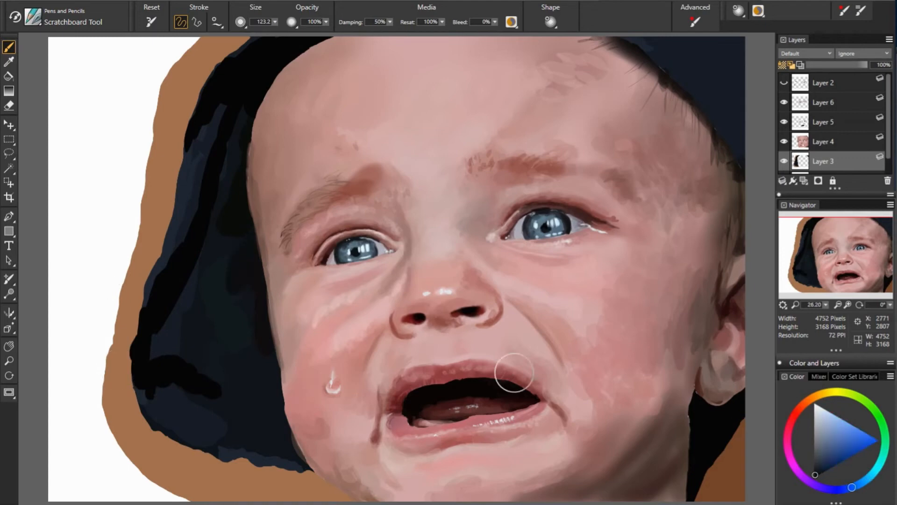
On Layer 4, clean up the face's edge along the cheek and jaw with sampled skin tones, using a 58.4 brush
{"action": "left_click", "coordinate": [823, 141]}
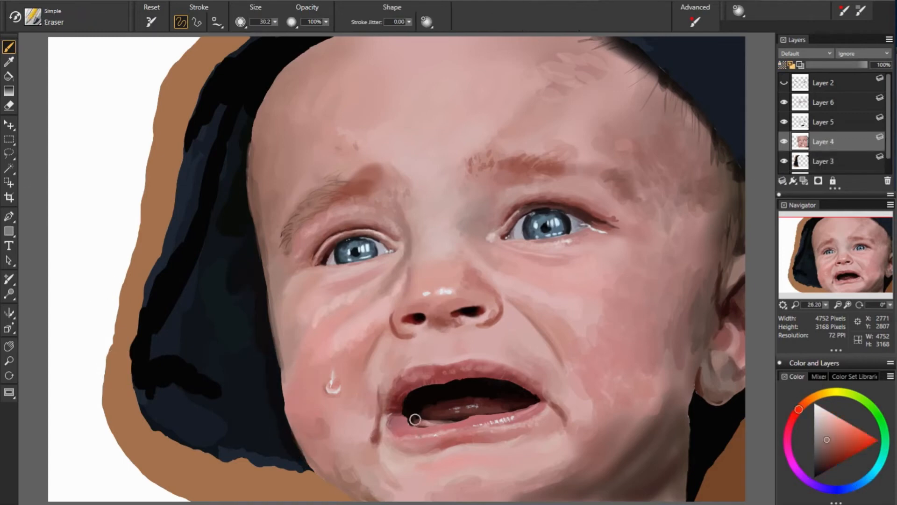
{"action": "left_click", "coordinate": [293, 414], "text": "alt"}
{"action": "mouse_move", "coordinate": [293, 414]}
{"action": "left_mouse_down"}
{"action": "mouse_move", "coordinate": [302, 445]}
{"action": "mouse_move", "coordinate": [317, 455]}
{"action": "mouse_move", "coordinate": [293, 423]}
{"action": "left_mouse_up"}
{"action": "left_click", "coordinate": [291, 408], "text": "alt"}
{"action": "left_click", "coordinate": [290, 406], "text": "alt"}
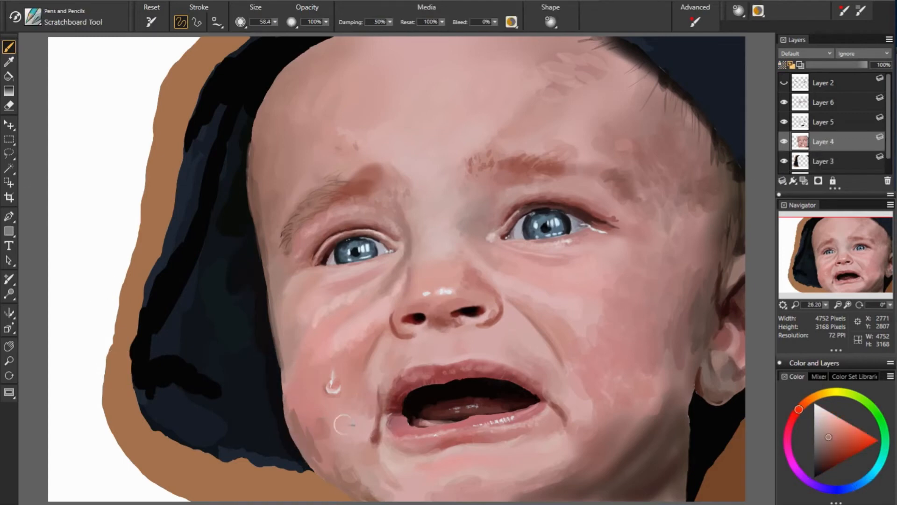
{"action": "left_click_drag", "start_coordinate": [282, 357], "coordinate": [285, 386]}
{"action": "left_click_drag", "start_coordinate": [275, 328], "coordinate": [285, 378]}
On Layer 3, extend the hood's dark lower edge beneath the jaw with sampled dark colours, using a 139.8 brush
{"action": "left_click", "coordinate": [823, 161]}
{"action": "left_click", "coordinate": [283, 424], "text": "alt"}
{"action": "key", "text": "]"}
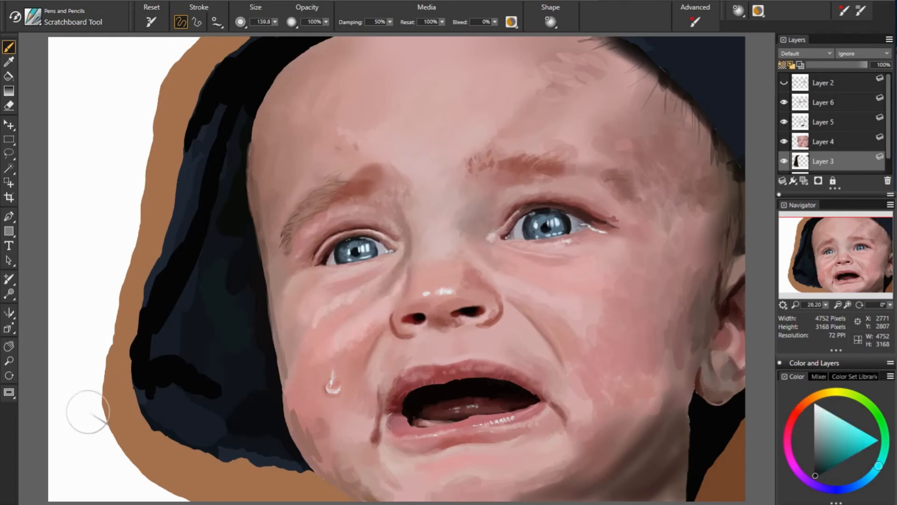
{"action": "left_click", "coordinate": [248, 414], "text": "alt"}
{"action": "mouse_move", "coordinate": [269, 406]}
{"action": "left_mouse_down"}
{"action": "mouse_move", "coordinate": [230, 424]}
{"action": "mouse_move", "coordinate": [411, 486]}
{"action": "left_mouse_up"}
{"action": "left_click", "coordinate": [276, 458], "text": "alt"}
{"action": "left_click_drag", "start_coordinate": [276, 461], "coordinate": [415, 494]}
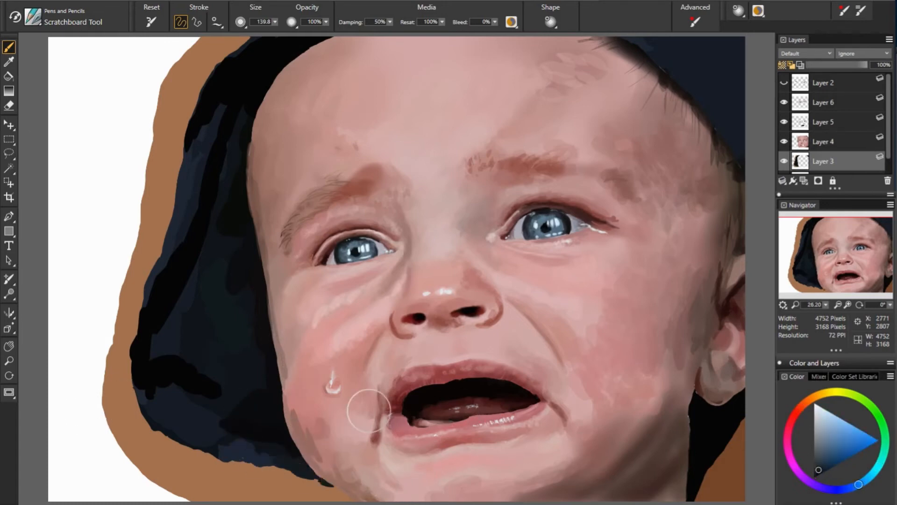
Soften the black folds in the hood's lower and middle lining with sampled dark blues and blacks
{"action": "left_click", "coordinate": [156, 407], "text": "alt"}
{"action": "mouse_move", "coordinate": [159, 408]}
{"action": "left_mouse_down"}
{"action": "mouse_move", "coordinate": [214, 414]}
{"action": "mouse_move", "coordinate": [161, 378]}
{"action": "mouse_move", "coordinate": [153, 408]}
{"action": "left_mouse_up"}
{"action": "left_click", "coordinate": [205, 415], "text": "alt"}
{"action": "left_click", "coordinate": [159, 374], "text": "alt"}
{"action": "left_click", "coordinate": [173, 427]}
{"action": "left_click", "coordinate": [187, 346], "text": "alt"}
{"action": "mouse_move", "coordinate": [159, 351]}
{"action": "left_mouse_down"}
{"action": "mouse_move", "coordinate": [174, 345]}
{"action": "mouse_move", "coordinate": [170, 320]}
{"action": "left_mouse_up"}
{"action": "left_click", "coordinate": [220, 299], "text": "alt"}
{"action": "left_click_drag", "start_coordinate": [203, 294], "coordinate": [182, 327]}
{"action": "left_click", "coordinate": [233, 284], "text": "alt"}
{"action": "left_click", "coordinate": [229, 217], "text": "alt"}
{"action": "left_click_drag", "start_coordinate": [227, 217], "coordinate": [199, 304]}
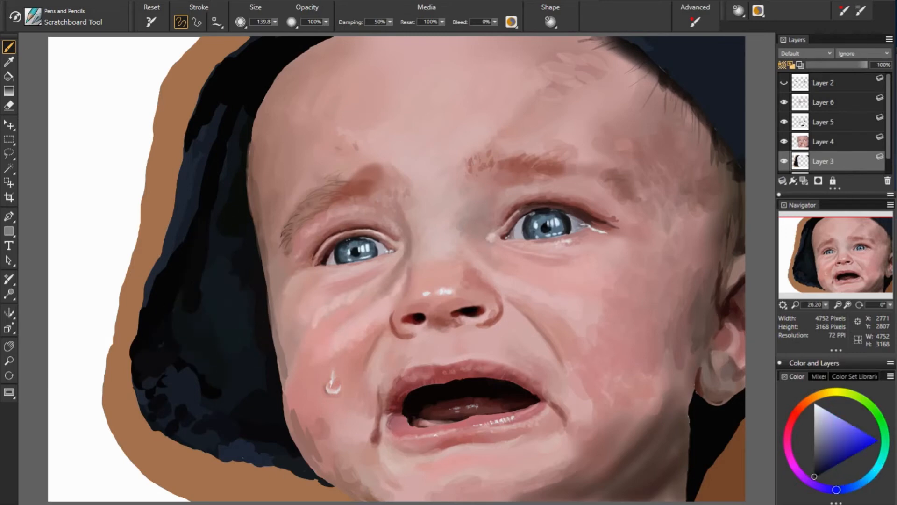
Paint sampled dark blue and near-black patches into the upper part of the left hood lining
{"action": "left_click", "coordinate": [194, 173], "text": "alt"}
{"action": "left_click_drag", "start_coordinate": [189, 173], "coordinate": [211, 126]}
{"action": "left_click", "coordinate": [224, 276], "text": "alt"}
{"action": "left_click_drag", "start_coordinate": [176, 229], "coordinate": [160, 275]}
{"action": "left_click", "coordinate": [243, 237], "text": "alt"}
{"action": "left_click", "coordinate": [229, 187], "text": "alt"}
{"action": "left_click_drag", "start_coordinate": [240, 114], "coordinate": [225, 187]}
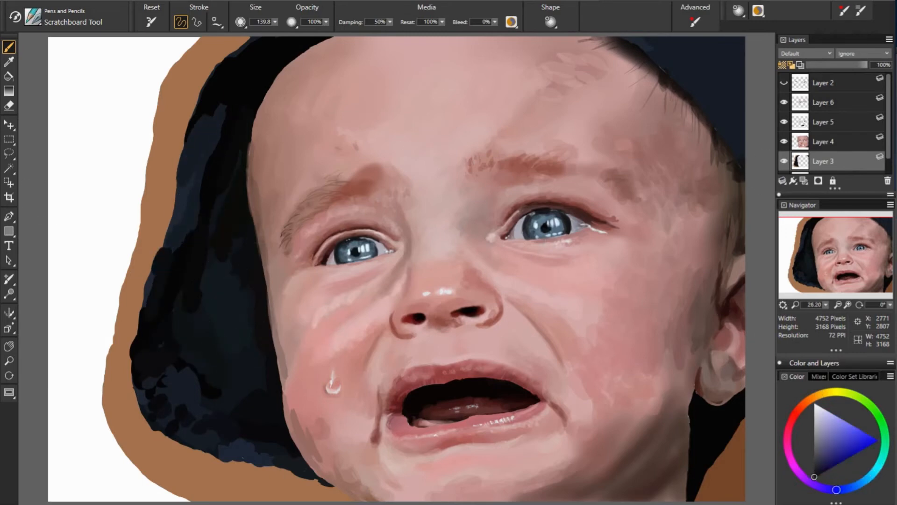
Vary the hood lining beside the cheek and along its lower fold with sampled navy tones
{"action": "left_click", "coordinate": [229, 290], "text": "alt"}
{"action": "left_click_drag", "start_coordinate": [227, 248], "coordinate": [239, 281]}
{"action": "left_click", "coordinate": [224, 299], "text": "alt"}
{"action": "left_click", "coordinate": [210, 336], "text": "alt"}
{"action": "mouse_move", "coordinate": [236, 318]}
{"action": "left_mouse_down"}
{"action": "mouse_move", "coordinate": [235, 348]}
{"action": "mouse_move", "coordinate": [232, 334]}
{"action": "left_mouse_up"}
{"action": "left_click", "coordinate": [252, 300], "text": "alt"}
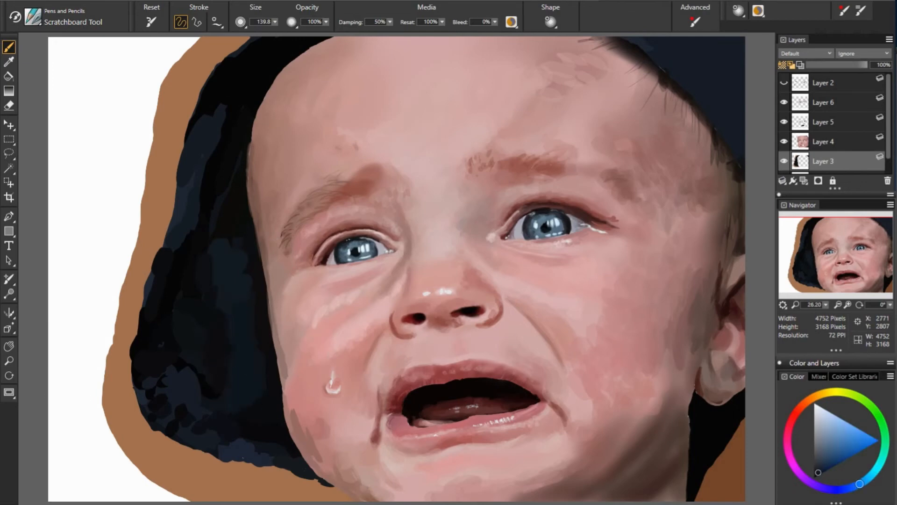
{"action": "left_click_drag", "start_coordinate": [255, 374], "coordinate": [257, 414]}
{"action": "left_click", "coordinate": [187, 379], "text": "alt"}
{"action": "mouse_move", "coordinate": [201, 367]}
{"action": "left_mouse_down"}
{"action": "mouse_move", "coordinate": [207, 394]}
{"action": "mouse_move", "coordinate": [179, 355]}
{"action": "left_mouse_up"}
Mottle the upper left of the hood's tan trim with sampled dark browns at 30% opacity, using an 82.4 brush
{"action": "left_click", "coordinate": [701, 475], "text": "alt"}
{"action": "left_click", "coordinate": [326, 22]}
{"action": "left_click", "coordinate": [182, 131]}
{"action": "left_click_drag", "start_coordinate": [188, 96], "coordinate": [187, 112]}
{"action": "left_click_drag", "start_coordinate": [195, 85], "coordinate": [201, 85]}
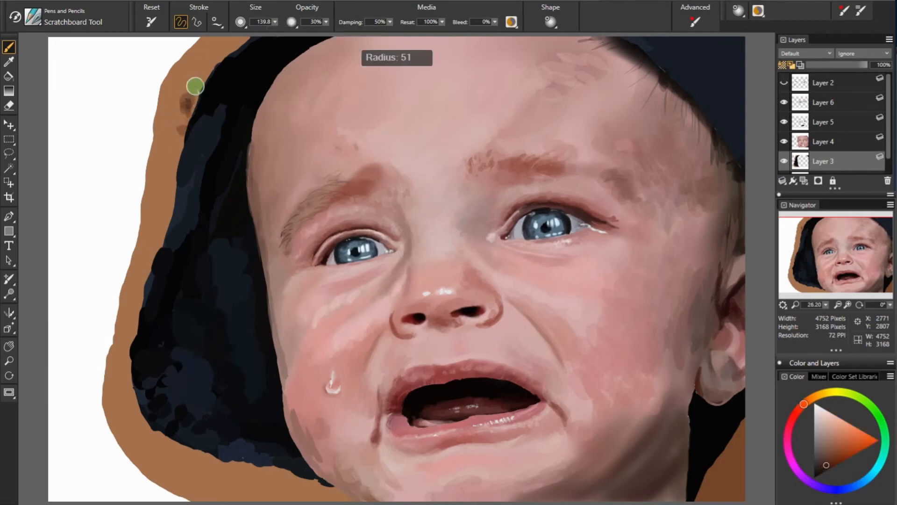
{"action": "left_click_drag", "start_coordinate": [229, 45], "coordinate": [198, 84]}
{"action": "mouse_move", "coordinate": [201, 49]}
{"action": "left_mouse_down"}
{"action": "mouse_move", "coordinate": [168, 109]}
{"action": "mouse_move", "coordinate": [161, 187]}
{"action": "left_mouse_up"}
{"action": "left_click_drag", "start_coordinate": [161, 187], "coordinate": [136, 280]}
{"action": "left_click", "coordinate": [733, 270], "text": "alt"}
{"action": "left_click", "coordinate": [168, 203]}
{"action": "left_click", "coordinate": [146, 240]}
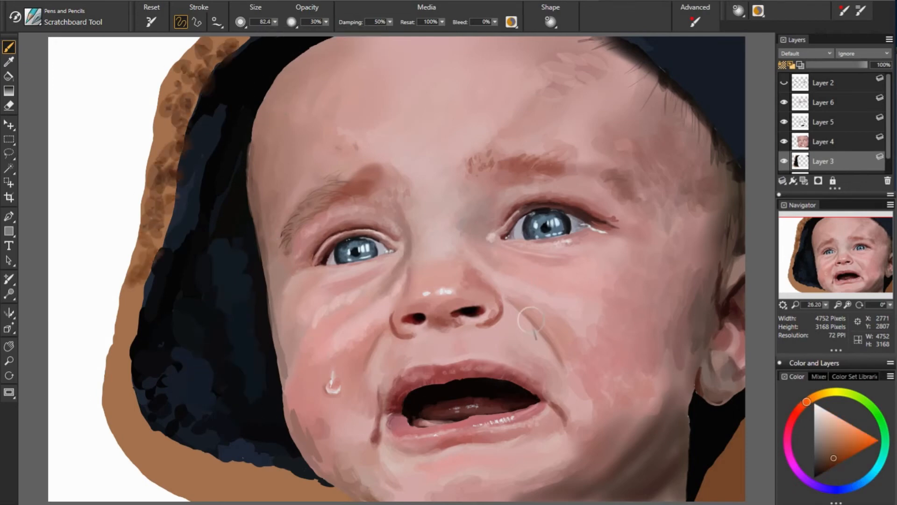
Continue the brown mottling down the left side of the hood's tan trim
{"action": "left_click_drag", "start_coordinate": [117, 345], "coordinate": [115, 407]}
{"action": "left_click_drag", "start_coordinate": [132, 297], "coordinate": [126, 329]}
{"action": "left_click", "coordinate": [145, 255], "text": "alt"}
{"action": "left_click_drag", "start_coordinate": [166, 238], "coordinate": [159, 257]}
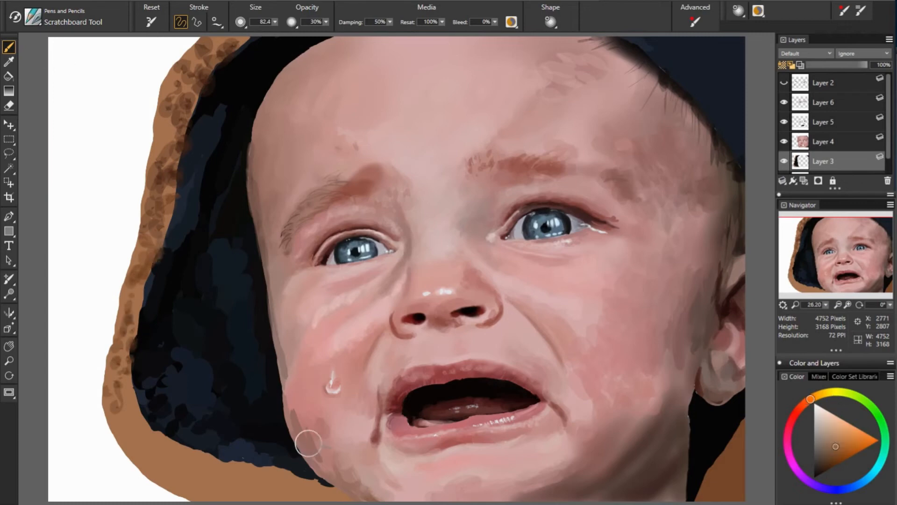
Soften the lower boundary between the dark hood lining and the tan trim with a sampled dark tone
{"action": "left_click_drag", "start_coordinate": [134, 358], "coordinate": [152, 423]}
{"action": "left_click", "coordinate": [184, 451], "text": "alt"}
{"action": "mouse_move", "coordinate": [196, 448]}
{"action": "left_mouse_down"}
{"action": "mouse_move", "coordinate": [267, 465]}
{"action": "mouse_move", "coordinate": [330, 496]}
{"action": "left_mouse_up"}
Dab sampled brown spots along the bottom and lower-left corner of the tan trim
{"action": "left_click", "coordinate": [257, 488], "text": "alt"}
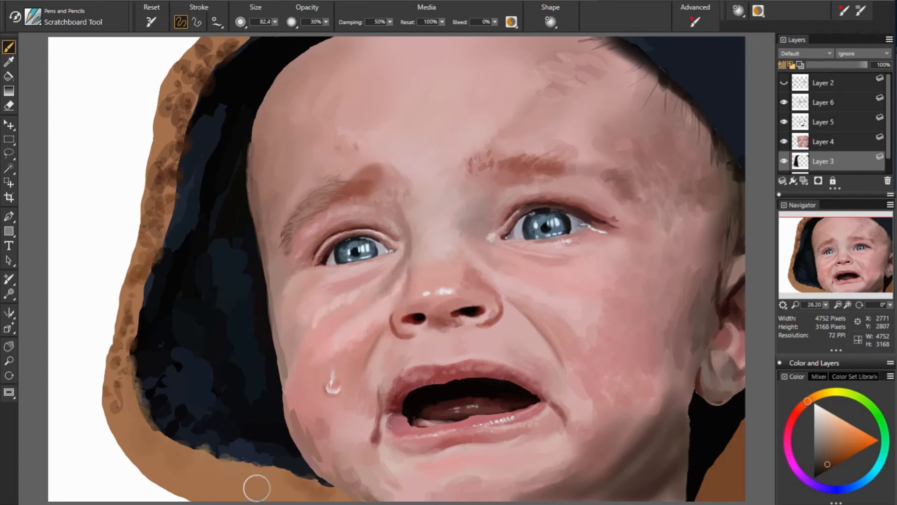
{"action": "left_click_drag", "start_coordinate": [261, 481], "coordinate": [278, 495]}
{"action": "left_click_drag", "start_coordinate": [201, 493], "coordinate": [222, 496]}
{"action": "left_click_drag", "start_coordinate": [234, 484], "coordinate": [246, 494]}
{"action": "left_click", "coordinate": [261, 479]}
{"action": "left_click", "coordinate": [190, 482]}
{"action": "left_click_drag", "start_coordinate": [153, 468], "coordinate": [164, 472]}
{"action": "left_click", "coordinate": [146, 430], "text": "alt"}
{"action": "mouse_move", "coordinate": [129, 420]}
{"action": "left_mouse_down"}
{"action": "mouse_move", "coordinate": [119, 429]}
{"action": "mouse_move", "coordinate": [133, 451]}
{"action": "left_mouse_up"}
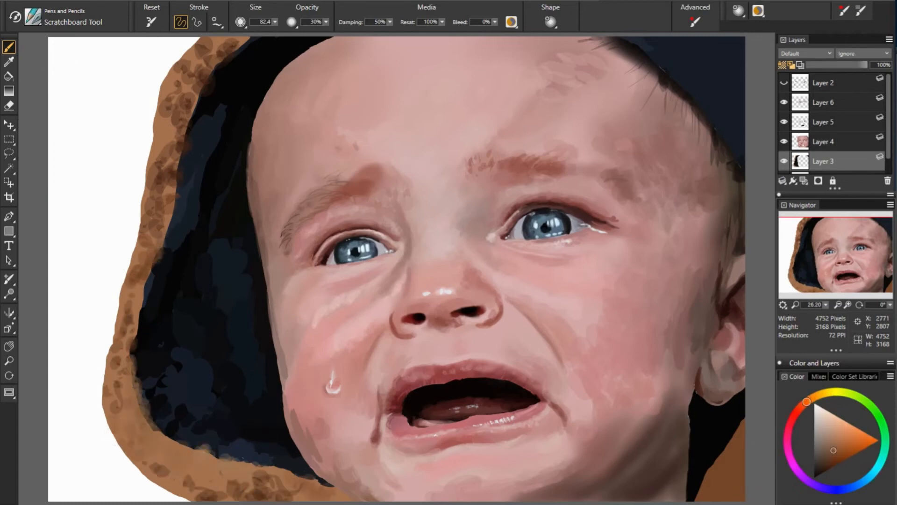
Texture the brown trim and its dark edge below the right ear with sampled colours
{"action": "left_click", "coordinate": [727, 467], "text": "alt"}
{"action": "left_click_drag", "start_coordinate": [748, 474], "coordinate": [700, 487]}
{"action": "left_click", "coordinate": [708, 435], "text": "alt"}
{"action": "mouse_move", "coordinate": [735, 434]}
{"action": "left_mouse_down"}
{"action": "mouse_move", "coordinate": [702, 484]}
{"action": "mouse_move", "coordinate": [737, 435]}
{"action": "left_mouse_up"}
Shade the hood above the right side of the forehead with sampled black and dark blue
{"action": "left_click", "coordinate": [631, 38], "text": "alt"}
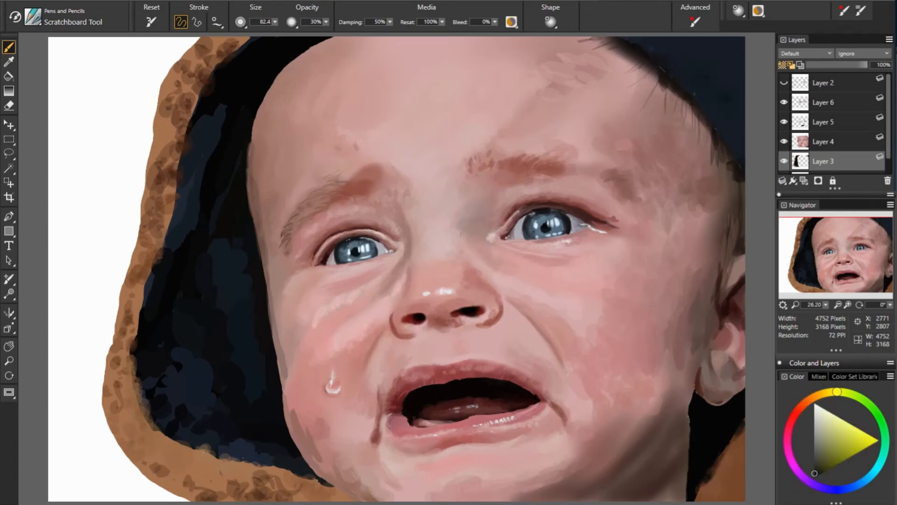
{"action": "left_click_drag", "start_coordinate": [714, 108], "coordinate": [714, 116]}
{"action": "left_click", "coordinate": [734, 50], "text": "alt"}
{"action": "left_click_drag", "start_coordinate": [734, 51], "coordinate": [725, 53]}
Darken and soften the hood lining's left edge along the trim with sampled dark colours
{"action": "left_click", "coordinate": [206, 131], "text": "alt"}
{"action": "left_click_drag", "start_coordinate": [189, 182], "coordinate": [177, 215]}
{"action": "left_click", "coordinate": [246, 174], "text": "alt"}
{"action": "left_click_drag", "start_coordinate": [201, 117], "coordinate": [183, 186]}
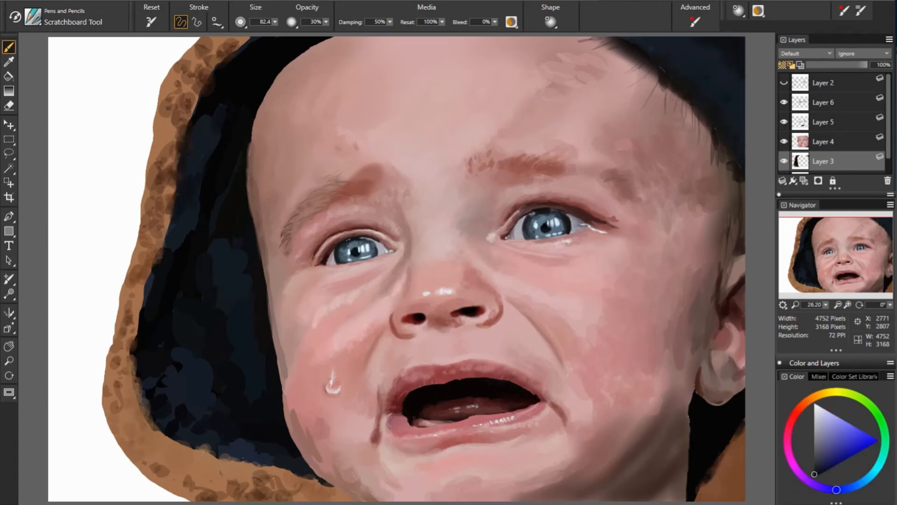
{"action": "left_click_drag", "start_coordinate": [198, 96], "coordinate": [189, 121]}
{"action": "left_click_drag", "start_coordinate": [207, 77], "coordinate": [205, 95]}
{"action": "left_click_drag", "start_coordinate": [229, 58], "coordinate": [250, 41]}
{"action": "left_click_drag", "start_coordinate": [170, 208], "coordinate": [143, 307]}
Blend the hood lining's lower edge into the trim and shade the trim's bottom with sampled browns
{"action": "left_click", "coordinate": [154, 362], "text": "alt"}
{"action": "mouse_move", "coordinate": [142, 385]}
{"action": "left_mouse_down"}
{"action": "mouse_move", "coordinate": [170, 441]}
{"action": "mouse_move", "coordinate": [326, 484]}
{"action": "mouse_move", "coordinate": [233, 462]}
{"action": "left_mouse_up"}
{"action": "left_click", "coordinate": [201, 433], "text": "alt"}
{"action": "left_click", "coordinate": [254, 451], "text": "alt"}
{"action": "left_click", "coordinate": [318, 491], "text": "alt"}
{"action": "mouse_move", "coordinate": [222, 460]}
{"action": "left_mouse_down"}
{"action": "mouse_move", "coordinate": [208, 457]}
{"action": "mouse_move", "coordinate": [334, 493]}
{"action": "left_mouse_up"}
{"action": "left_click", "coordinate": [239, 486], "text": "alt"}
{"action": "mouse_move", "coordinate": [182, 491]}
{"action": "left_mouse_down"}
{"action": "mouse_move", "coordinate": [160, 485]}
{"action": "mouse_move", "coordinate": [132, 451]}
{"action": "left_mouse_up"}
On Layer 4, deepen the shadow from below the right ear along the jaw with sampled skin tones
{"action": "left_click", "coordinate": [683, 357], "text": "alt"}
{"action": "left_click", "coordinate": [823, 142]}
{"action": "left_click", "coordinate": [688, 365], "text": "alt"}
{"action": "mouse_move", "coordinate": [685, 357]}
{"action": "left_mouse_down"}
{"action": "mouse_move", "coordinate": [691, 390]}
{"action": "mouse_move", "coordinate": [662, 435]}
{"action": "left_mouse_up"}
{"action": "left_click", "coordinate": [678, 407], "text": "alt"}
Show the Layer 2 sketch and shade the underside of the jaw towards the chin with a 122.4 brush
{"action": "left_click", "coordinate": [785, 82]}
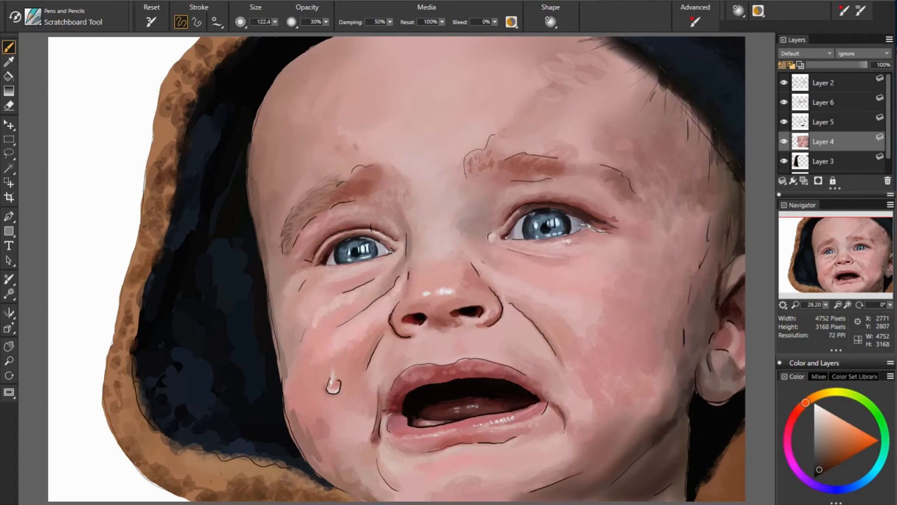
{"action": "left_click", "coordinate": [696, 376], "text": "alt"}
{"action": "left_click", "coordinate": [730, 347], "text": "alt"}
{"action": "left_click", "coordinate": [673, 428], "text": "alt"}
{"action": "mouse_move", "coordinate": [668, 431]}
{"action": "left_mouse_down"}
{"action": "mouse_move", "coordinate": [597, 481]}
{"action": "mouse_move", "coordinate": [514, 496]}
{"action": "left_mouse_up"}
{"action": "left_click", "coordinate": [584, 497], "text": "alt"}
{"action": "left_click_drag", "start_coordinate": [575, 478], "coordinate": [516, 495]}
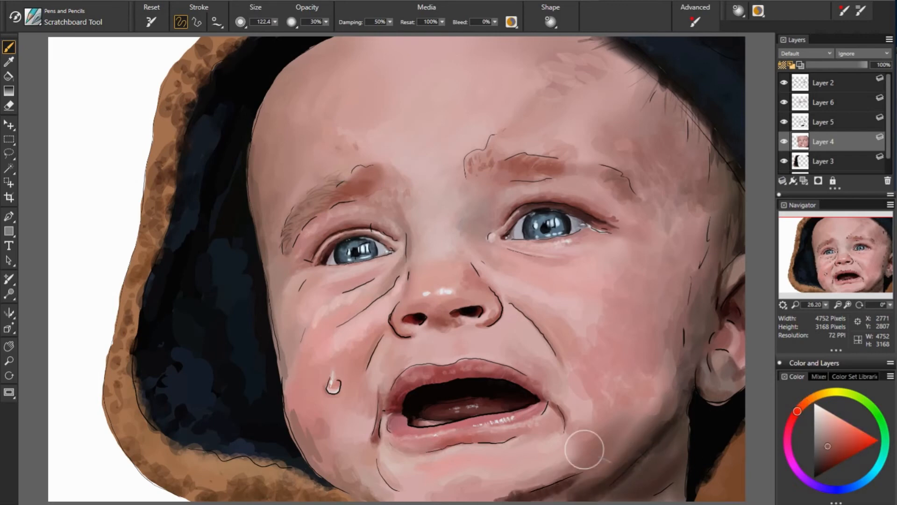
Blend the skin beside the right mouth corner and on the chin with sampled pink tones
{"action": "left_click", "coordinate": [627, 437], "text": "alt"}
{"action": "left_click", "coordinate": [563, 443], "text": "alt"}
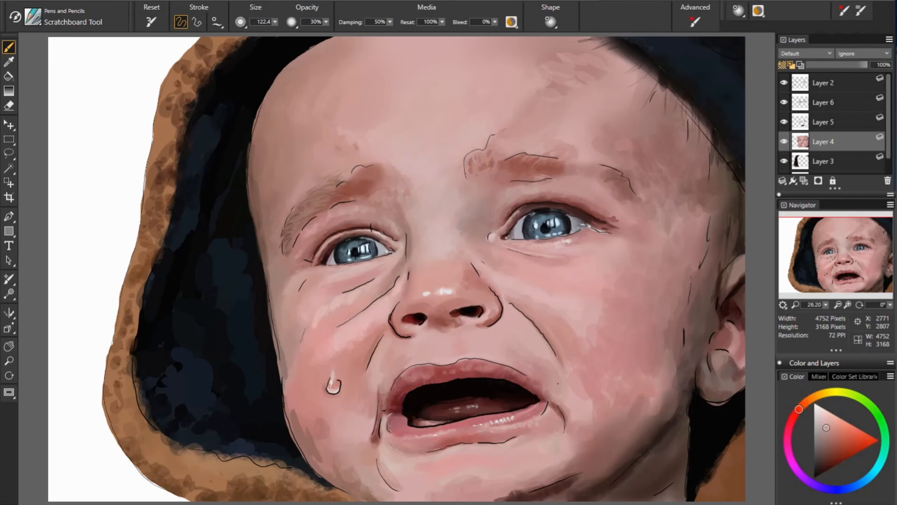
{"action": "left_click", "coordinate": [553, 378], "text": "alt"}
{"action": "left_click", "coordinate": [513, 427], "text": "alt"}
{"action": "left_click", "coordinate": [478, 480], "text": "alt"}
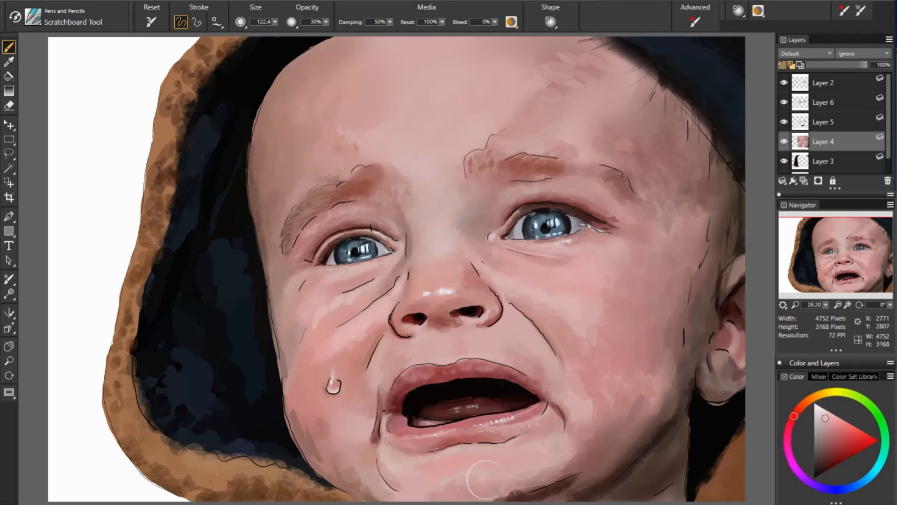
{"action": "left_click", "coordinate": [481, 479], "text": "alt"}
Refine the shadow under the chin with sampled brown skin tones
{"action": "left_click", "coordinate": [685, 480], "text": "alt"}
{"action": "left_click_drag", "start_coordinate": [513, 494], "coordinate": [482, 489]}
{"action": "left_click", "coordinate": [608, 483], "text": "alt"}
{"action": "left_click_drag", "start_coordinate": [541, 486], "coordinate": [525, 493]}
{"action": "left_click", "coordinate": [542, 493], "text": "alt"}
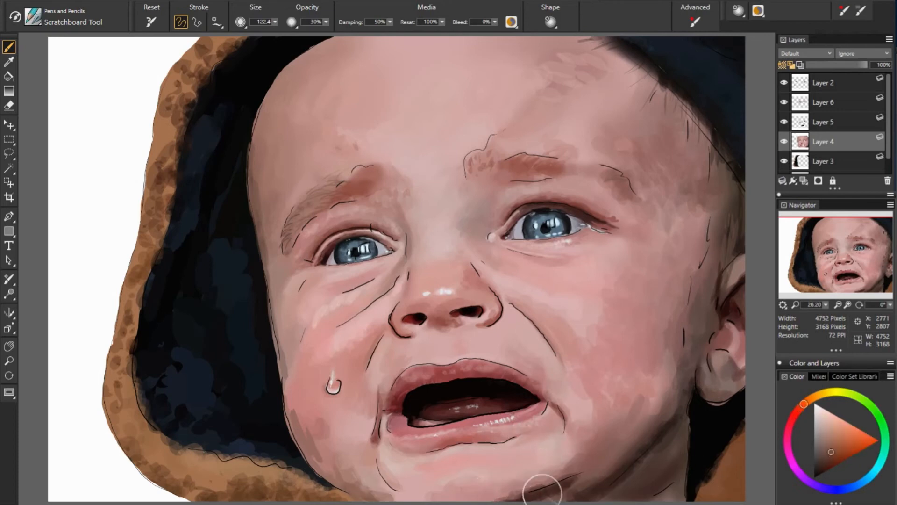
{"action": "left_click", "coordinate": [288, 481], "text": "alt"}
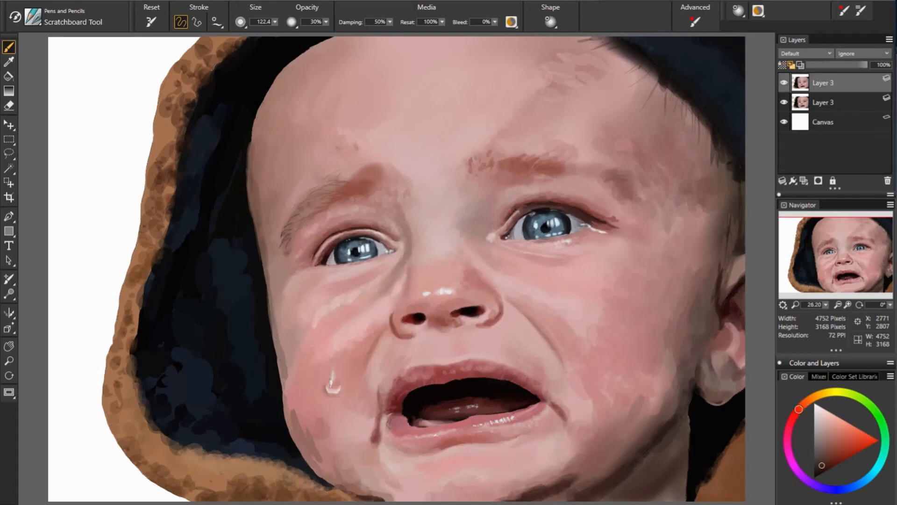
Switch to the Smear blender at 22% opacity and smooth the left edge of the temple and forehead
{"action": "key", "text": "slash"}
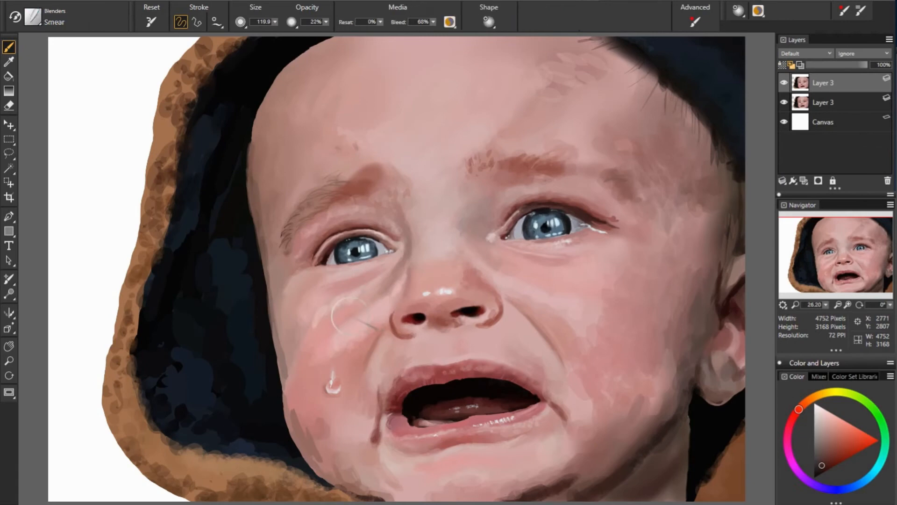
{"action": "left_click_drag", "start_coordinate": [266, 250], "coordinate": [252, 137]}
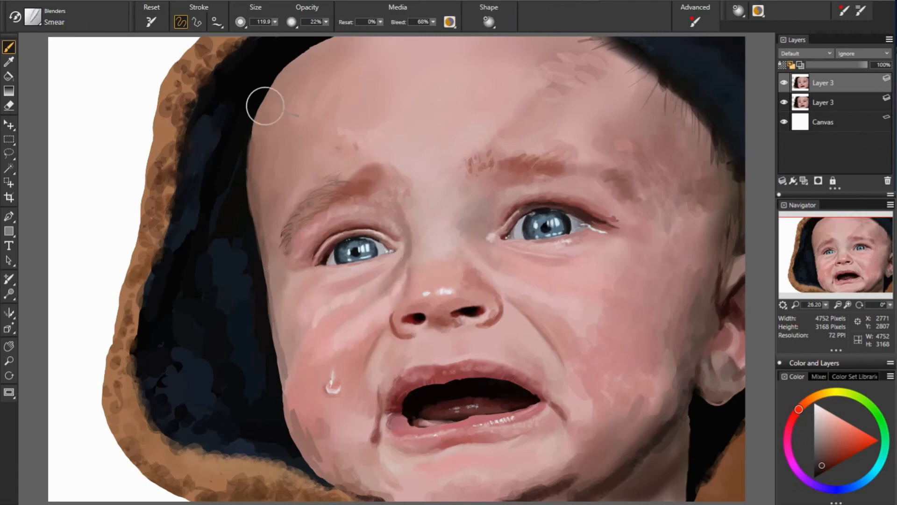
{"action": "left_click_drag", "start_coordinate": [263, 106], "coordinate": [327, 41]}
{"action": "key", "text": "bracketright"}
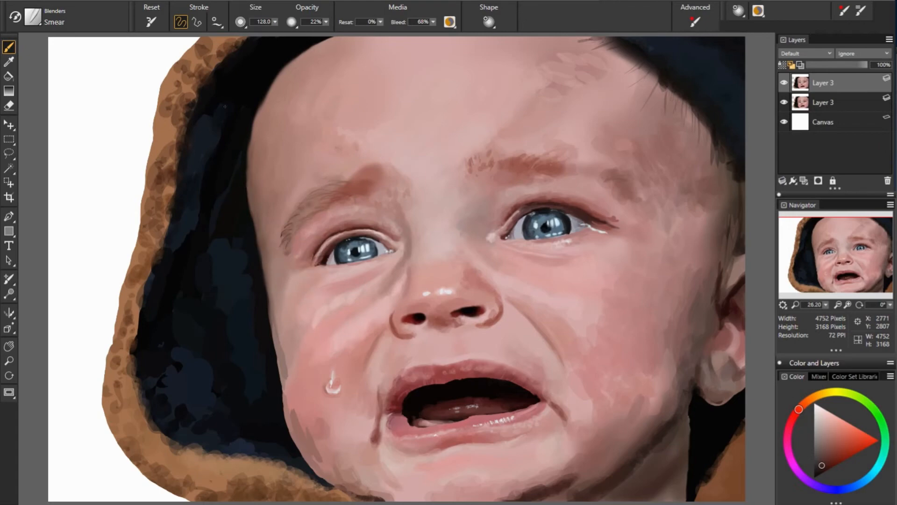
Smear the left hood lining's patches and the adjoining face edge, gradually reducing the blender size
{"action": "key", "text": "bracketleft"}
{"action": "key", "text": "bracketleft"}
{"action": "key", "text": "bracketleft"}
{"action": "key", "text": "bracketleft"}
{"action": "key", "text": "bracketleft"}
{"action": "key", "text": "bracketleft"}
{"action": "key", "text": "bracketleft"}
{"action": "key", "text": "bracketleft"}
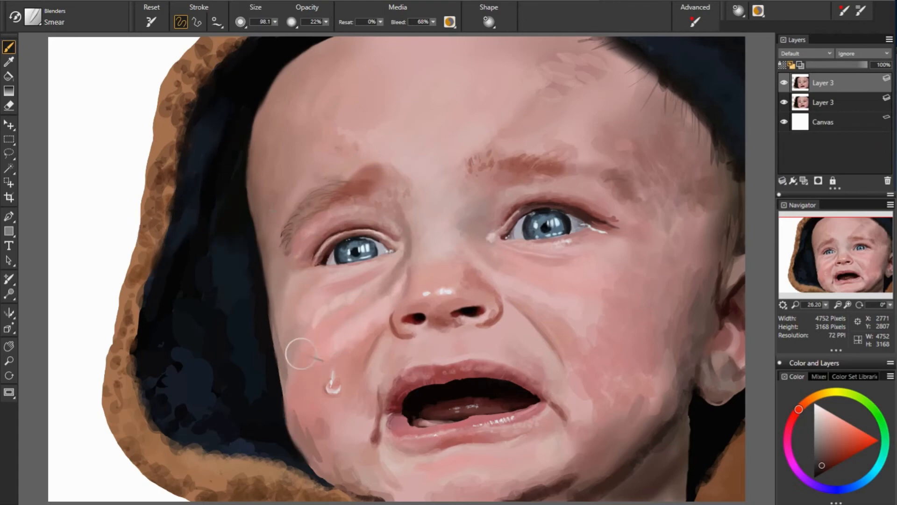
{"action": "key", "text": "bracketleft"}
{"action": "key", "text": "bracketleft"}
{"action": "key", "text": "bracketleft"}
{"action": "key", "text": "bracketleft"}
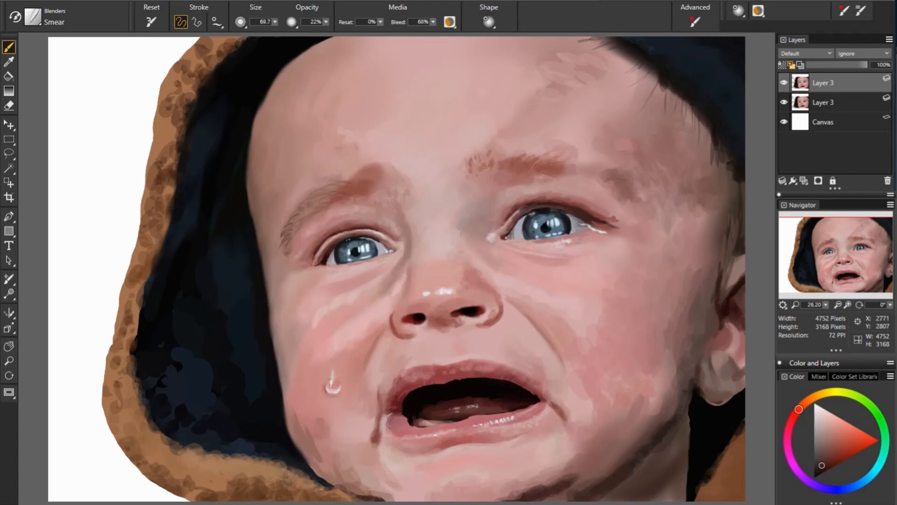
Smear the left cheek and jaw edge smooth, adjusting the blender size for the area
{"action": "key", "text": "bracketleft"}
{"action": "key", "text": "bracketleft"}
{"action": "key", "text": "bracketleft"}
{"action": "key", "text": "bracketleft"}
{"action": "key", "text": "bracketleft"}
{"action": "key", "text": "bracketleft"}
{"action": "key", "text": "bracketleft"}
{"action": "key", "text": "bracketleft"}
{"action": "key", "text": "bracketleft"}
{"action": "left_click_drag", "start_coordinate": [324, 415], "coordinate": [348, 415]}
{"action": "left_click_drag", "start_coordinate": [282, 416], "coordinate": [301, 472]}
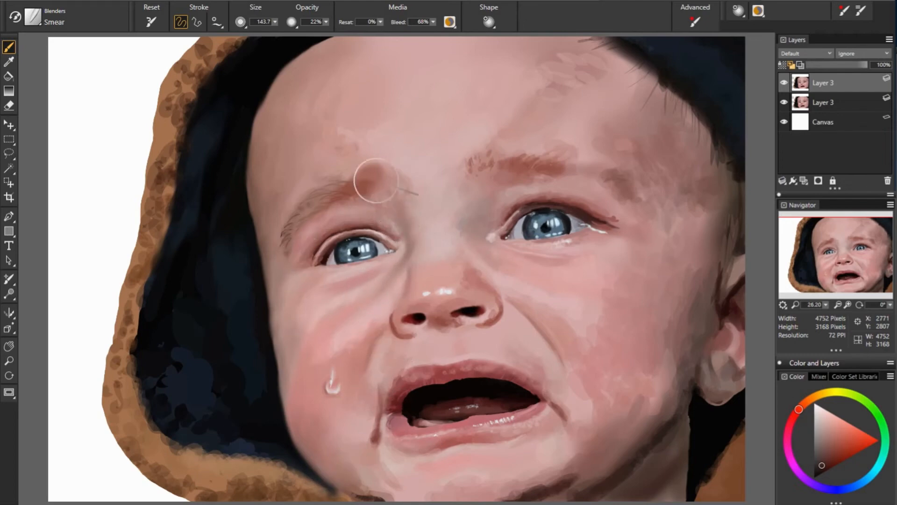
Smear the left brow's inner end, the nose area and the right mouth corner, varying the blender size
{"action": "left_click_drag", "start_coordinate": [375, 180], "coordinate": [364, 161]}
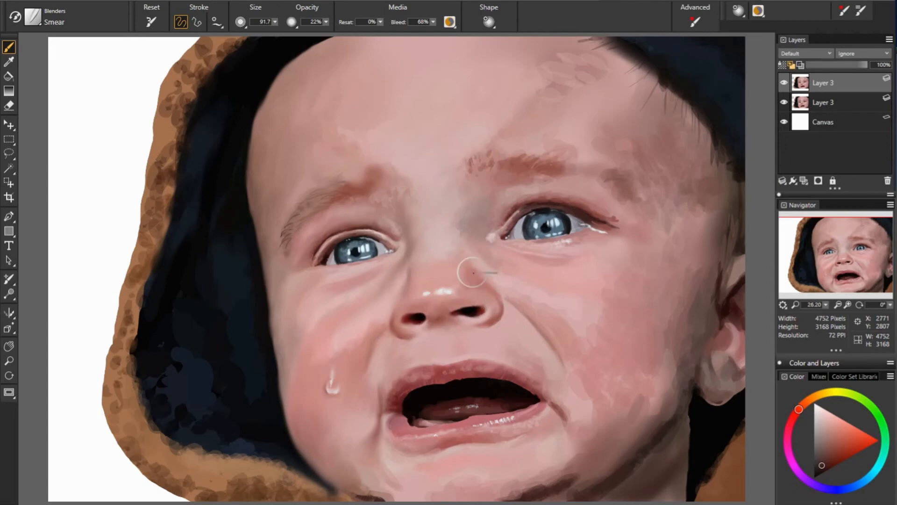
{"action": "key", "text": "bracketright"}
{"action": "key", "text": "bracketleft"}
{"action": "key", "text": "bracketleft"}
{"action": "key", "text": "bracketleft"}
{"action": "key", "text": "bracketleft"}
{"action": "key", "text": "bracketleft"}
{"action": "key", "text": "bracketright"}
{"action": "key", "text": "bracketright"}
{"action": "key", "text": "bracketright"}
{"action": "key", "text": "bracketright"}
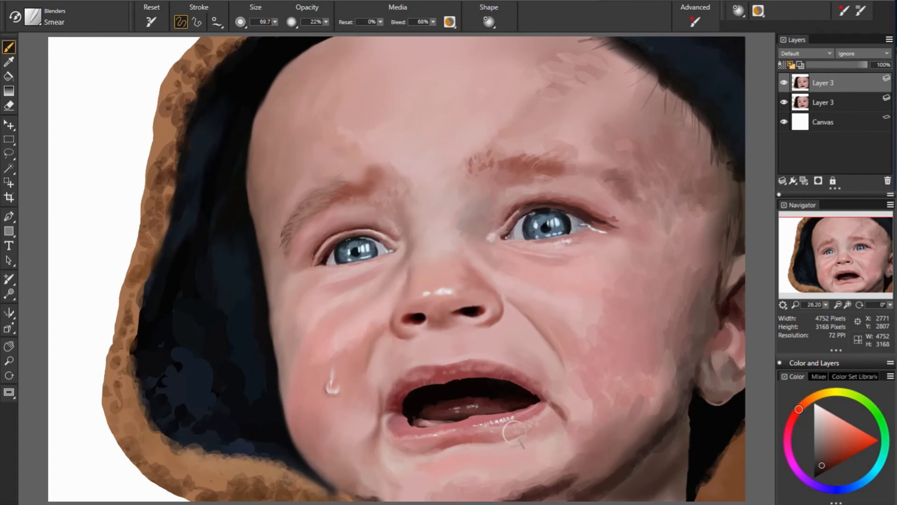
{"action": "left_click_drag", "start_coordinate": [546, 381], "coordinate": [551, 394]}
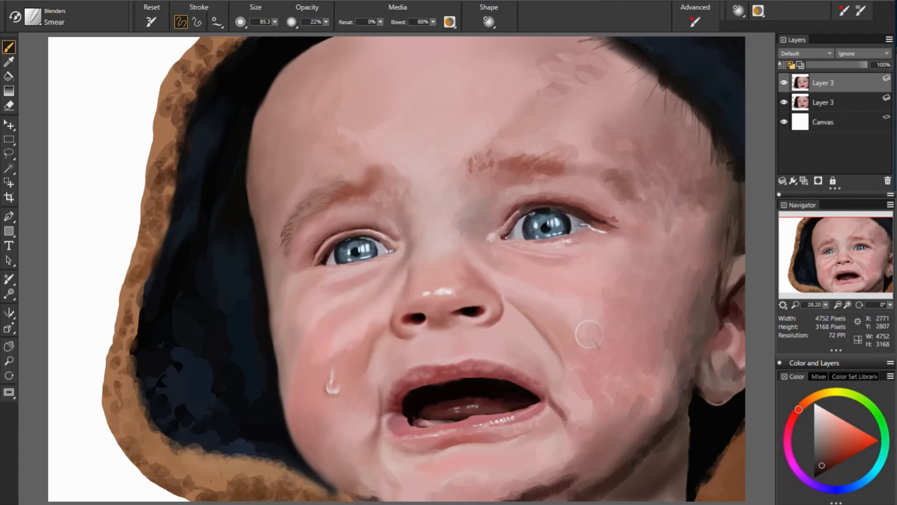
Blend the skin between the brows, above the left brow and along the right upper eyelid
{"action": "key", "text": "]"}
{"action": "left_click_drag", "start_coordinate": [407, 182], "coordinate": [431, 185]}
{"action": "mouse_move", "coordinate": [386, 172]}
{"action": "left_mouse_down"}
{"action": "mouse_move", "coordinate": [373, 170]}
{"action": "mouse_move", "coordinate": [353, 134]}
{"action": "left_mouse_up"}
{"action": "left_click_drag", "start_coordinate": [610, 228], "coordinate": [559, 216]}
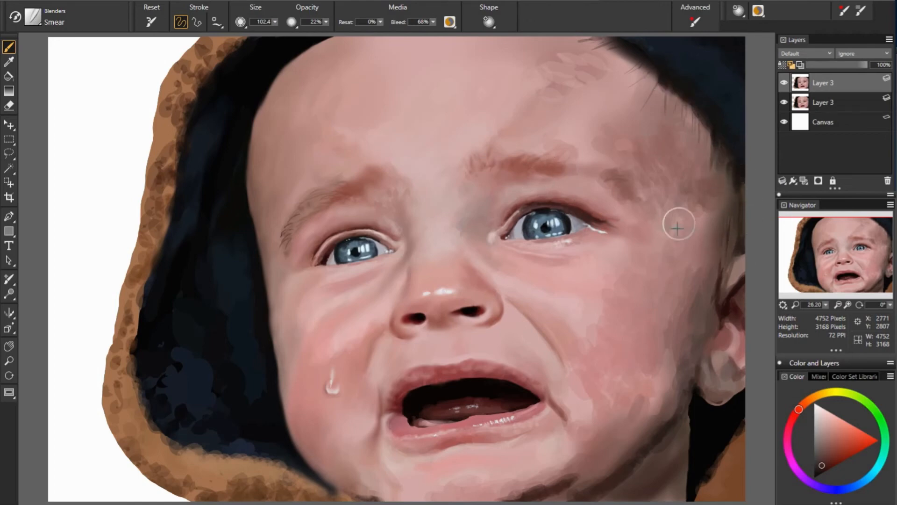
Smear the right temple, brow tail and cheek, and blend the skin below the lower lip
{"action": "left_click_drag", "start_coordinate": [678, 228], "coordinate": [702, 228]}
{"action": "left_click_drag", "start_coordinate": [633, 171], "coordinate": [623, 194]}
{"action": "left_click_drag", "start_coordinate": [633, 294], "coordinate": [645, 269]}
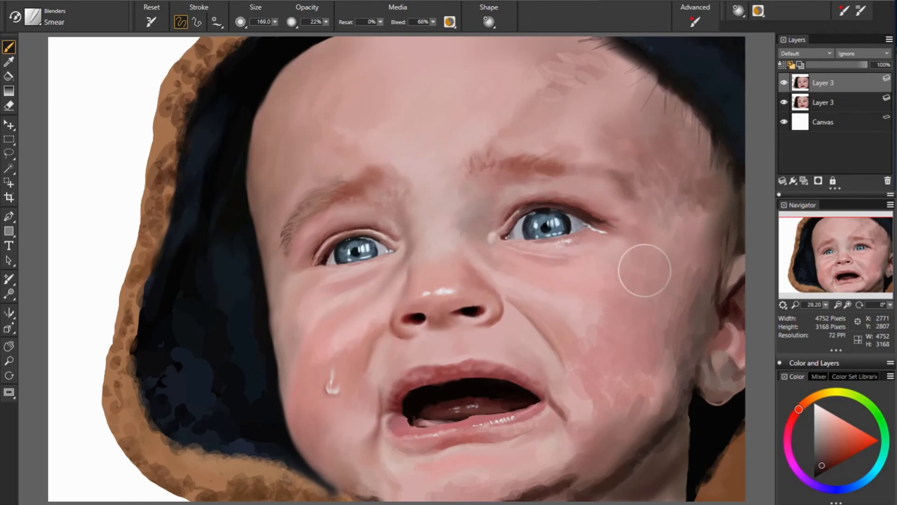
{"action": "key", "text": "["}
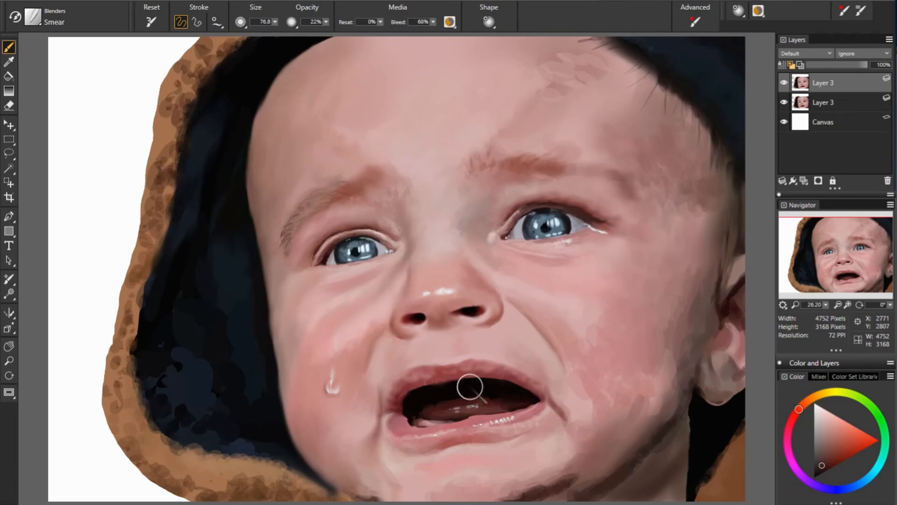
{"action": "left_click_drag", "start_coordinate": [462, 451], "coordinate": [512, 458]}
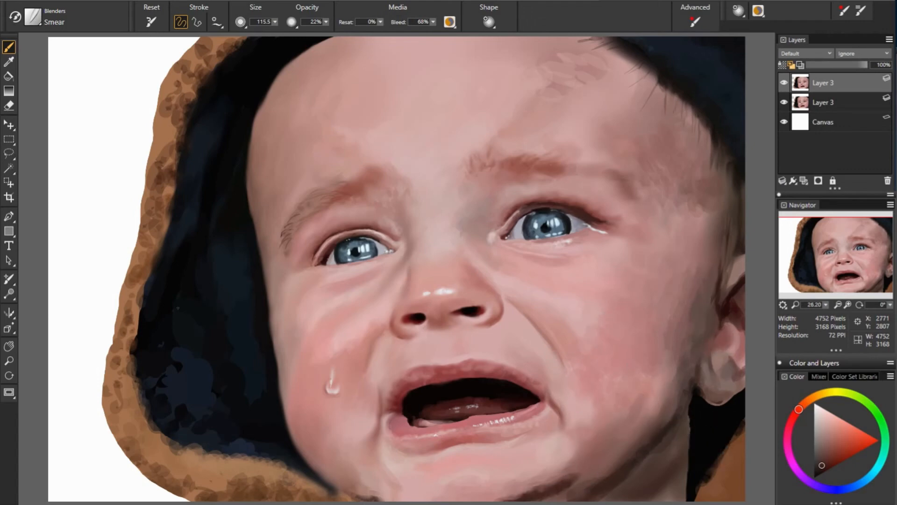
Smear the fur trim's inner edge into the dark hood lining along the left side and below the cheek
{"action": "left_click_drag", "start_coordinate": [144, 315], "coordinate": [168, 213]}
{"action": "left_click_drag", "start_coordinate": [169, 179], "coordinate": [193, 93]}
{"action": "left_click_drag", "start_coordinate": [137, 388], "coordinate": [263, 447]}
{"action": "left_click_drag", "start_coordinate": [175, 347], "coordinate": [177, 368]}
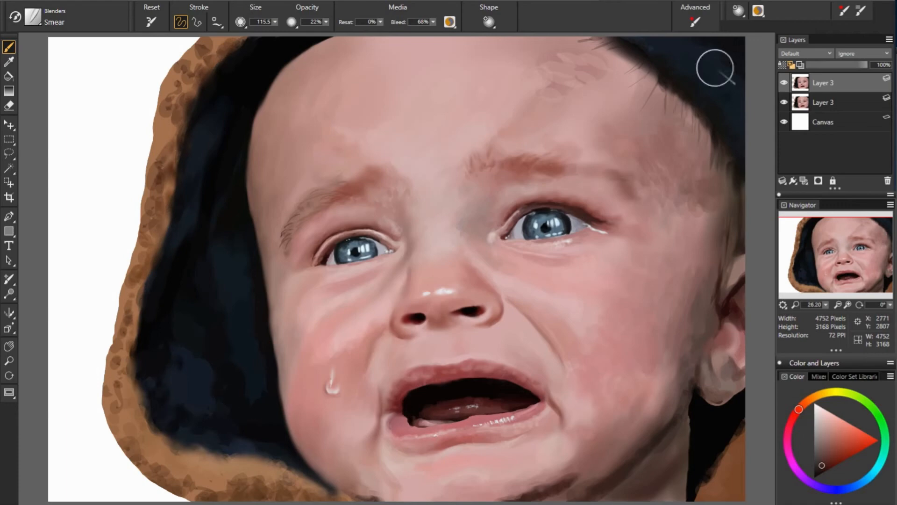
Add a new layer and draw fine dark upper lashes on both eyes with the Scratchboard Tool at 100% opacity
{"action": "key", "text": "ctrl+shift+n"}
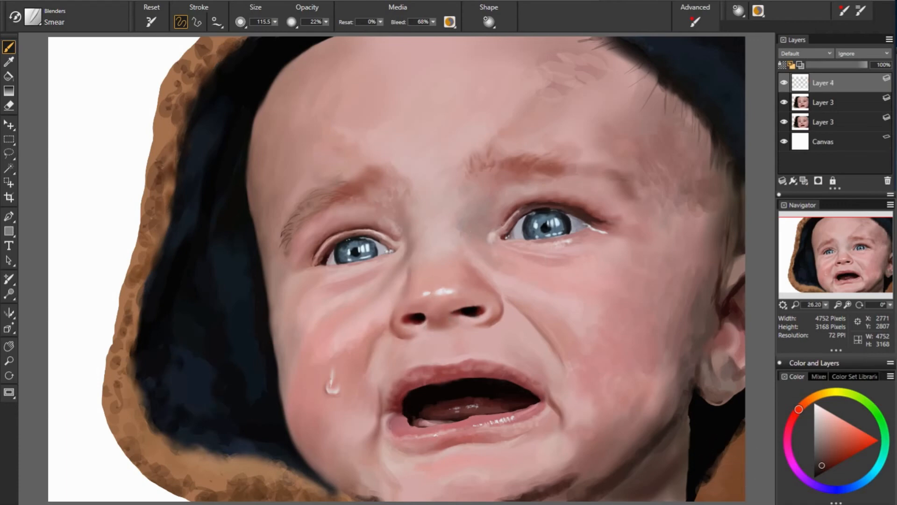
{"action": "left_click", "coordinate": [32, 17]}
{"action": "left_click_drag", "start_coordinate": [275, 22], "coordinate": [255, 34]}
{"action": "left_click_drag", "start_coordinate": [326, 22], "coordinate": [384, 34]}
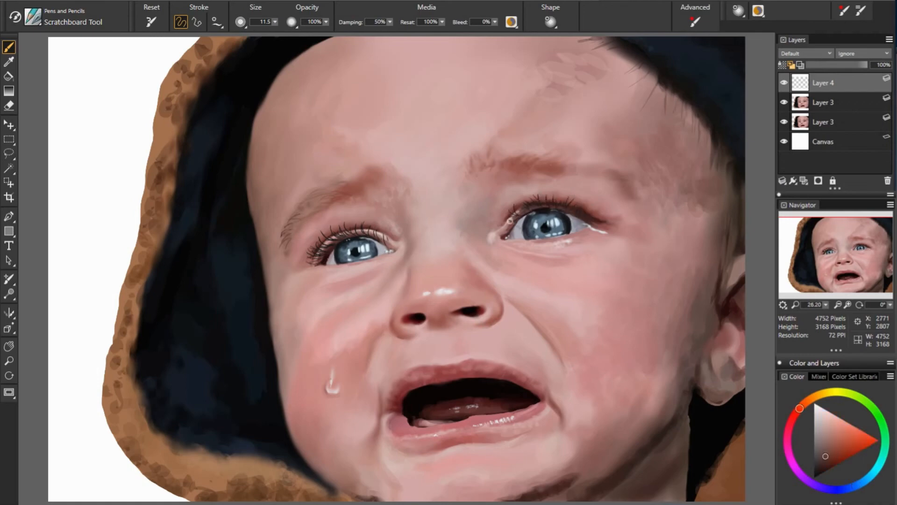
Paint soft sampled tones along the left forehead edge and the right brow's inner end at 13% opacity
{"action": "left_click", "coordinate": [326, 22]}
{"action": "left_click", "coordinate": [286, 34]}
{"action": "left_click_drag", "start_coordinate": [248, 166], "coordinate": [253, 236]}
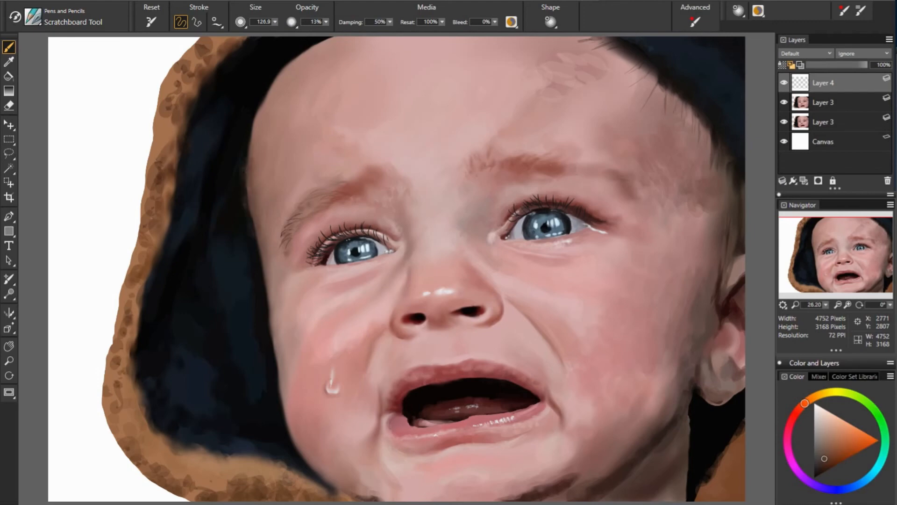
{"action": "left_click", "coordinate": [258, 120], "text": "alt"}
{"action": "left_click", "coordinate": [515, 166], "text": "alt"}
{"action": "left_click_drag", "start_coordinate": [508, 172], "coordinate": [516, 175]}
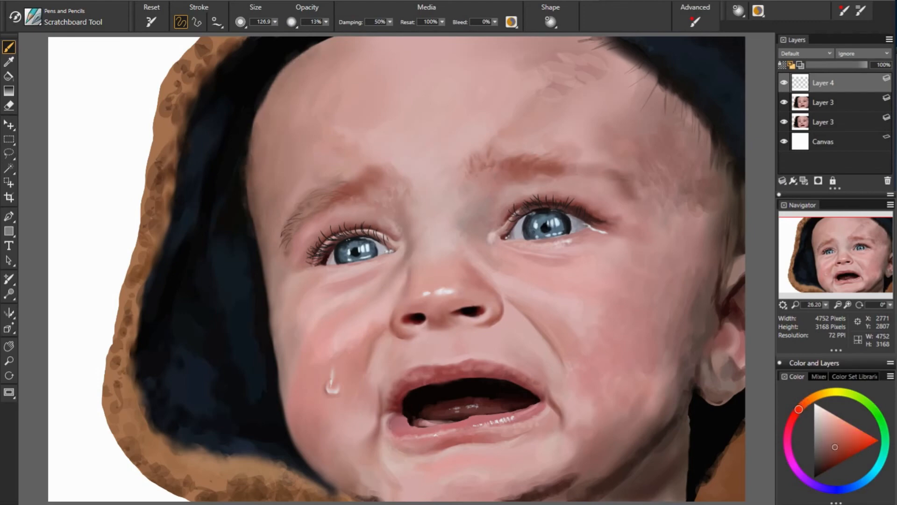
Retouch the left brow area, the nose base and the mouth's dark interior with sampled colors and a smaller brush
{"action": "left_click", "coordinate": [298, 224], "text": "alt"}
{"action": "key", "text": "["}
{"action": "left_click", "coordinate": [440, 324], "text": "alt"}
{"action": "left_click", "coordinate": [434, 387], "text": "alt"}
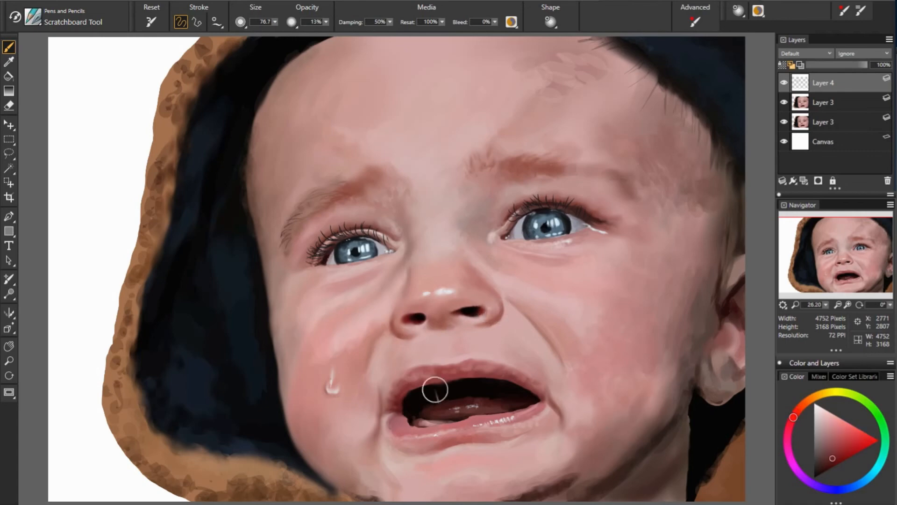
{"action": "left_click", "coordinate": [453, 394], "text": "alt"}
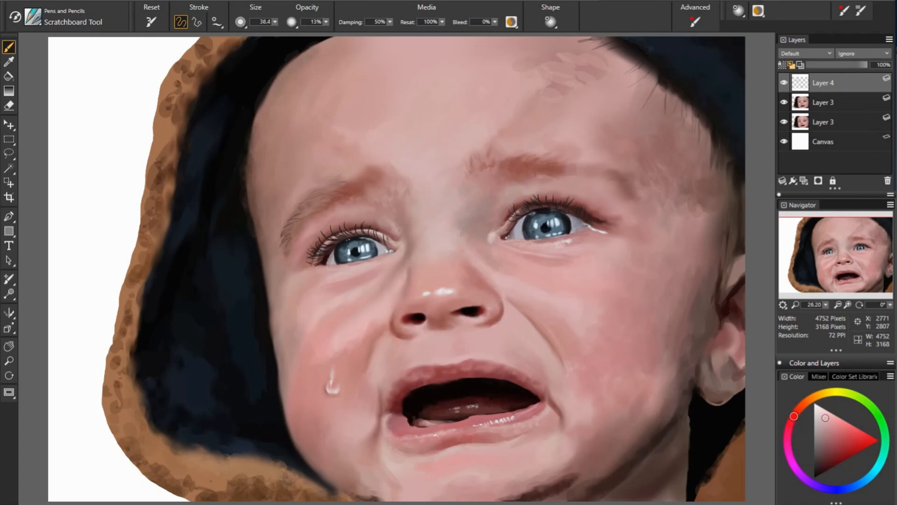
Touch up the earlobe and deepen the shadow under the right jaw with sampled tones
{"action": "left_click", "coordinate": [722, 365], "text": "alt"}
{"action": "left_click_drag", "start_coordinate": [715, 373], "coordinate": [700, 373]}
{"action": "left_click", "coordinate": [703, 355], "text": "alt"}
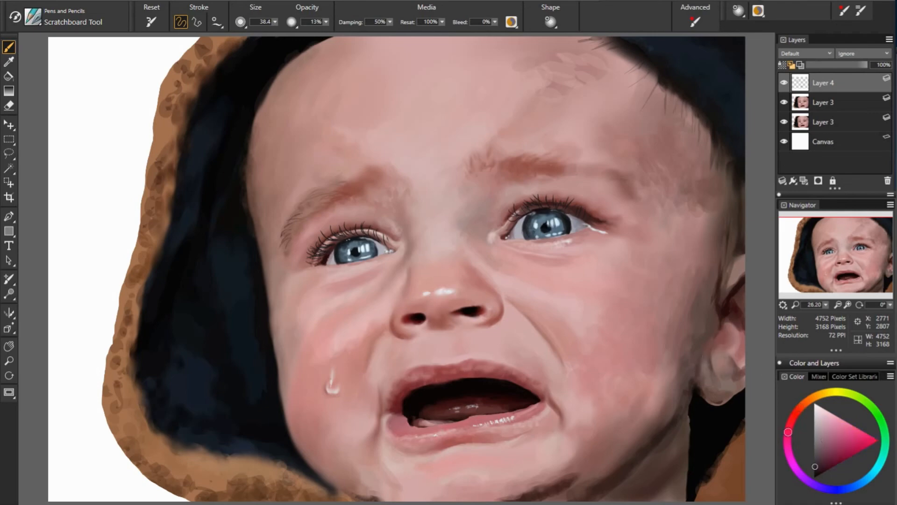
{"action": "left_click", "coordinate": [489, 408], "text": "alt"}
{"action": "left_click", "coordinate": [644, 467], "text": "alt"}
{"action": "left_click_drag", "start_coordinate": [647, 462], "coordinate": [603, 494]}
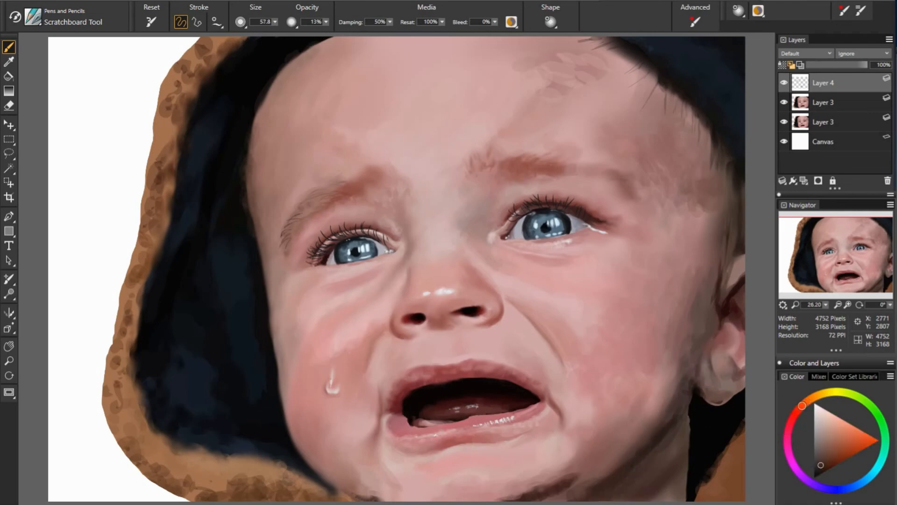
Paint sampled skin and shadow tones on the chin's right side and the lower right cheek
{"action": "left_click", "coordinate": [585, 481], "text": "alt"}
{"action": "mouse_move", "coordinate": [551, 481]}
{"action": "left_mouse_down"}
{"action": "mouse_move", "coordinate": [508, 494]}
{"action": "mouse_move", "coordinate": [549, 482]}
{"action": "mouse_move", "coordinate": [568, 449]}
{"action": "left_mouse_up"}
{"action": "left_click", "coordinate": [461, 461], "text": "alt"}
{"action": "left_click", "coordinate": [576, 467], "text": "alt"}
{"action": "left_click", "coordinate": [627, 372], "text": "alt"}
{"action": "key", "text": "bracketleft"}
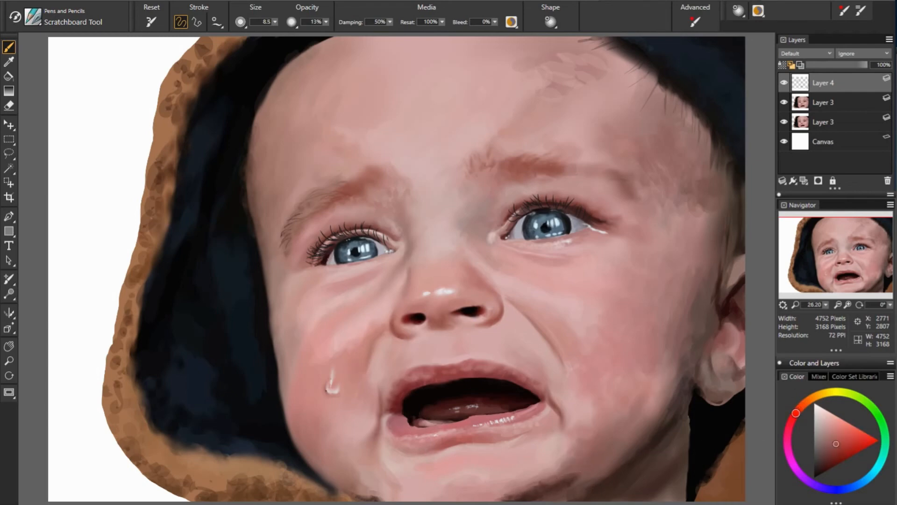
Blend the right cheek's outer edge and the sideburn in front of the ear using sampled tones
{"action": "left_click", "coordinate": [677, 361], "text": "alt"}
{"action": "mouse_move", "coordinate": [677, 361]}
{"action": "left_mouse_down"}
{"action": "mouse_move", "coordinate": [691, 361]}
{"action": "mouse_move", "coordinate": [676, 384]}
{"action": "left_mouse_up"}
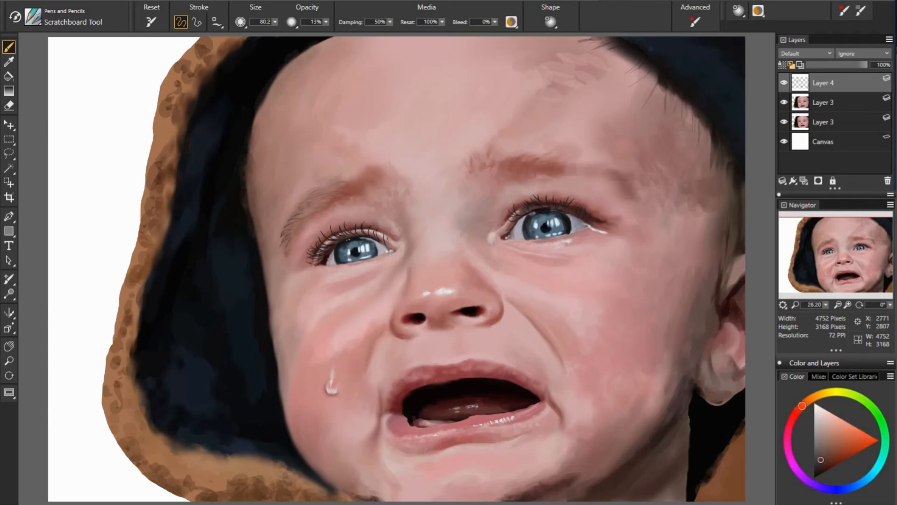
{"action": "left_click", "coordinate": [701, 287], "text": "alt"}
{"action": "left_click", "coordinate": [726, 274], "text": "alt"}
{"action": "left_click", "coordinate": [741, 246], "text": "alt"}
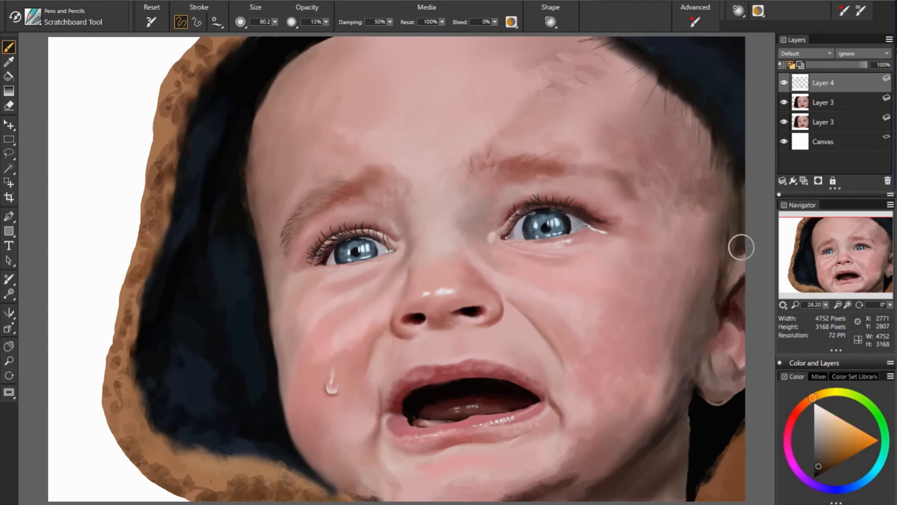
Paint the dark hairline along the hood's right edge and soften the upper left forehead edge
{"action": "left_click", "coordinate": [741, 177], "text": "alt"}
{"action": "left_click_drag", "start_coordinate": [741, 175], "coordinate": [710, 130]}
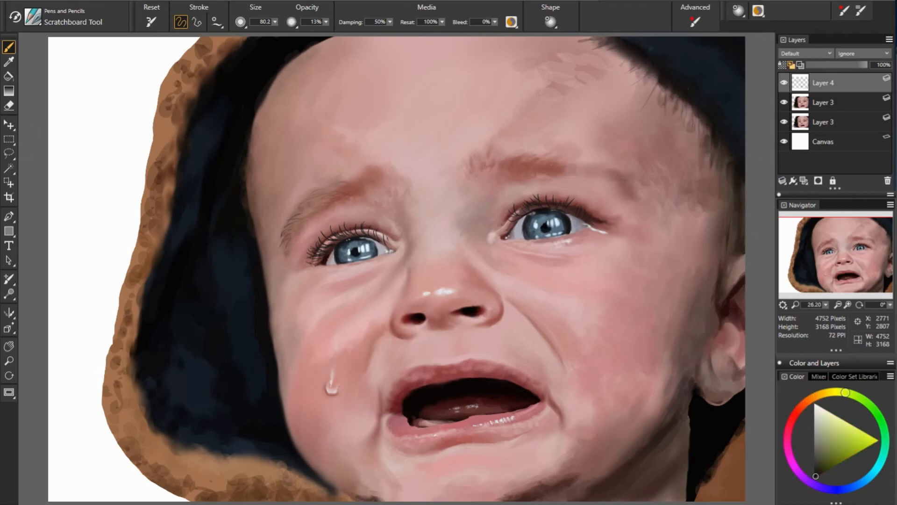
{"action": "left_click", "coordinate": [307, 57], "text": "alt"}
{"action": "left_click_drag", "start_coordinate": [296, 57], "coordinate": [258, 114]}
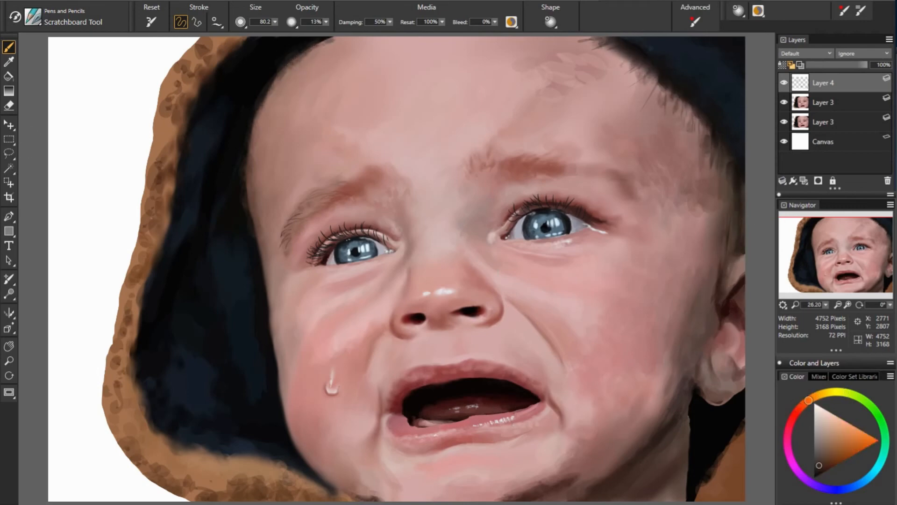
Dab sampled brown fur texture along the lower trim's inner edge at 57% opacity with a smaller brush
{"action": "left_click", "coordinate": [227, 447], "text": "alt"}
{"action": "left_click", "coordinate": [326, 22]}
{"action": "left_click", "coordinate": [333, 35]}
{"action": "key", "text": "bracketleft"}
{"action": "mouse_move", "coordinate": [265, 462]}
{"action": "left_mouse_down"}
{"action": "mouse_move", "coordinate": [257, 451]}
{"action": "mouse_move", "coordinate": [278, 460]}
{"action": "left_mouse_up"}
{"action": "left_click_drag", "start_coordinate": [214, 469], "coordinate": [202, 448]}
{"action": "left_click_drag", "start_coordinate": [174, 447], "coordinate": [161, 431]}
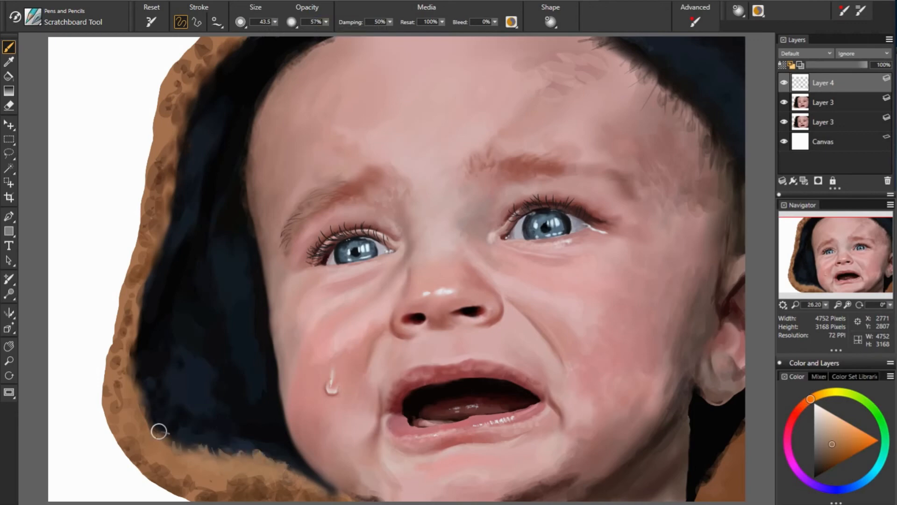
Add lighter fur tufts along the trim's left inner edge, lower edge and lower right corner
{"action": "mouse_move", "coordinate": [141, 335]}
{"action": "left_mouse_down"}
{"action": "mouse_move", "coordinate": [158, 232]}
{"action": "mouse_move", "coordinate": [146, 280]}
{"action": "left_mouse_up"}
{"action": "left_click_drag", "start_coordinate": [141, 306], "coordinate": [136, 326]}
{"action": "key", "text": "bracketright"}
{"action": "left_click_drag", "start_coordinate": [154, 441], "coordinate": [180, 452]}
{"action": "left_click_drag", "start_coordinate": [206, 452], "coordinate": [229, 460]}
{"action": "left_click_drag", "start_coordinate": [710, 475], "coordinate": [722, 460]}
{"action": "left_click_drag", "start_coordinate": [724, 456], "coordinate": [733, 442]}
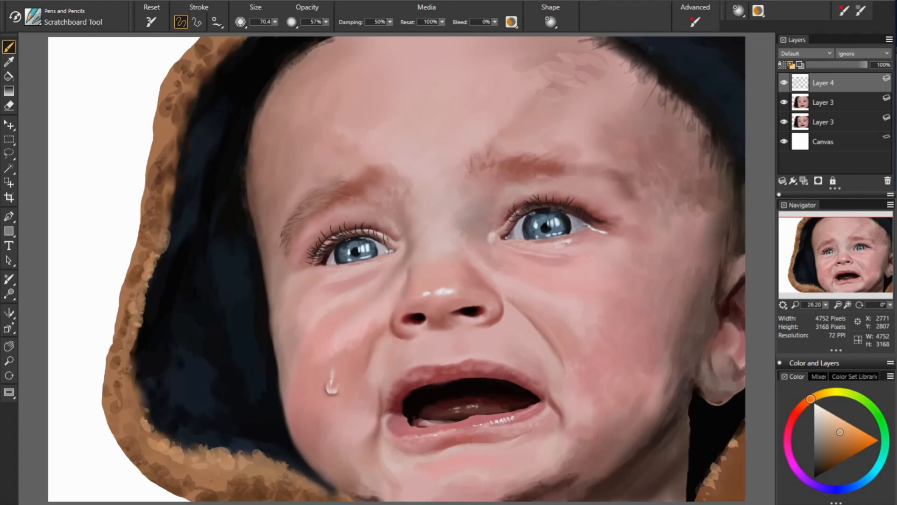
Paint sampled brown fur dabs on the bottom trim and over the upper left trim
{"action": "left_click", "coordinate": [722, 462], "text": "alt"}
{"action": "left_click_drag", "start_coordinate": [278, 487], "coordinate": [240, 479]}
{"action": "left_click_drag", "start_coordinate": [226, 487], "coordinate": [262, 488]}
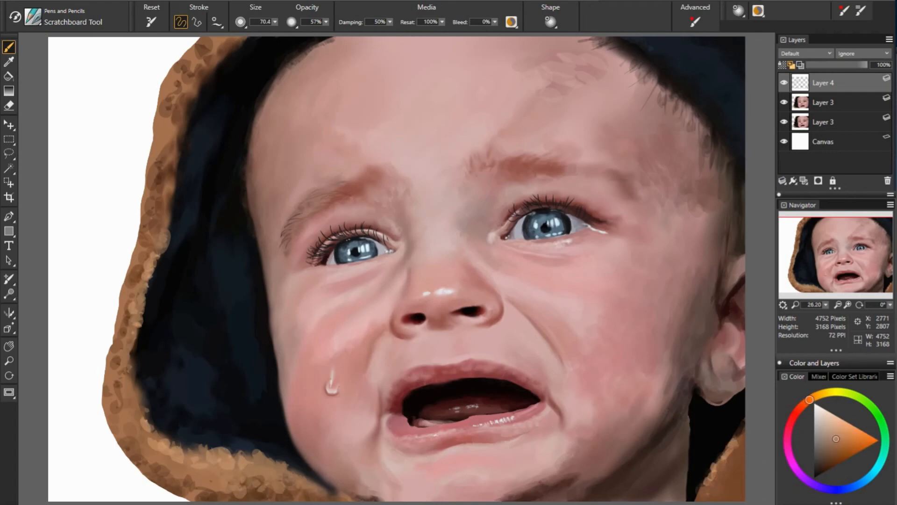
{"action": "left_click", "coordinate": [165, 172], "text": "alt"}
{"action": "left_click_drag", "start_coordinate": [165, 180], "coordinate": [171, 113]}
{"action": "left_click_drag", "start_coordinate": [219, 63], "coordinate": [198, 99]}
{"action": "left_click_drag", "start_coordinate": [192, 110], "coordinate": [174, 210]}
{"action": "left_click", "coordinate": [161, 174], "text": "alt"}
{"action": "left_click_drag", "start_coordinate": [146, 168], "coordinate": [143, 224]}
Roughen the outer left edge of the hood trim with brown fur dabs from bottom to top
{"action": "left_click_drag", "start_coordinate": [136, 243], "coordinate": [107, 370]}
{"action": "mouse_move", "coordinate": [100, 386]}
{"action": "left_mouse_down"}
{"action": "mouse_move", "coordinate": [123, 456]}
{"action": "mouse_move", "coordinate": [183, 497]}
{"action": "mouse_move", "coordinate": [111, 350]}
{"action": "left_mouse_up"}
{"action": "left_click", "coordinate": [131, 312], "text": "alt"}
{"action": "left_click_drag", "start_coordinate": [112, 343], "coordinate": [140, 229]}
{"action": "left_click_drag", "start_coordinate": [141, 229], "coordinate": [148, 161]}
{"action": "left_click_drag", "start_coordinate": [148, 161], "coordinate": [166, 80]}
Texture the trim's lower left curve and left side with sampled brown fur dabs
{"action": "left_click", "coordinate": [154, 460], "text": "alt"}
{"action": "mouse_move", "coordinate": [149, 473]}
{"action": "left_mouse_down"}
{"action": "mouse_move", "coordinate": [113, 402]}
{"action": "mouse_move", "coordinate": [108, 349]}
{"action": "left_mouse_up"}
{"action": "mouse_move", "coordinate": [136, 442]}
{"action": "left_mouse_down"}
{"action": "mouse_move", "coordinate": [181, 491]}
{"action": "mouse_move", "coordinate": [227, 496]}
{"action": "left_mouse_up"}
{"action": "left_click_drag", "start_coordinate": [121, 337], "coordinate": [123, 306]}
{"action": "left_click", "coordinate": [143, 267], "text": "alt"}
{"action": "mouse_move", "coordinate": [141, 265]}
{"action": "left_mouse_down"}
{"action": "mouse_move", "coordinate": [144, 251]}
{"action": "mouse_move", "coordinate": [125, 293]}
{"action": "left_mouse_up"}
{"action": "left_click", "coordinate": [128, 304], "text": "alt"}
Lower the brush opacity to 25% and shade the fur along the left and lower left trim
{"action": "left_click_drag", "start_coordinate": [154, 172], "coordinate": [157, 160]}
{"action": "key", "text": "2"}
{"action": "key", "text": "5"}
{"action": "left_click_drag", "start_coordinate": [165, 128], "coordinate": [172, 107]}
{"action": "left_click_drag", "start_coordinate": [143, 204], "coordinate": [130, 267]}
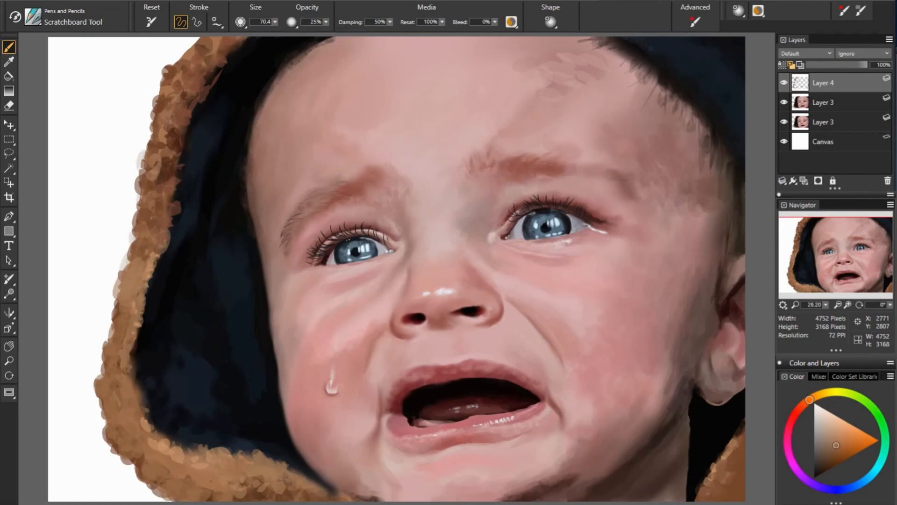
{"action": "left_click", "coordinate": [208, 494], "text": "alt"}
{"action": "mouse_move", "coordinate": [171, 485]}
{"action": "left_mouse_down"}
{"action": "mouse_move", "coordinate": [220, 490]}
{"action": "mouse_move", "coordinate": [166, 473]}
{"action": "left_mouse_up"}
{"action": "left_click_drag", "start_coordinate": [140, 449], "coordinate": [111, 402]}
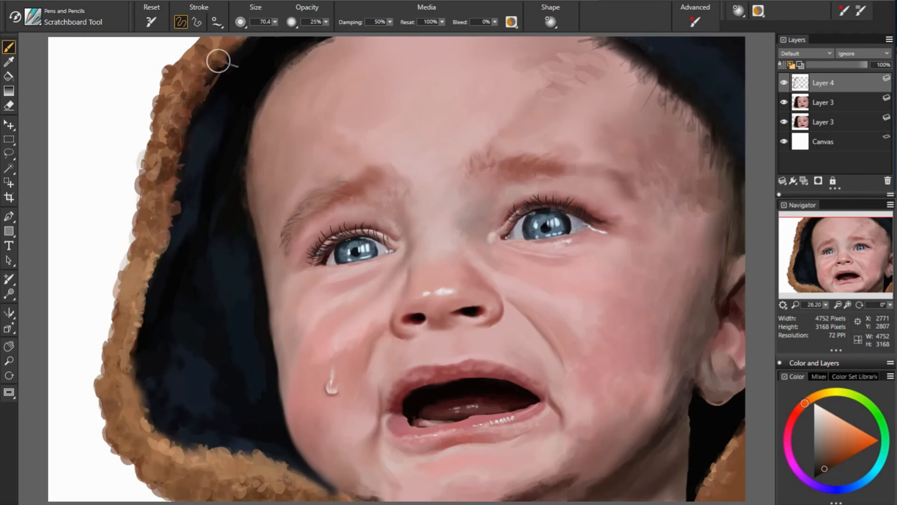
Darken the fur trim's left side and its border with the hood lining using sampled shadow tones
{"action": "mouse_move", "coordinate": [148, 241]}
{"action": "left_mouse_down"}
{"action": "mouse_move", "coordinate": [127, 299]}
{"action": "mouse_move", "coordinate": [125, 442]}
{"action": "left_mouse_up"}
{"action": "left_click", "coordinate": [162, 323], "text": "alt"}
{"action": "left_click_drag", "start_coordinate": [141, 302], "coordinate": [138, 407]}
{"action": "left_click", "coordinate": [195, 141], "text": "alt"}
{"action": "mouse_move", "coordinate": [199, 135]}
{"action": "left_mouse_down"}
{"action": "mouse_move", "coordinate": [222, 74]}
{"action": "mouse_move", "coordinate": [196, 42]}
{"action": "left_mouse_up"}
{"action": "left_click", "coordinate": [202, 58], "text": "alt"}
Deepen the left mouth corner and the fold beneath it with sampled reddish shadow tones
{"action": "left_click", "coordinate": [403, 413], "text": "alt"}
{"action": "left_click_drag", "start_coordinate": [391, 409], "coordinate": [385, 415]}
{"action": "left_click", "coordinate": [382, 406], "text": "alt"}
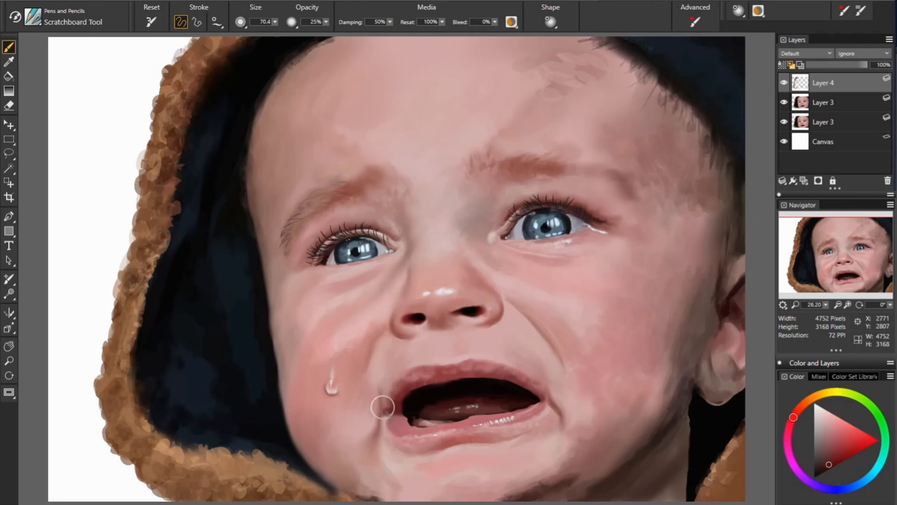
{"action": "left_click_drag", "start_coordinate": [382, 454], "coordinate": [395, 455]}
Refine the upper lip's inner edge against the dark mouth opening with sampled tones
{"action": "left_click", "coordinate": [532, 397], "text": "alt"}
{"action": "left_click_drag", "start_coordinate": [427, 386], "coordinate": [505, 382]}
{"action": "left_click", "coordinate": [439, 381], "text": "alt"}
{"action": "left_click", "coordinate": [406, 390], "text": "alt"}
{"action": "left_click_drag", "start_coordinate": [409, 382], "coordinate": [417, 377]}
{"action": "left_click", "coordinate": [659, 412], "text": "alt"}
{"action": "left_click", "coordinate": [404, 388], "text": "alt"}
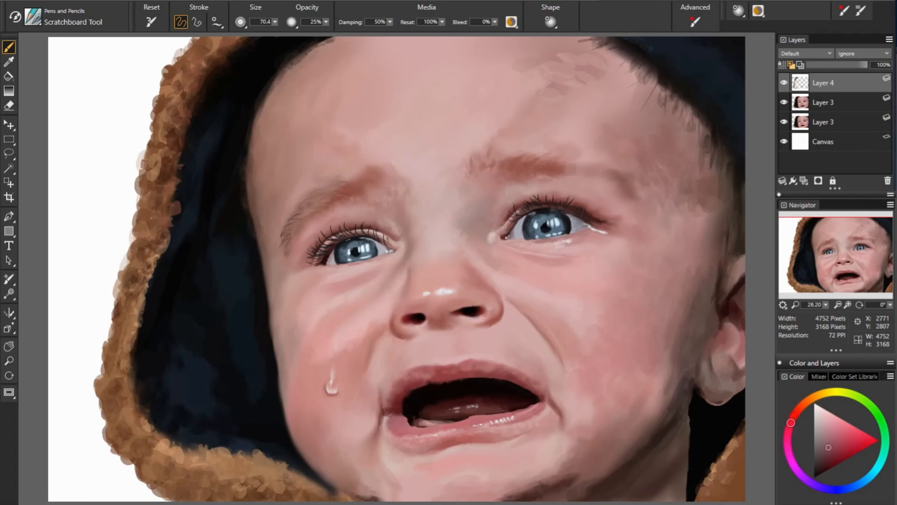
Retouch the lower lip's left end and the adjoining mouth interior with sampled lip and shadow tones
{"action": "left_click", "coordinate": [406, 414], "text": "alt"}
{"action": "left_click", "coordinate": [457, 414], "text": "alt"}
{"action": "left_click_drag", "start_coordinate": [410, 426], "coordinate": [422, 429]}
{"action": "left_click", "coordinate": [422, 431], "text": "alt"}
{"action": "left_click", "coordinate": [416, 423], "text": "alt"}
{"action": "left_click", "coordinate": [427, 409], "text": "alt"}
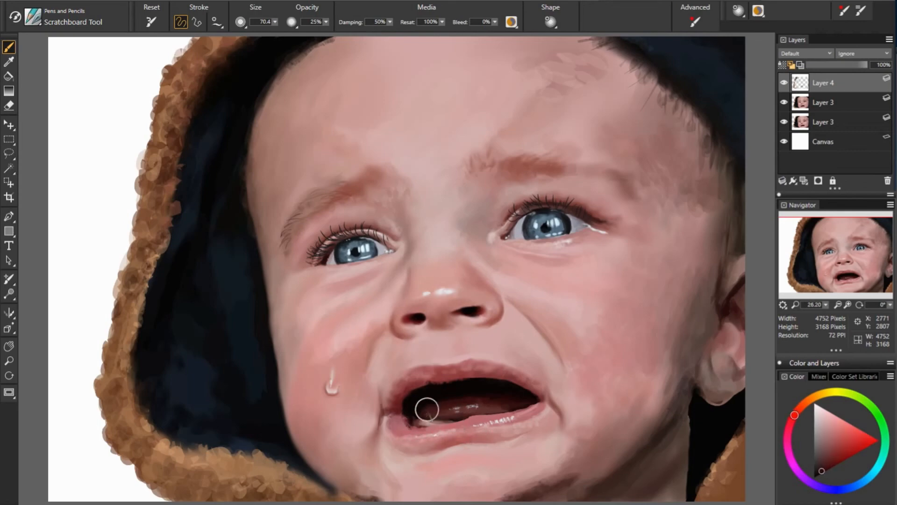
Paint light skin highlights on the chin and along the fold left of the mouth
{"action": "left_click", "coordinate": [825, 423]}
{"action": "mouse_move", "coordinate": [571, 461]}
{"action": "left_mouse_down"}
{"action": "mouse_move", "coordinate": [561, 470]}
{"action": "mouse_move", "coordinate": [574, 447]}
{"action": "left_mouse_up"}
{"action": "left_click", "coordinate": [551, 445], "text": "alt"}
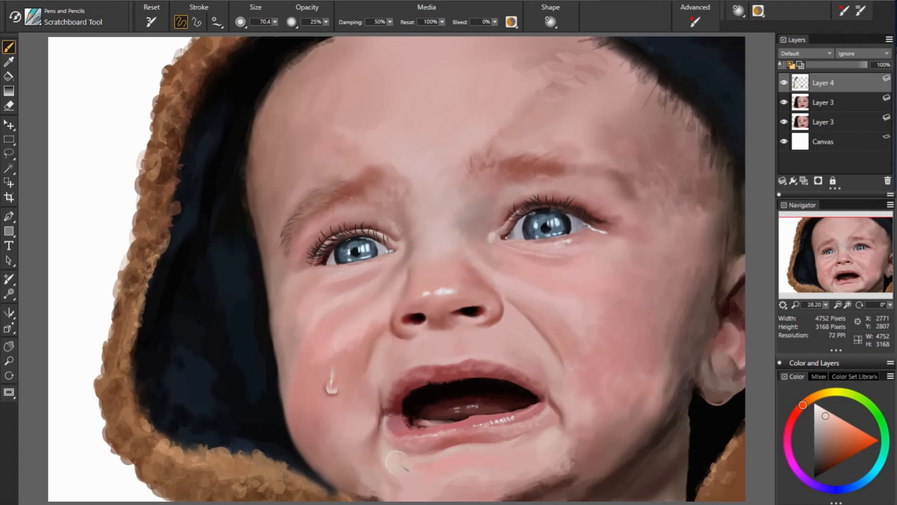
{"action": "left_click", "coordinate": [424, 469], "text": "alt"}
{"action": "left_click_drag", "start_coordinate": [389, 487], "coordinate": [396, 492]}
{"action": "left_click_drag", "start_coordinate": [380, 342], "coordinate": [376, 363]}
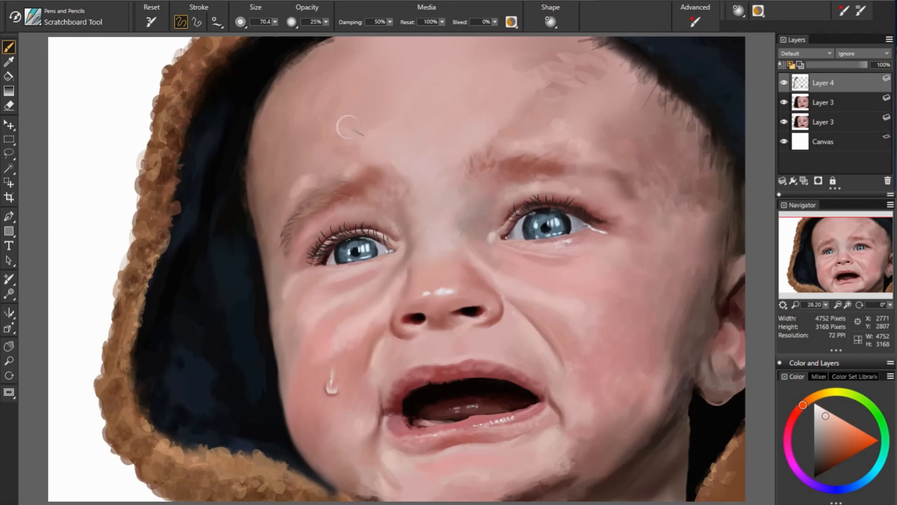
Paint sampled skin tones on the right temple, jaw, neck and chin, varying the brush size
{"action": "key", "text": "bracketright"}
{"action": "left_click", "coordinate": [672, 193], "text": "alt"}
{"action": "left_click_drag", "start_coordinate": [682, 204], "coordinate": [667, 208]}
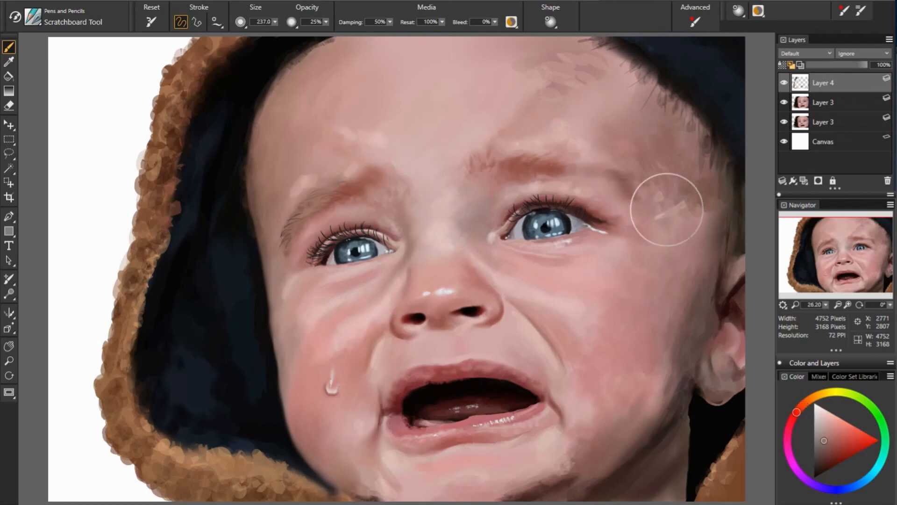
{"action": "left_click", "coordinate": [662, 424], "text": "alt"}
{"action": "key", "text": "bracketleft"}
{"action": "left_click", "coordinate": [464, 475], "text": "alt"}
{"action": "key", "text": "bracketleft"}
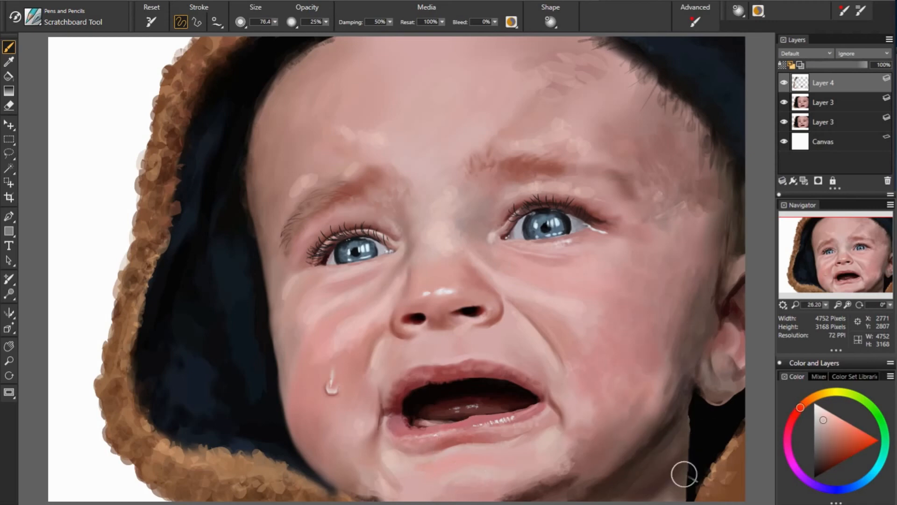
{"action": "left_click", "coordinate": [446, 466], "text": "alt"}
{"action": "left_click", "coordinate": [465, 489], "text": "alt"}
Preserve the layer's transparency and recolor the left eye's lashes with sampled reddish tones
{"action": "left_click", "coordinate": [782, 65]}
{"action": "left_click", "coordinate": [551, 193], "text": "alt"}
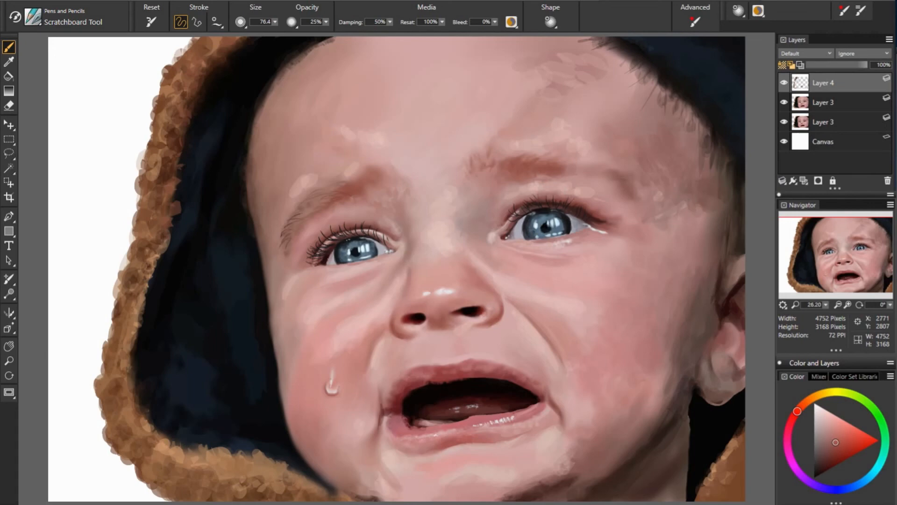
{"action": "left_click", "coordinate": [324, 237], "text": "alt"}
{"action": "left_click", "coordinate": [320, 242], "text": "alt"}
{"action": "left_click", "coordinate": [312, 244], "text": "alt"}
{"action": "left_click_drag", "start_coordinate": [309, 255], "coordinate": [327, 246]}
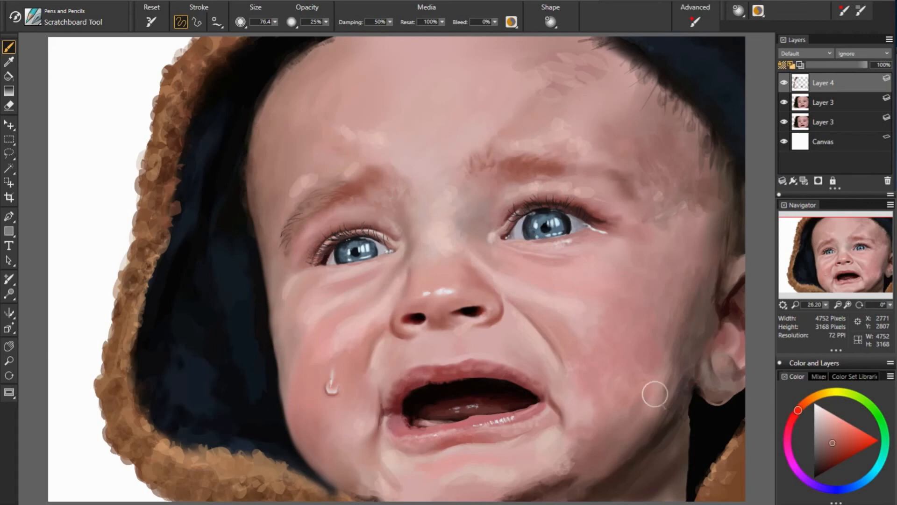
Turn off transparency preservation and retouch both eyes' lash lines with sampled dark tones, raising the brush opacity to 57%
{"action": "left_click", "coordinate": [783, 65]}
{"action": "key", "text": "n"}
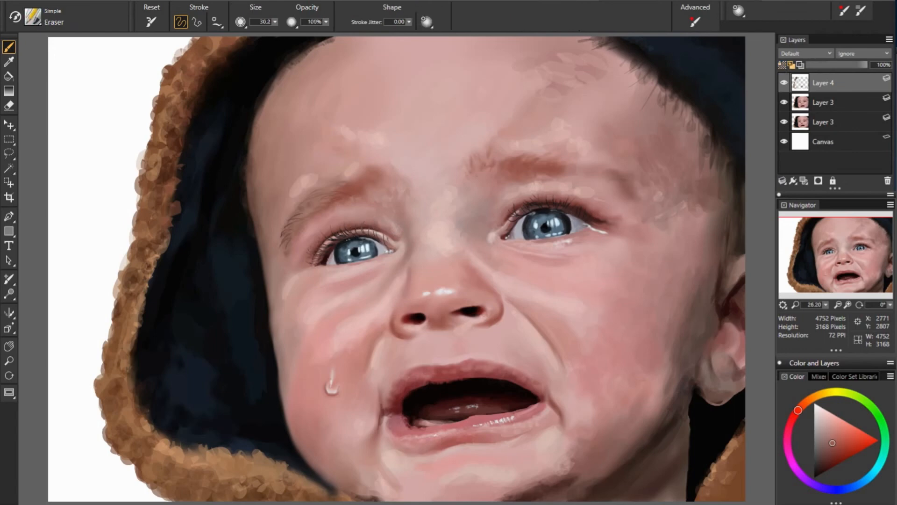
{"action": "key", "text": "n"}
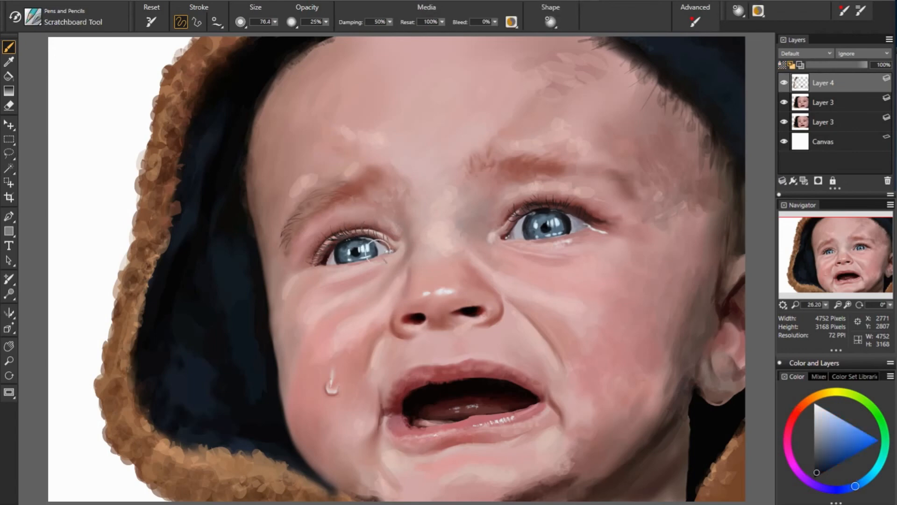
{"action": "left_click", "coordinate": [565, 211], "text": "alt"}
{"action": "left_click", "coordinate": [565, 212], "text": "alt"}
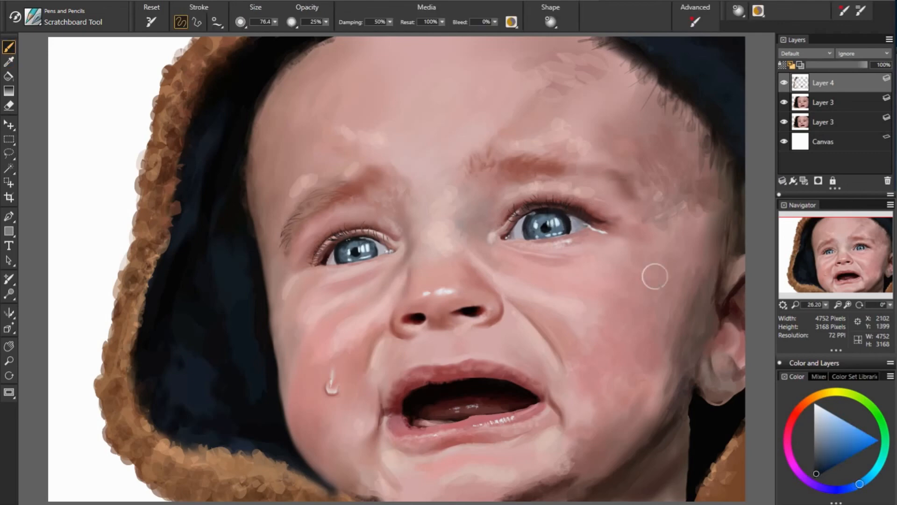
{"action": "left_click_drag", "start_coordinate": [327, 22], "coordinate": [342, 23]}
{"action": "left_click", "coordinate": [318, 250], "text": "alt"}
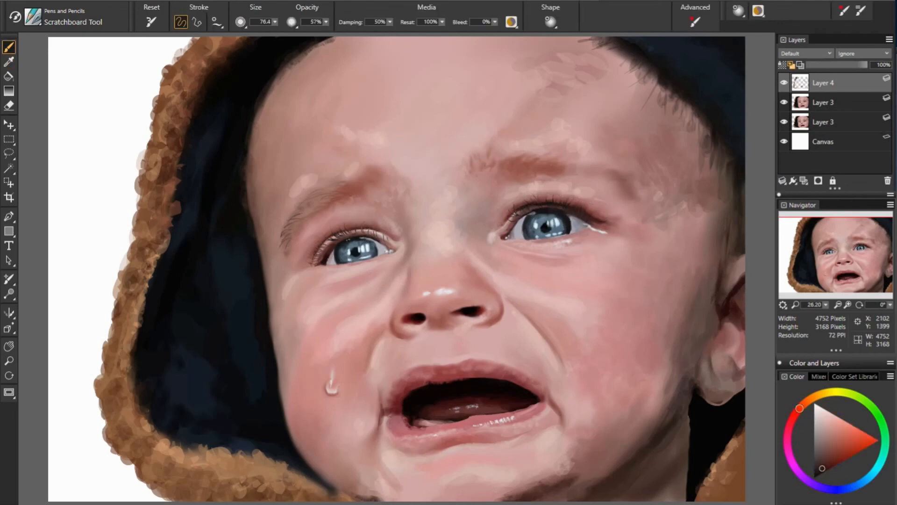
Add a new layer with Color blending and prepare the Detail Airbrush with a sampled dark red
{"action": "key", "text": "ctrl+shift+n"}
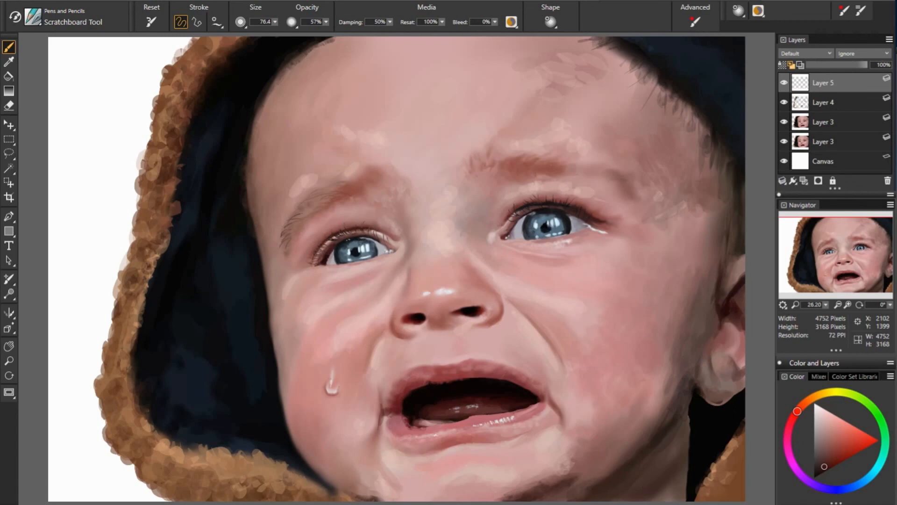
{"action": "left_click", "coordinate": [537, 468], "text": "alt"}
{"action": "key", "text": "F1"}
{"action": "key", "text": "F2"}
{"action": "left_click", "coordinate": [830, 55]}
{"action": "left_click", "coordinate": [809, 231]}
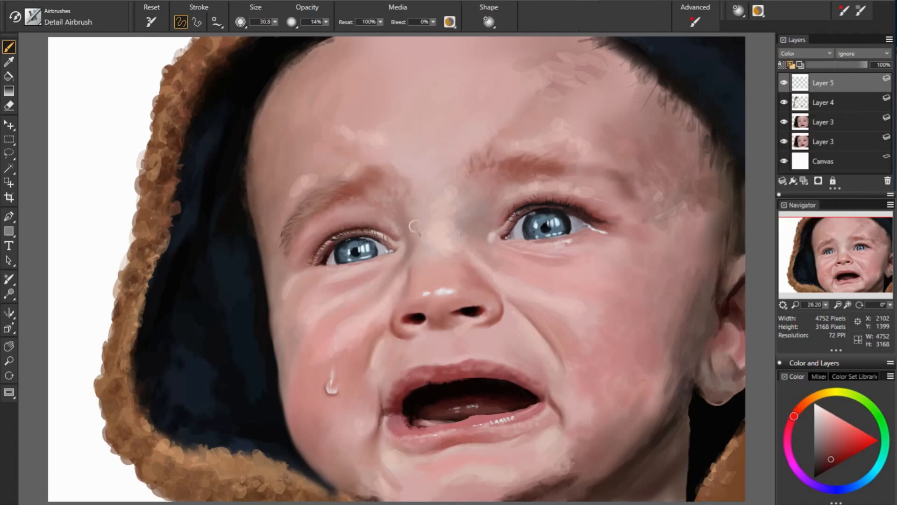
Tint the eyelids and lash lines of both eyes with the dark red
{"action": "mouse_move", "coordinate": [319, 251]}
{"action": "left_mouse_down"}
{"action": "mouse_move", "coordinate": [371, 229]}
{"action": "mouse_move", "coordinate": [326, 249]}
{"action": "left_mouse_up"}
{"action": "left_click_drag", "start_coordinate": [361, 183], "coordinate": [366, 184]}
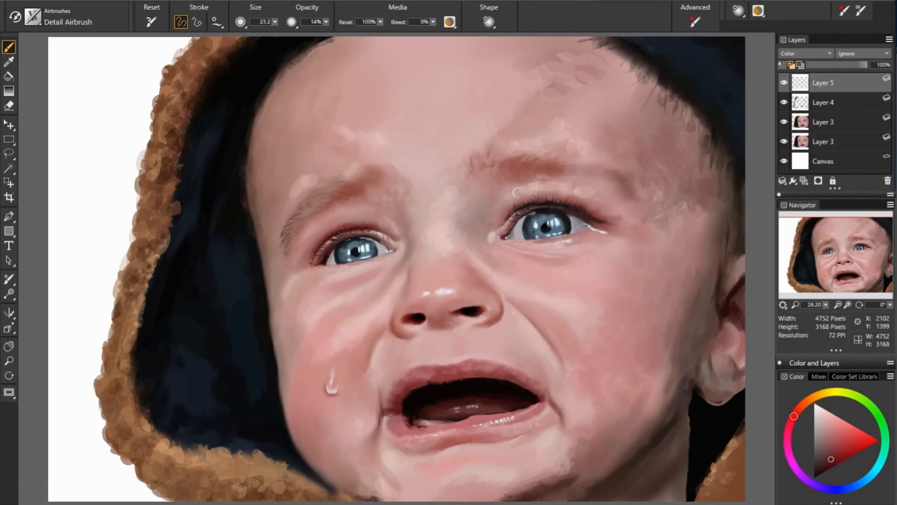
{"action": "mouse_move", "coordinate": [506, 227]}
{"action": "left_mouse_down"}
{"action": "mouse_move", "coordinate": [570, 205]}
{"action": "mouse_move", "coordinate": [602, 216]}
{"action": "left_mouse_up"}
Tint the upper lip and inside of the mouth red, enlarging the airbrush and choosing a more saturated red
{"action": "key", "text": "bracketright"}
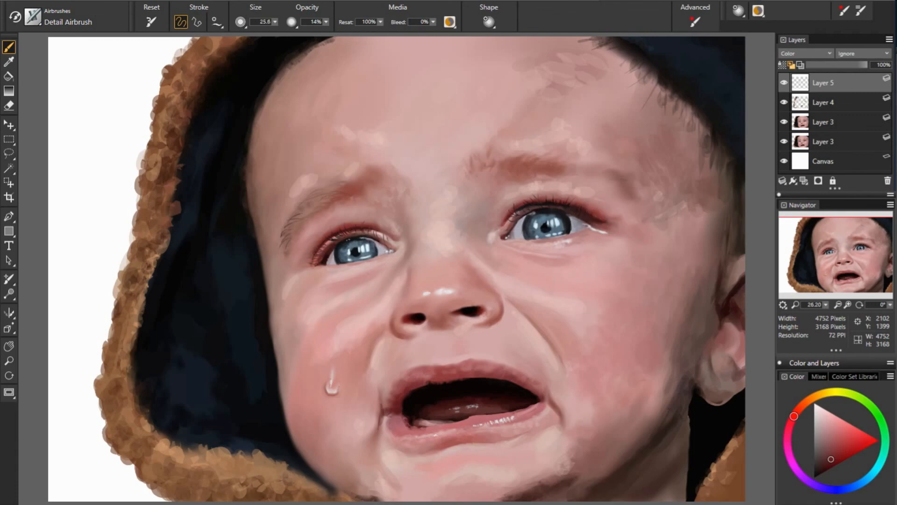
{"action": "key", "text": "bracketright"}
{"action": "key", "text": "bracketright"}
{"action": "key", "text": "bracketright"}
{"action": "key", "text": "bracketright"}
{"action": "key", "text": "bracketright"}
{"action": "key", "text": "bracketright"}
{"action": "key", "text": "bracketright"}
{"action": "key", "text": "bracketright"}
{"action": "key", "text": "bracketright"}
{"action": "left_click_drag", "start_coordinate": [410, 386], "coordinate": [488, 368]}
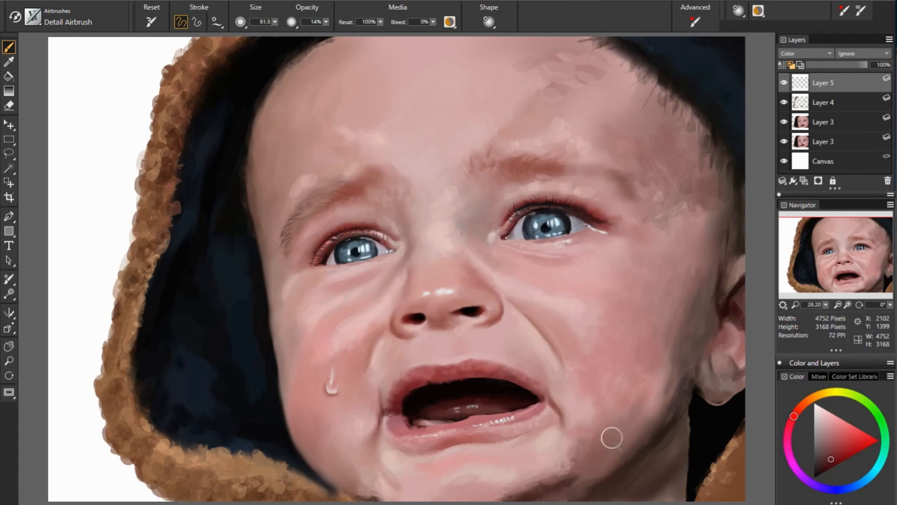
{"action": "left_click", "coordinate": [851, 447]}
{"action": "left_click_drag", "start_coordinate": [456, 410], "coordinate": [535, 403]}
{"action": "mouse_move", "coordinate": [417, 379]}
{"action": "left_mouse_down"}
{"action": "mouse_move", "coordinate": [530, 388]}
{"action": "mouse_move", "coordinate": [473, 422]}
{"action": "mouse_move", "coordinate": [486, 398]}
{"action": "left_mouse_up"}
Enlarge the airbrush and add red blush to both cheeks and the inner end of the right eyebrow
{"action": "key", "text": "bracketright"}
{"action": "key", "text": "bracketright"}
{"action": "key", "text": "bracketright"}
{"action": "key", "text": "bracketright"}
{"action": "key", "text": "bracketright"}
{"action": "key", "text": "bracketright"}
{"action": "key", "text": "bracketright"}
{"action": "key", "text": "bracketright"}
{"action": "key", "text": "bracketright"}
{"action": "key", "text": "bracketright"}
{"action": "key", "text": "bracketright"}
{"action": "key", "text": "bracketright"}
{"action": "left_click_drag", "start_coordinate": [322, 344], "coordinate": [304, 381]}
{"action": "left_click_drag", "start_coordinate": [593, 330], "coordinate": [629, 339]}
{"action": "left_click_drag", "start_coordinate": [481, 185], "coordinate": [505, 180]}
Raise the airbrush size to about 378 and tint the right temple and the skin beside the ear red
{"action": "key", "text": "bracketright"}
{"action": "key", "text": "bracketright"}
{"action": "key", "text": "bracketright"}
{"action": "key", "text": "bracketright"}
{"action": "key", "text": "bracketright"}
{"action": "key", "text": "bracketright"}
{"action": "key", "text": "bracketright"}
{"action": "left_click_drag", "start_coordinate": [643, 117], "coordinate": [664, 140]}
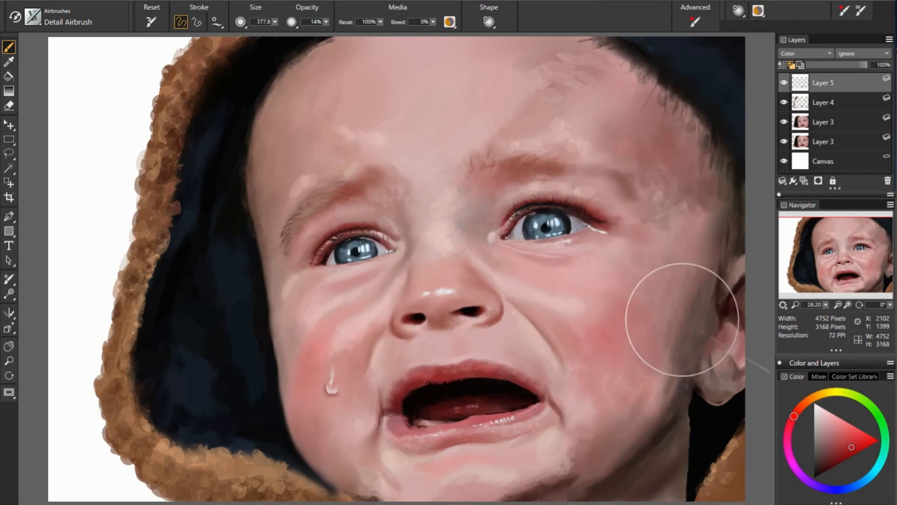
{"action": "left_click_drag", "start_coordinate": [682, 320], "coordinate": [729, 304]}
Reduce the airbrush size and add a red tint to the chin below the lower lip
{"action": "key", "text": "bracketleft"}
{"action": "key", "text": "bracketleft"}
{"action": "key", "text": "bracketleft"}
{"action": "key", "text": "bracketleft"}
{"action": "key", "text": "bracketleft"}
{"action": "key", "text": "bracketleft"}
{"action": "key", "text": "bracketleft"}
{"action": "key", "text": "bracketleft"}
{"action": "key", "text": "bracketleft"}
{"action": "key", "text": "bracketleft"}
{"action": "left_click_drag", "start_coordinate": [474, 451], "coordinate": [439, 462]}
Erase excess red tint near the right eyebrow and on both cheeks with the Eraser at about size 153, comparing with Layer 5 hidden
{"action": "key", "text": "n"}
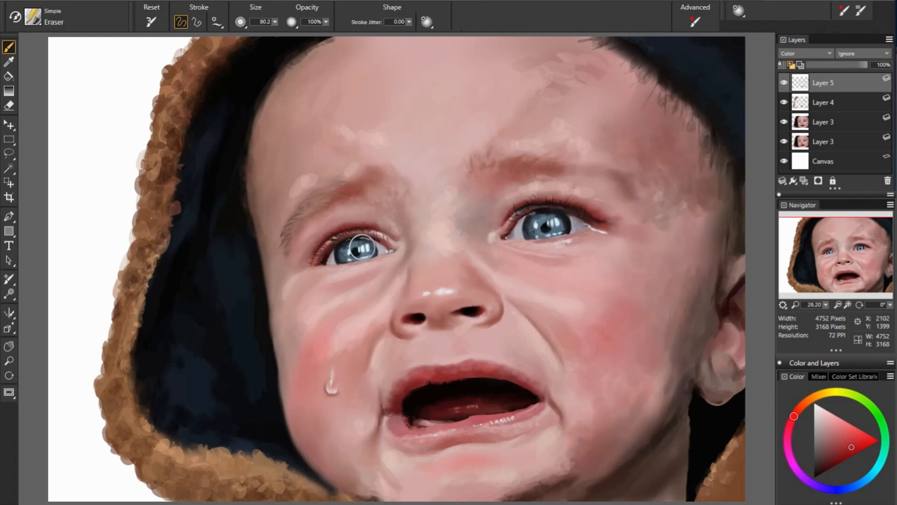
{"action": "key", "text": "bracketright"}
{"action": "key", "text": "bracketright"}
{"action": "key", "text": "bracketright"}
{"action": "key", "text": "bracketright"}
{"action": "key", "text": "bracketright"}
{"action": "key", "text": "bracketright"}
{"action": "key", "text": "bracketright"}
{"action": "left_click_drag", "start_coordinate": [491, 182], "coordinate": [528, 189]}
{"action": "left_click_drag", "start_coordinate": [561, 339], "coordinate": [586, 334]}
{"action": "left_click", "coordinate": [784, 83]}
{"action": "left_click", "coordinate": [784, 82]}
{"action": "left_click_drag", "start_coordinate": [307, 348], "coordinate": [303, 376]}
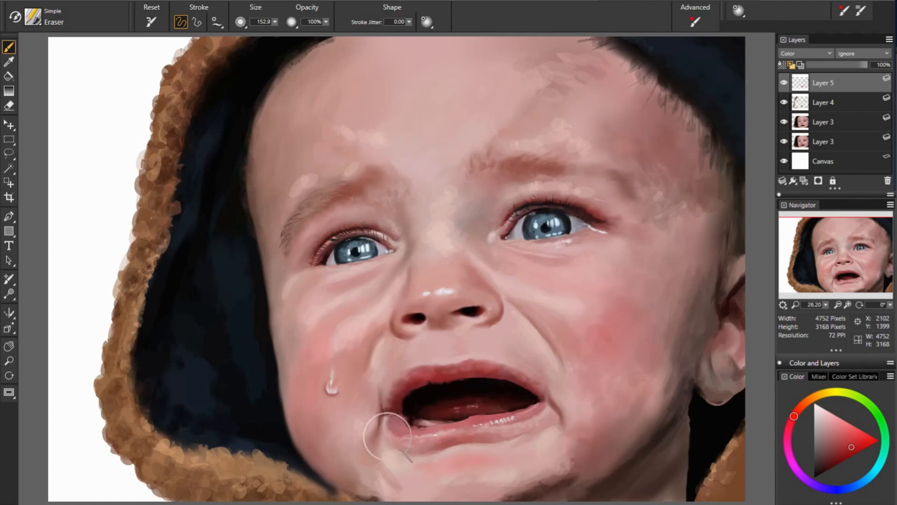
Retouch the inner edge of the lower lip on Layer 4 with a sampled dark tone at 38% opacity
{"action": "left_click", "coordinate": [836, 103]}
{"action": "left_click", "coordinate": [484, 412], "text": "alt"}
{"action": "key", "text": "b"}
{"action": "left_click", "coordinate": [326, 22]}
{"action": "left_click_drag", "start_coordinate": [481, 418], "coordinate": [484, 417]}
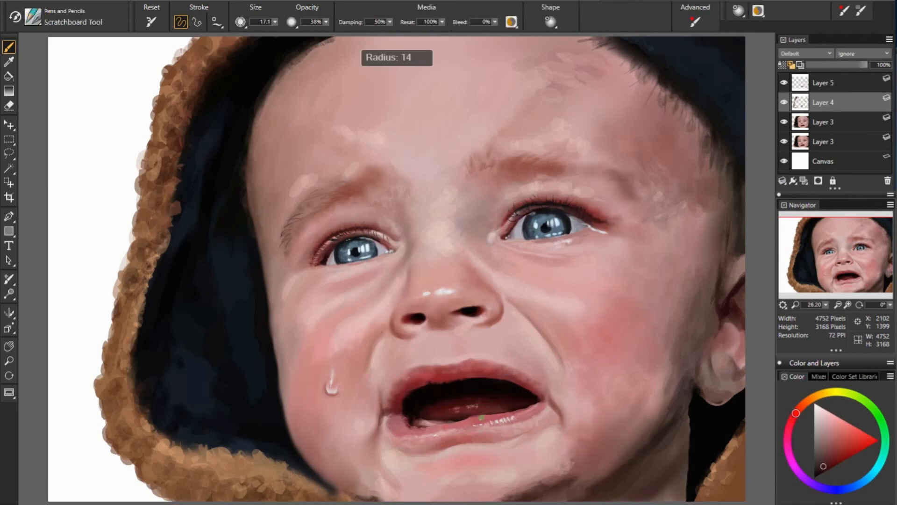
Soften the neck's right edge against the dark hood on the upper Layer 3 with the Smear blender
{"action": "left_click", "coordinate": [826, 120]}
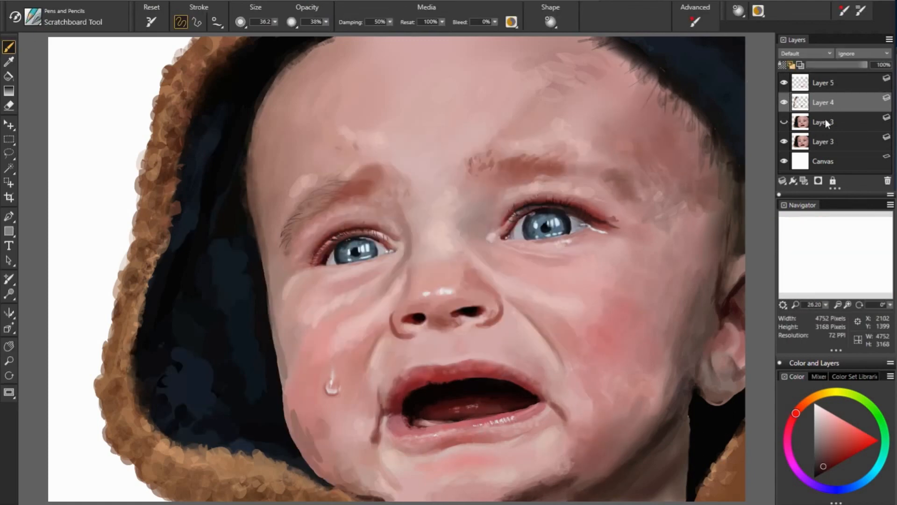
{"action": "left_click", "coordinate": [596, 501]}
{"action": "mouse_move", "coordinate": [694, 423]}
{"action": "left_mouse_down"}
{"action": "mouse_move", "coordinate": [690, 442]}
{"action": "mouse_move", "coordinate": [691, 400]}
{"action": "mouse_move", "coordinate": [688, 500]}
{"action": "left_mouse_up"}
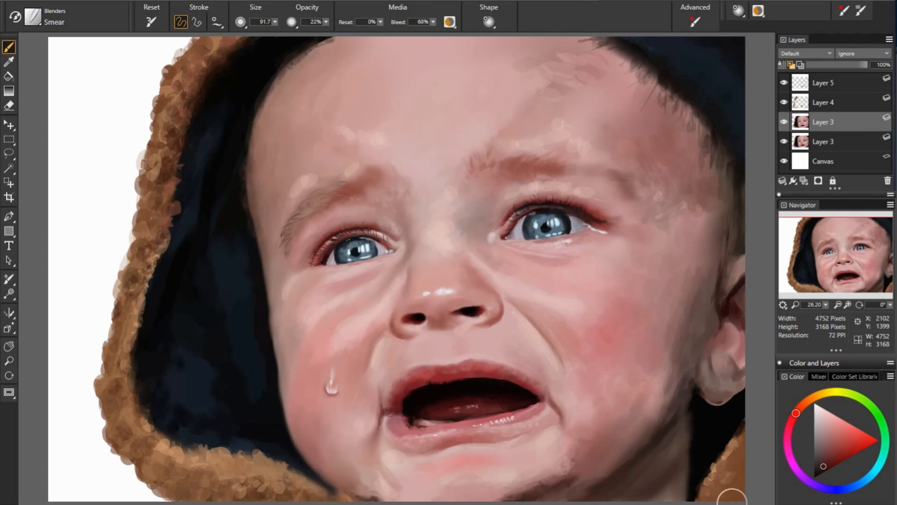
{"action": "left_click", "coordinate": [802, 106]}
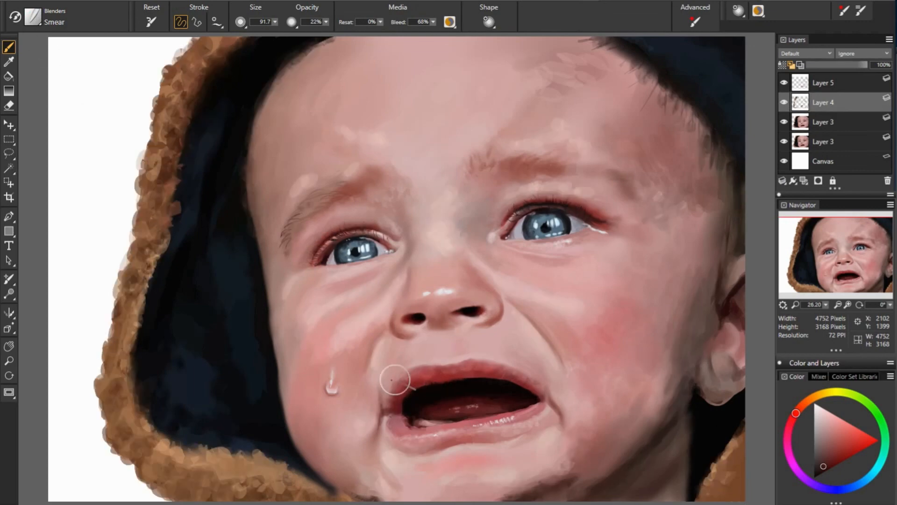
{"action": "left_click", "coordinate": [823, 122]}
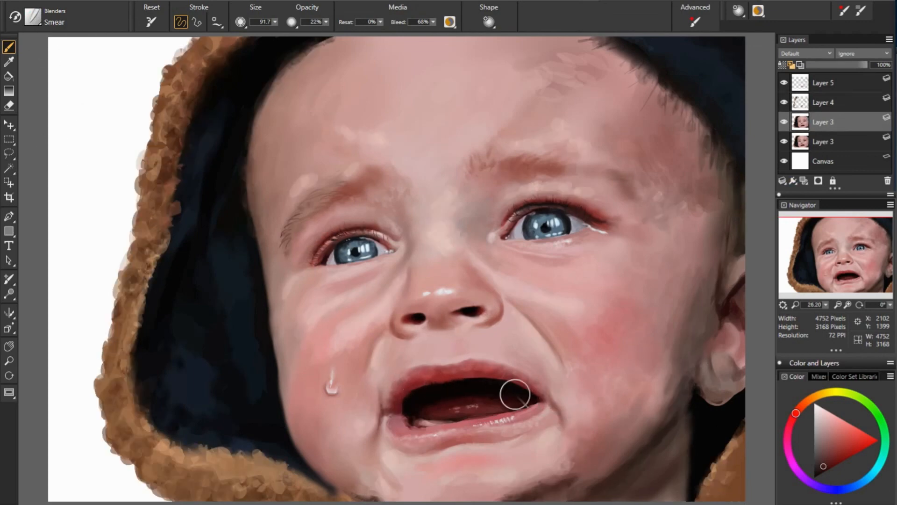
Return to Layer 4 and retouch the left corner of the mouth with the Scratchboard Tool using sampled tones
{"action": "left_click", "coordinate": [836, 104]}
{"action": "key", "text": "b"}
{"action": "left_click", "coordinate": [416, 395], "text": "alt"}
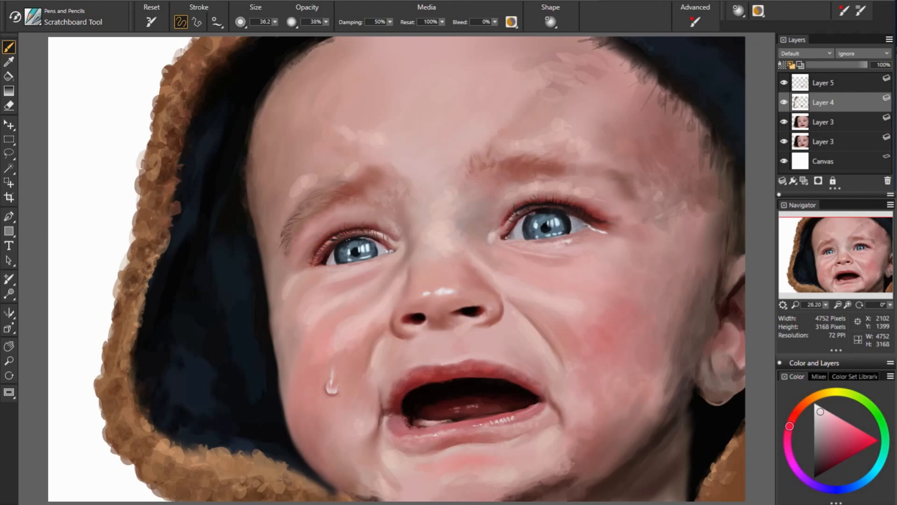
Refine the left contour of the cheek and jaw against the hood with sampled skin and dark tones, varying the brush size
{"action": "left_click", "coordinate": [299, 138], "text": "alt"}
{"action": "key", "text": "]"}
{"action": "mouse_move", "coordinate": [282, 379]}
{"action": "left_mouse_down"}
{"action": "mouse_move", "coordinate": [286, 404]}
{"action": "mouse_move", "coordinate": [305, 427]}
{"action": "mouse_move", "coordinate": [290, 438]}
{"action": "left_mouse_up"}
{"action": "left_click", "coordinate": [296, 408], "text": "alt"}
{"action": "left_click", "coordinate": [276, 416], "text": "alt"}
{"action": "key", "text": "["}
{"action": "left_click", "coordinate": [280, 420], "text": "alt"}
{"action": "left_click", "coordinate": [279, 329], "text": "alt"}
{"action": "left_click", "coordinate": [274, 337], "text": "alt"}
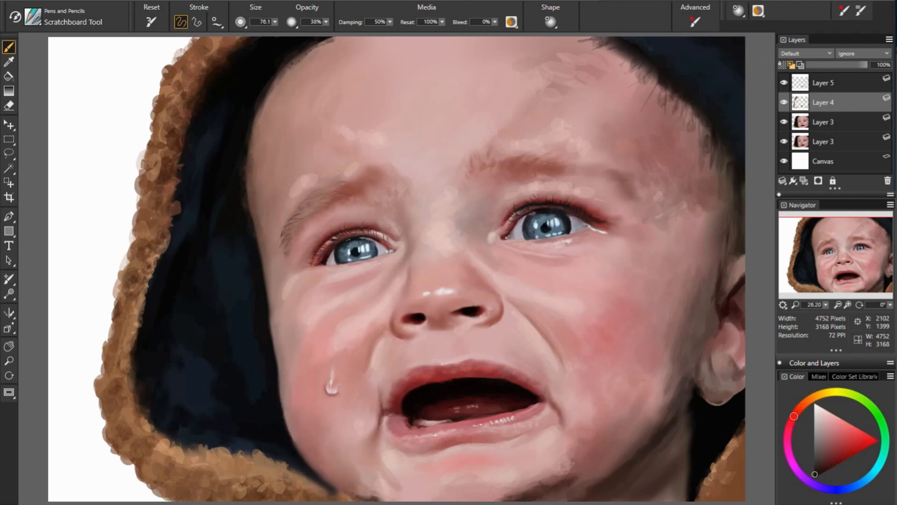
Blend the shading on the right jaw and neck on the upper Layer 3 with the Smear blender, and reselect Layer 4
{"action": "left_click", "coordinate": [834, 122]}
{"action": "left_click", "coordinate": [33, 16]}
{"action": "left_click", "coordinate": [834, 103]}
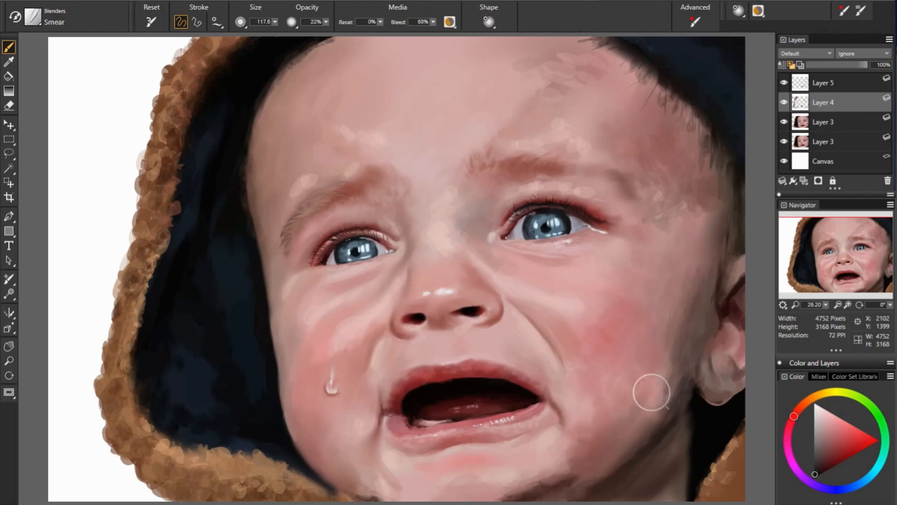
Add a layer directly above the canvas and airbrush the white background with a dark olive-grey
{"action": "left_click", "coordinate": [835, 162]}
{"action": "left_click", "coordinate": [804, 180]}
{"action": "left_click", "coordinate": [842, 392]}
{"action": "left_click", "coordinate": [817, 457]}
{"action": "left_click", "coordinate": [33, 17]}
{"action": "mouse_move", "coordinate": [132, 480]}
{"action": "left_mouse_down"}
{"action": "mouse_move", "coordinate": [66, 484]}
{"action": "mouse_move", "coordinate": [81, 197]}
{"action": "left_mouse_up"}
{"action": "mouse_move", "coordinate": [81, 141]}
{"action": "left_mouse_down"}
{"action": "mouse_move", "coordinate": [110, 187]}
{"action": "mouse_move", "coordinate": [89, 75]}
{"action": "mouse_move", "coordinate": [96, 93]}
{"action": "left_mouse_up"}
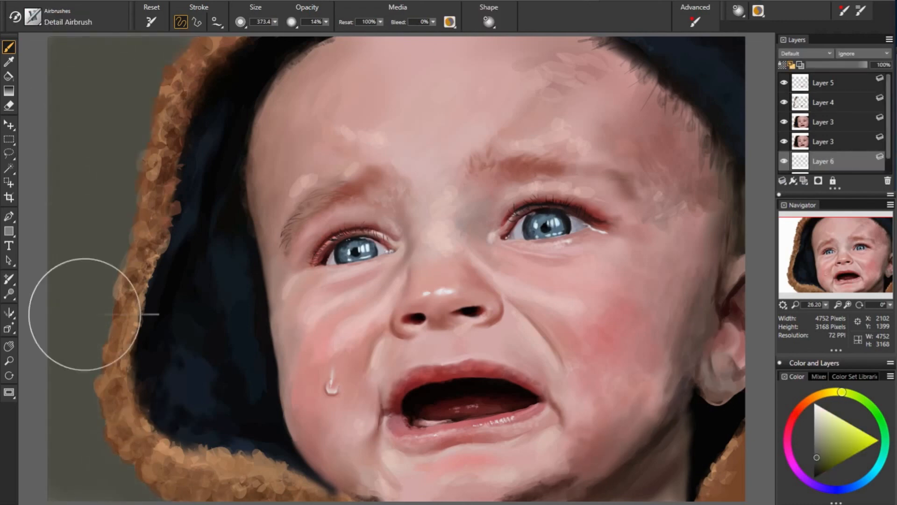
Airbrush a muted teal-grey over the lower part of the background with a larger brush
{"action": "left_click", "coordinate": [883, 457]}
{"action": "left_click", "coordinate": [817, 445]}
{"action": "left_click_drag", "start_coordinate": [118, 421], "coordinate": [77, 355]}
{"action": "left_click_drag", "start_coordinate": [106, 262], "coordinate": [210, 263]}
{"action": "left_click_drag", "start_coordinate": [70, 365], "coordinate": [77, 281]}
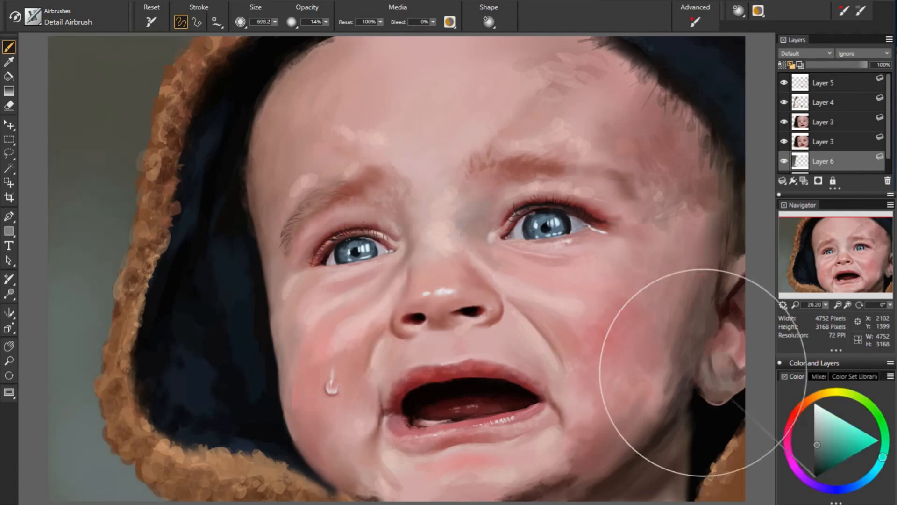
Add a new top layer and sign the lower-left background with a near-black sampled from the mouth, using a brush size of 11.5
{"action": "key", "text": "ctrl+shift+n"}
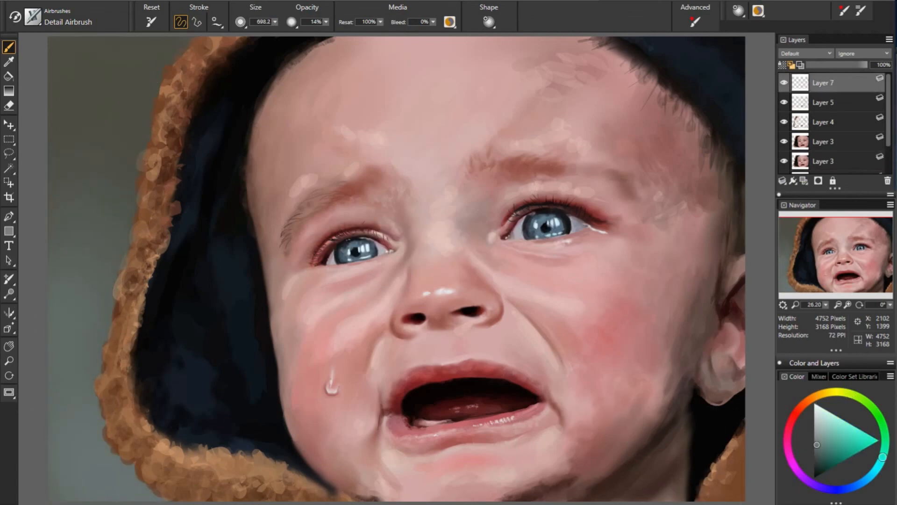
{"action": "key", "text": "b"}
{"action": "left_click_drag", "start_coordinate": [611, 348], "coordinate": [611, 350]}
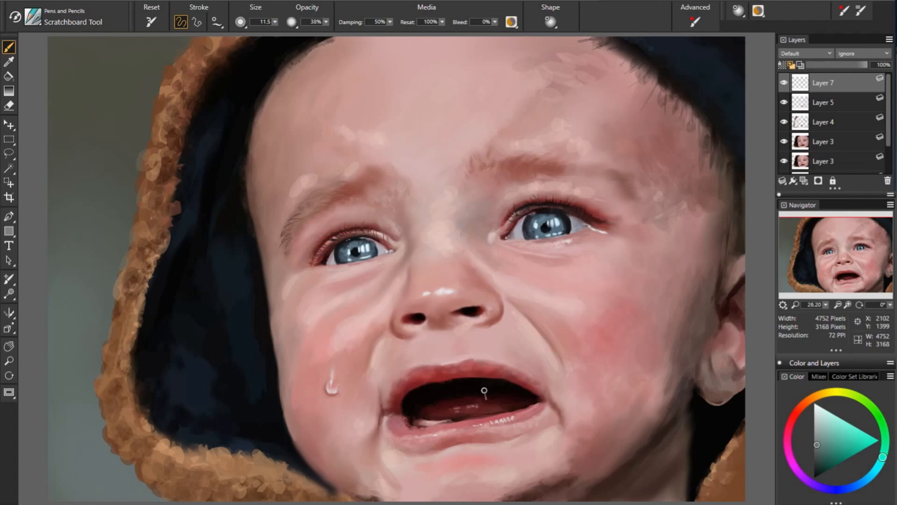
{"action": "key", "text": "d"}
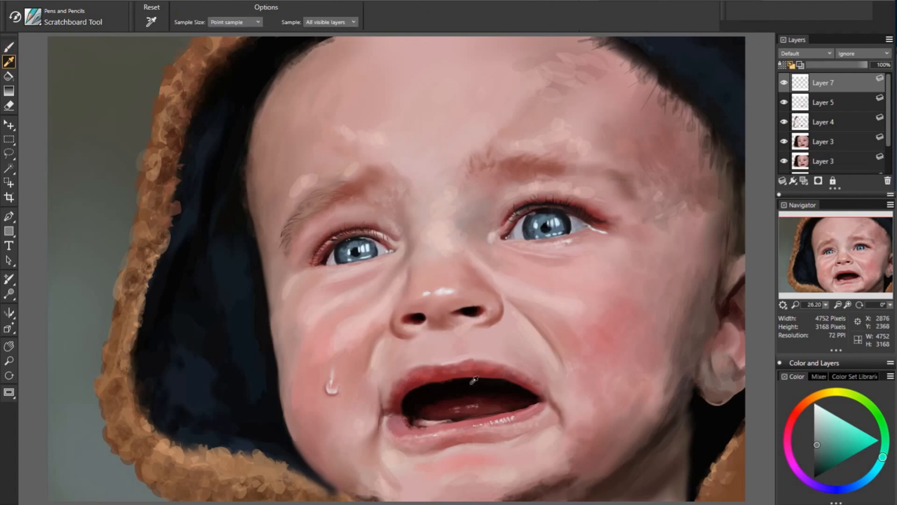
{"action": "left_click", "coordinate": [474, 381]}
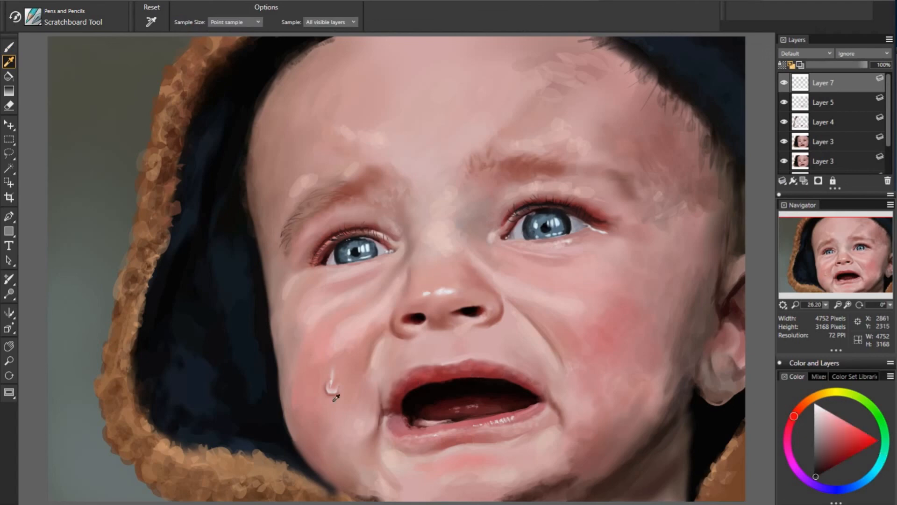
{"action": "key", "text": "b"}
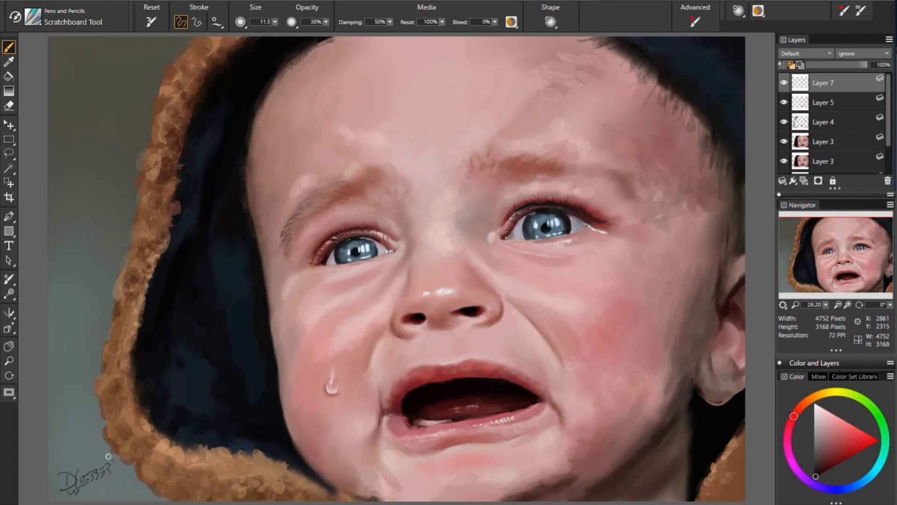
{"action": "left_click_drag", "start_coordinate": [88, 466], "coordinate": [117, 452]}
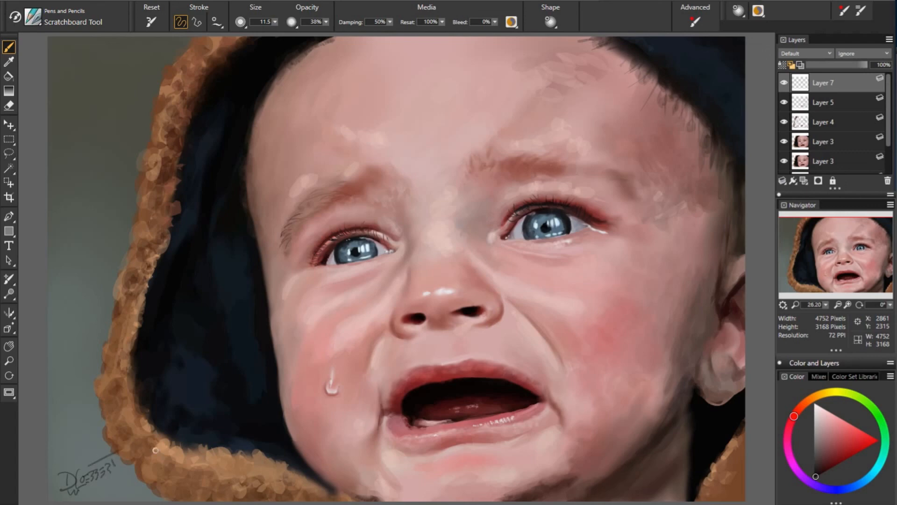